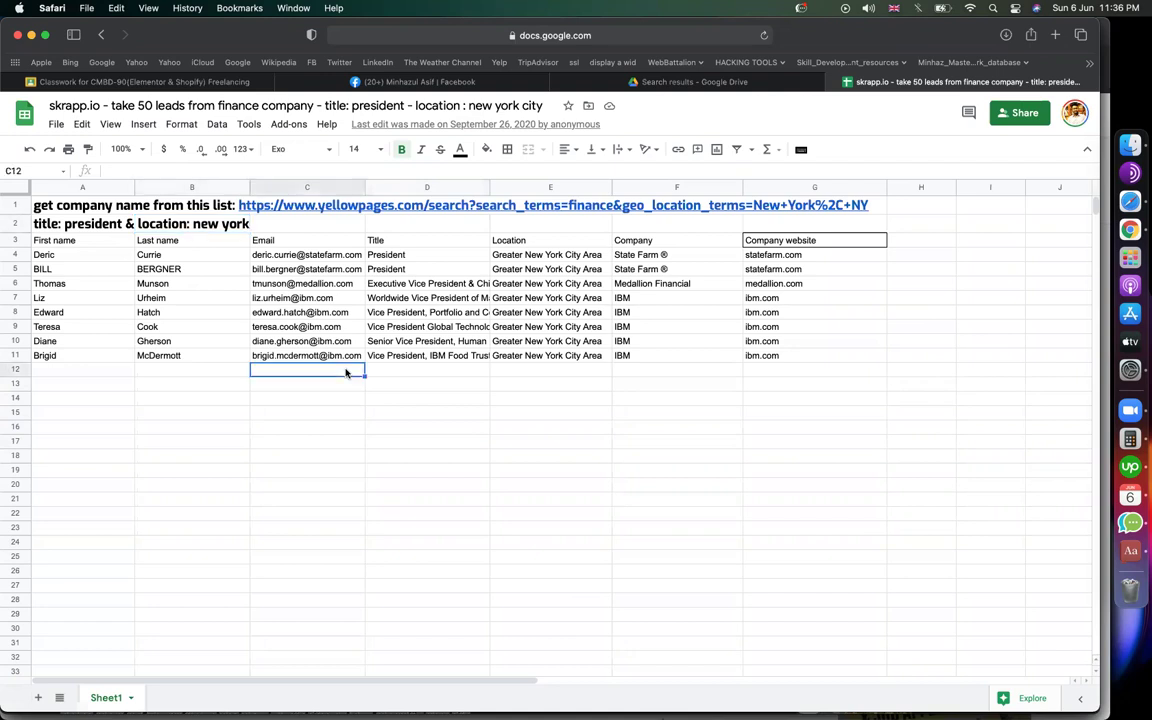
Step: Select the first lead's row 4 and step across it from first name to company
left_click(391, 414)
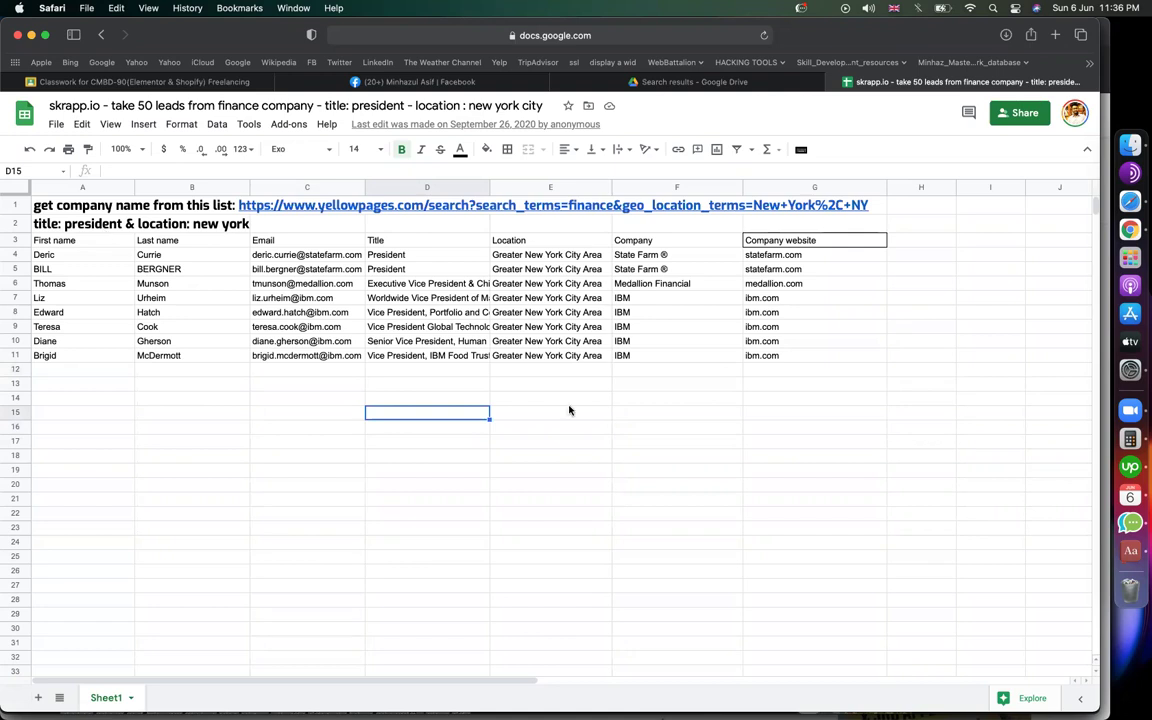
left_click(714, 444)
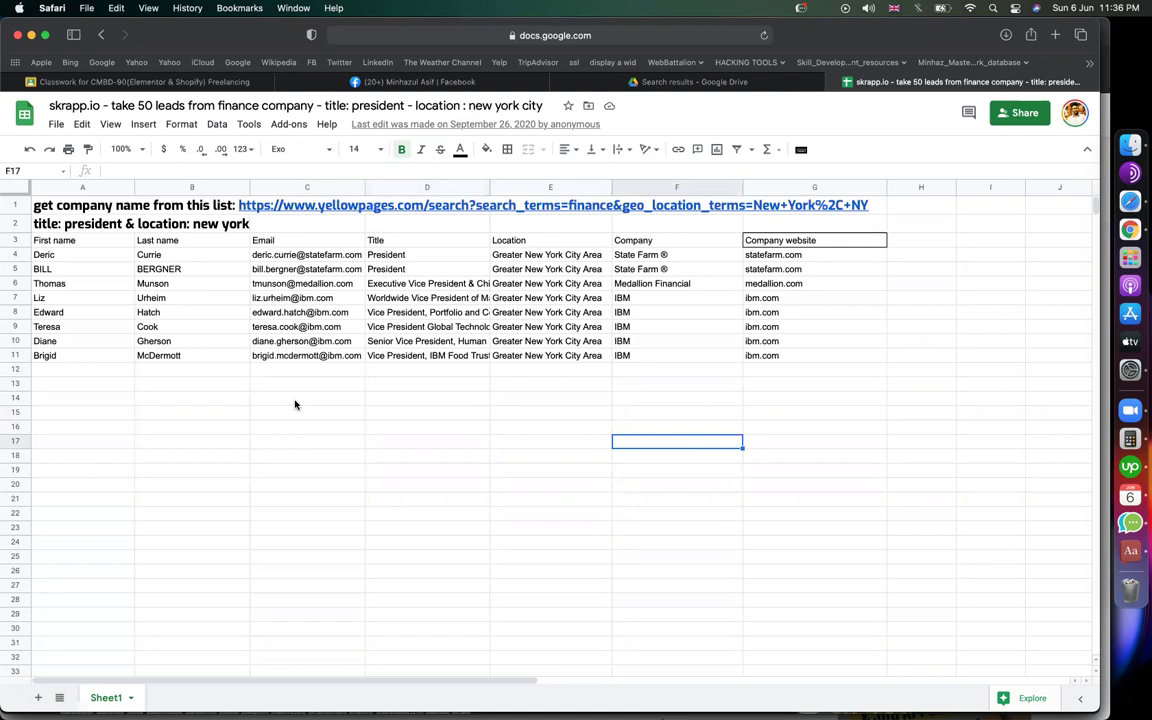
left_click(15, 254)
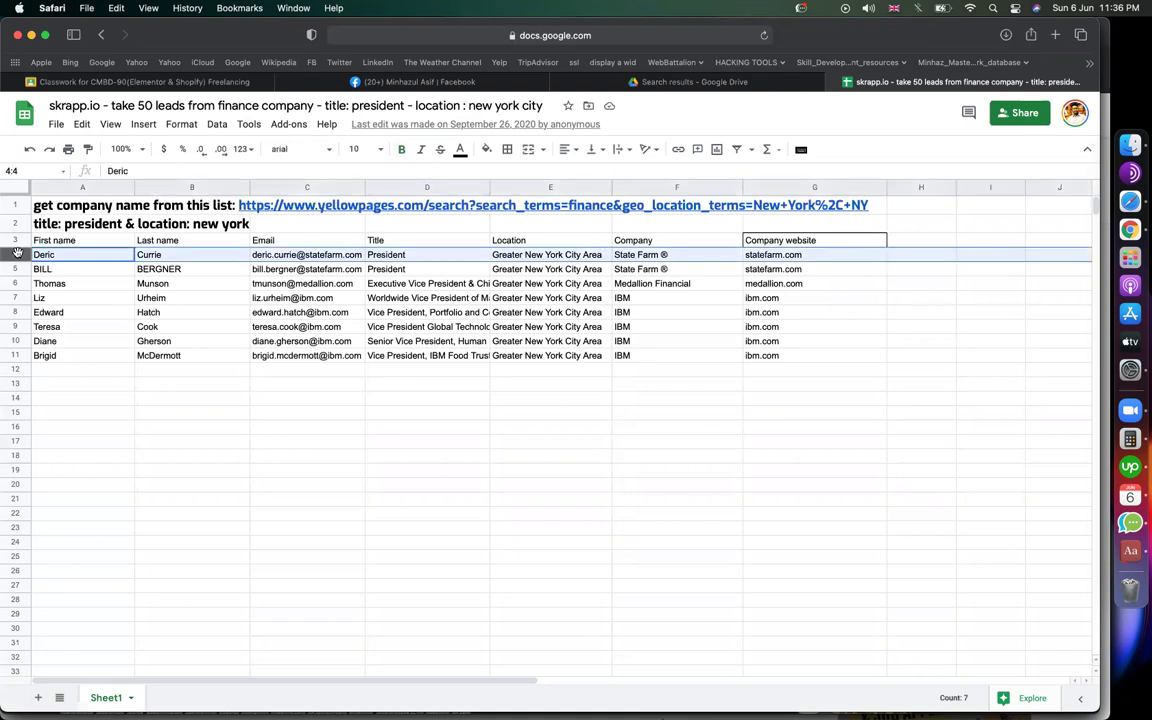
left_click(257, 445)
left_click(62, 254)
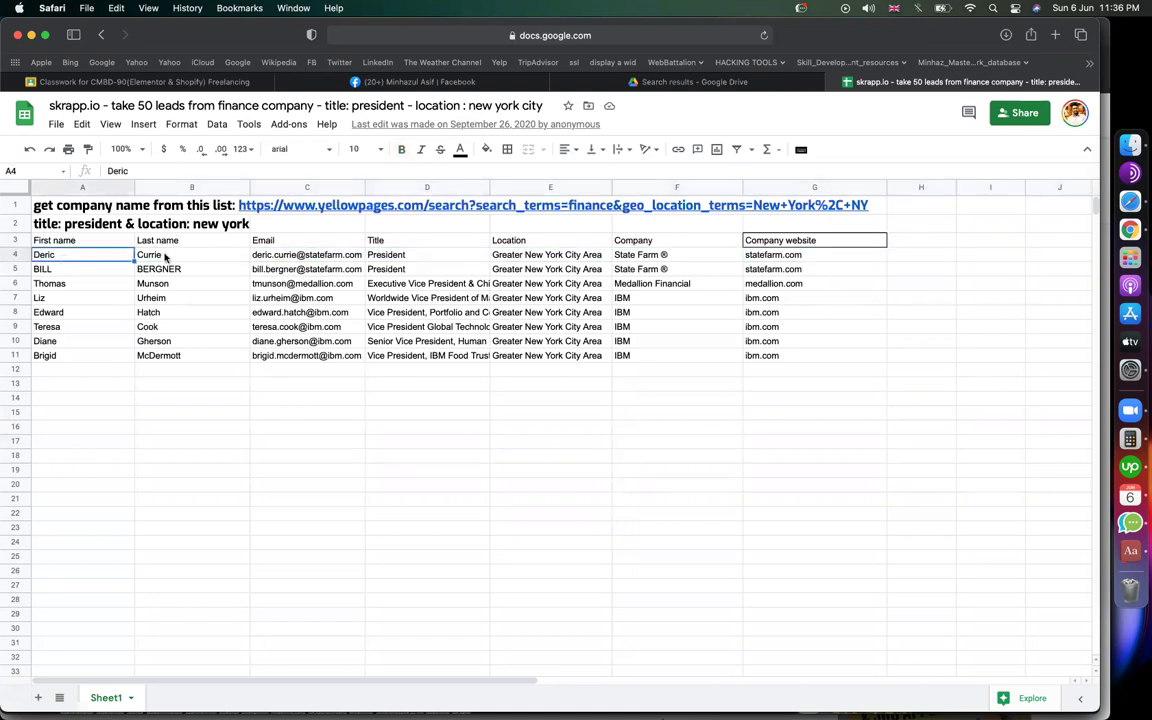
key("Right")
key("Right")
key("Right")
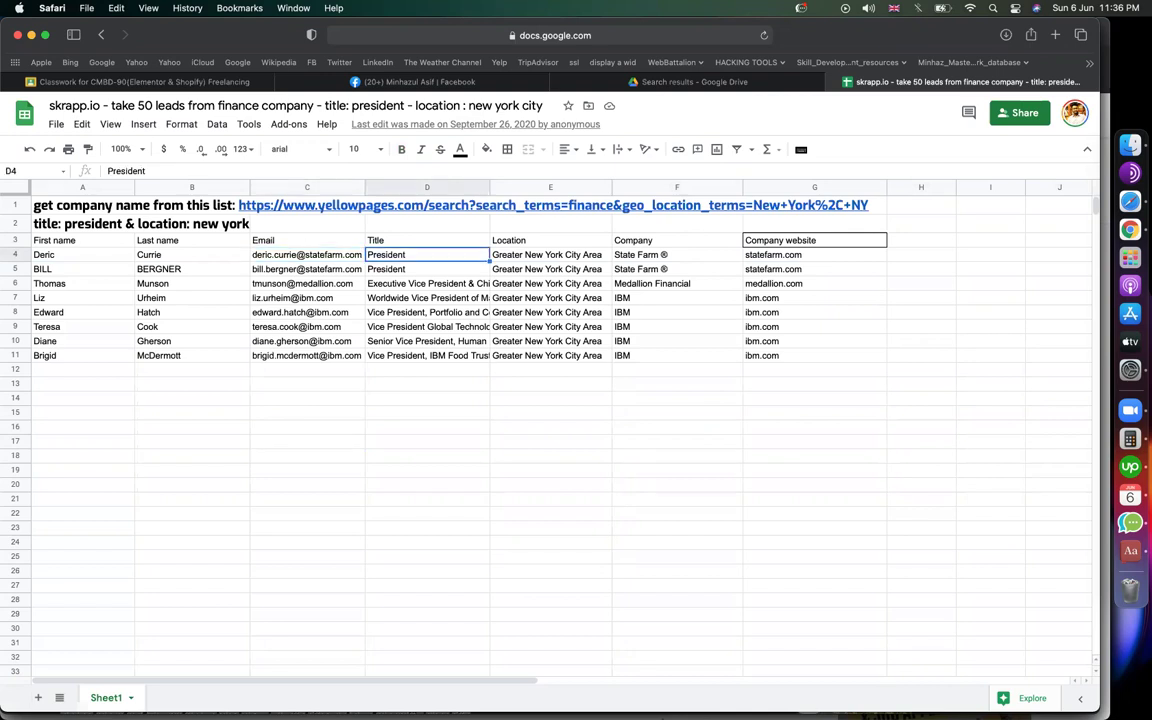
key("Right")
key("Right")
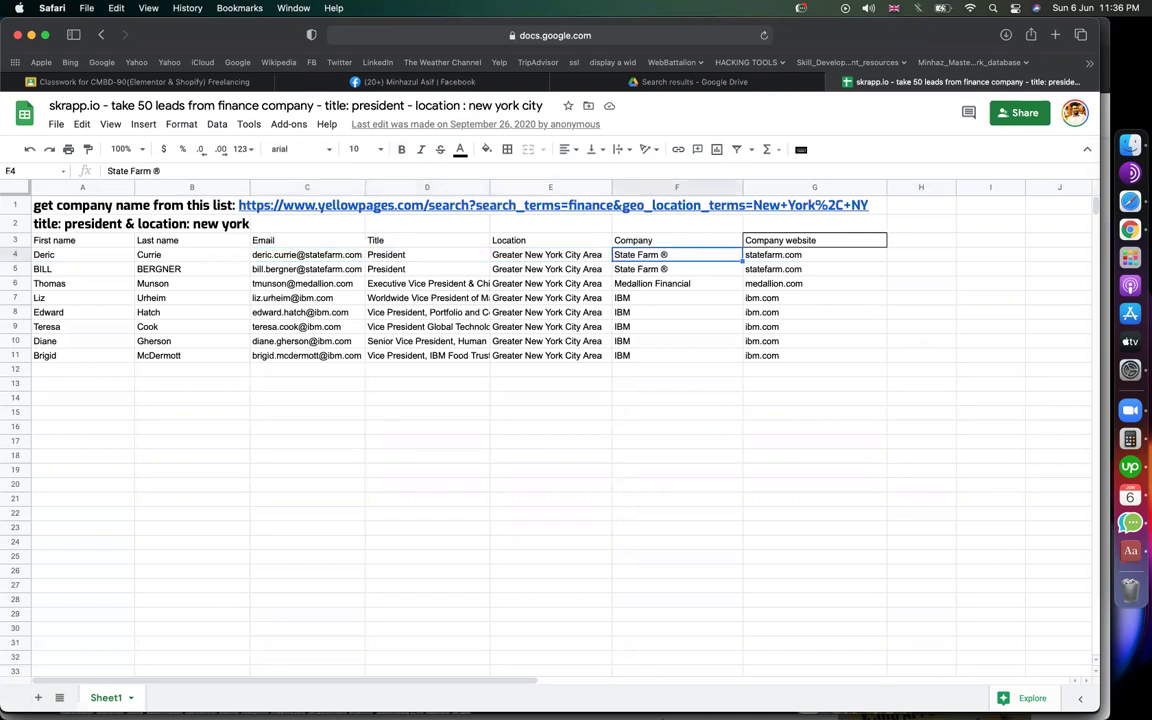
key("Right")
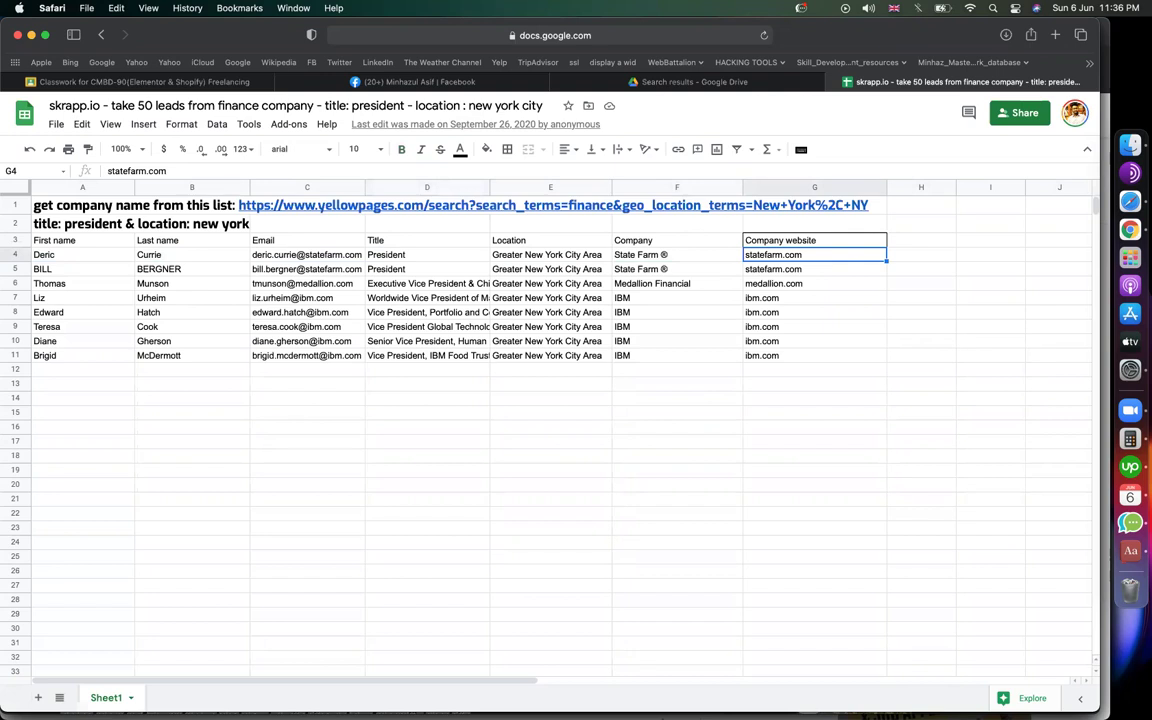
scroll(712, 290, "right", 3)
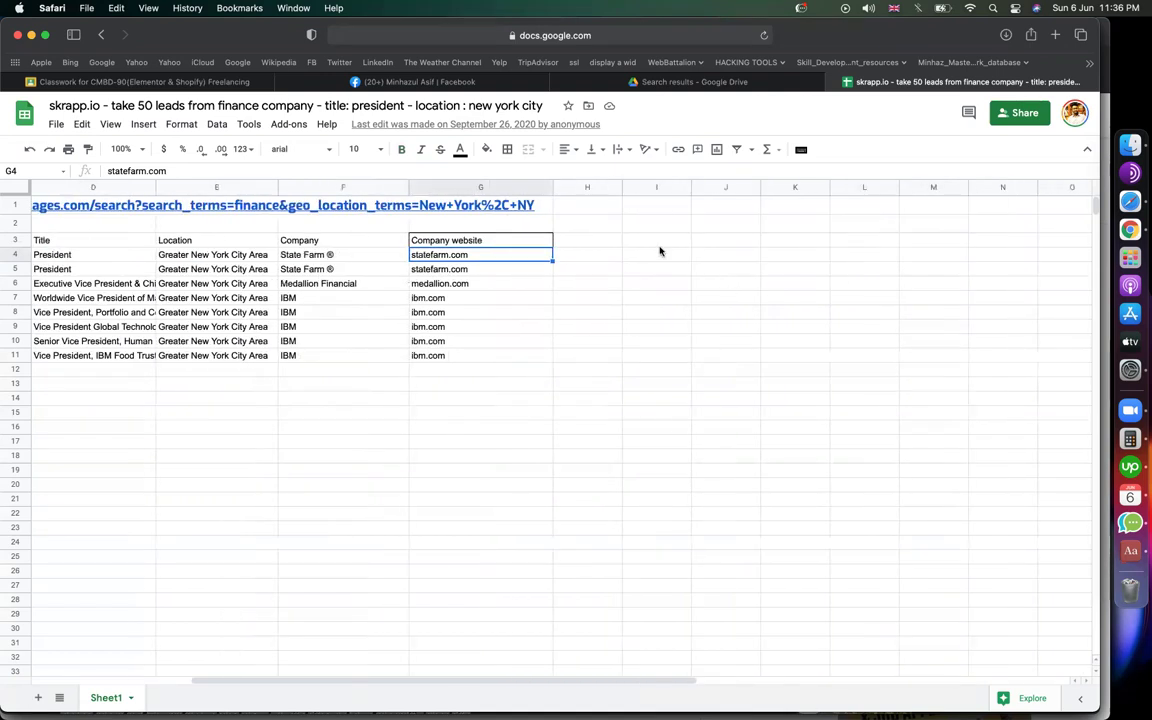
Step: Add a 'social media' header in H3 at font size 12 and 'phone' in I3
left_click(614, 240)
type("social")
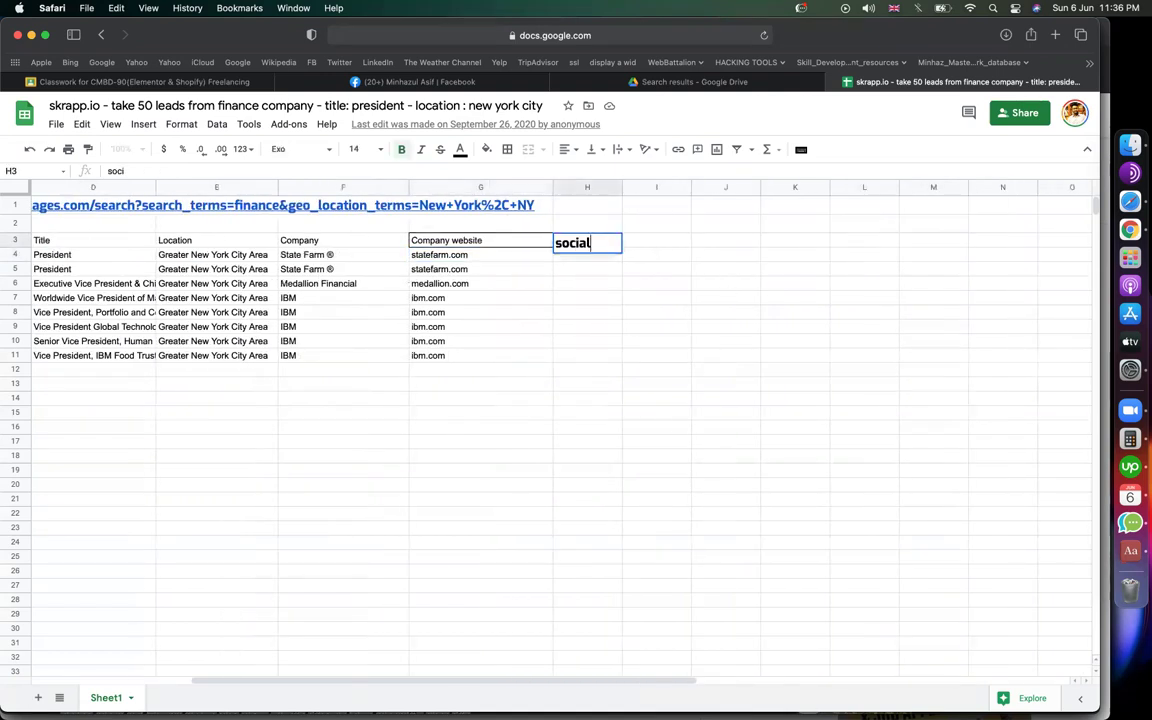
type(" media")
key("Return")
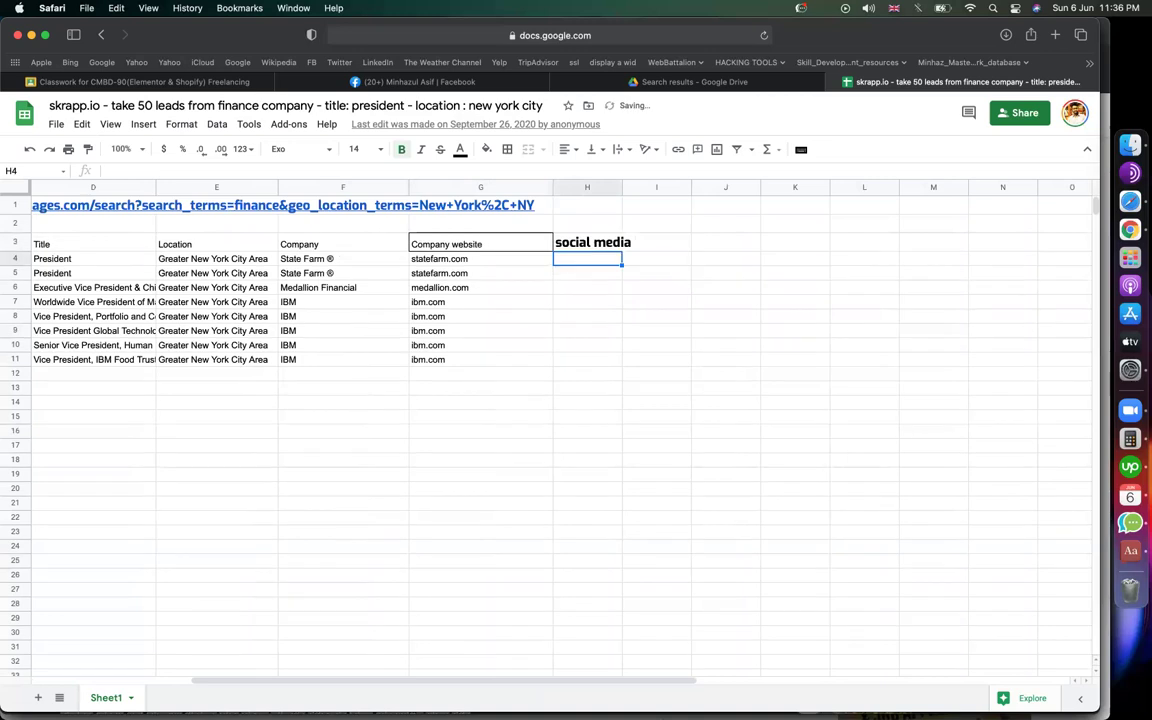
left_click(587, 242)
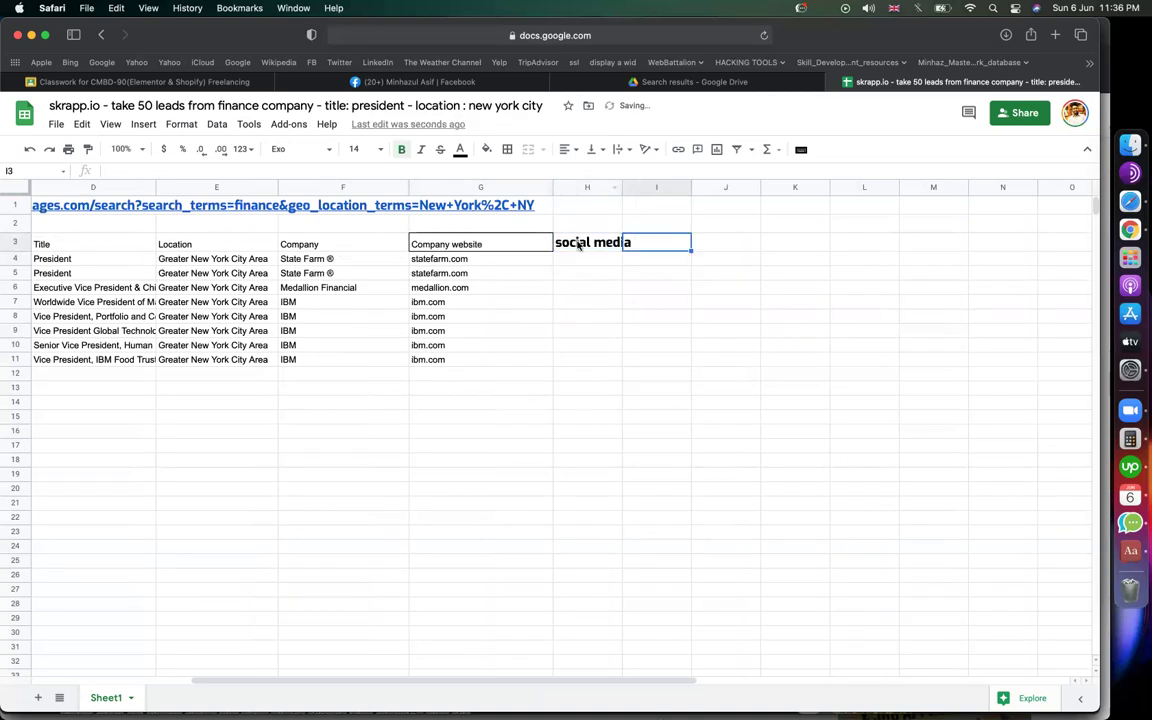
left_click(352, 149)
type("12")
key("Return")
left_click(653, 243)
type("phone")
key("Return")
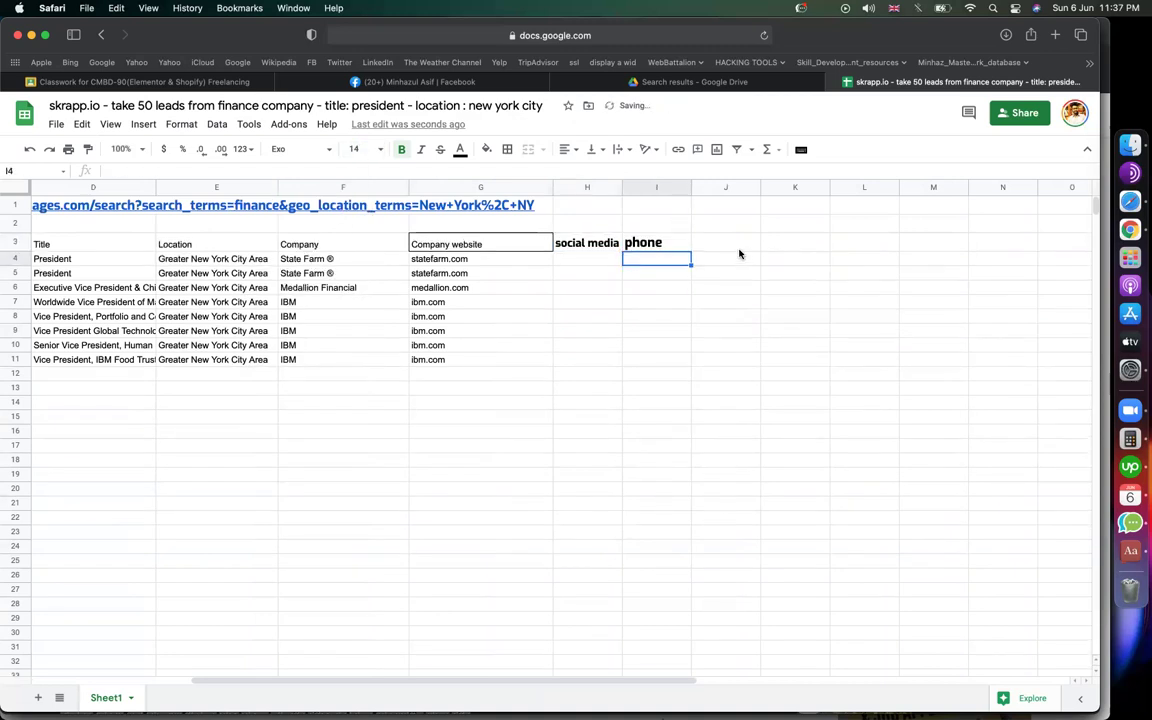
Step: Enter 'company revenue' in J3, widen column J, and add 'employee no' in K3
left_click(740, 250)
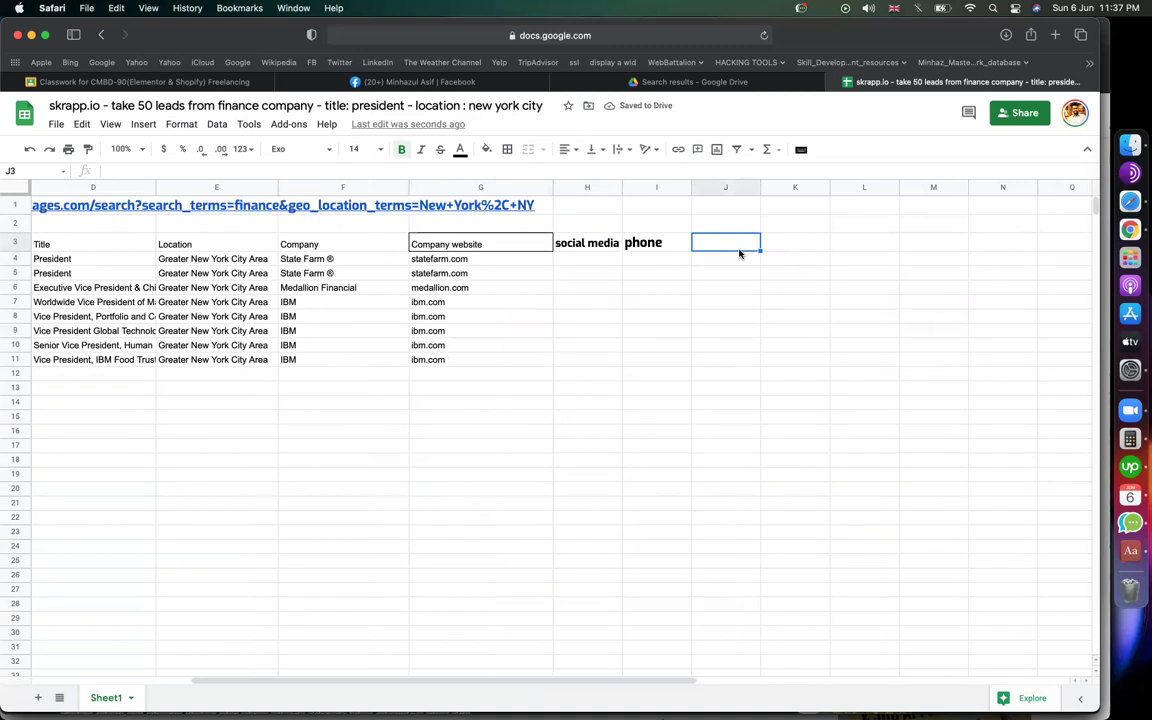
type("company ")
type("review")
key("BackSpace")
type("enue")
key("Return")
left_click(864, 242)
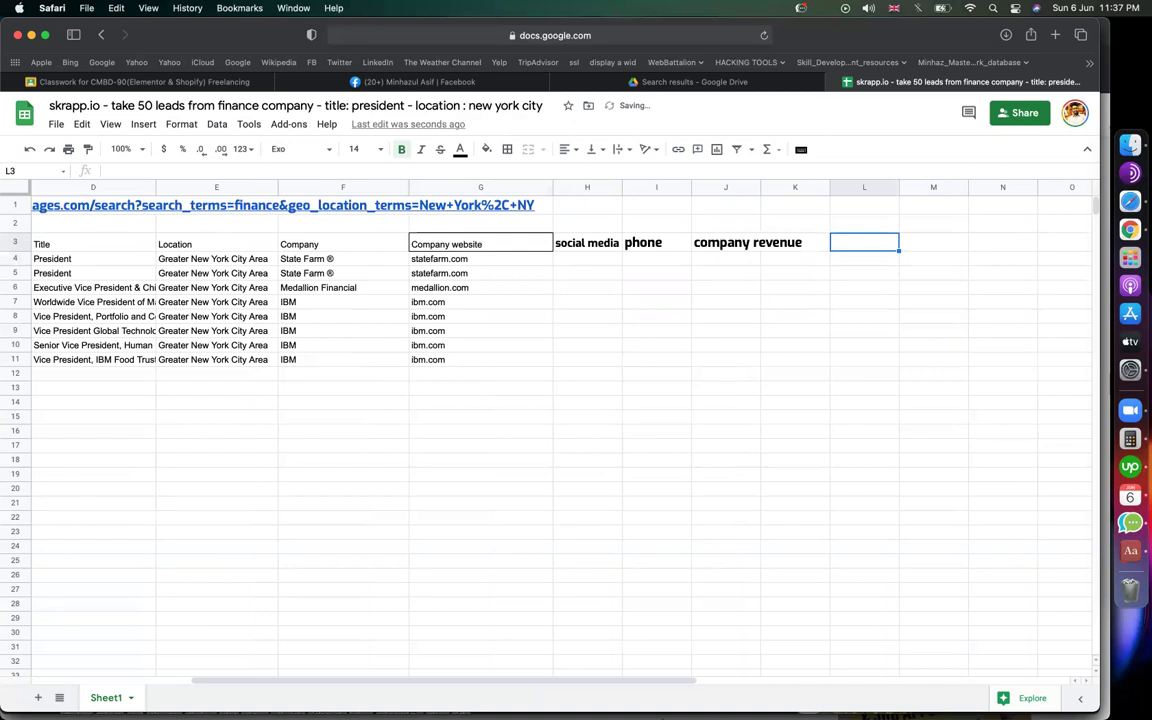
left_click(775, 242)
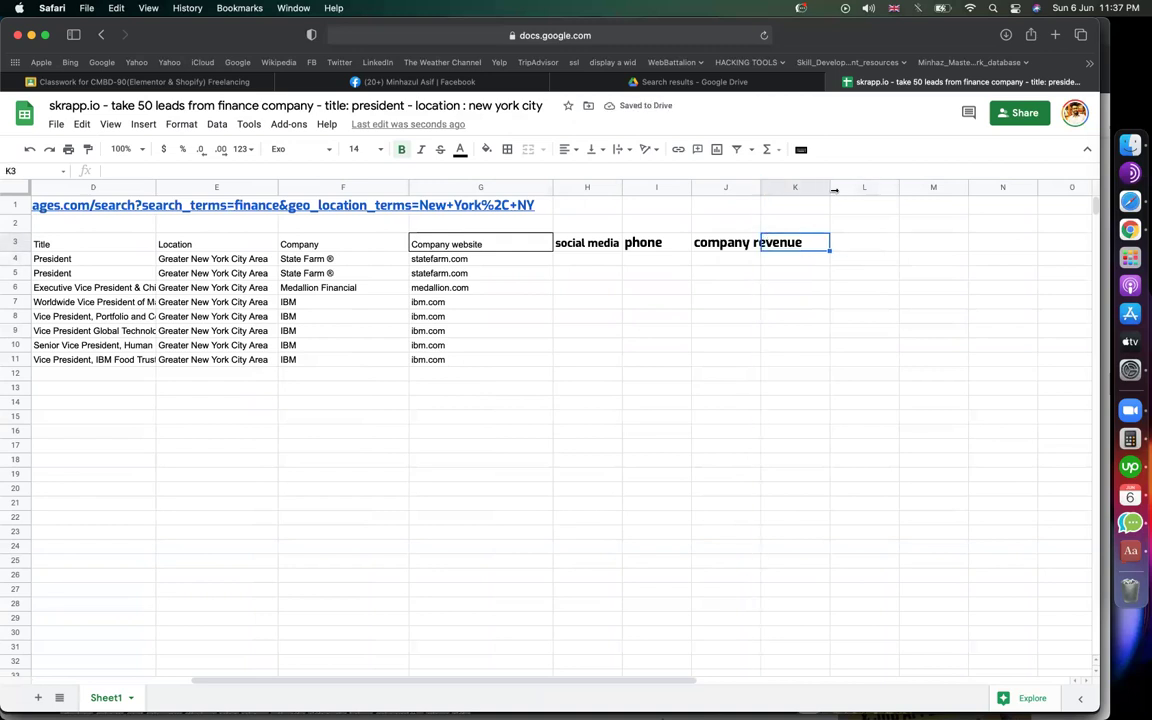
left_click_drag(834, 190, 835, 190)
type("emp")
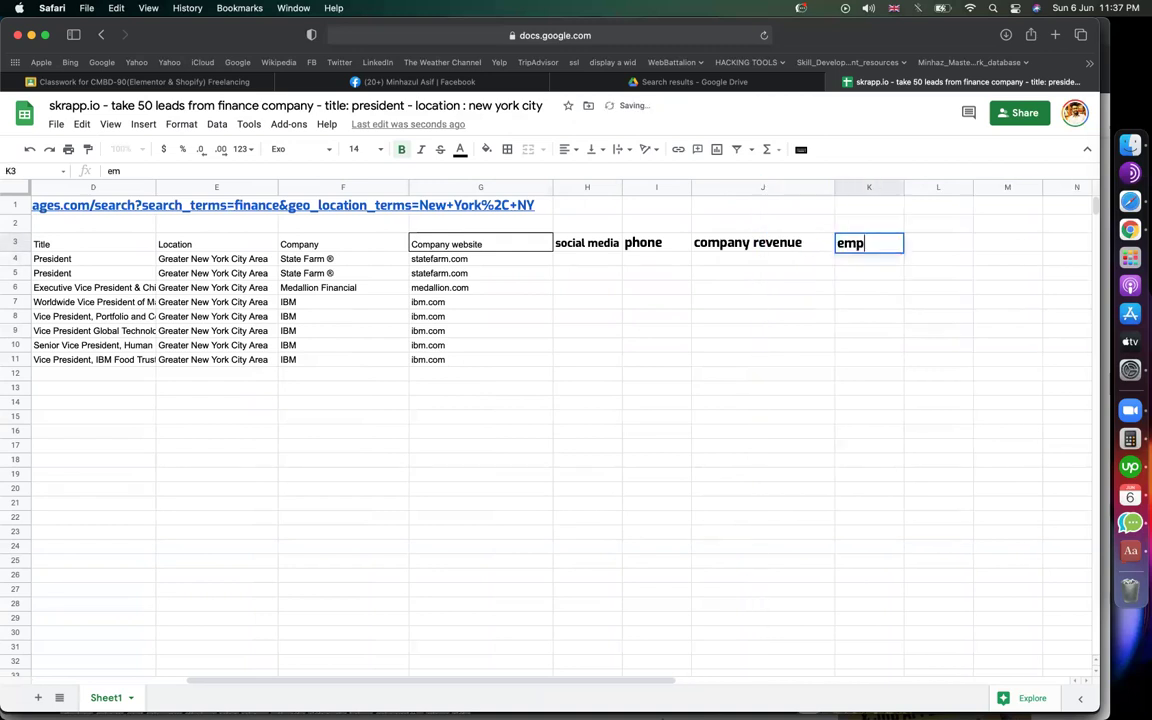
type("loyee no")
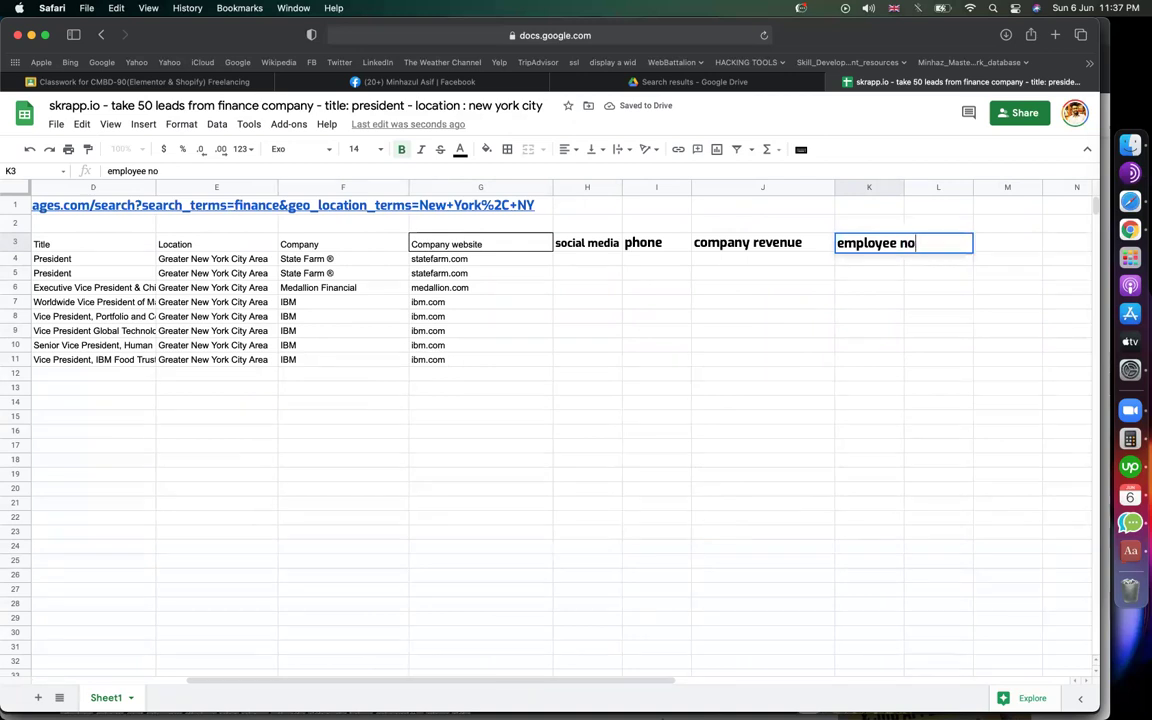
left_click(855, 446)
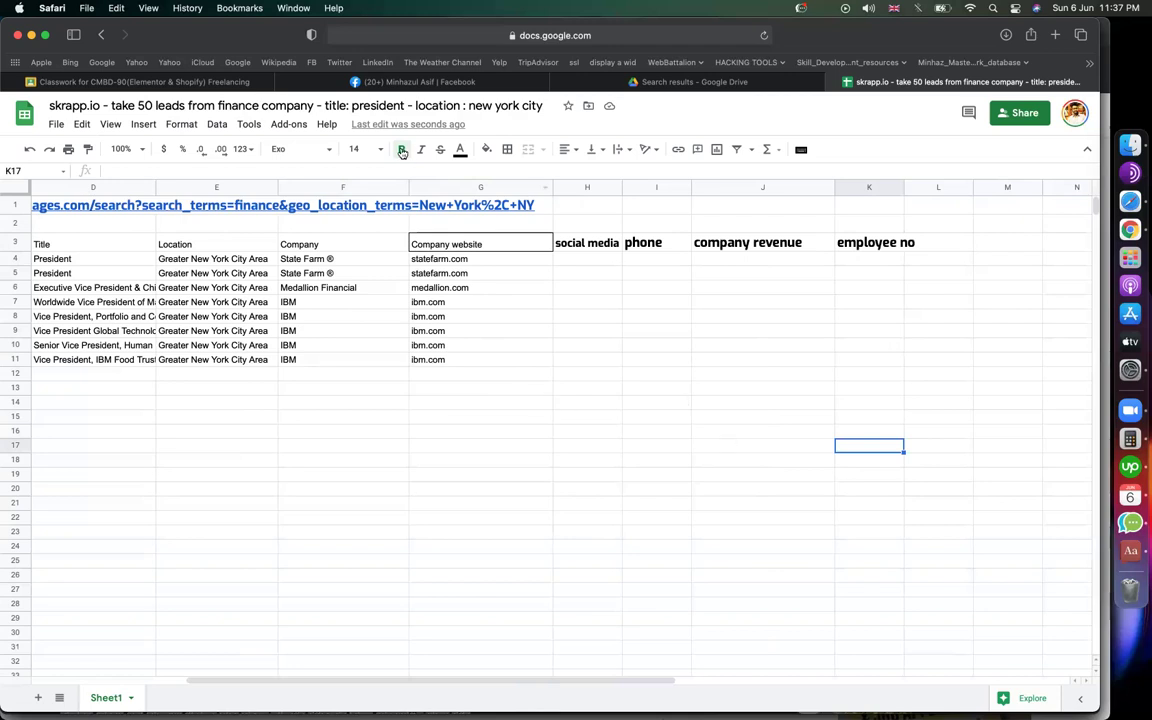
Step: Scroll and click across the finished lead table to review it, then open a new Safari tab
scroll(452, 380, "left", 5)
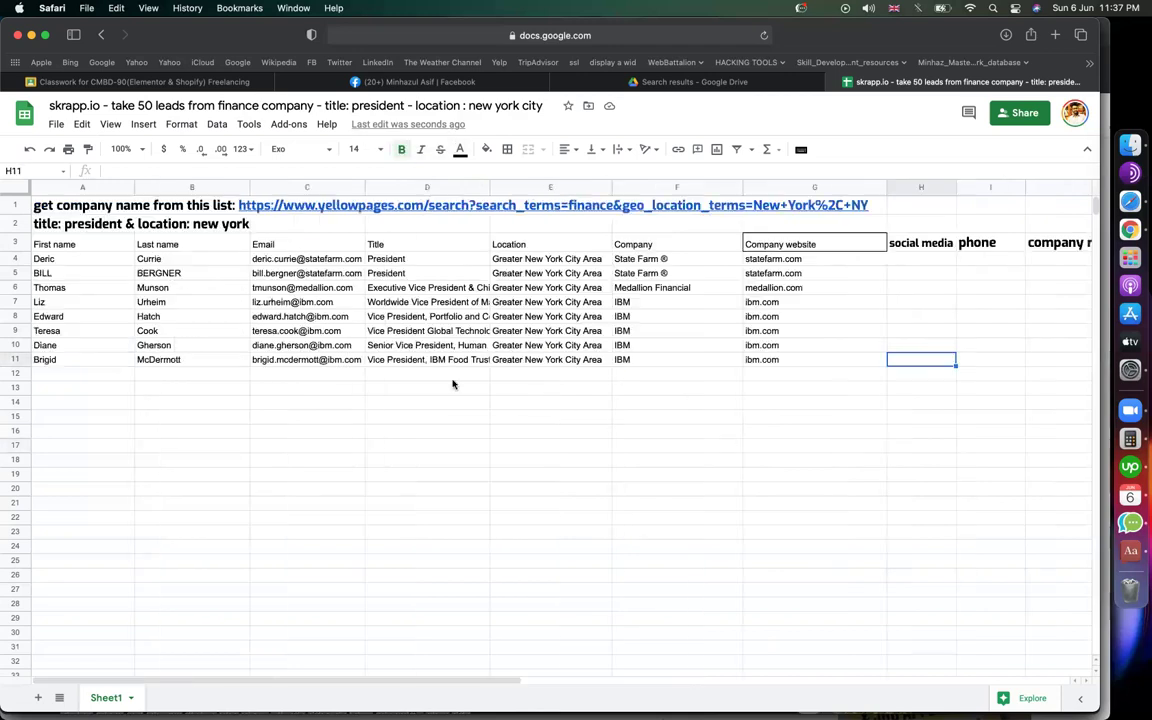
left_click(560, 431)
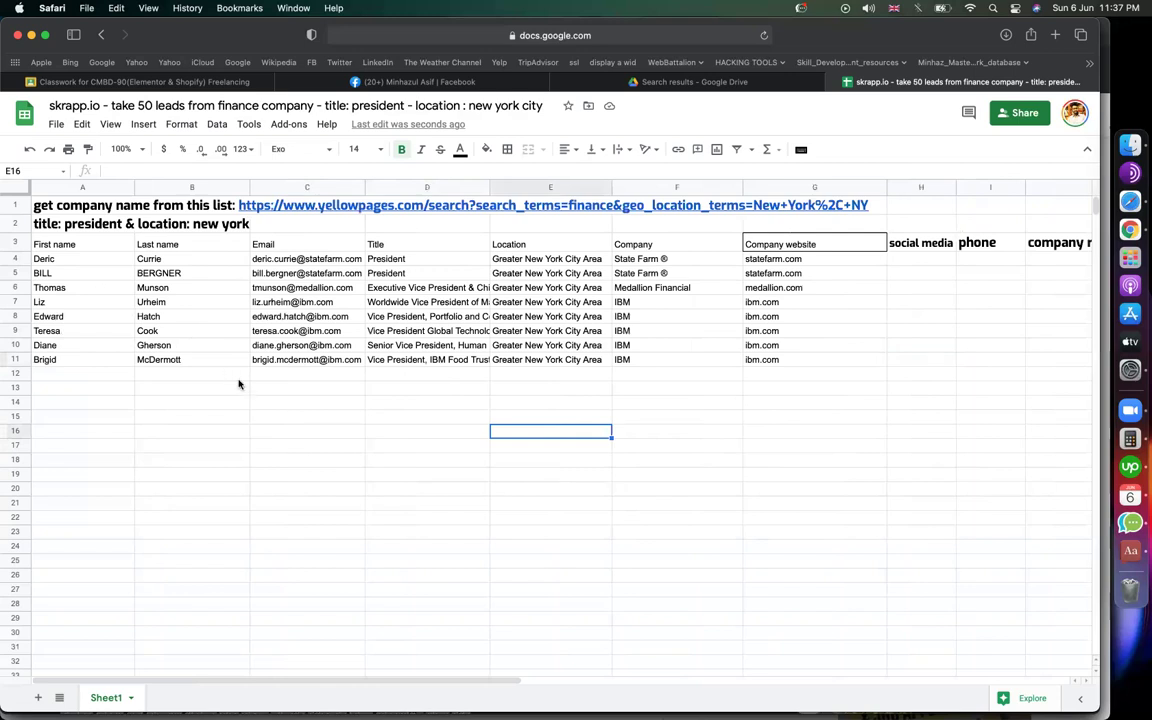
left_click(212, 360)
left_click(301, 432)
left_click(429, 449)
left_click(504, 447)
scroll(725, 406, "right", 3)
left_click(556, 418)
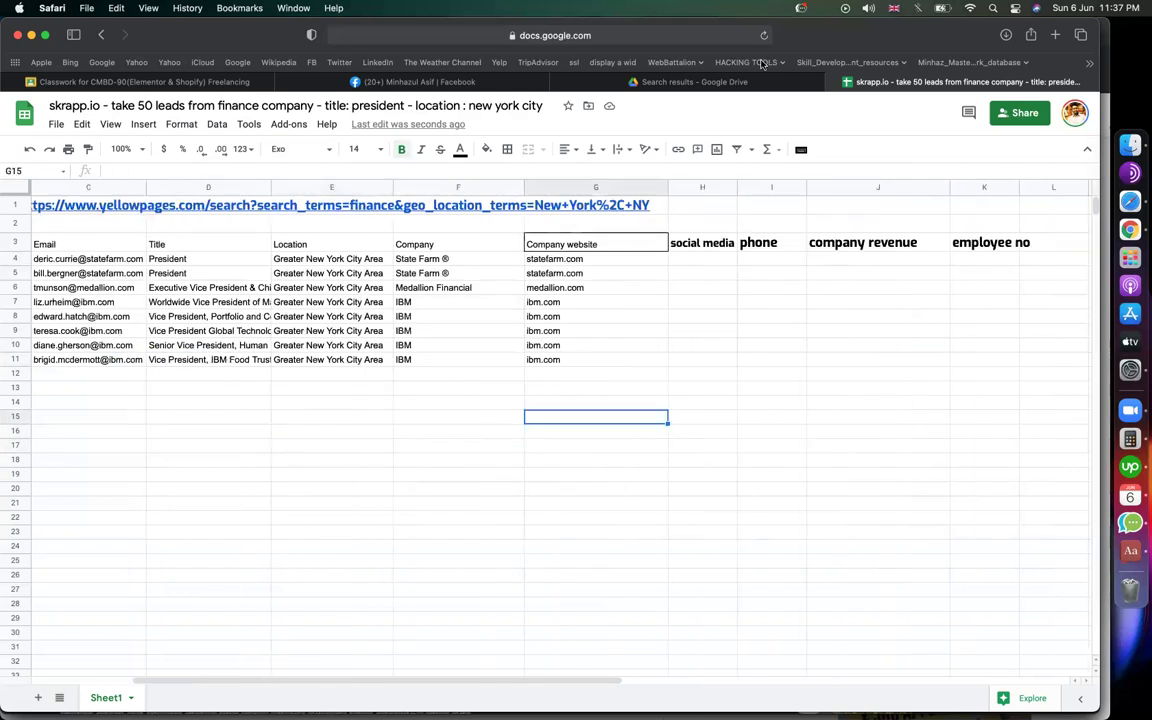
left_click(543, 401)
left_click(440, 419)
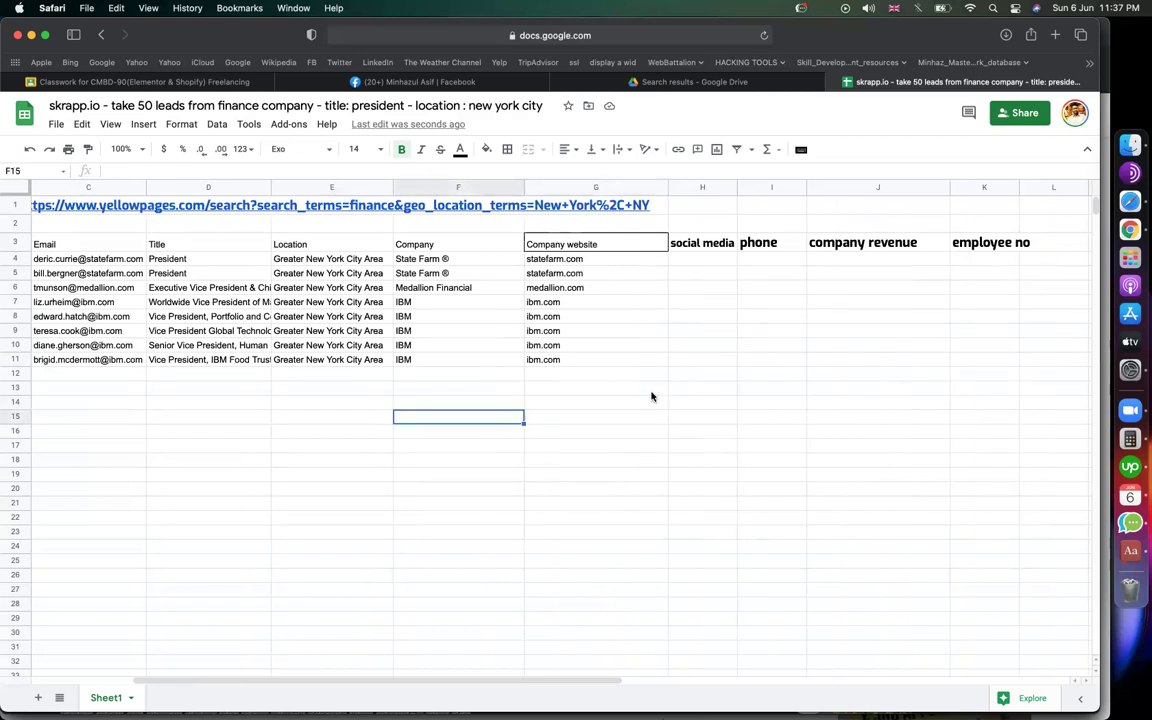
left_click(1056, 35)
Step: Search the web for 'zoominfo search' and open the Browse ZoomInfo's database result
type("zoo")
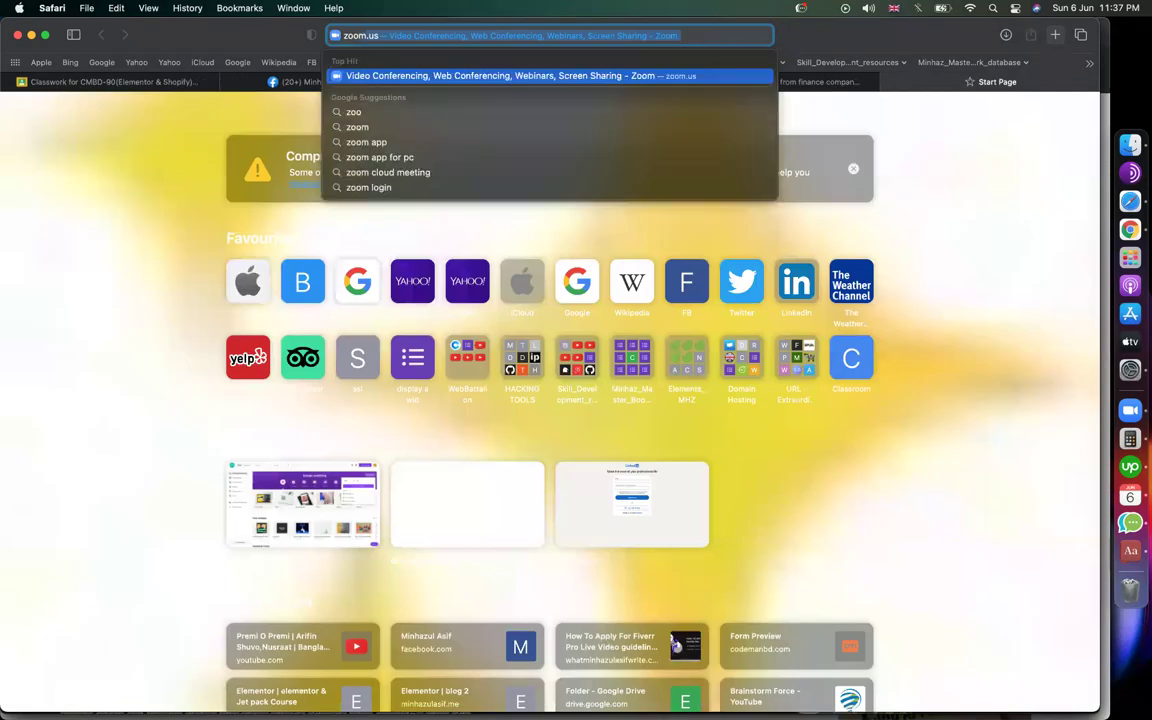
type("minfo s")
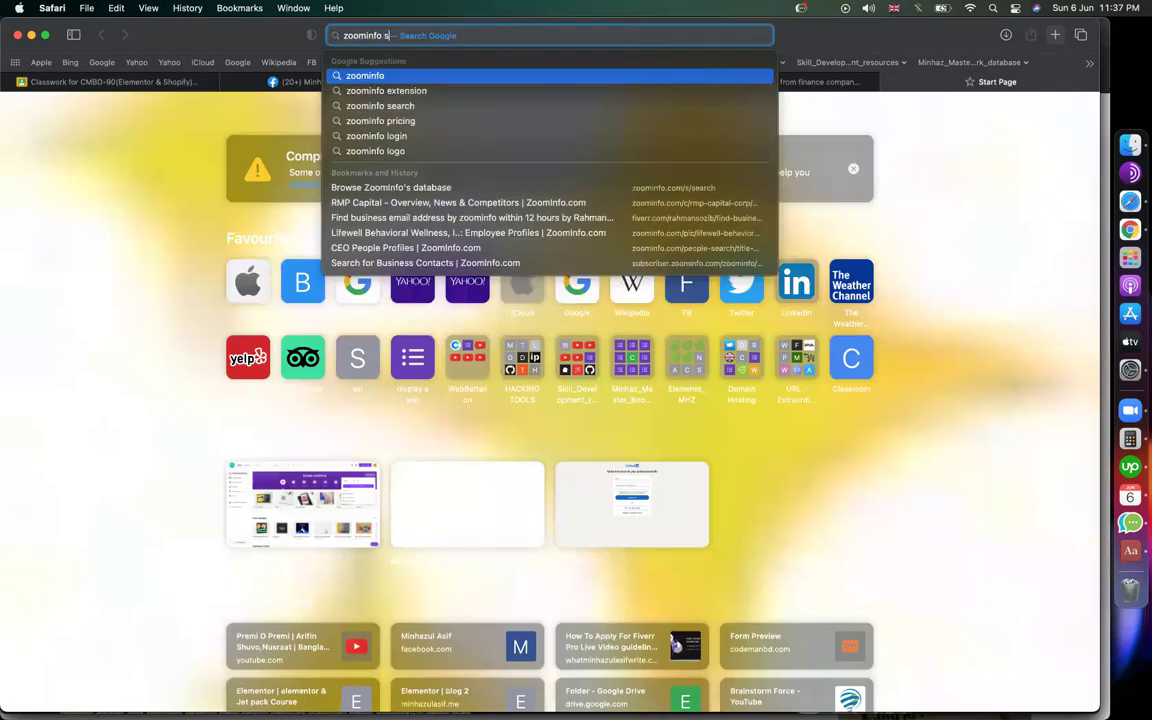
type("earch")
key("Return")
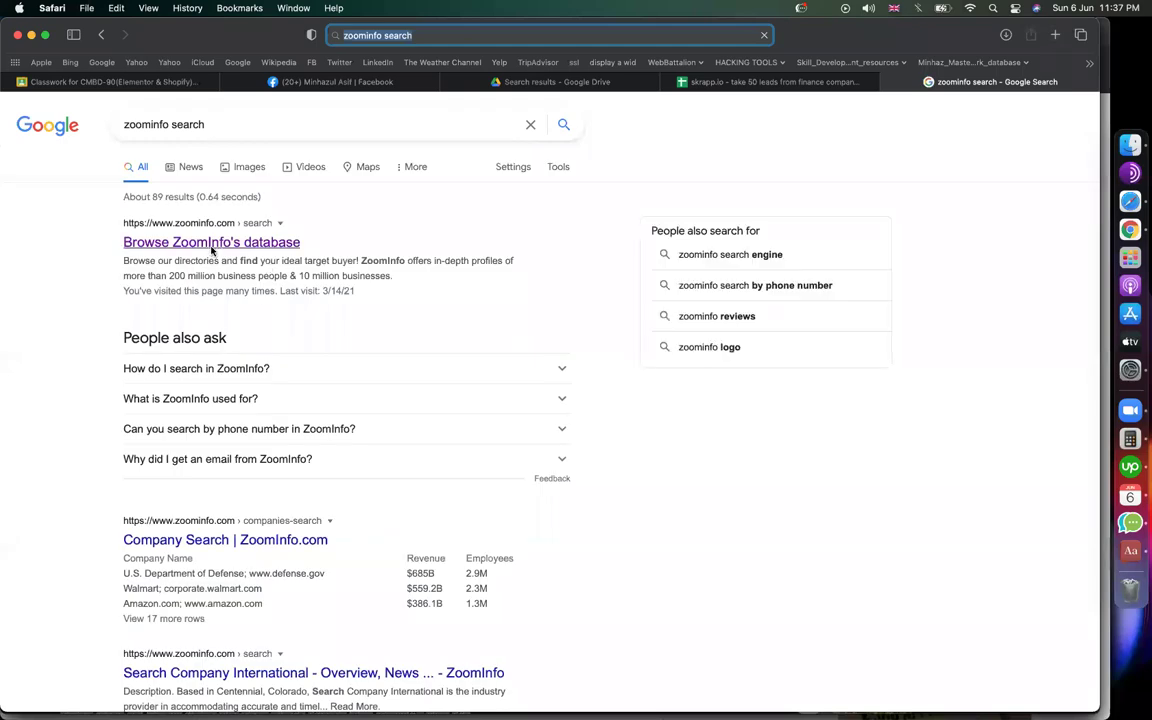
left_click(212, 250)
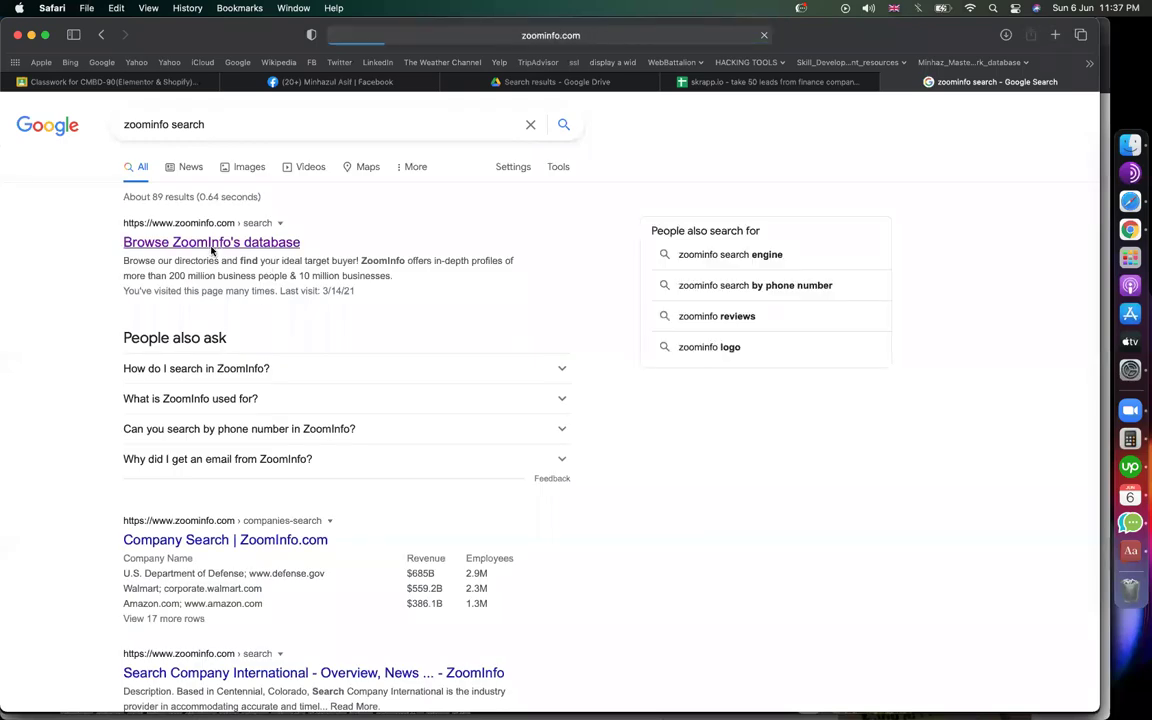
left_click(629, 37)
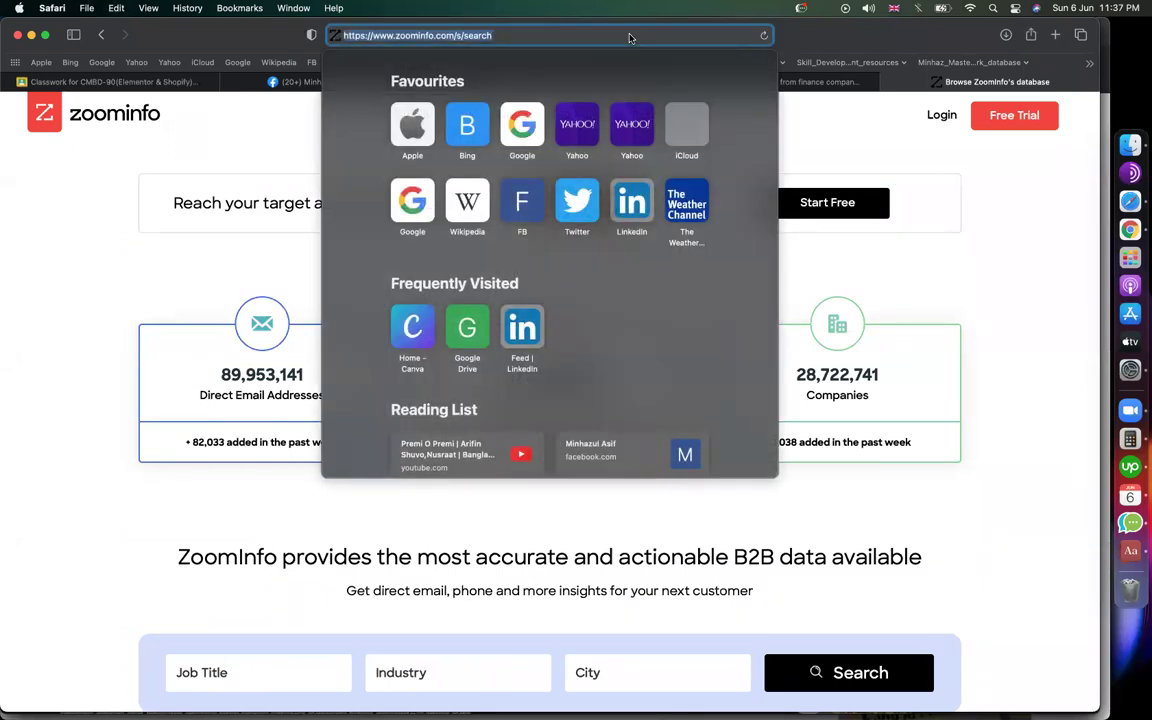
left_click(535, 498)
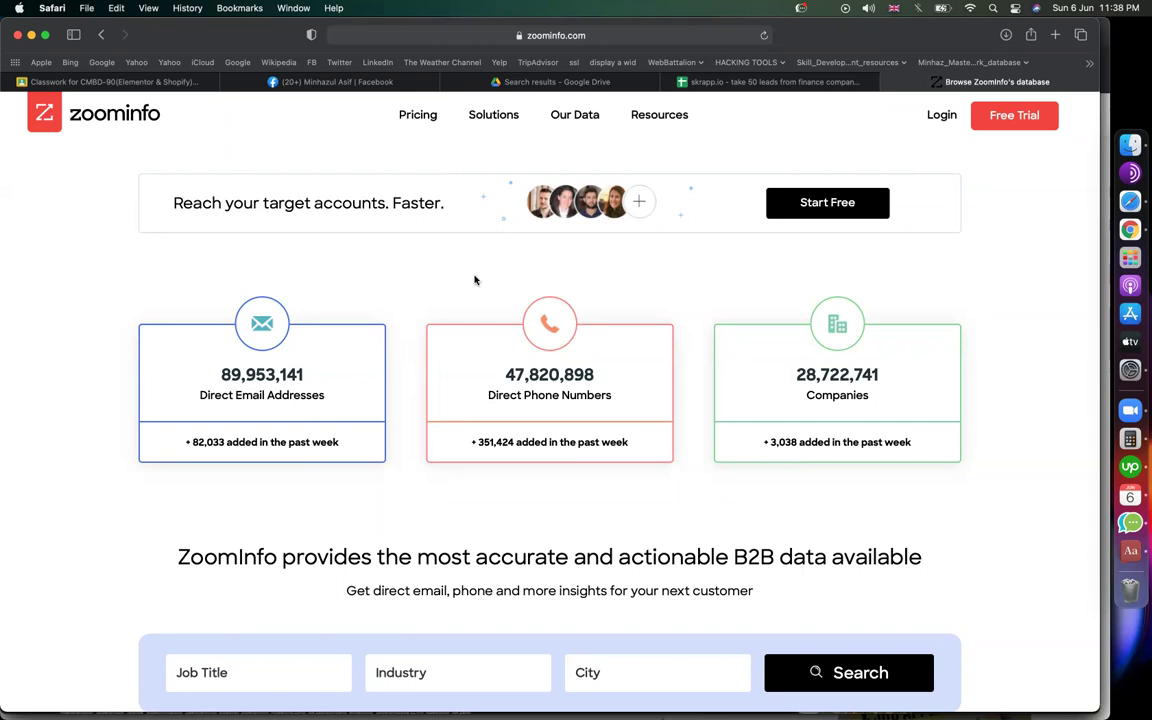
Step: Return to the lead spreadsheet and click through several of its cells
left_click(740, 82)
left_click(720, 362)
left_click(511, 489)
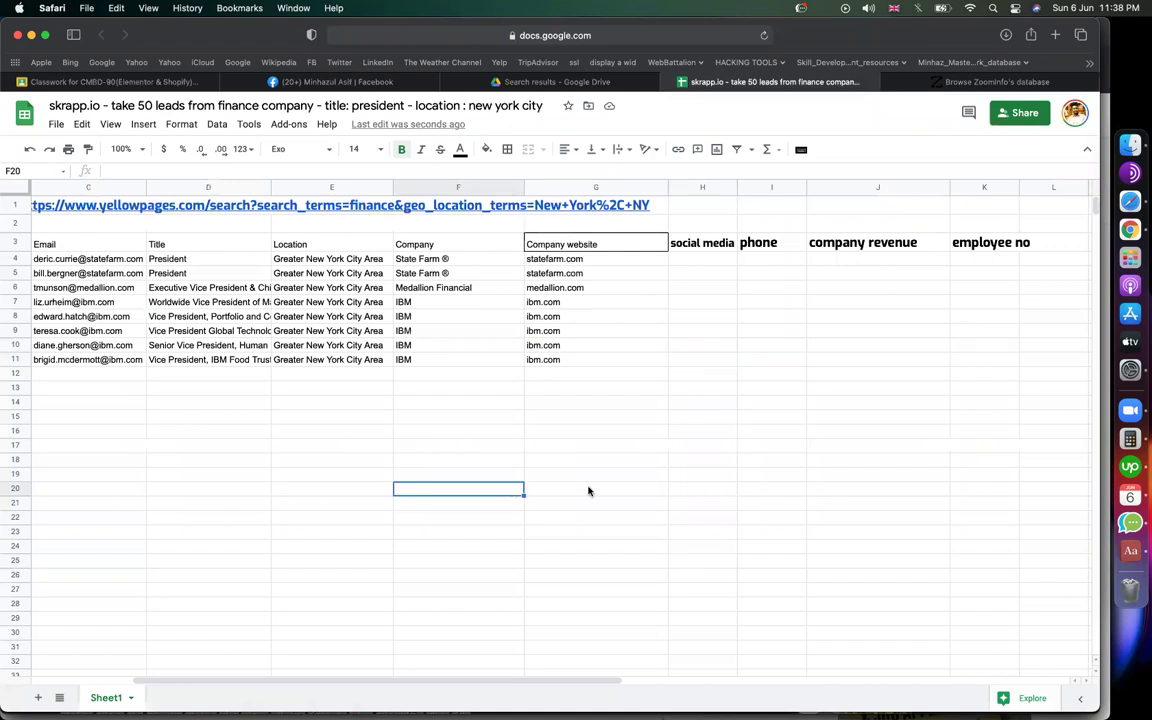
left_click(620, 489)
left_click(655, 532)
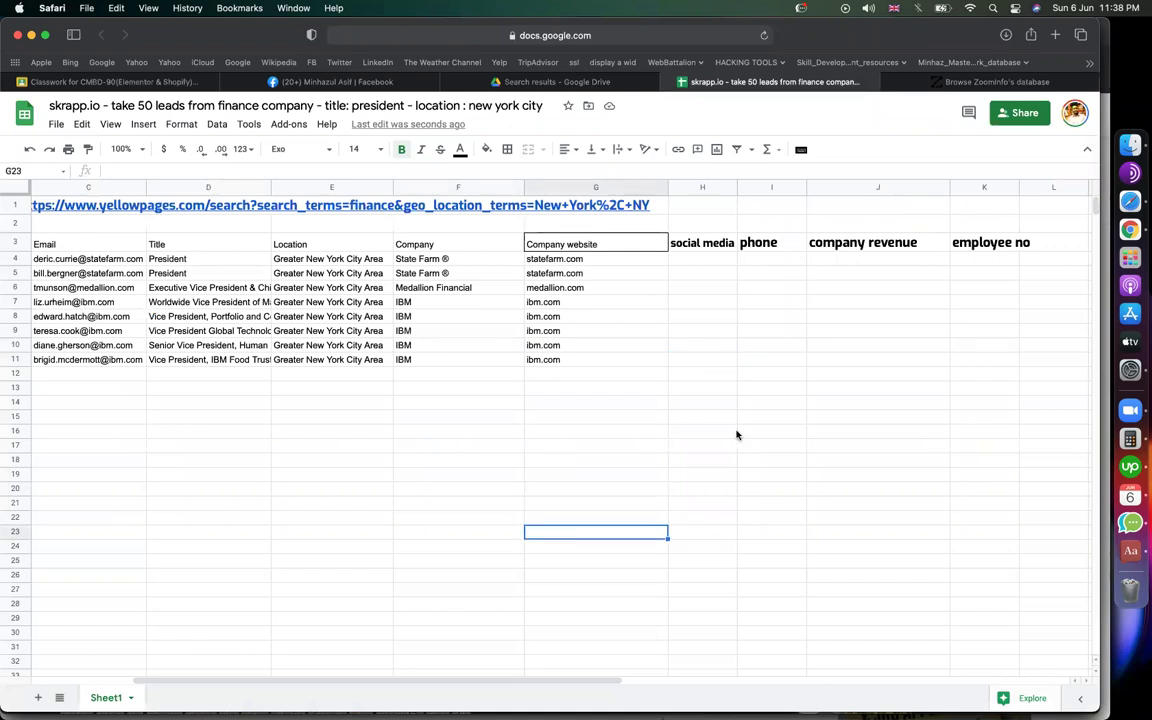
left_click(736, 434)
left_click(488, 516)
Step: Add a blank Sheet2, then switch to the Drive search results for 'lead'
left_click(40, 698)
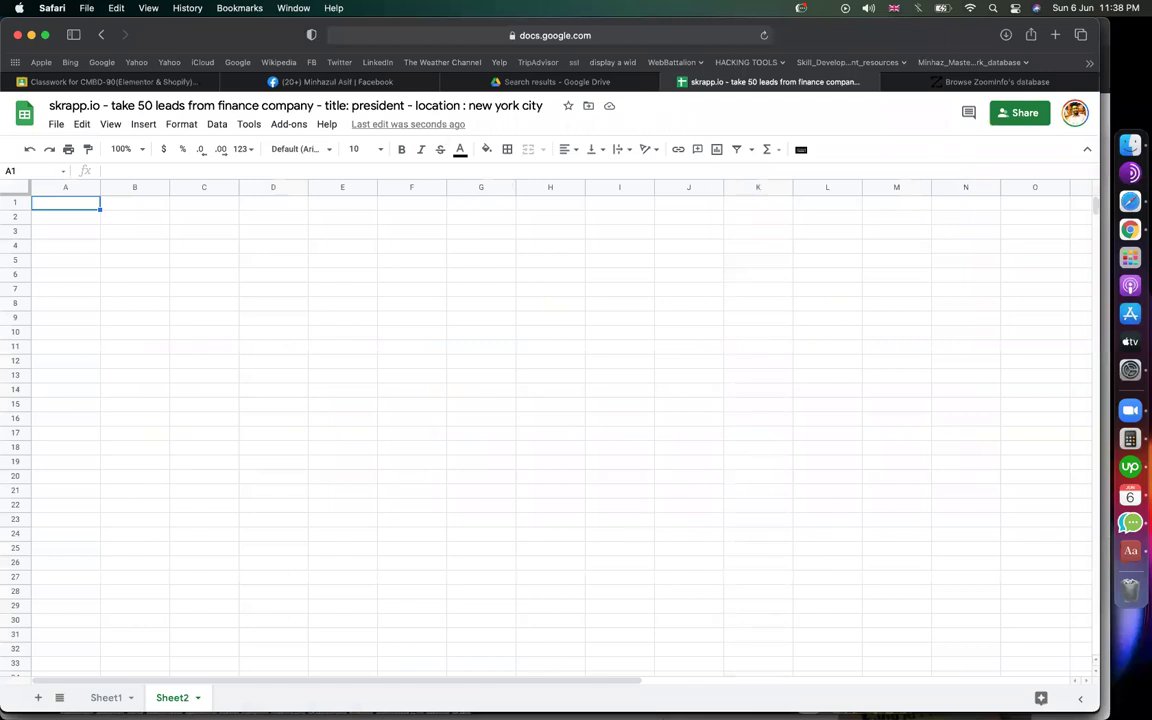
left_click(688, 362)
left_click(342, 362)
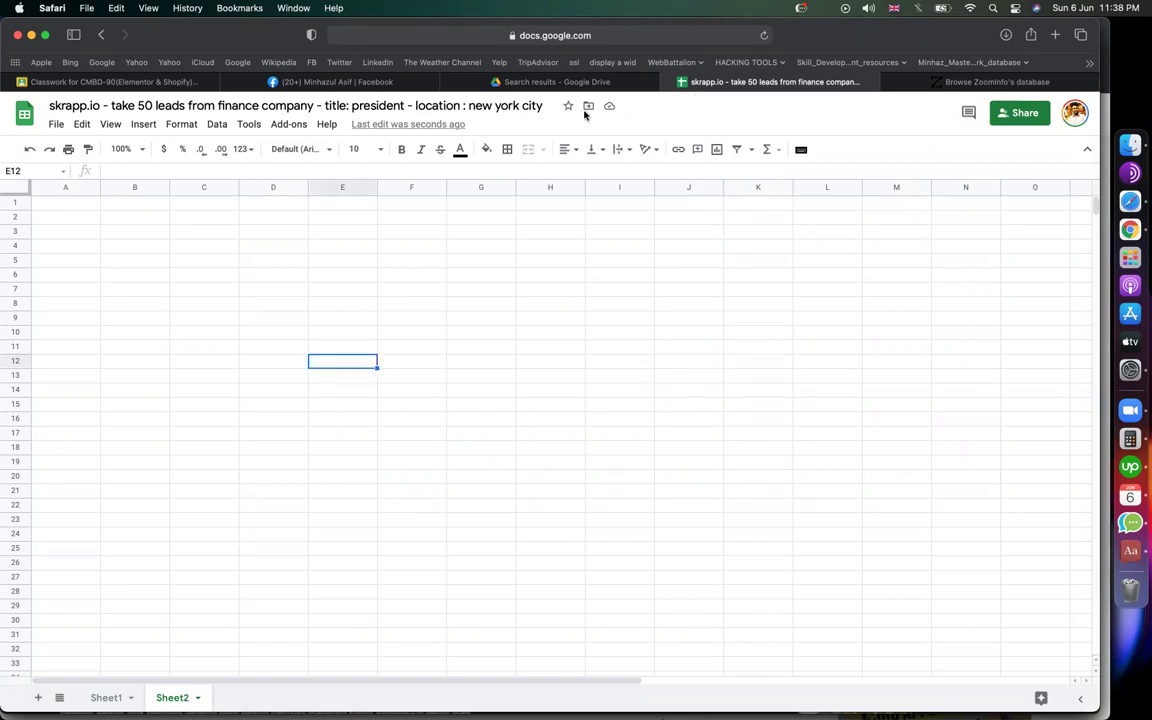
left_click(550, 81)
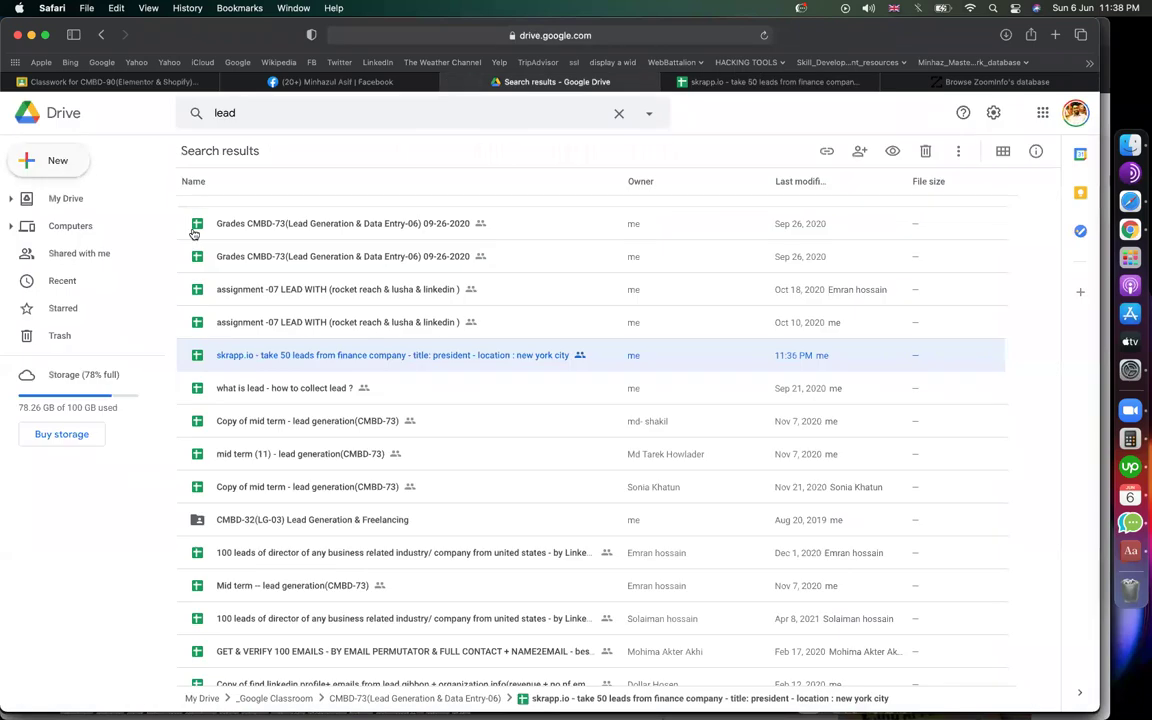
Step: Create a blank spreadsheet from Drive's New menu and title it 'practise'
left_click(58, 160)
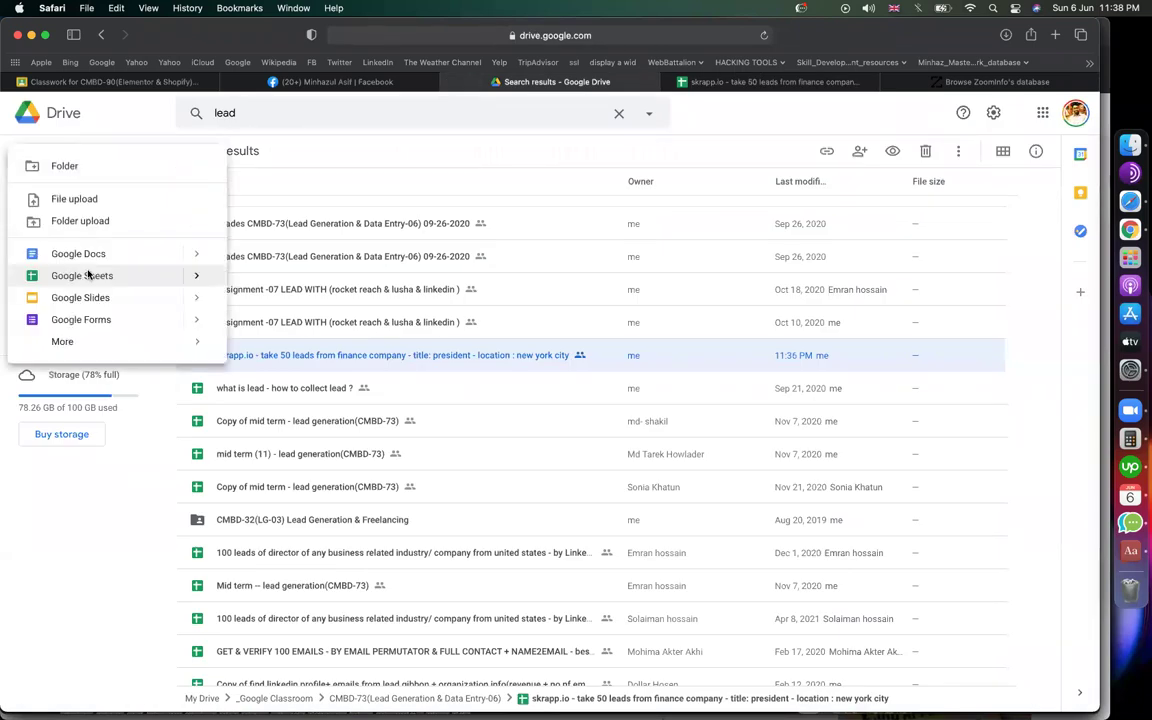
left_click(90, 275)
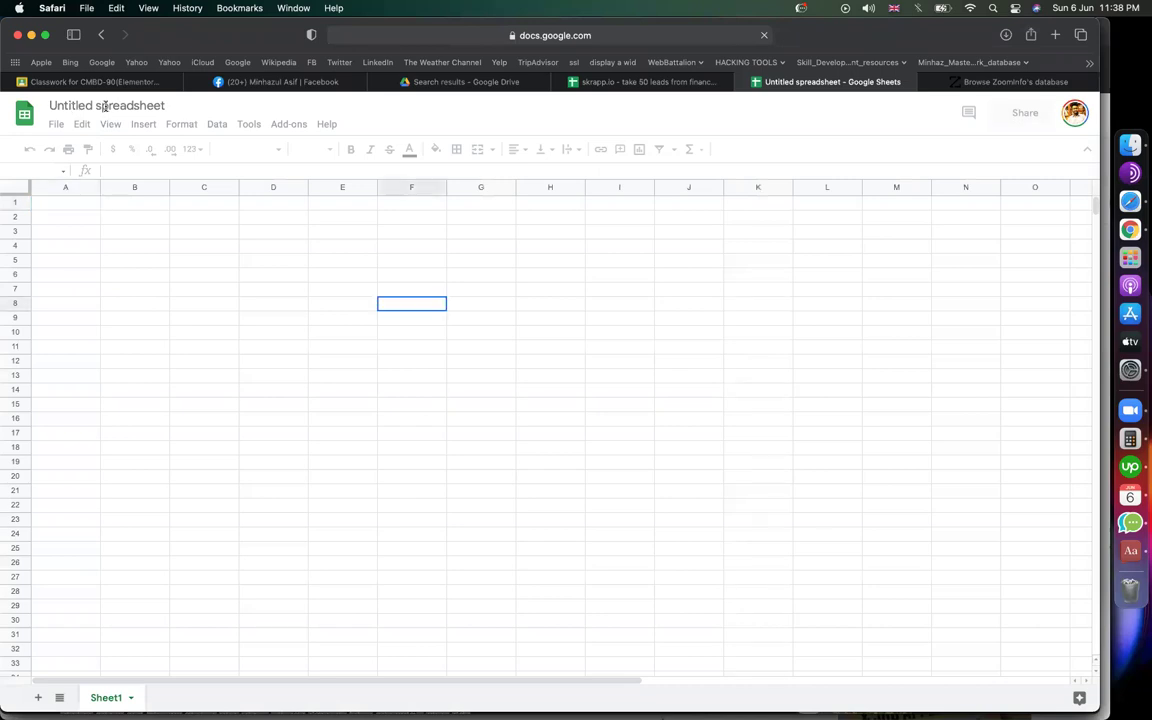
left_click(105, 108)
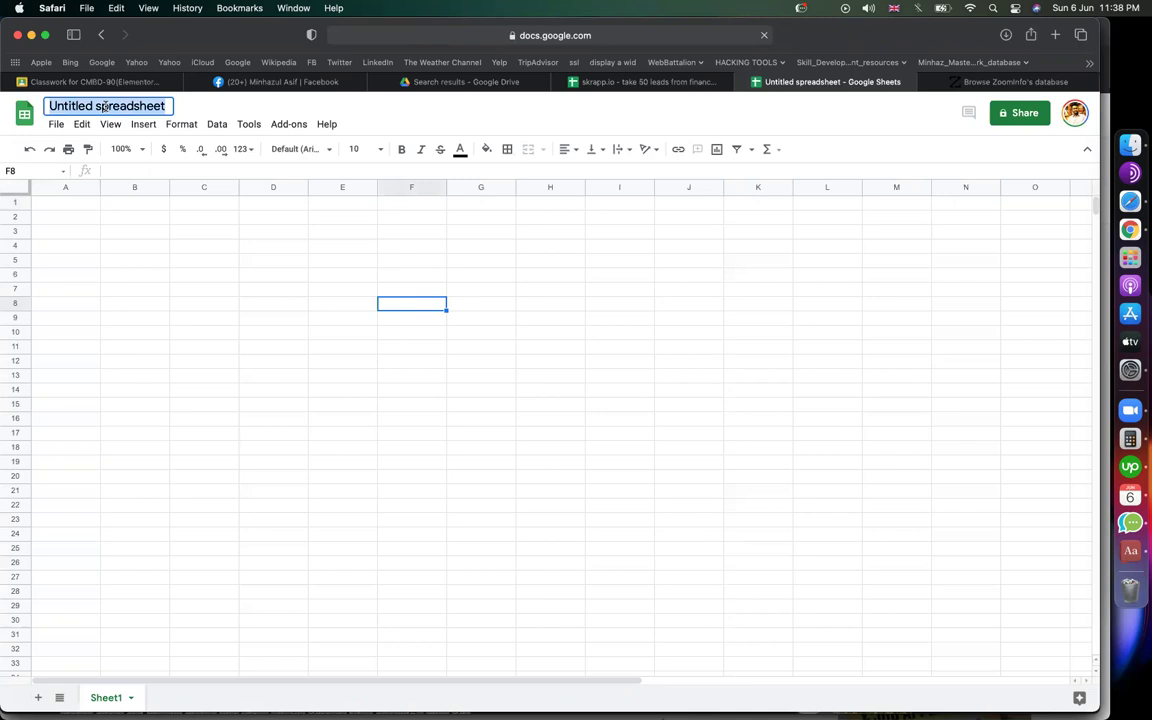
key("Right")
type("resta")
key("super+a")
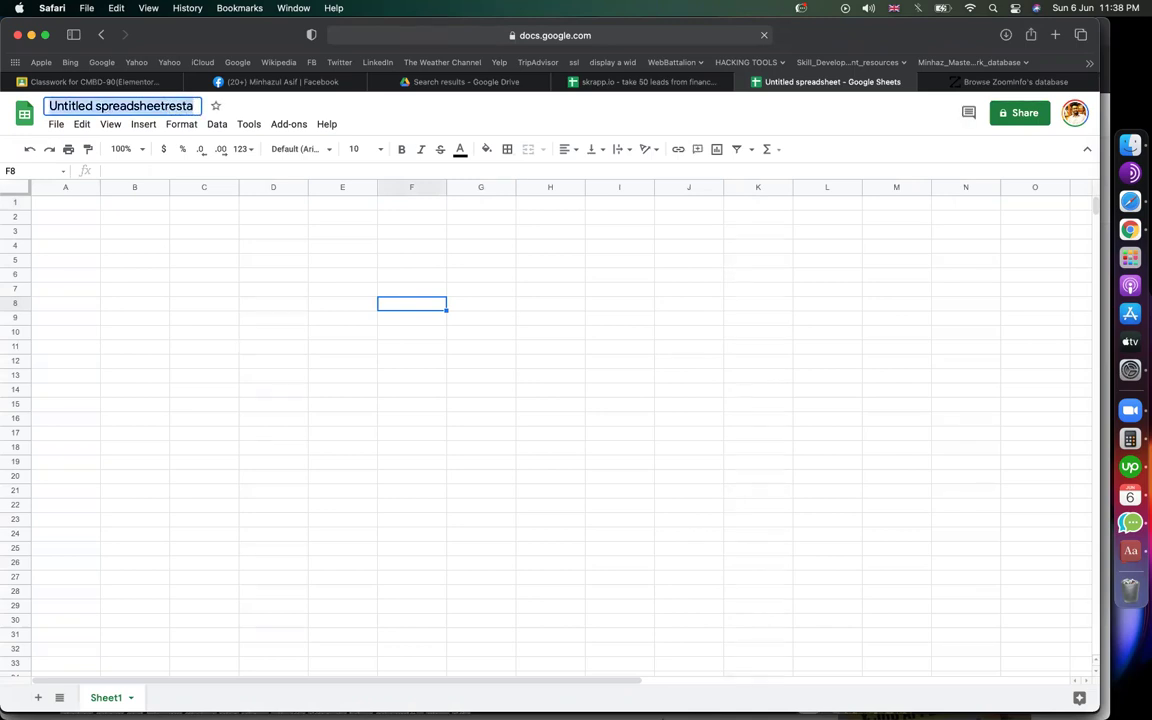
type("prac")
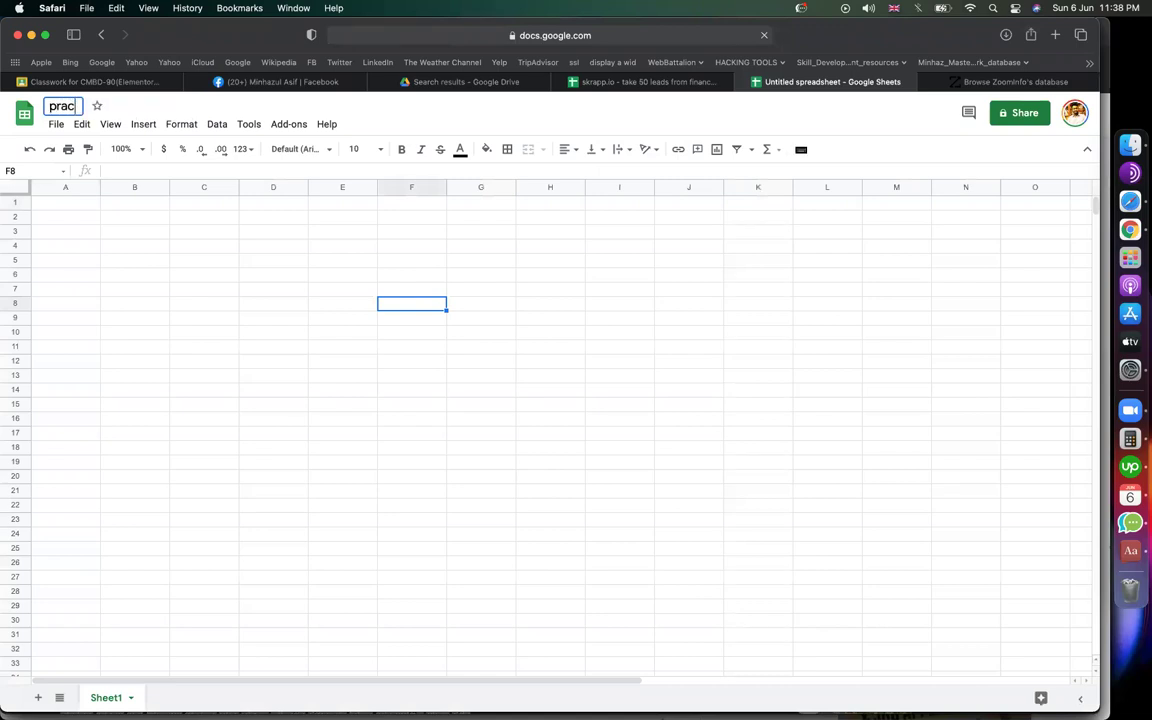
type("tise")
key("Return")
left_click(1012, 81)
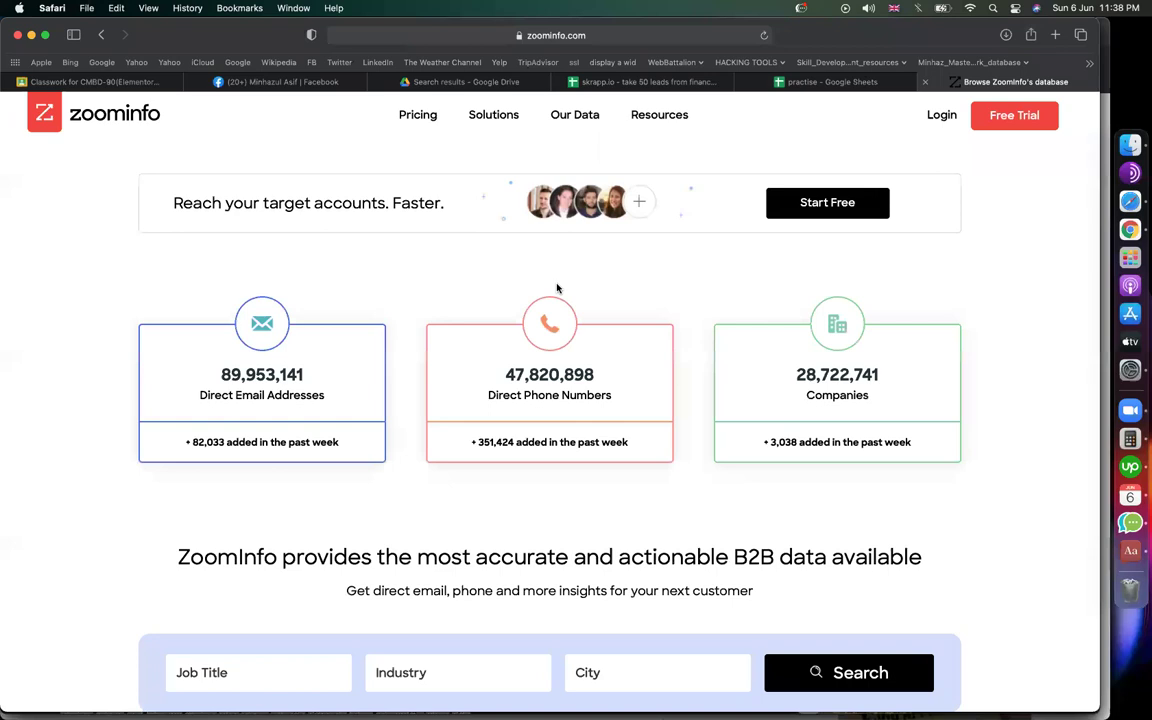
Step: Scroll to ZoomInfo's search fields and type 'director' into the Job Title field
scroll(550, 400, "down", 15)
scroll(550, 400, "up", 13)
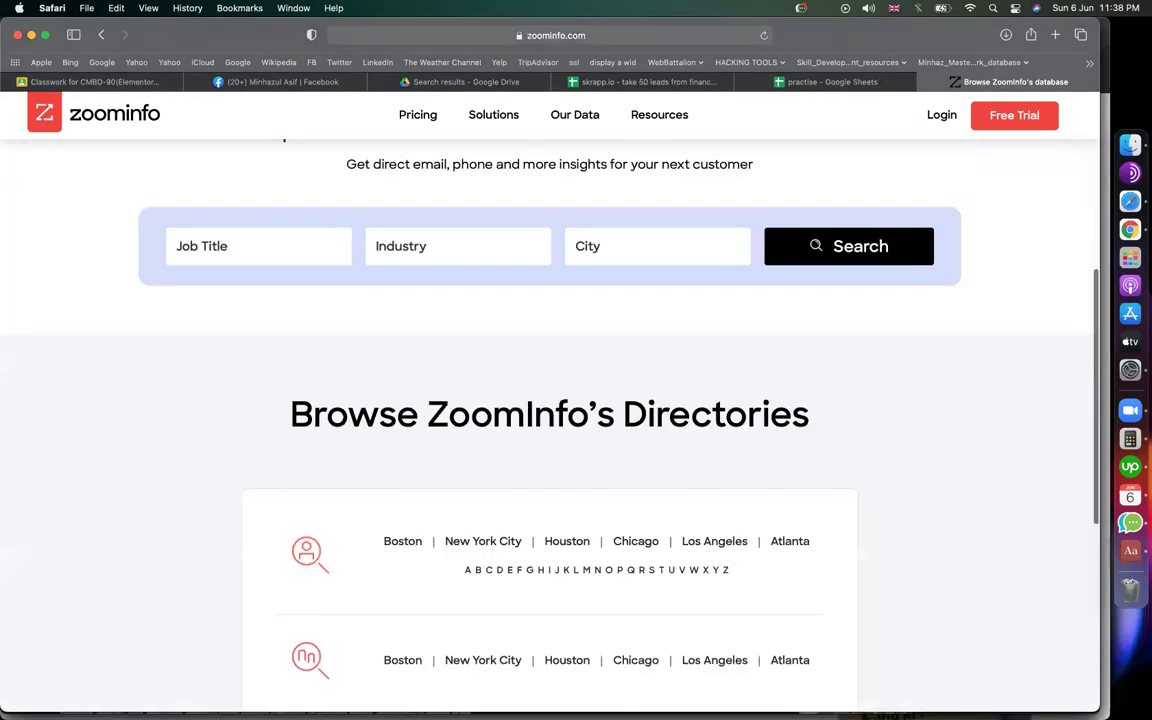
scroll(285, 473, "down", 1)
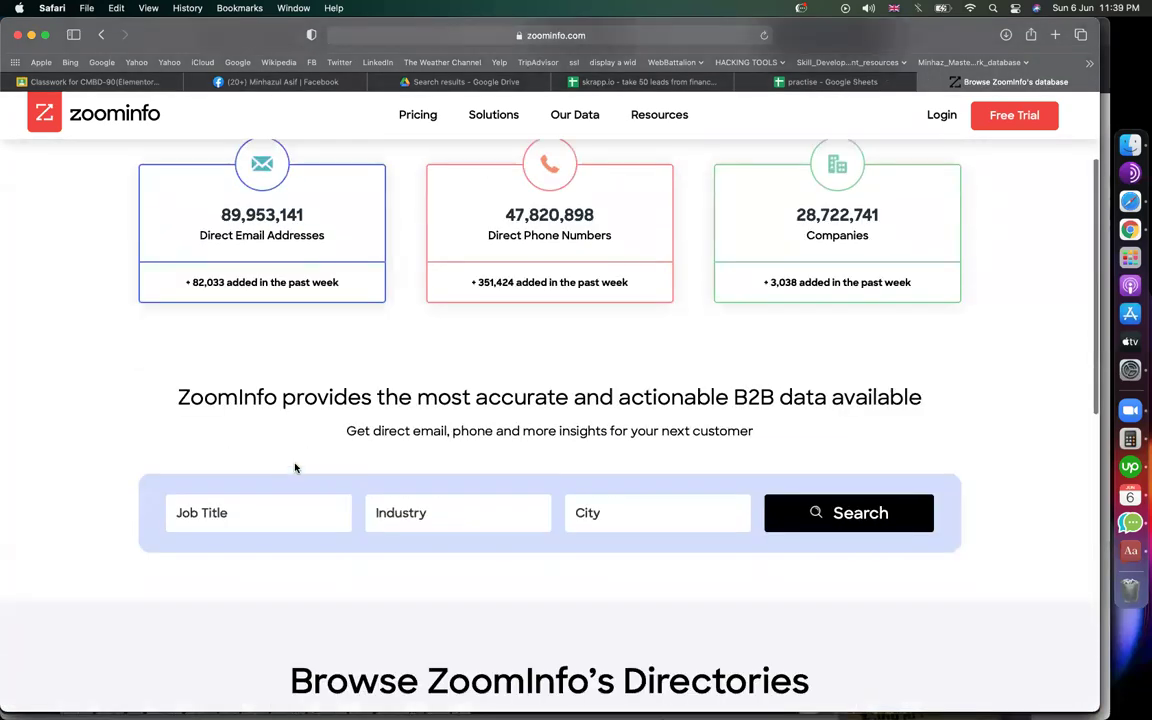
scroll(260, 430, "down", 3)
left_click(242, 397)
left_click(378, 381)
left_click(653, 388)
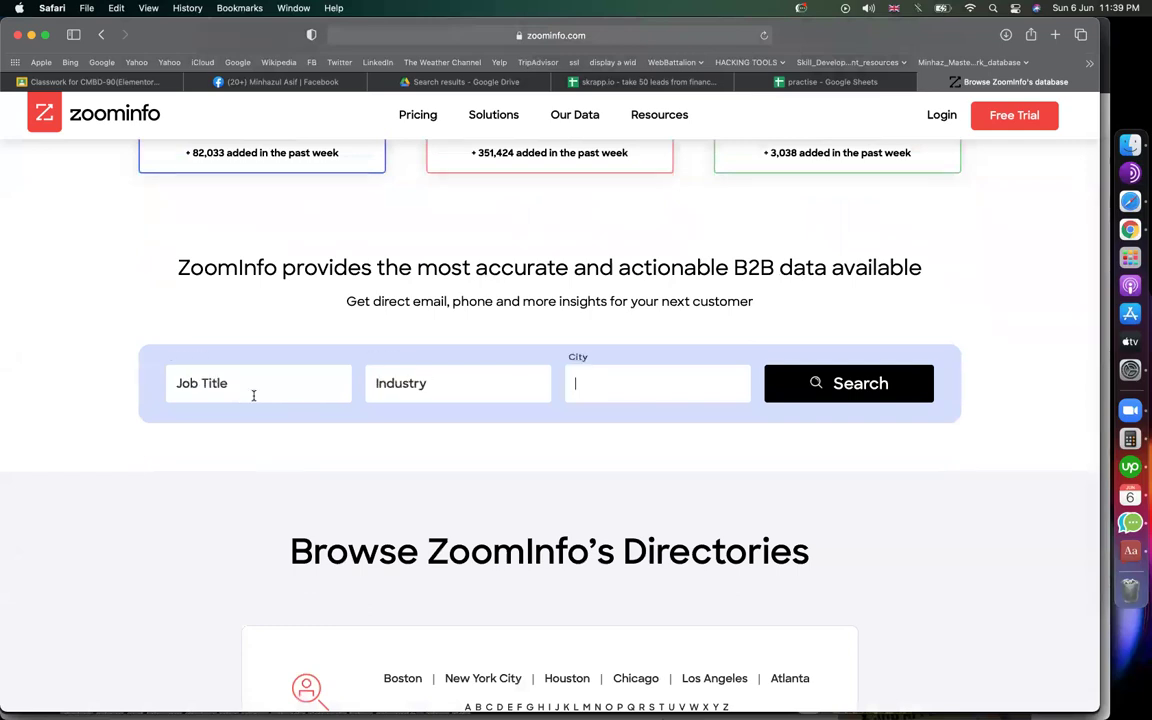
left_click(253, 395)
type("d")
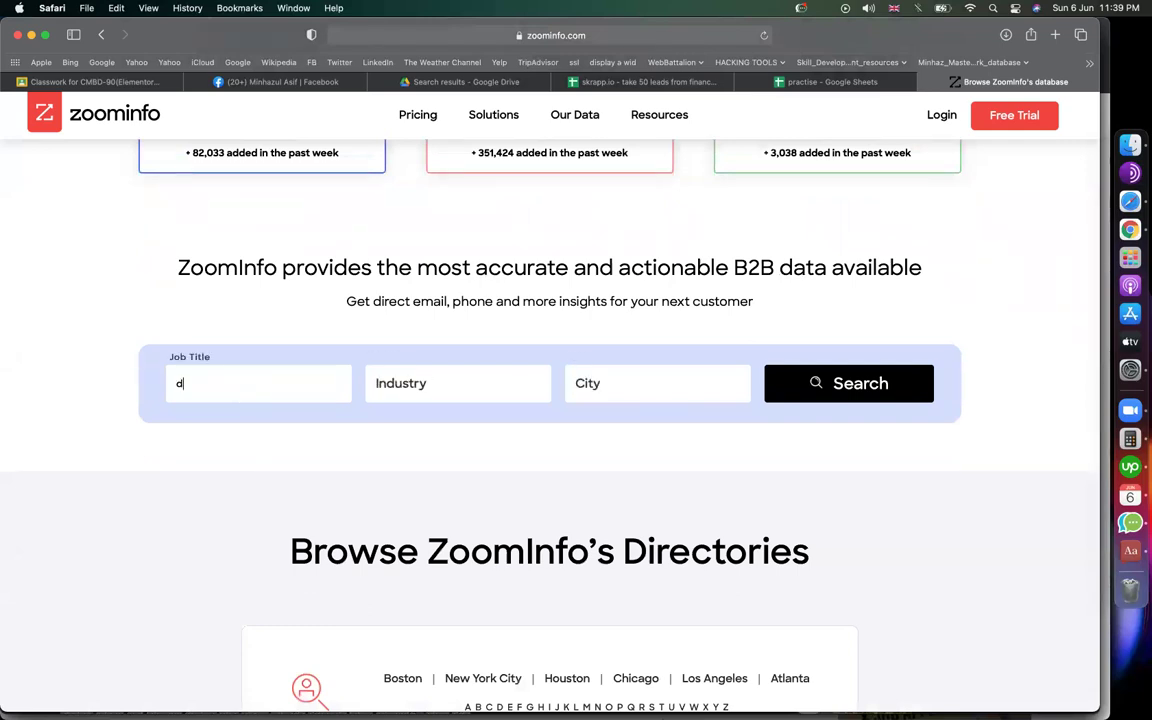
type("irector")
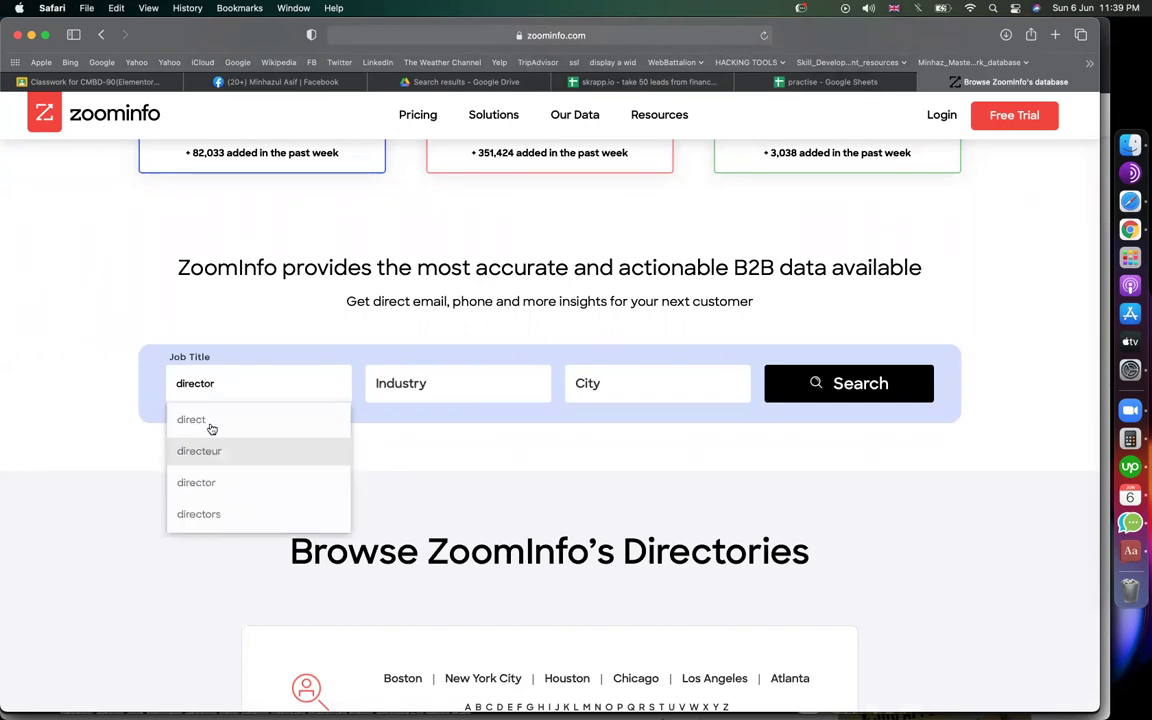
Step: Return to the practise spreadsheet and clear the stray text from cell E9
left_click(820, 82)
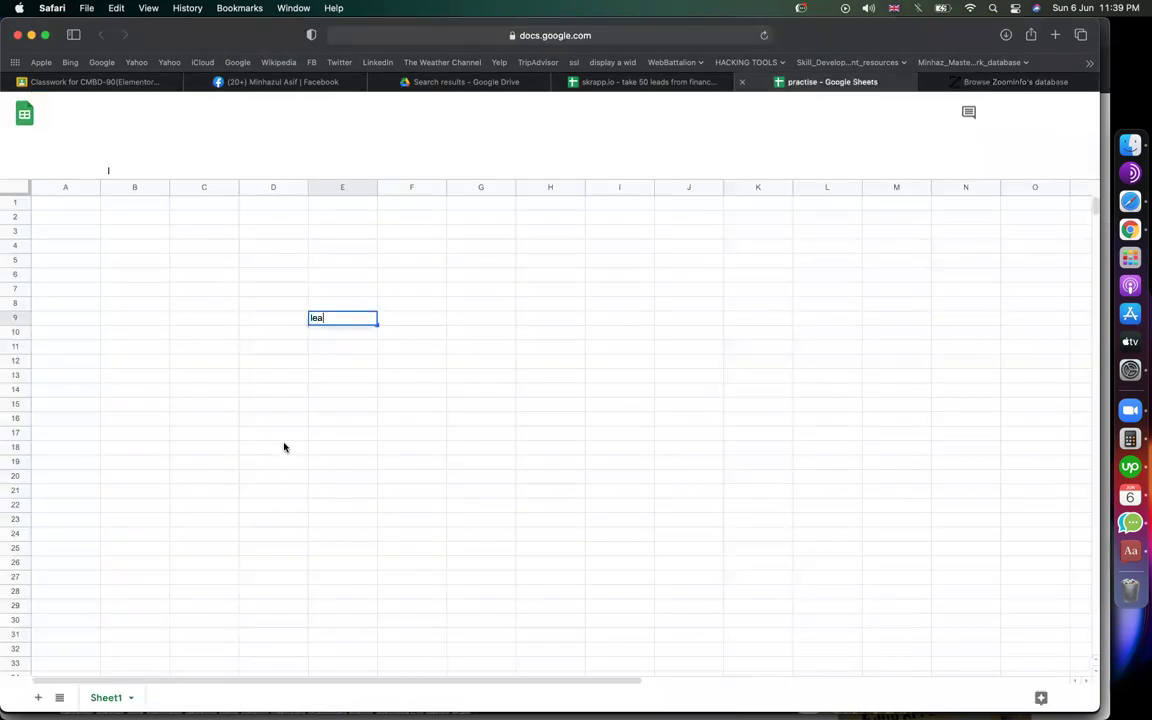
left_click(172, 335)
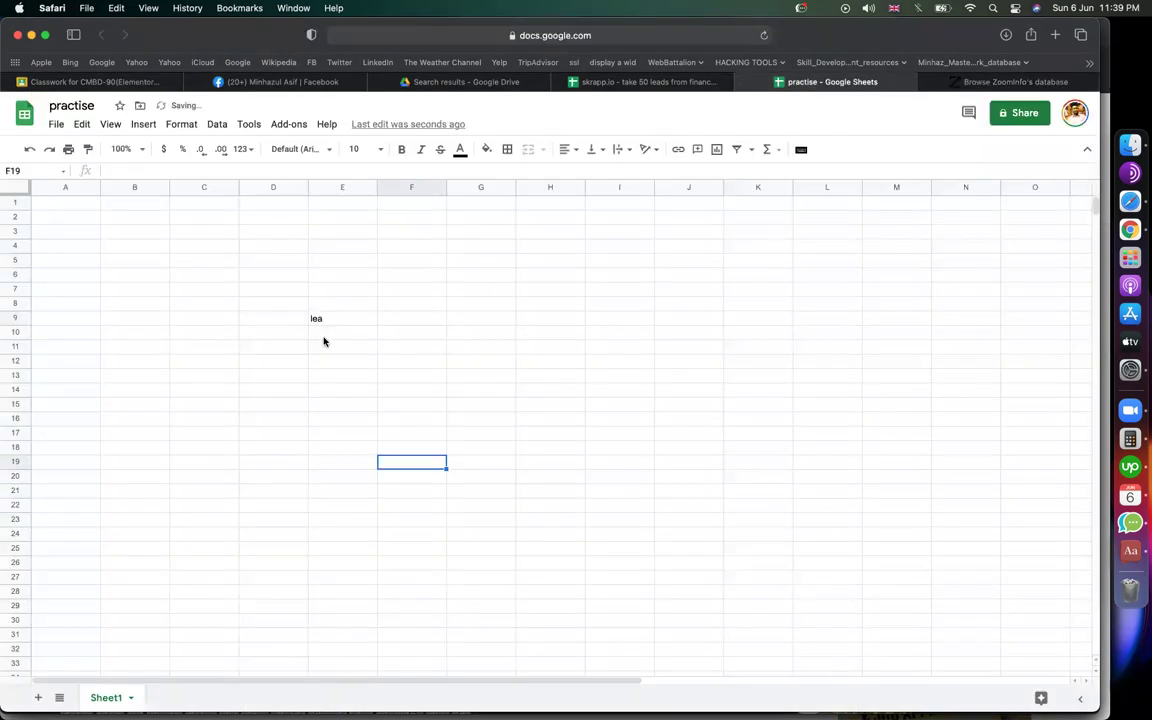
left_click(316, 320)
key("Delete")
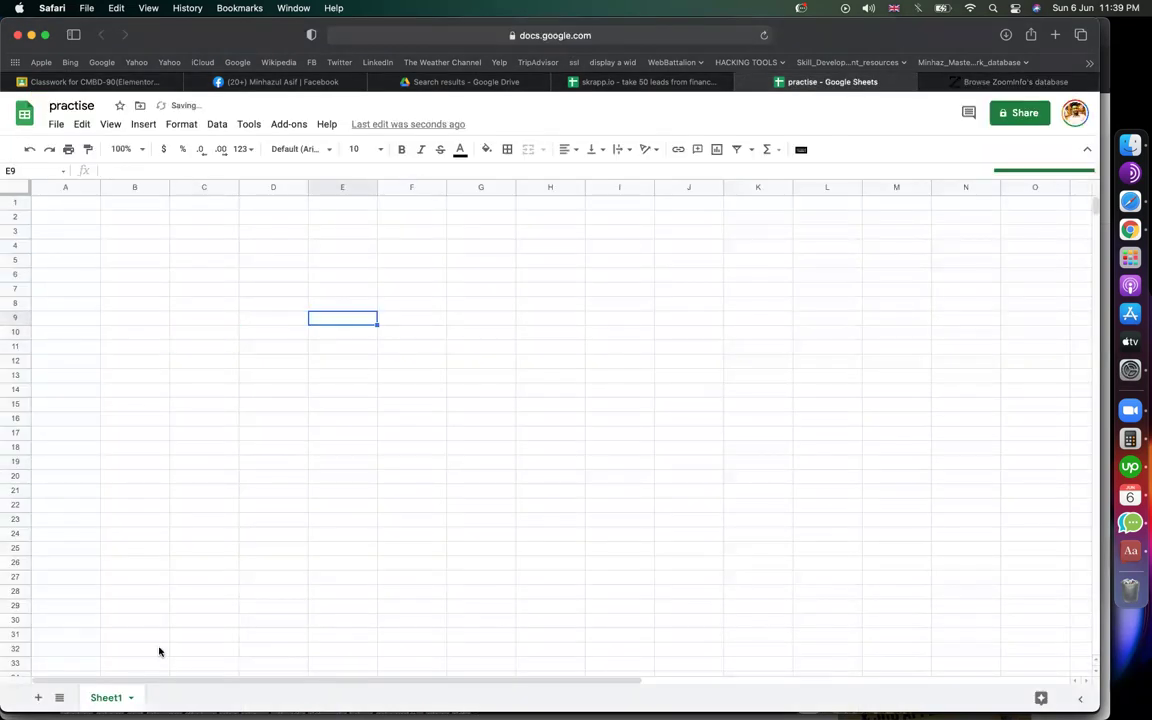
key("Down")
key("Down")
key("Down")
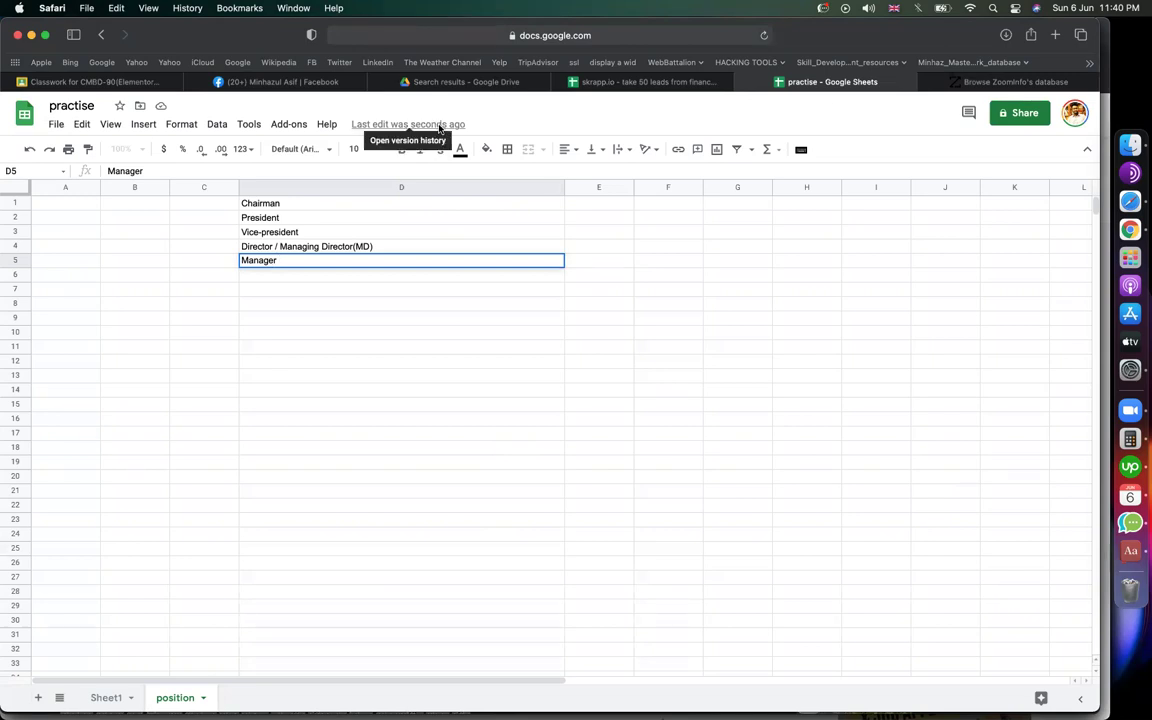
Step: Commit Manager in D5, check the titles from Chairman down, and select D1:D13
key("Return")
key("Return")
left_click(287, 207)
key("Down")
key("Down")
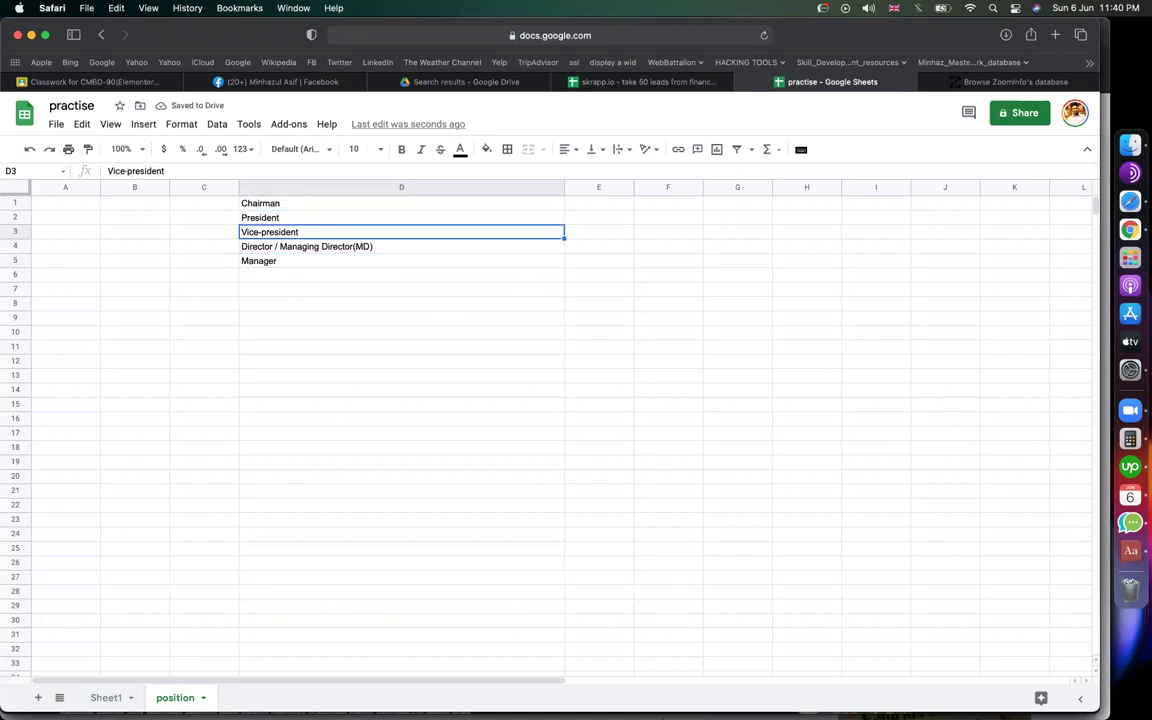
key("Down")
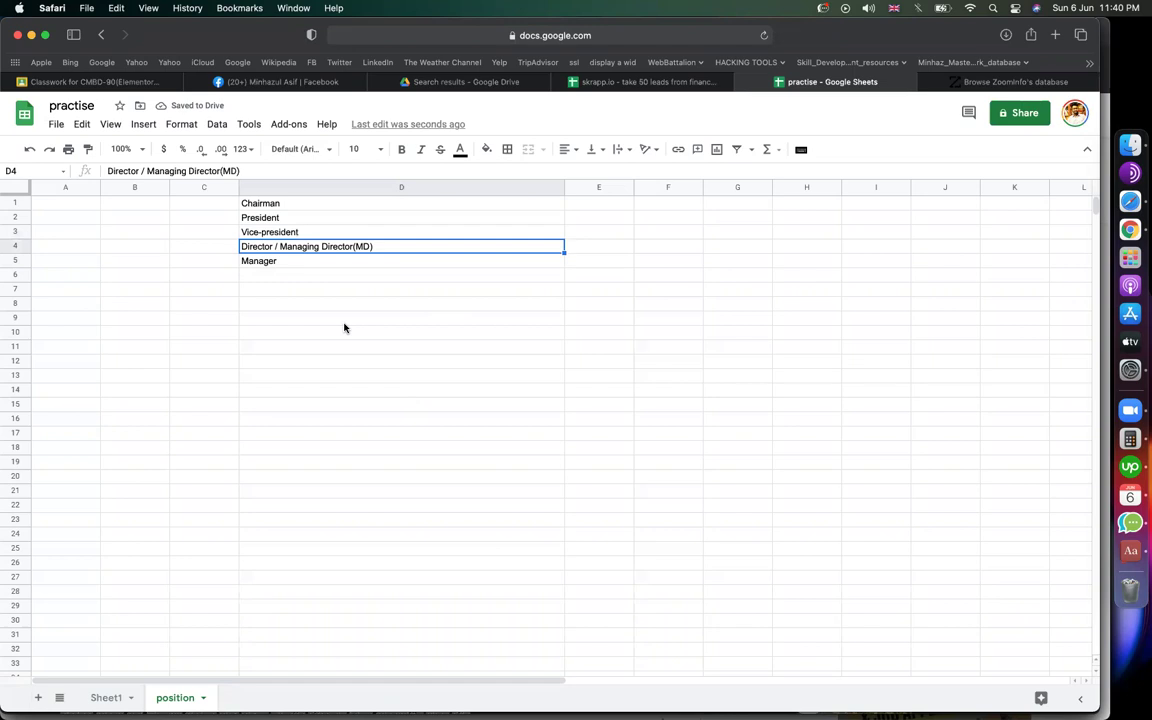
key("Down")
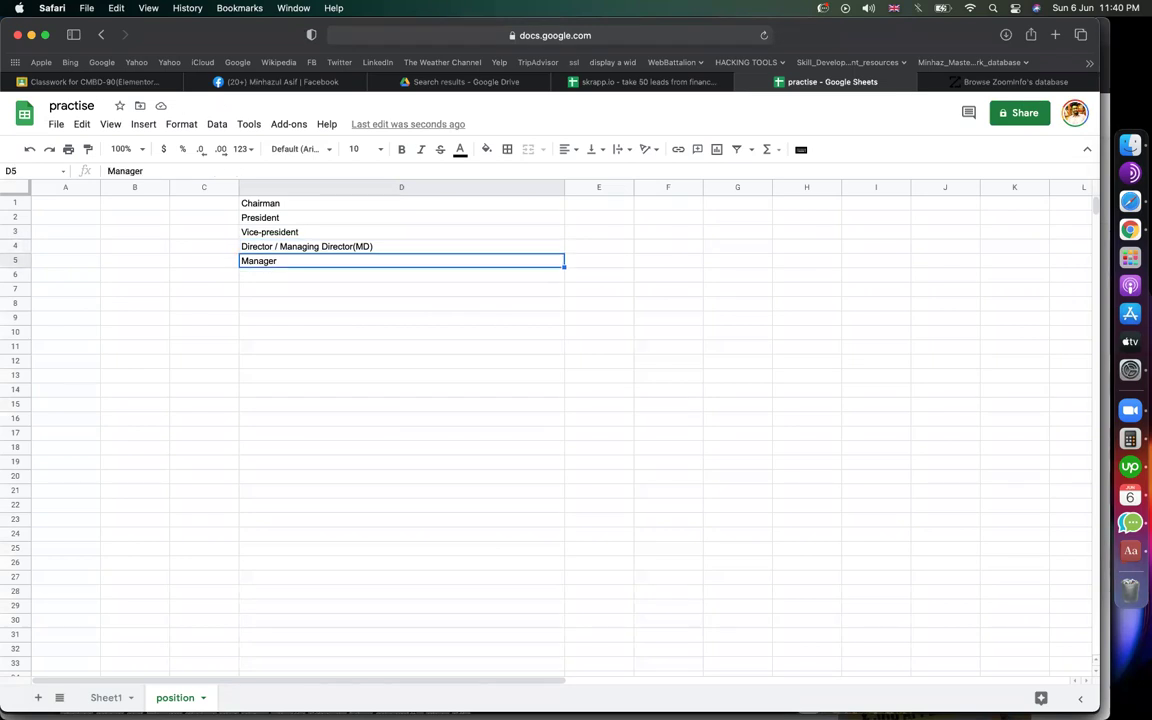
left_click_drag(427, 378, 319, 200)
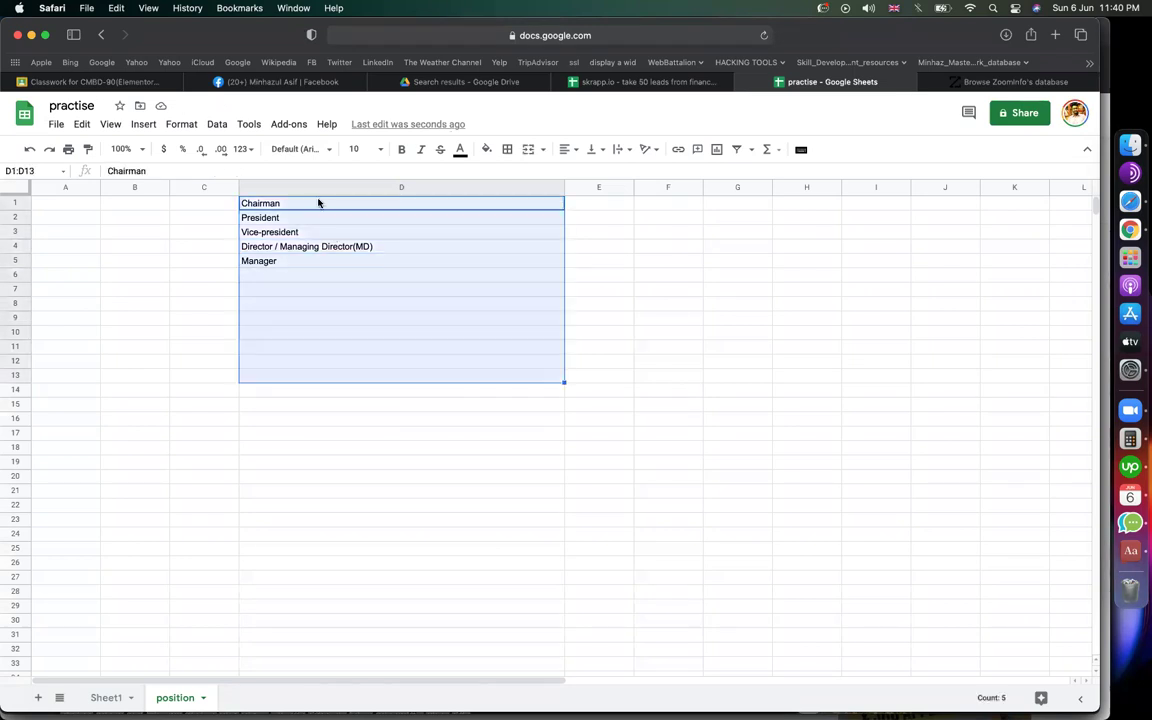
Step: Set the selected job titles in D1:D13 to 14-point text
left_click(358, 149)
type("1")
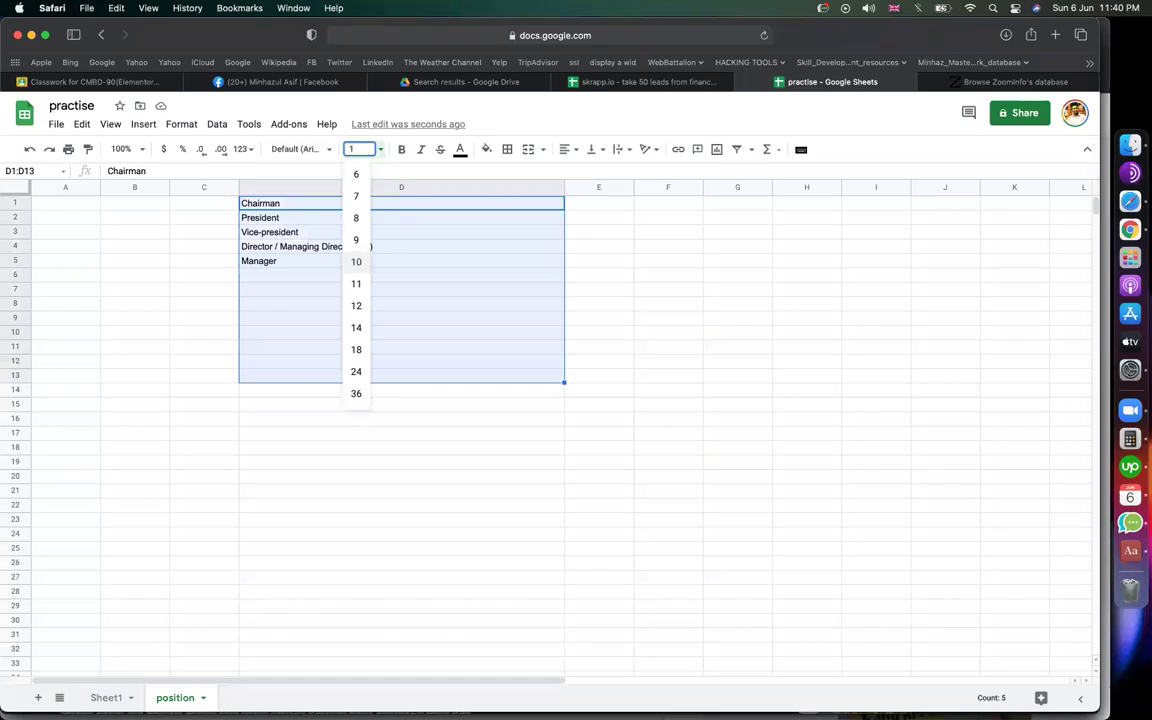
type("4")
key("Return")
left_click(341, 401)
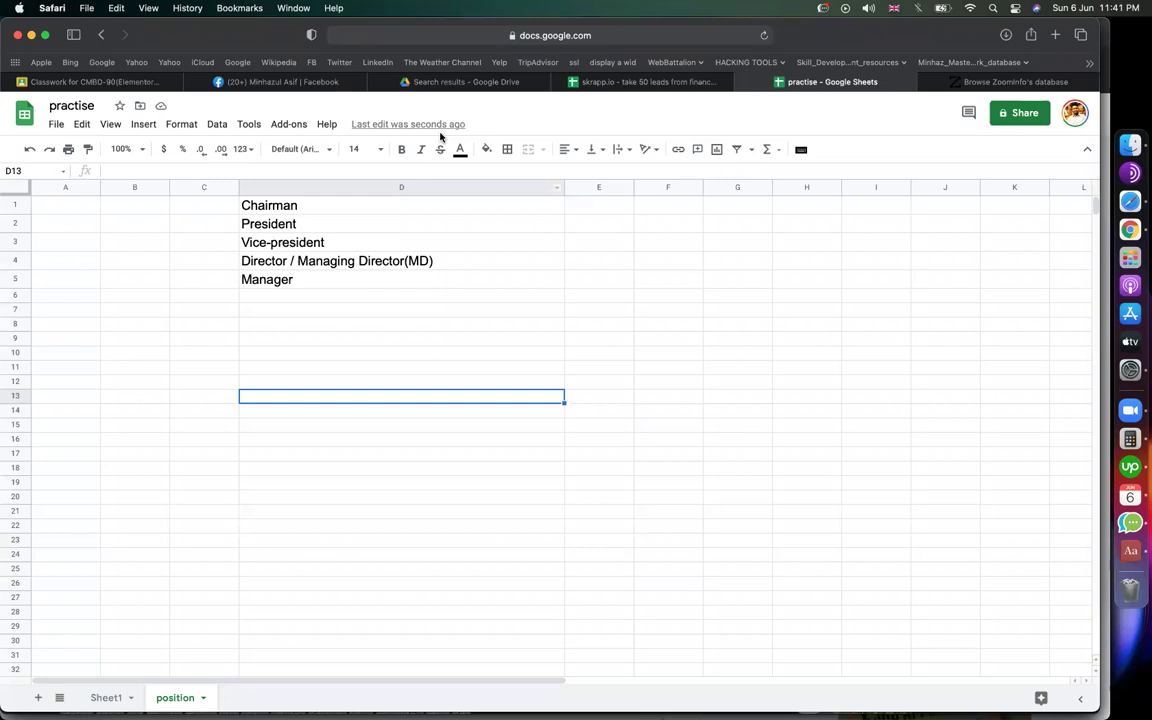
left_click(720, 317)
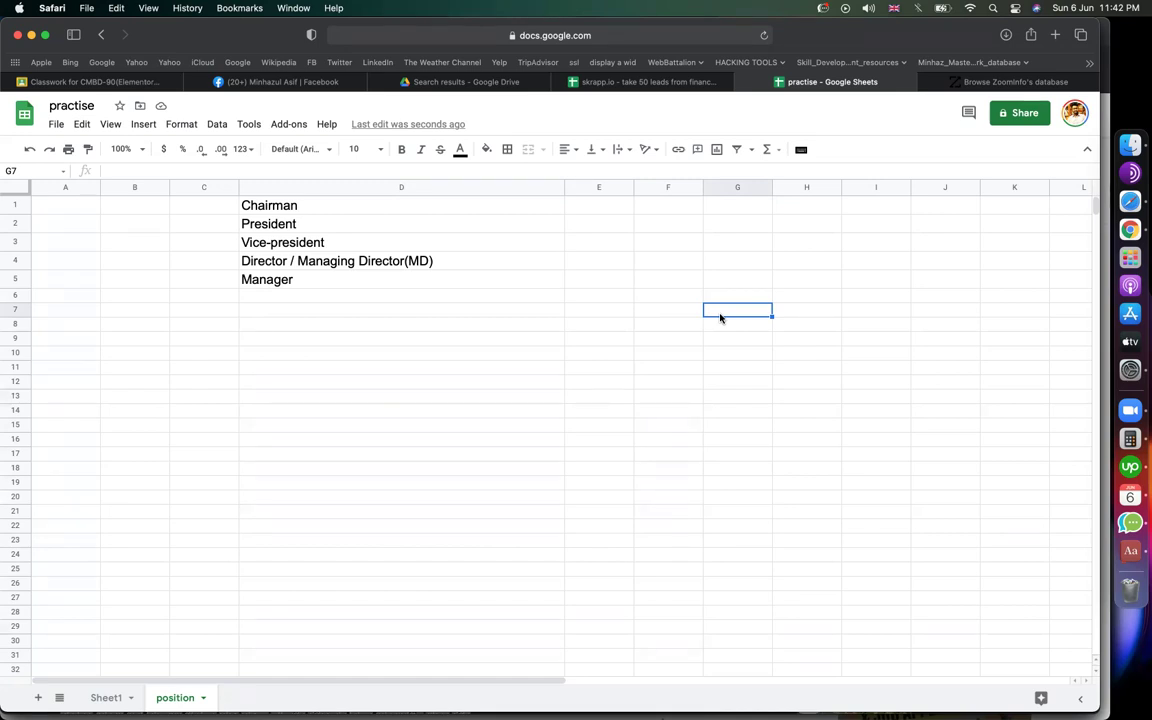
left_click(421, 268)
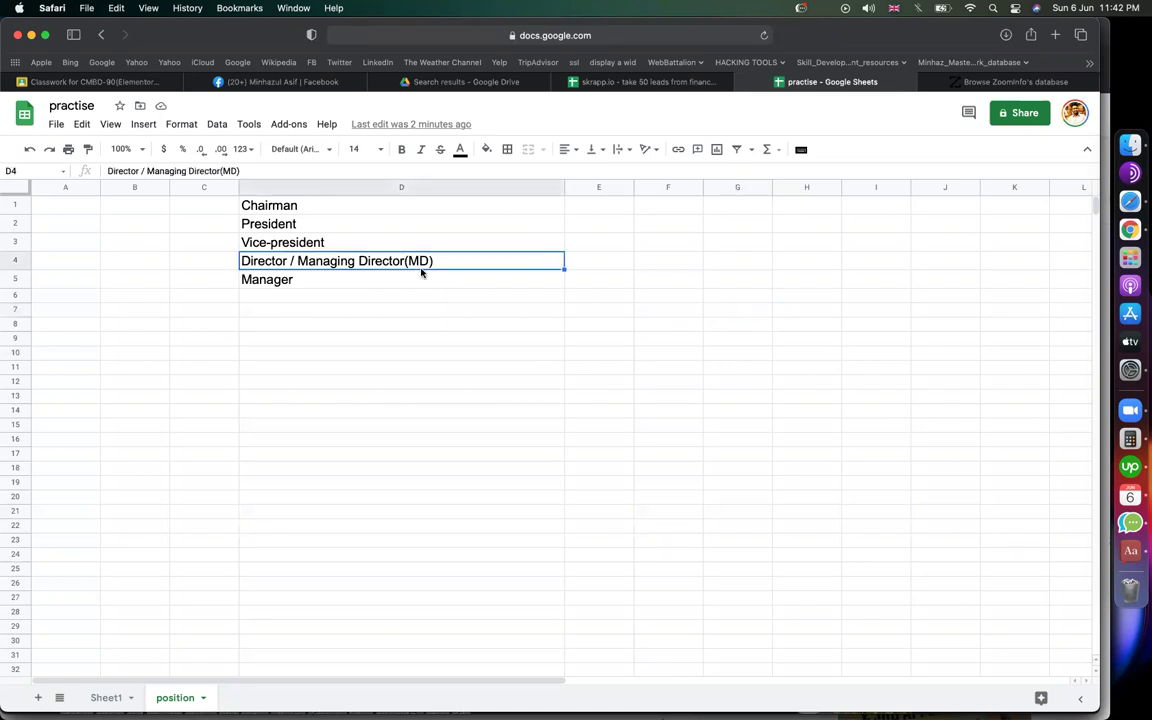
left_click(313, 207)
key("Down")
key("Down")
key("Down")
left_click(279, 210)
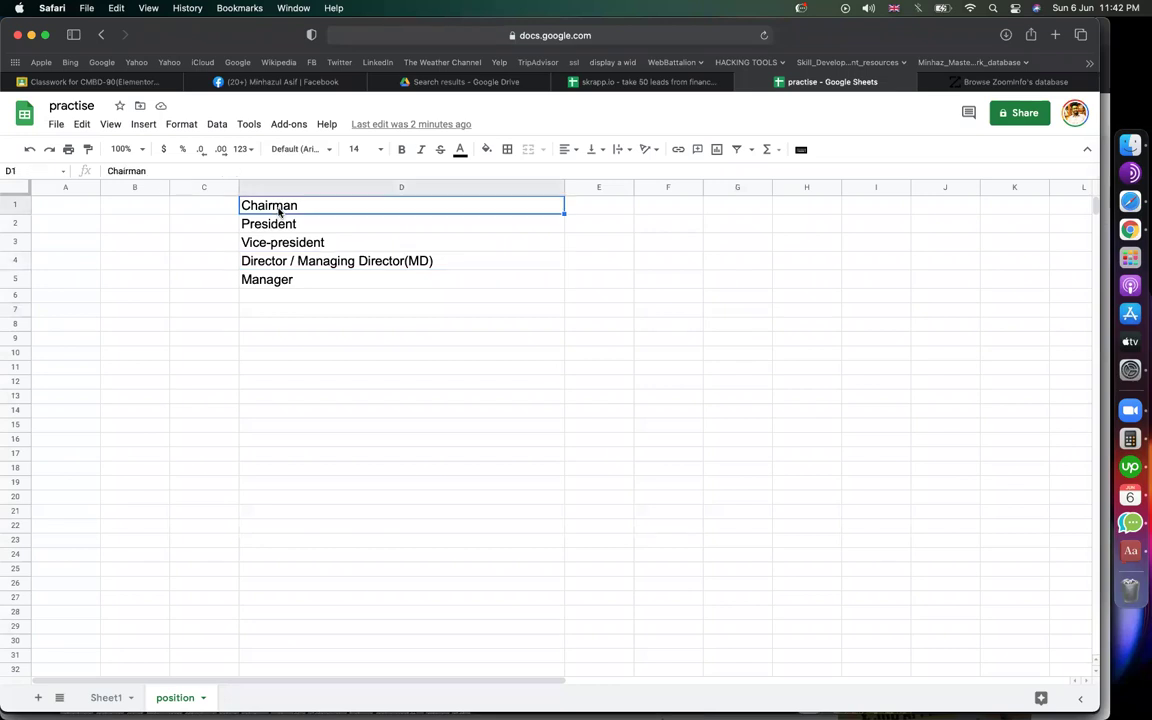
left_click_drag(279, 210, 286, 263)
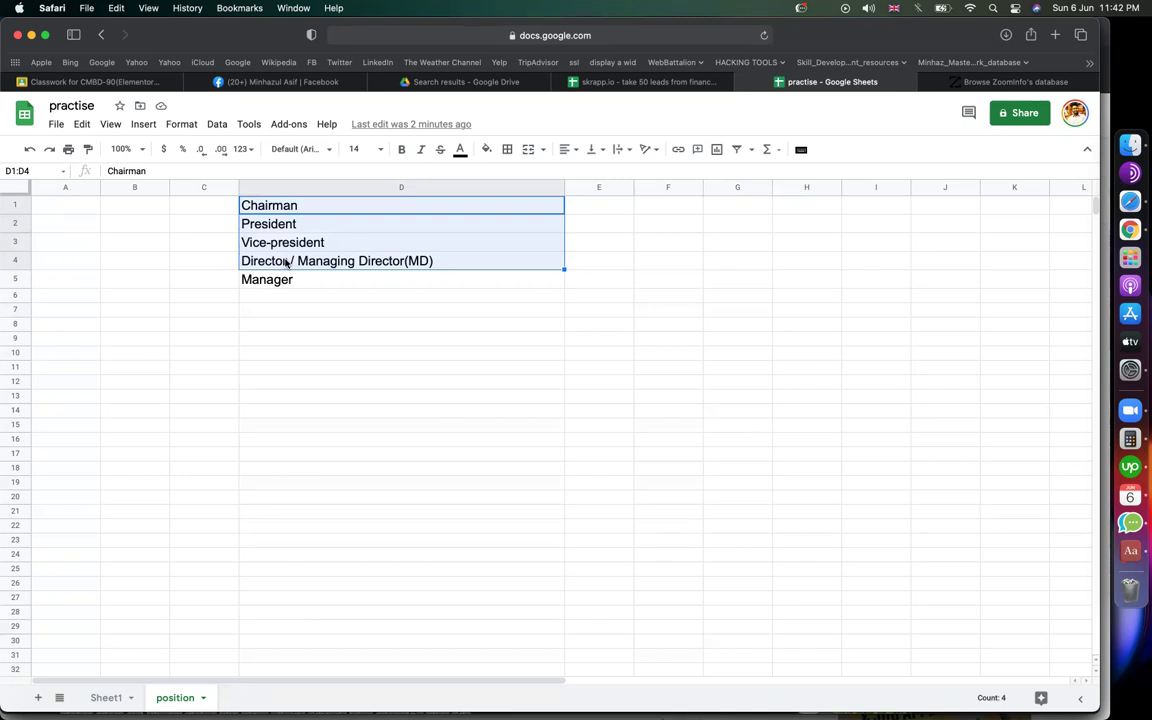
Step: Switch to the skrapp.io leads spreadsheet's Sheet1 and step along the first lead's row
left_click(625, 84)
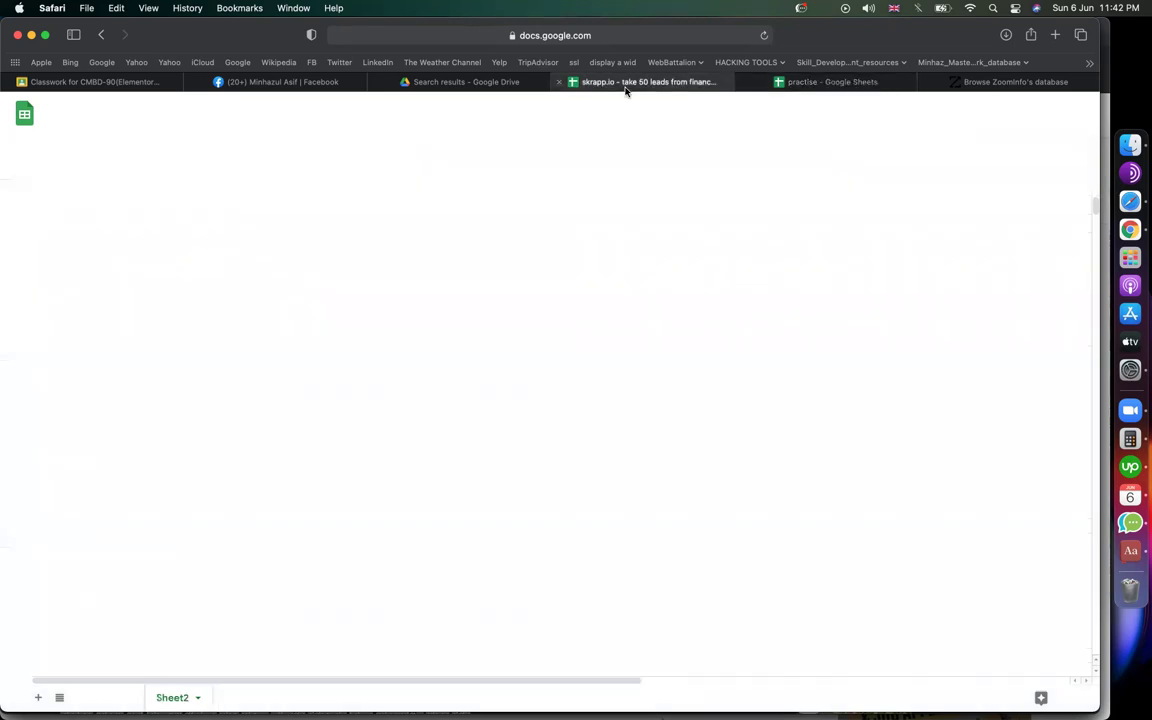
left_click(97, 697)
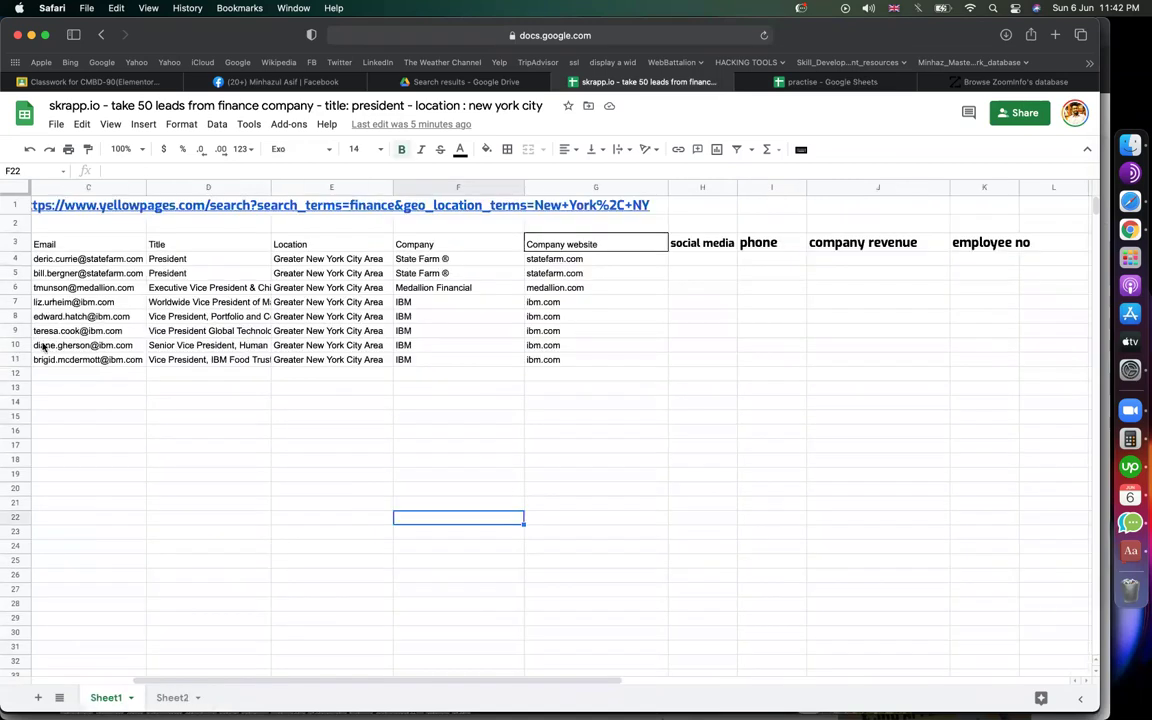
scroll(104, 308, "left", 5)
left_click(48, 259)
key("Right")
key("Right")
key("Right")
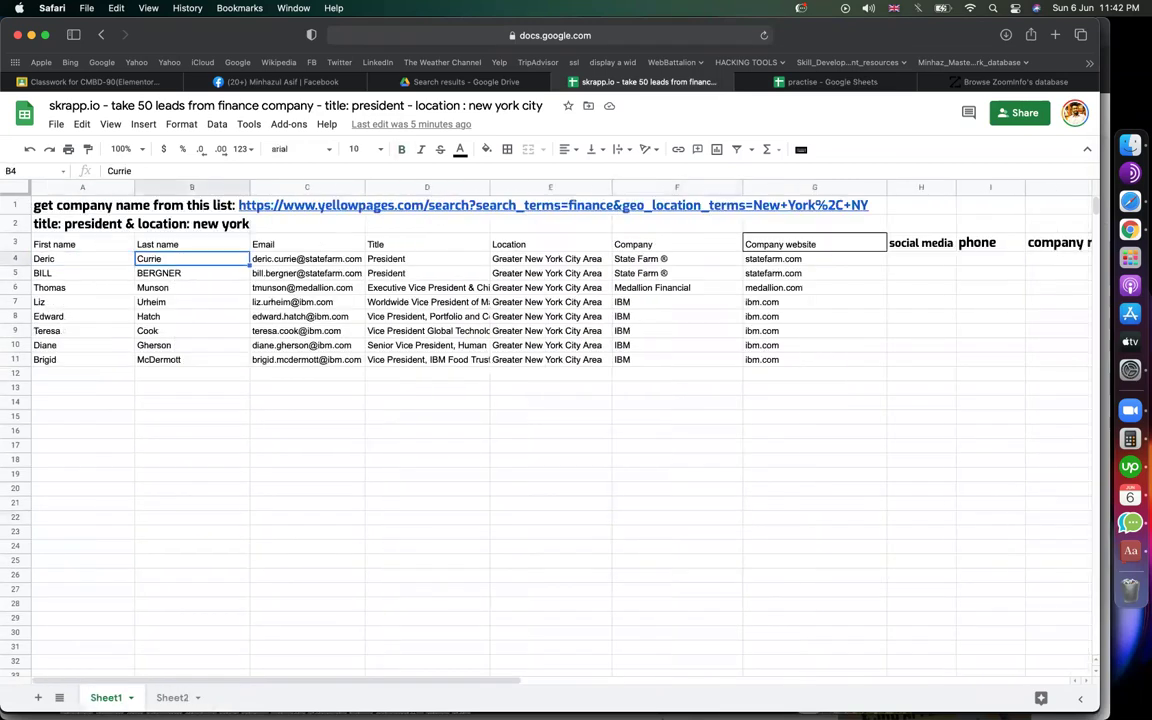
key("Right")
key("Right")
key("Right")
key("Right")
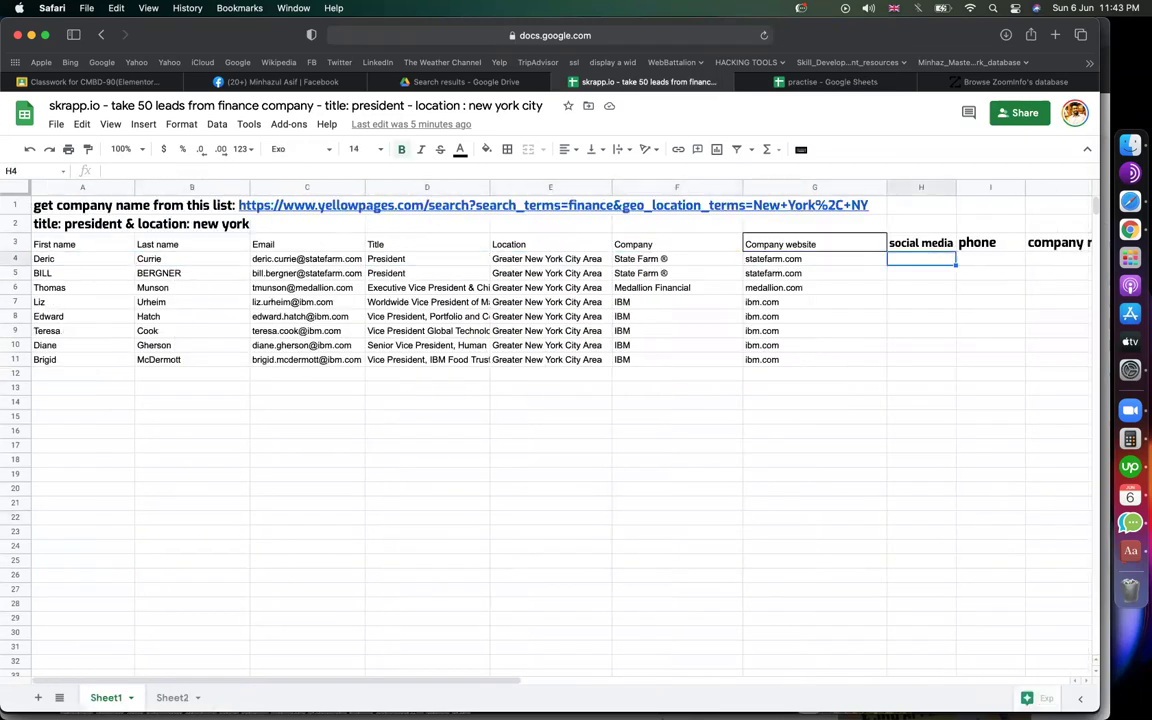
key("Left")
key("Left")
key("Left")
key("Left")
key("Left")
key("Left")
key("Left")
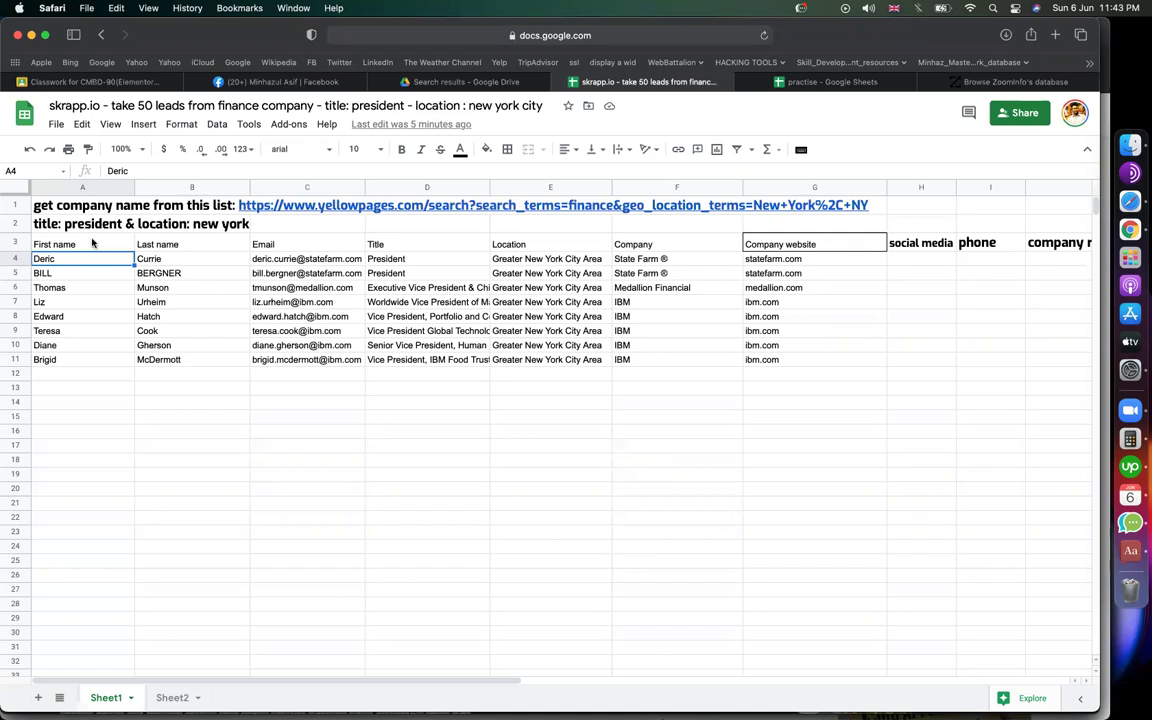
Step: Select cells in the leads table, including ibm.com in G11 and the second lead's row
left_click(760, 364)
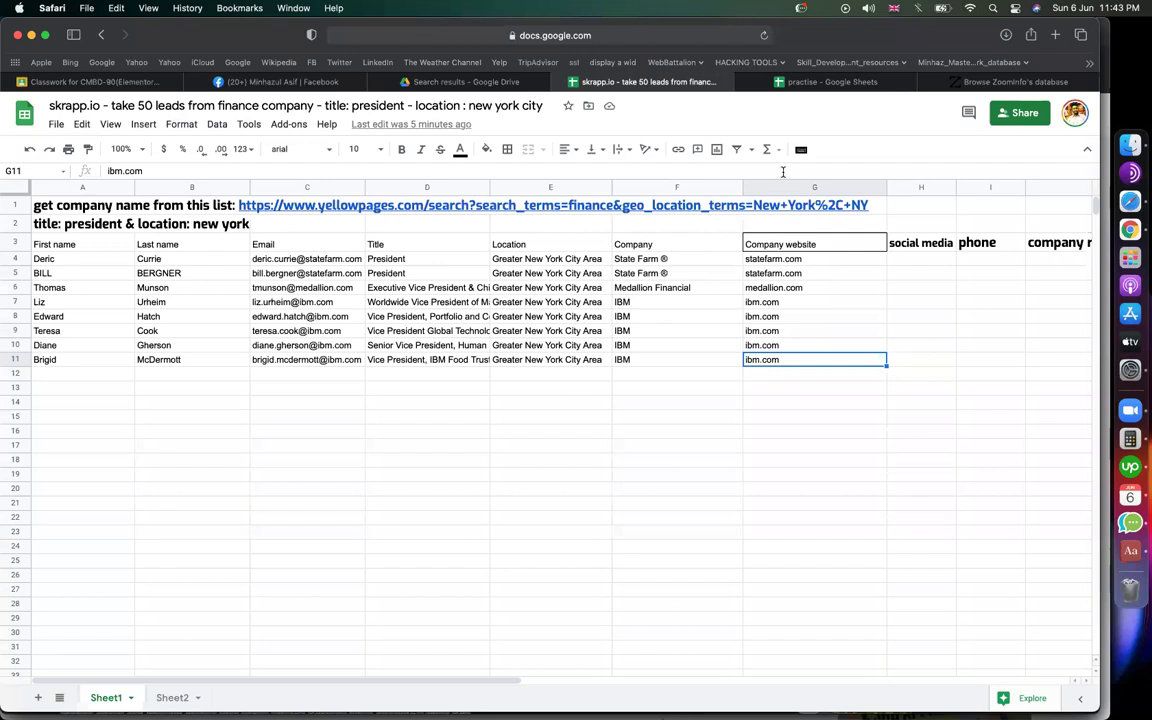
left_click(644, 347)
left_click(68, 260)
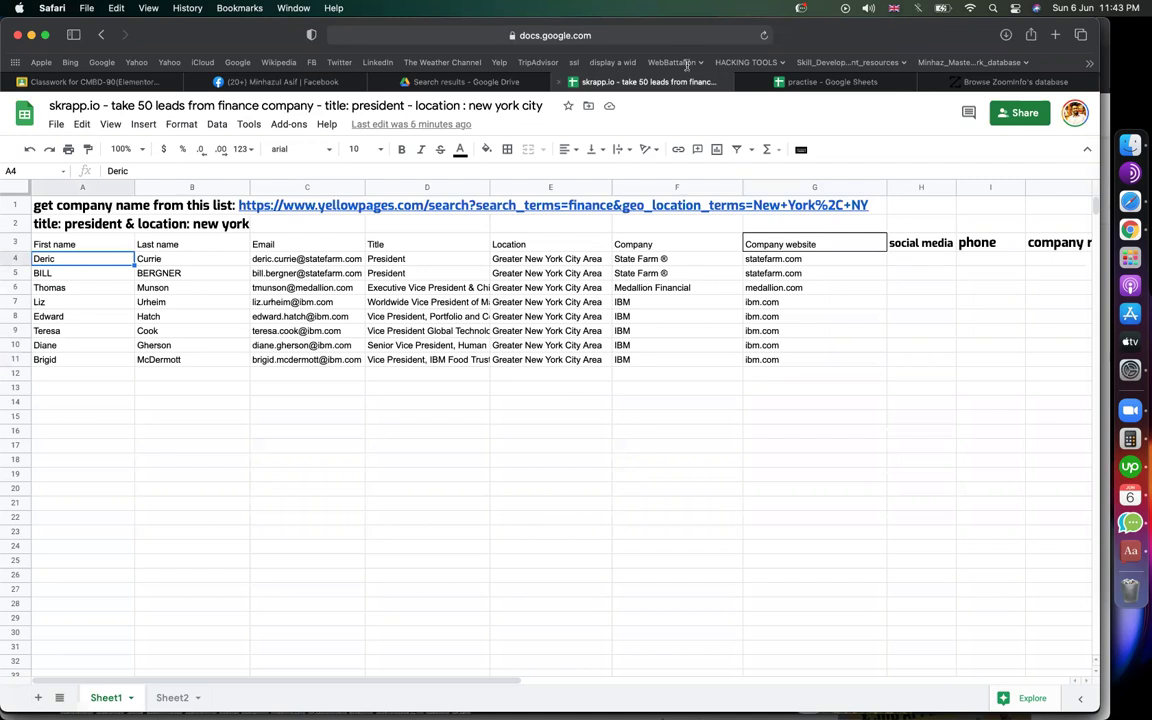
left_click(645, 388)
left_click(88, 272)
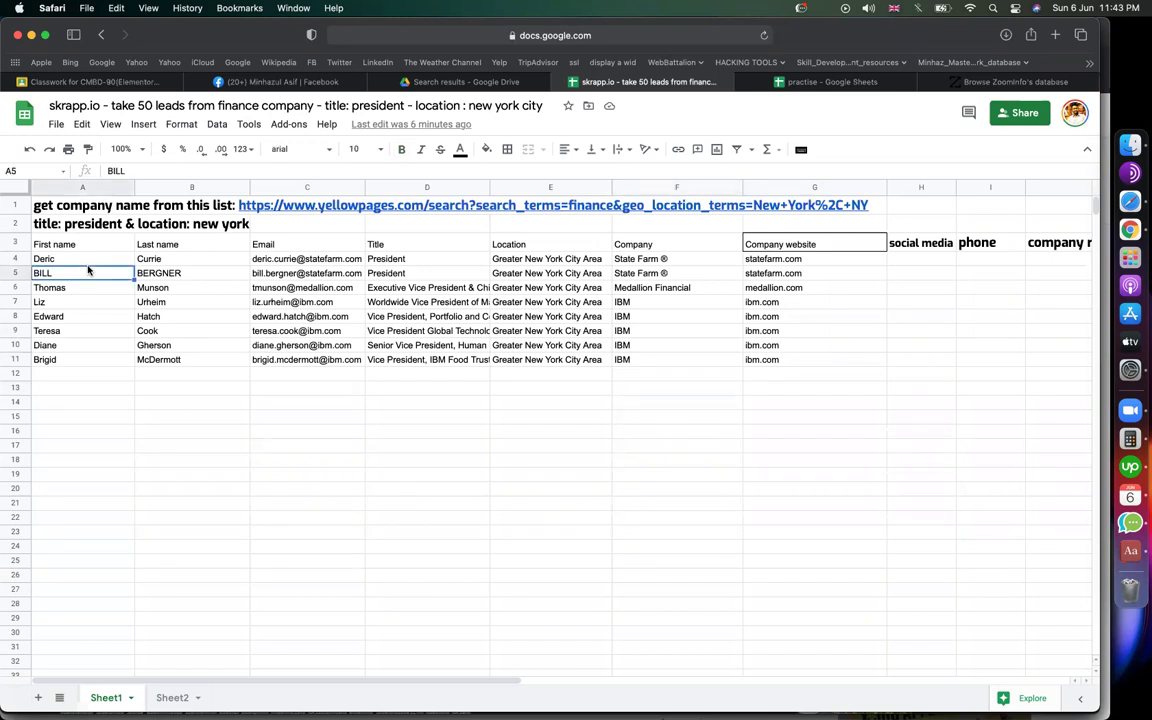
left_click_drag(88, 272, 660, 273)
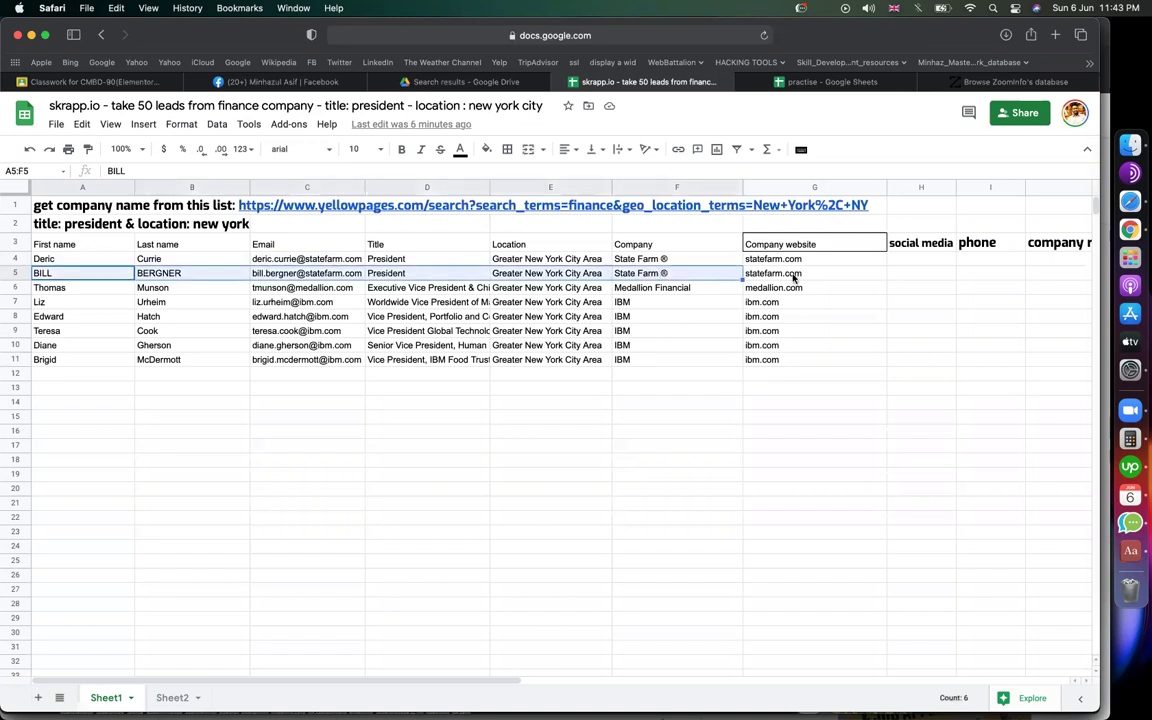
left_click(912, 273)
left_click_drag(351, 291, 69, 270)
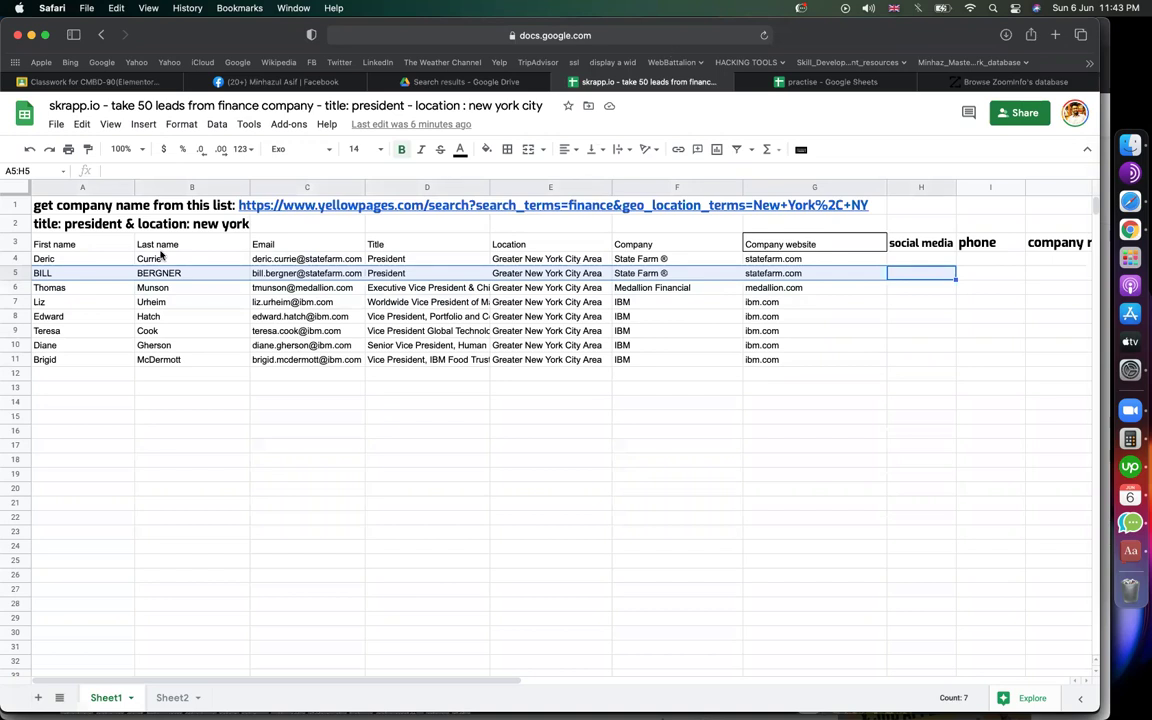
Step: Select the first four first names, clear the selection, and return to the practise spreadsheet
left_click(77, 258)
left_click(81, 301, "shift")
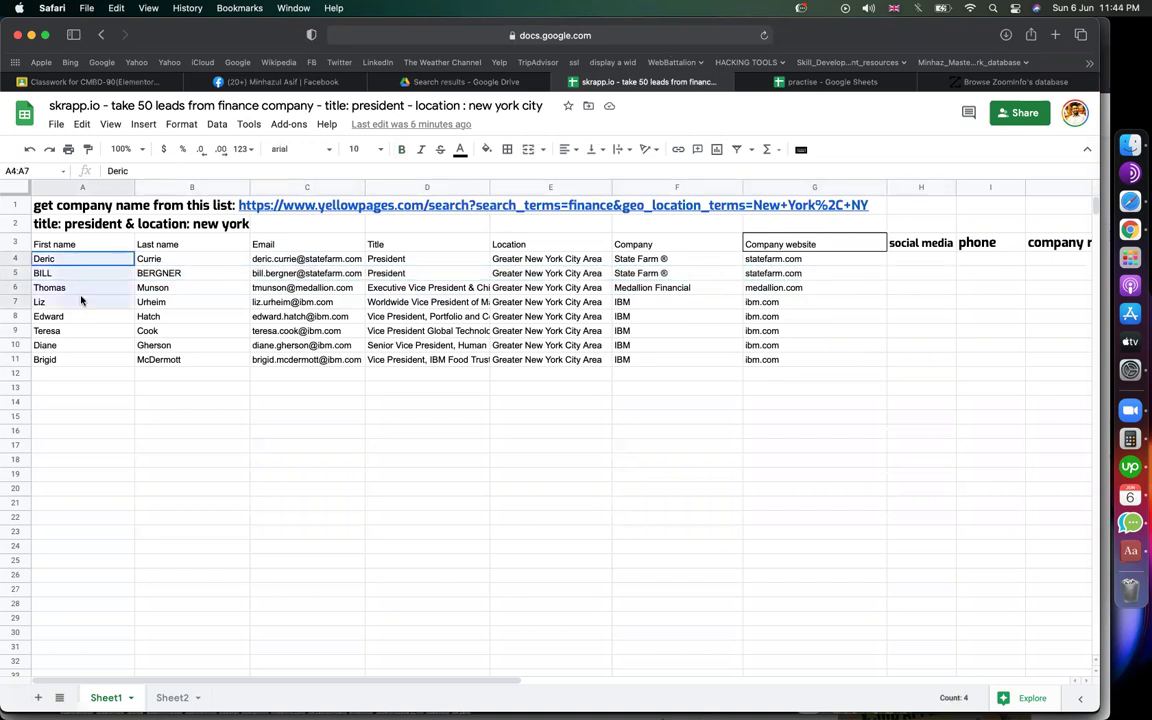
left_click(188, 418)
left_click(66, 260)
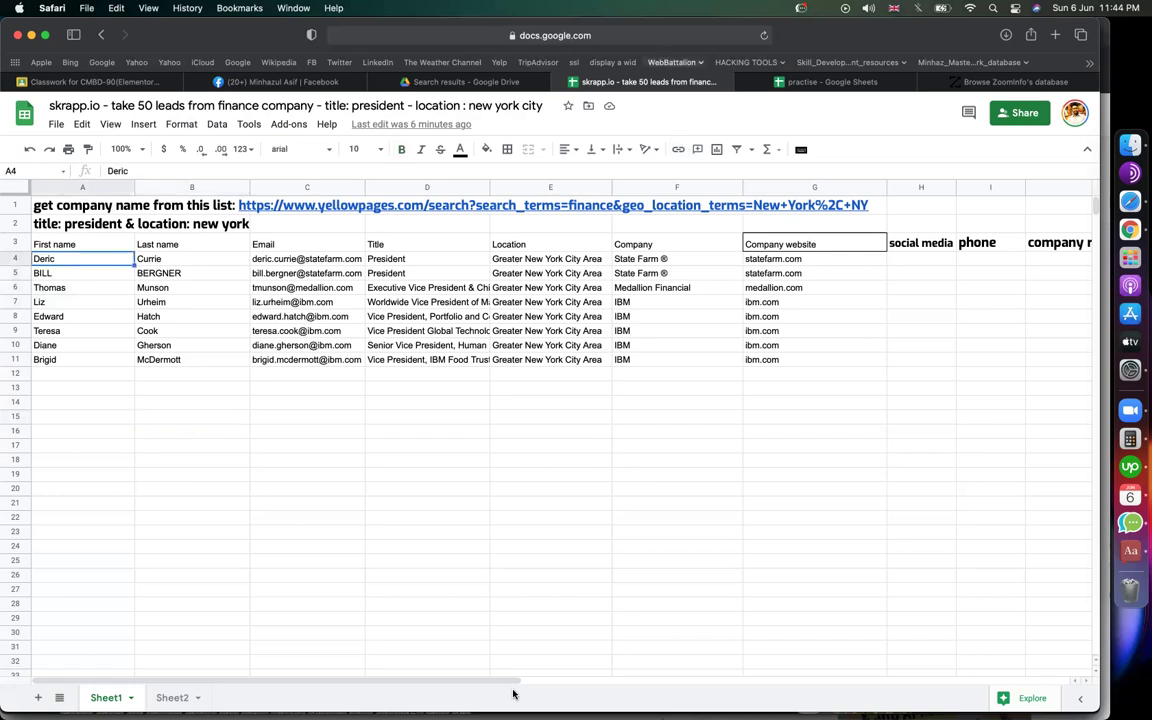
left_click(362, 462)
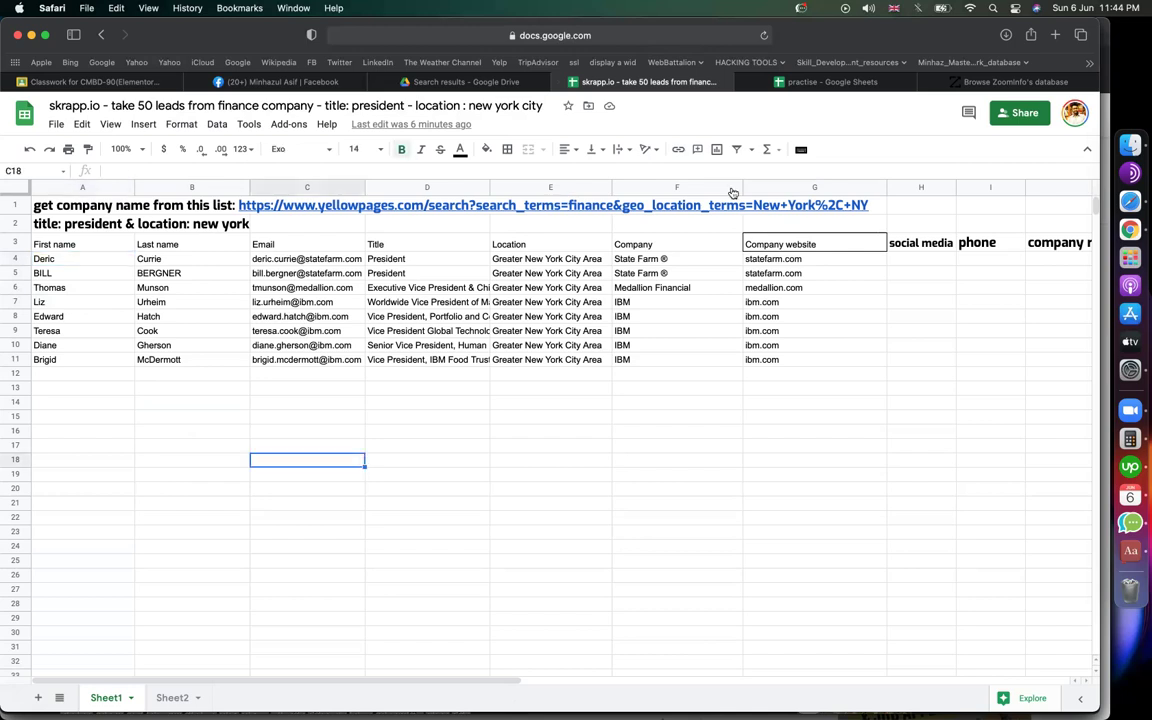
left_click(838, 417)
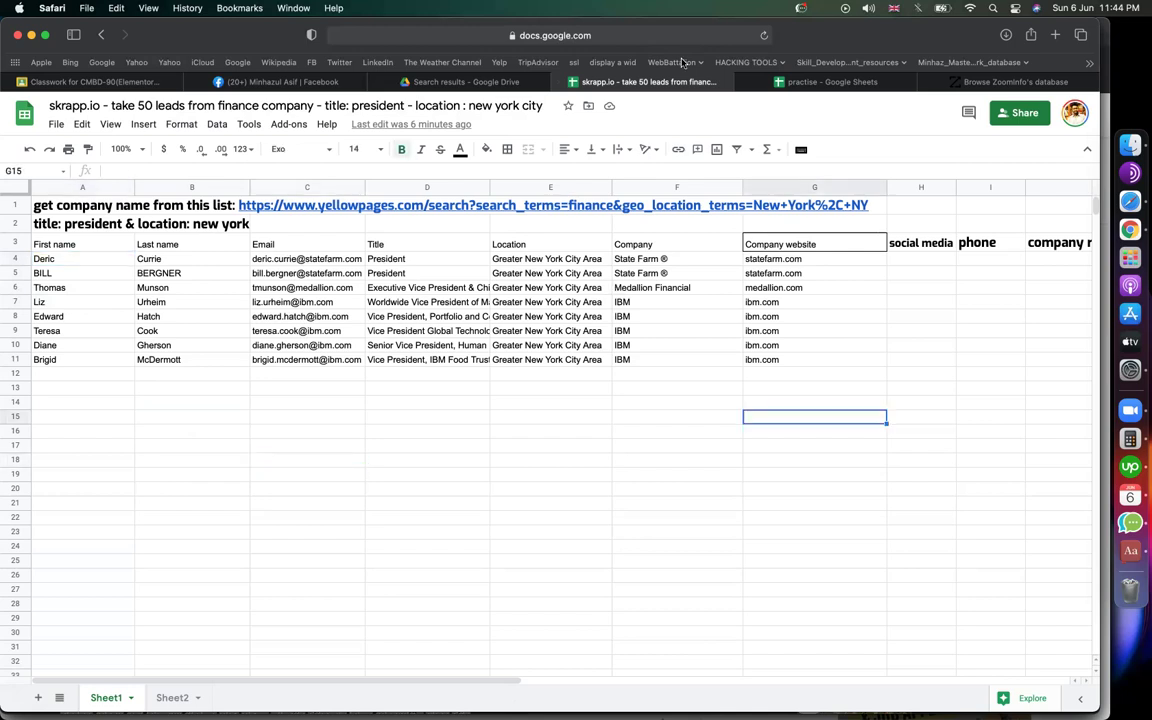
left_click(865, 91)
left_click(288, 432)
Step: Look over the job titles from Chairman to Manager and narrow column D
left_click_drag(345, 211, 410, 296)
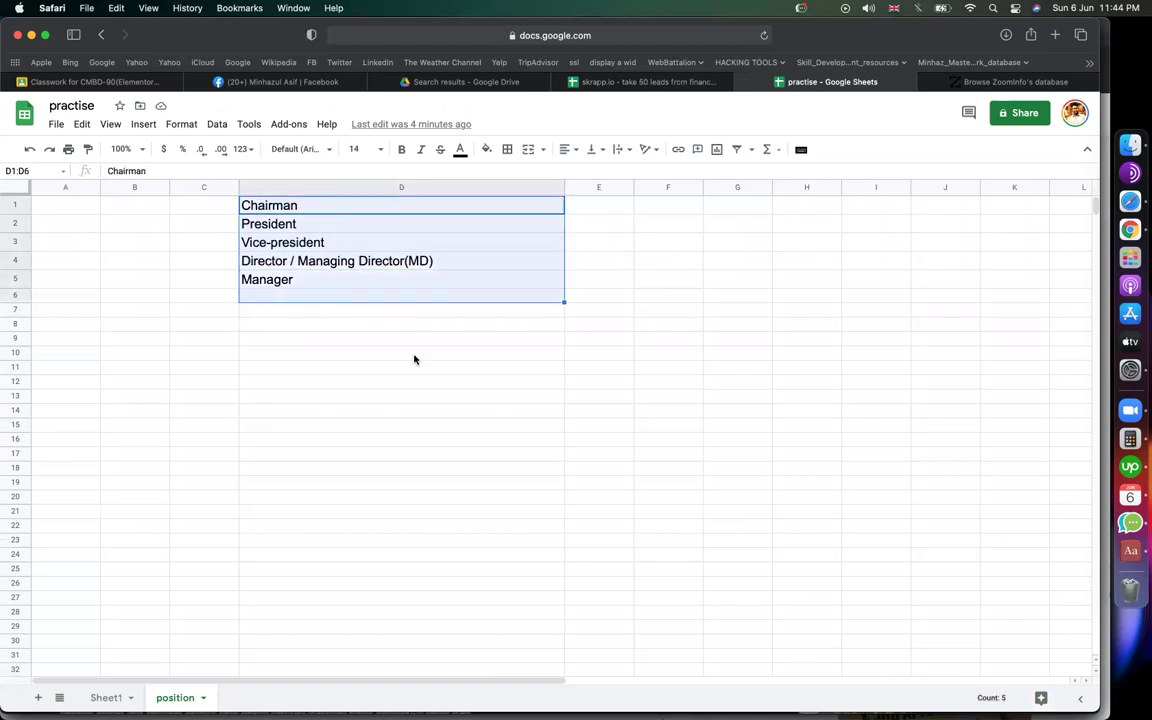
left_click(308, 222)
left_click(313, 242)
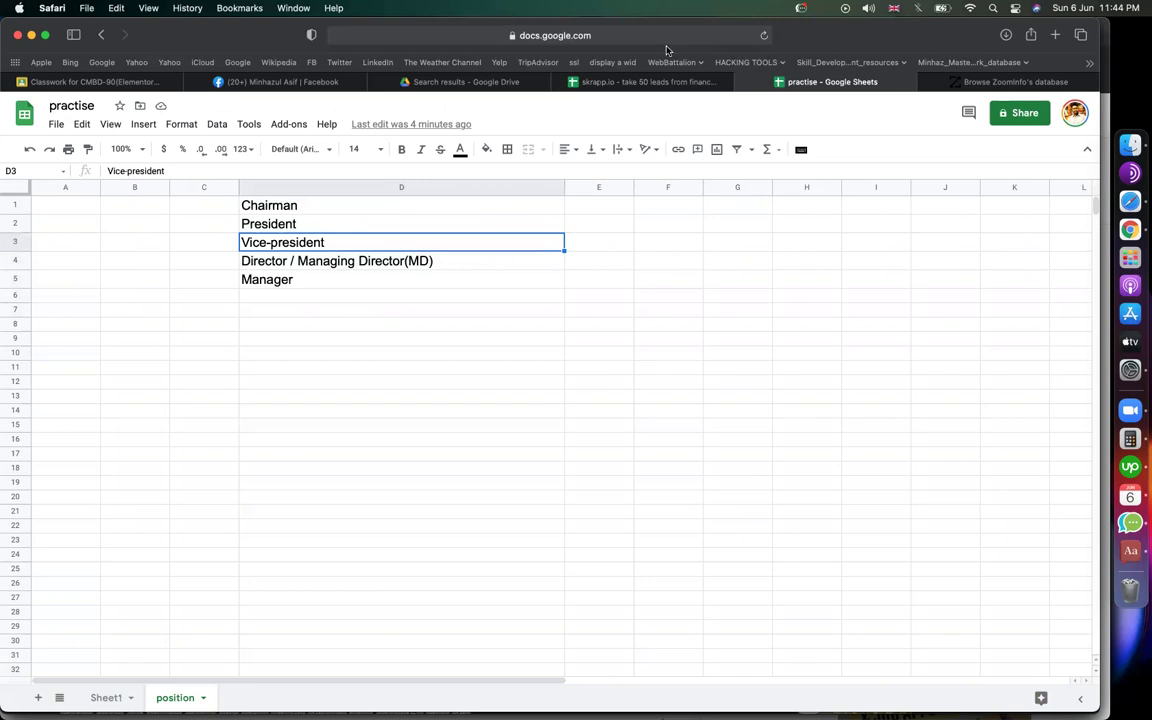
left_click(358, 279)
left_click(275, 311)
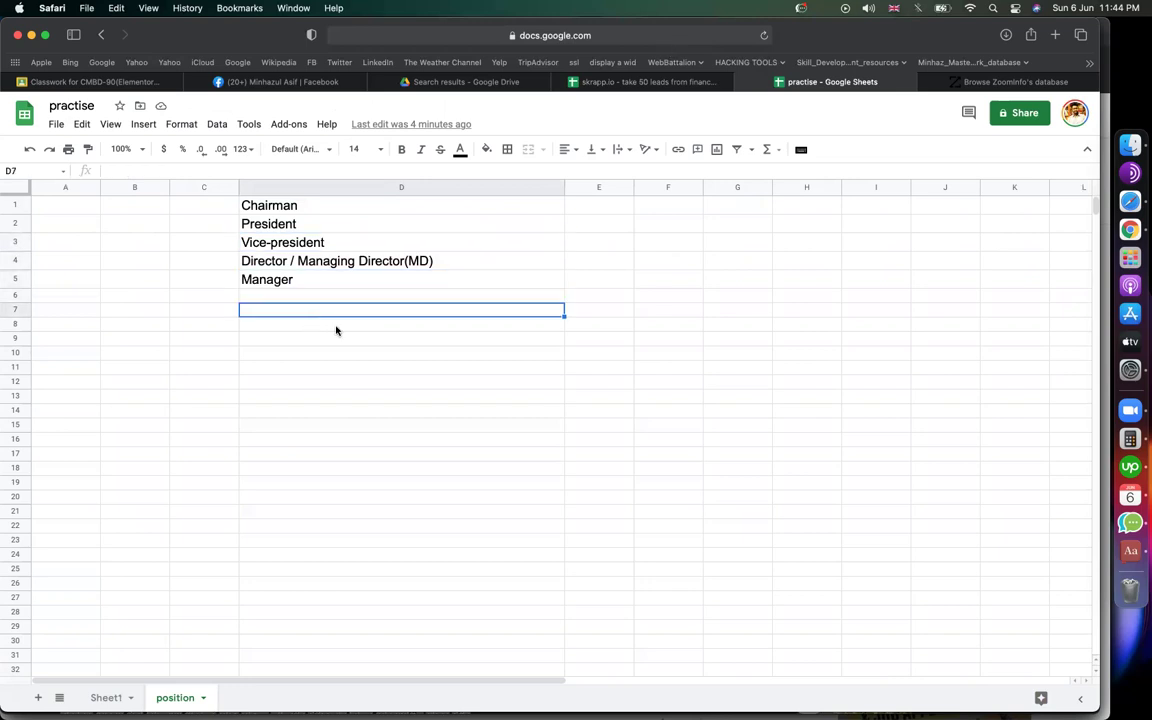
left_click_drag(256, 205, 284, 280)
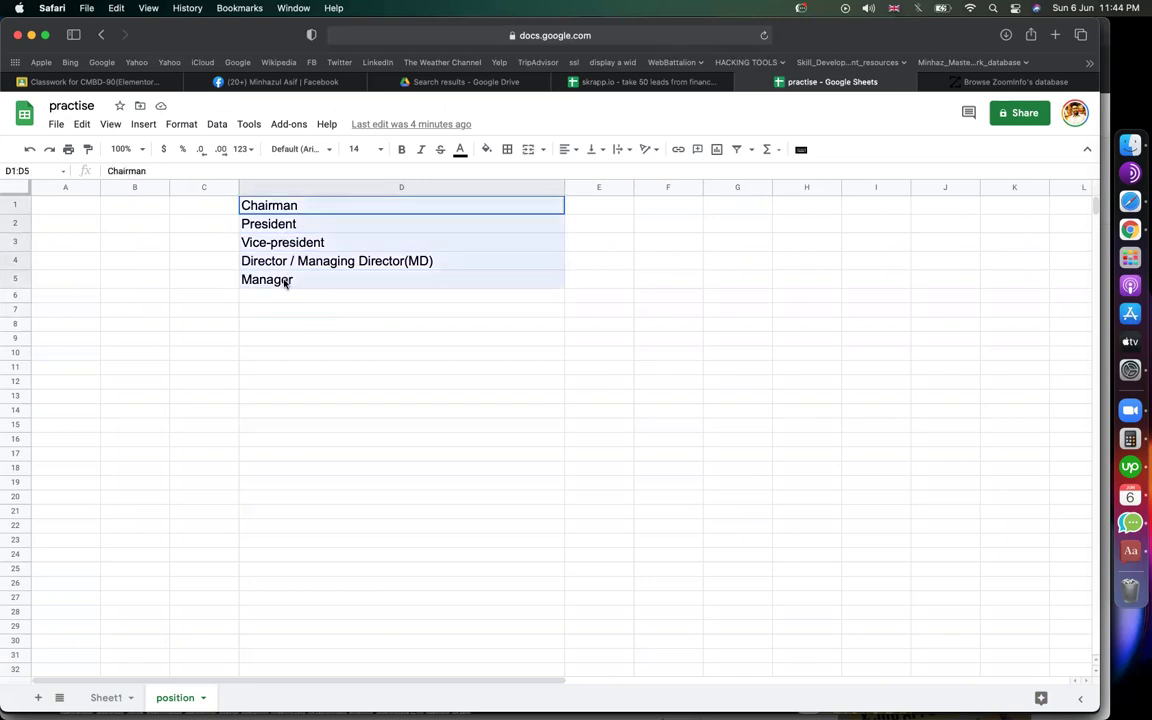
left_click(585, 247)
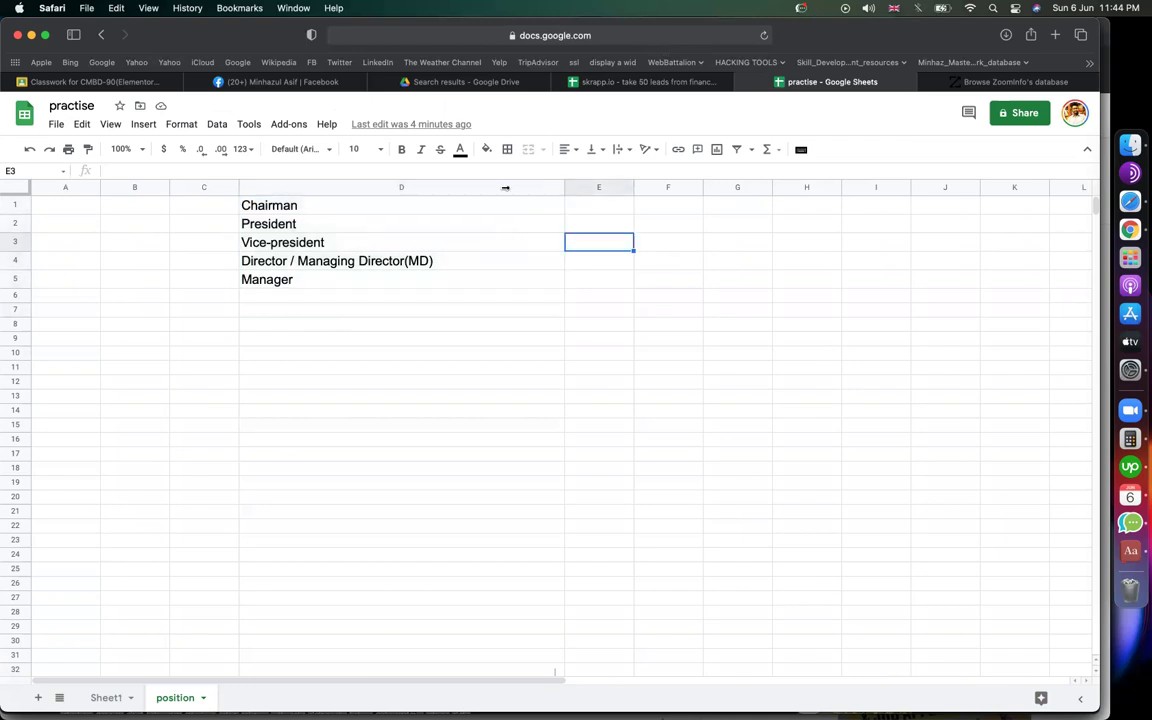
left_click_drag(564, 187, 505, 187)
Step: Enter sales manager and purchase manager in the cells beside Manager
left_click(527, 288)
type("sales")
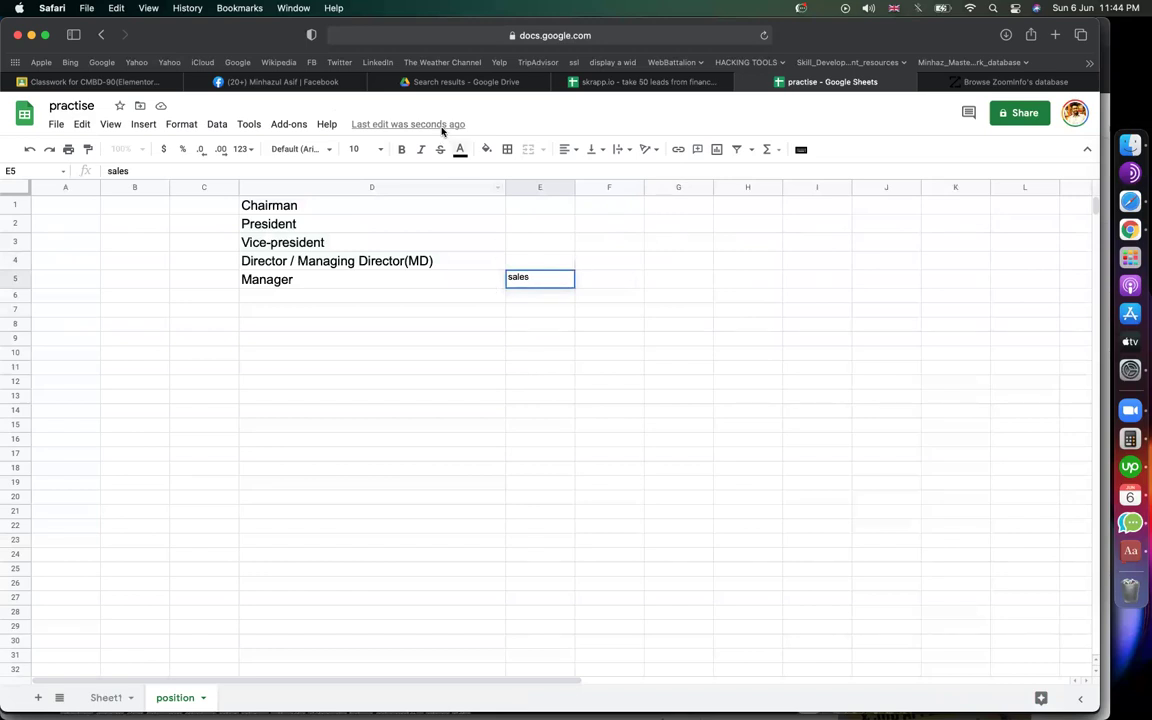
type("ma")
left_click(553, 276)
type("nager")
key("Return")
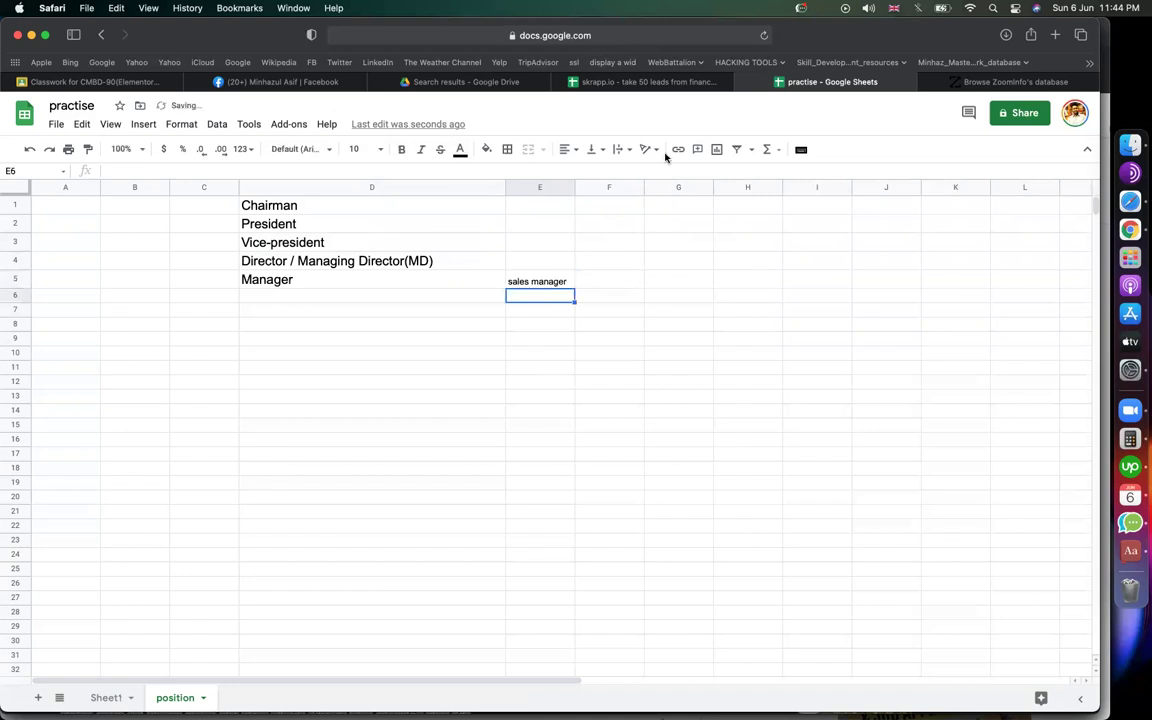
left_click(612, 283)
type("purch")
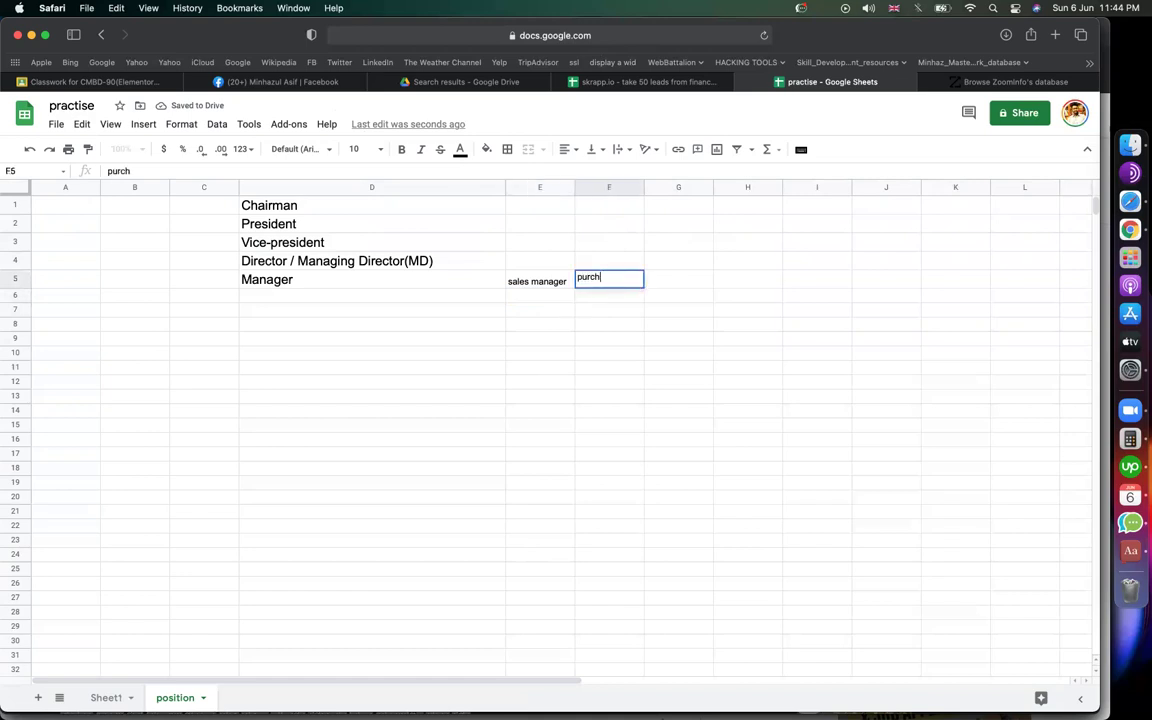
type("ase manager")
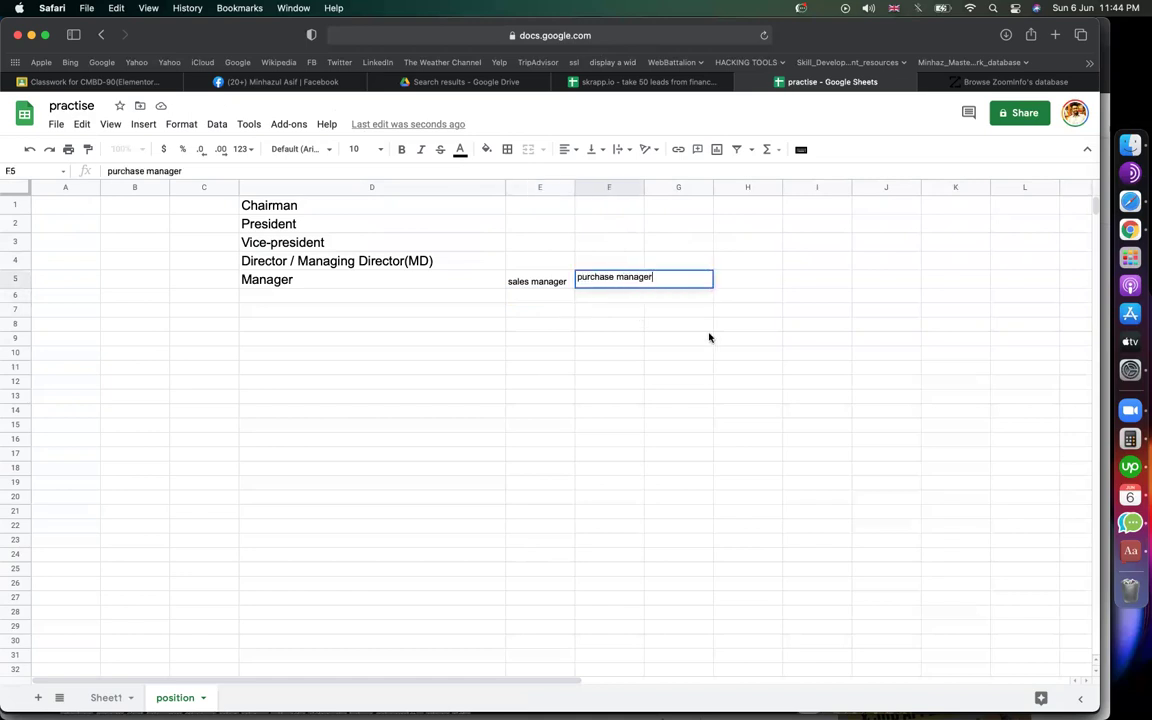
left_click(710, 337)
Step: Compare the Manager title with the sales manager cell beside it
left_click(656, 285)
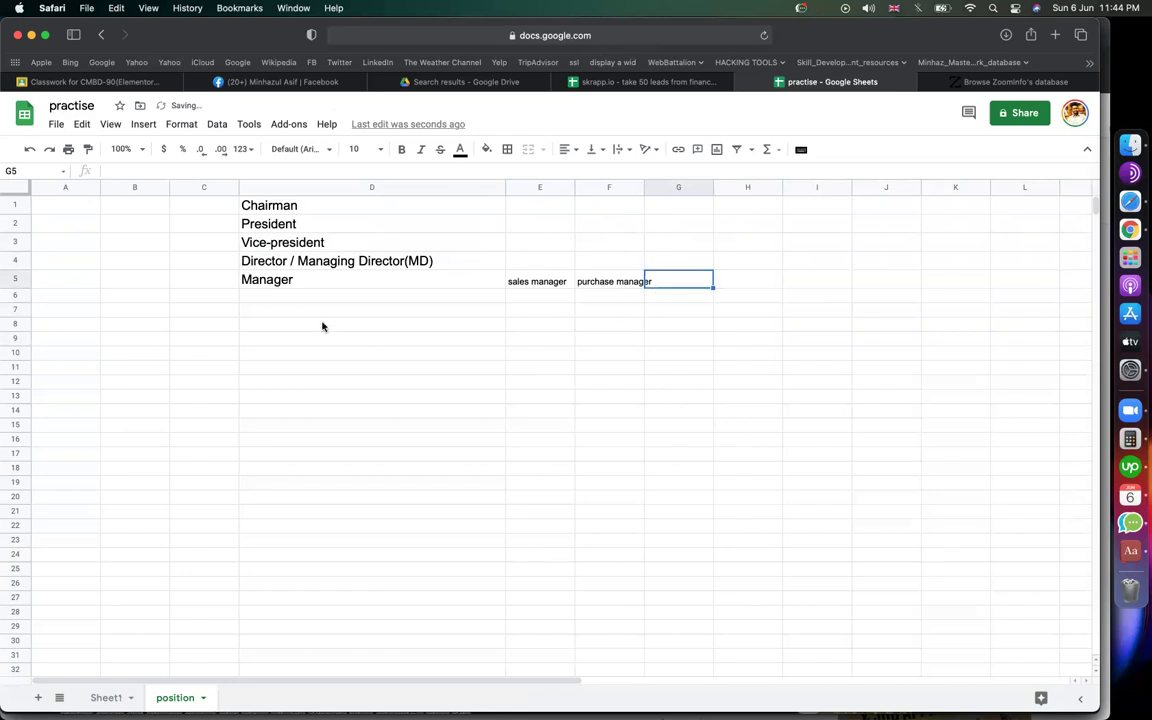
left_click(450, 282)
left_click(550, 283)
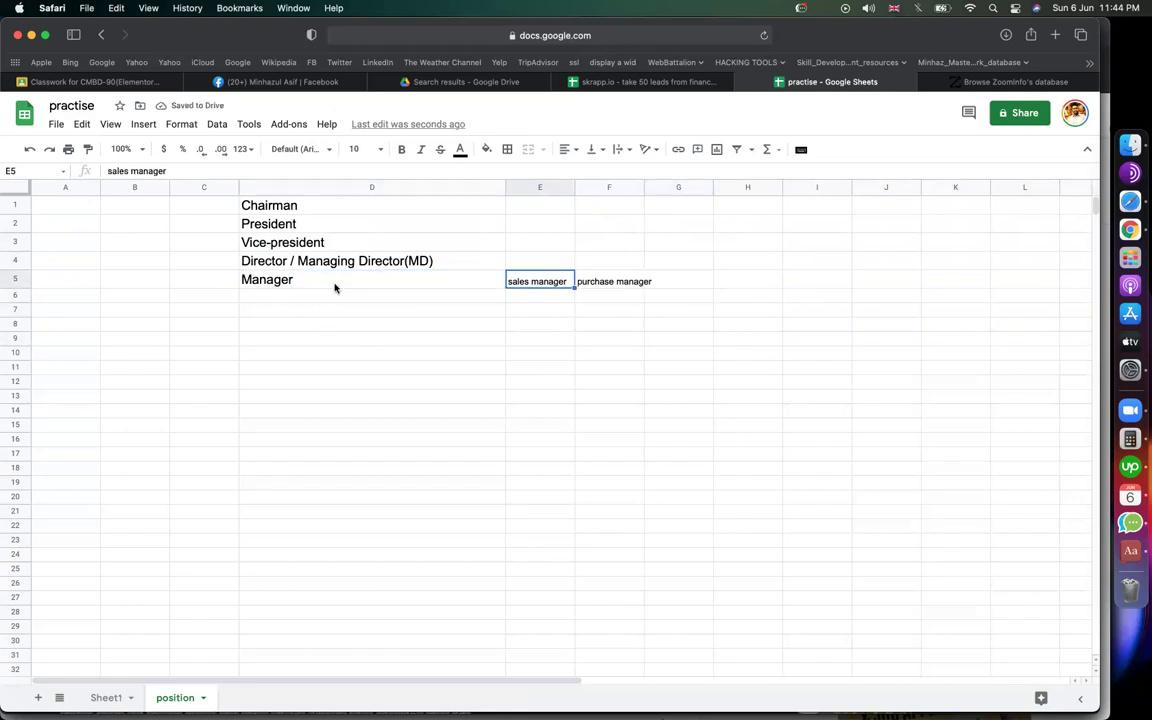
left_click(311, 285)
left_click(544, 279)
left_click(369, 296)
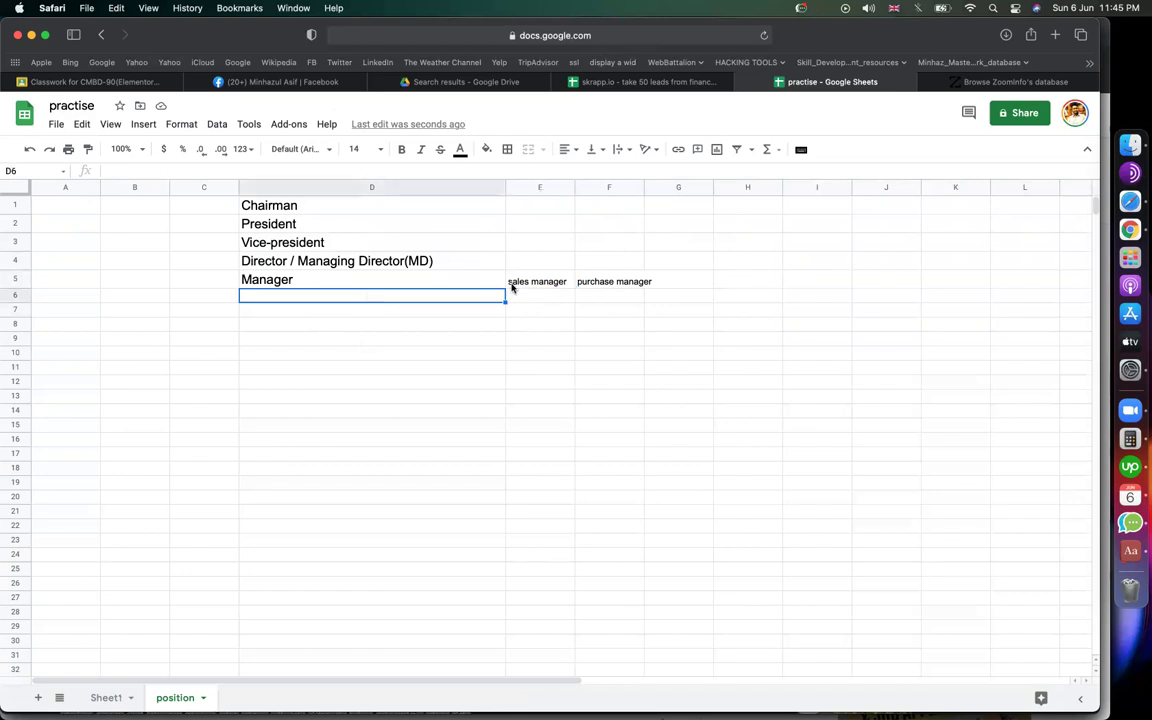
left_click(513, 287)
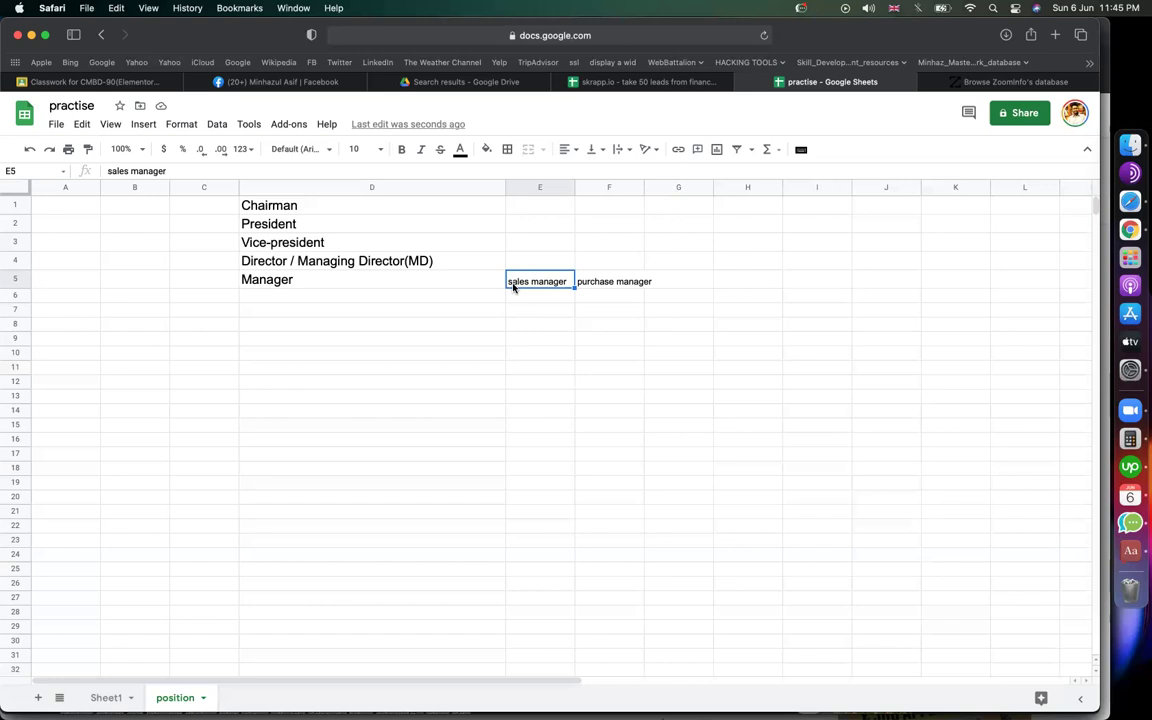
Step: Review the titles from Chairman through Director and Manager again
left_click(324, 206)
left_click(314, 229)
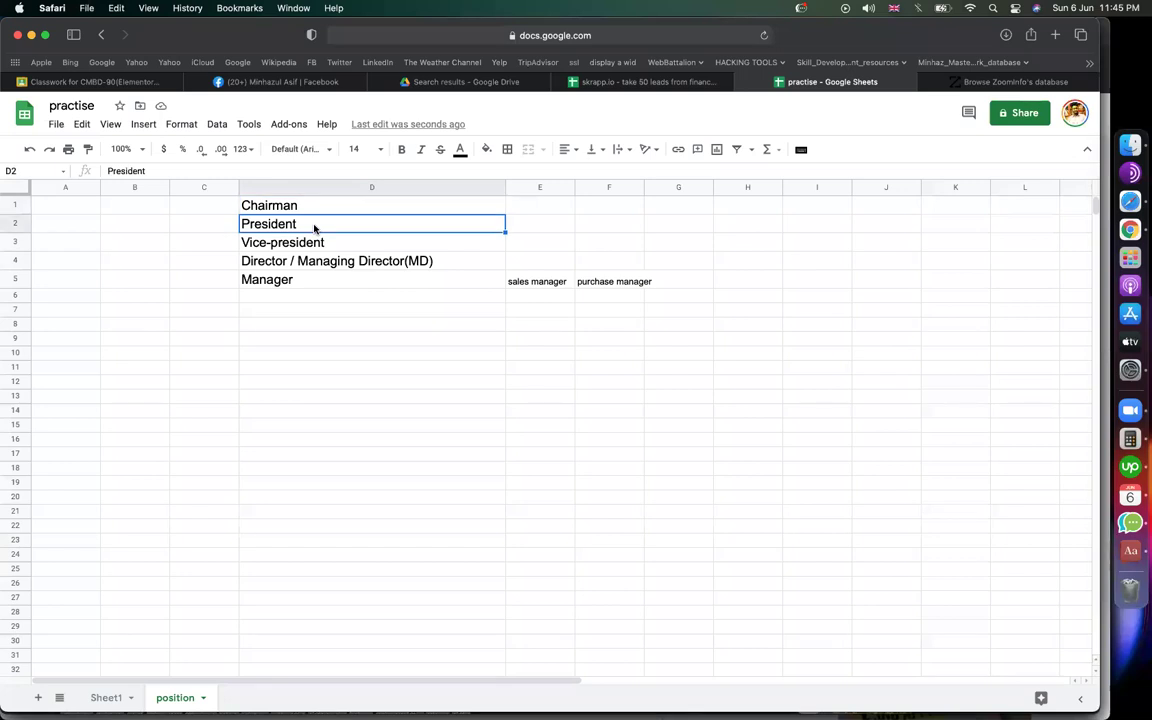
left_click(549, 289)
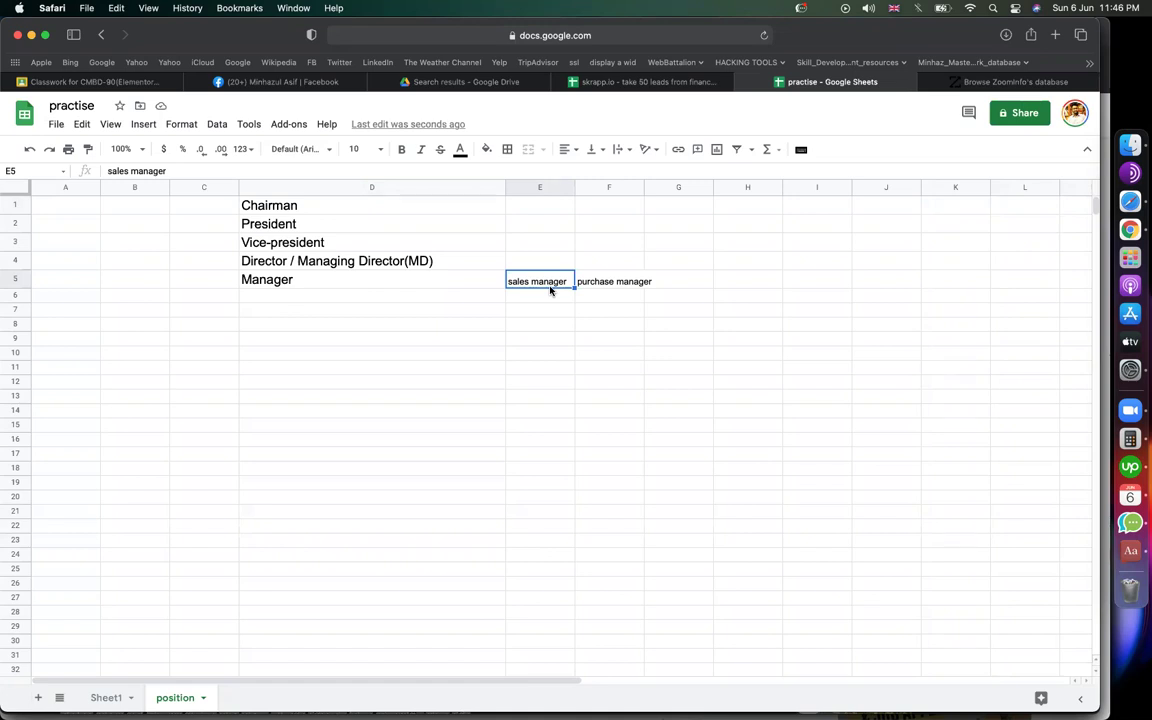
left_click(414, 298)
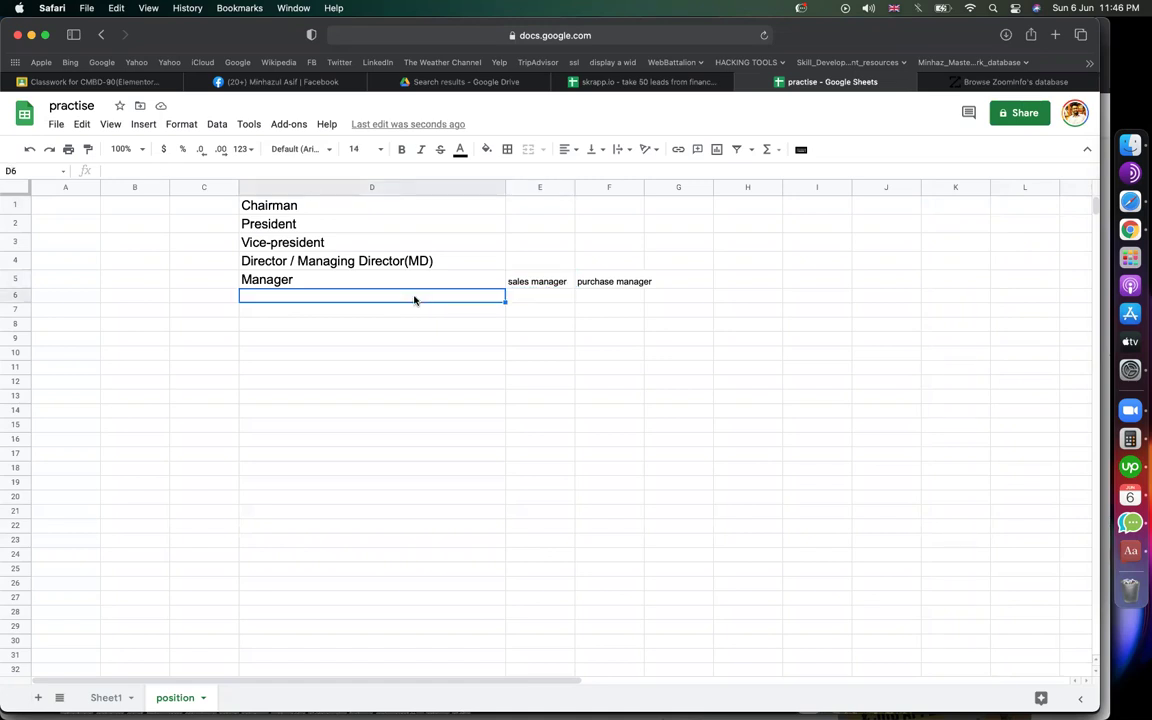
left_click(298, 222)
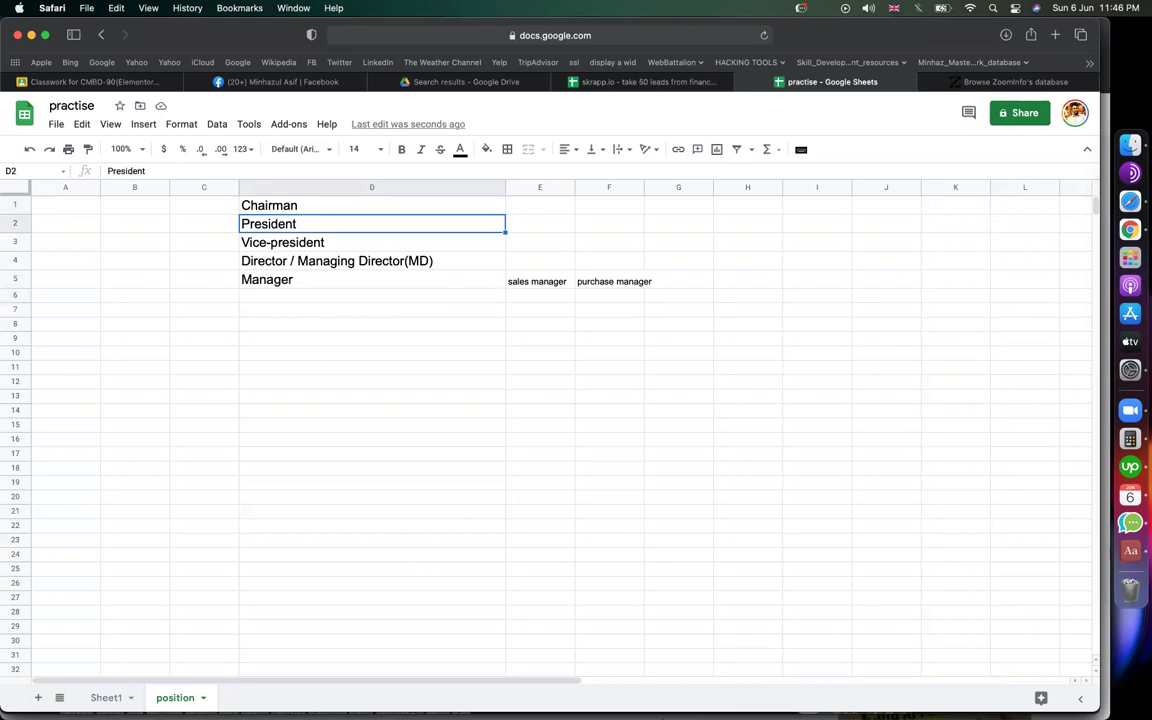
left_click(337, 261)
left_click(285, 206)
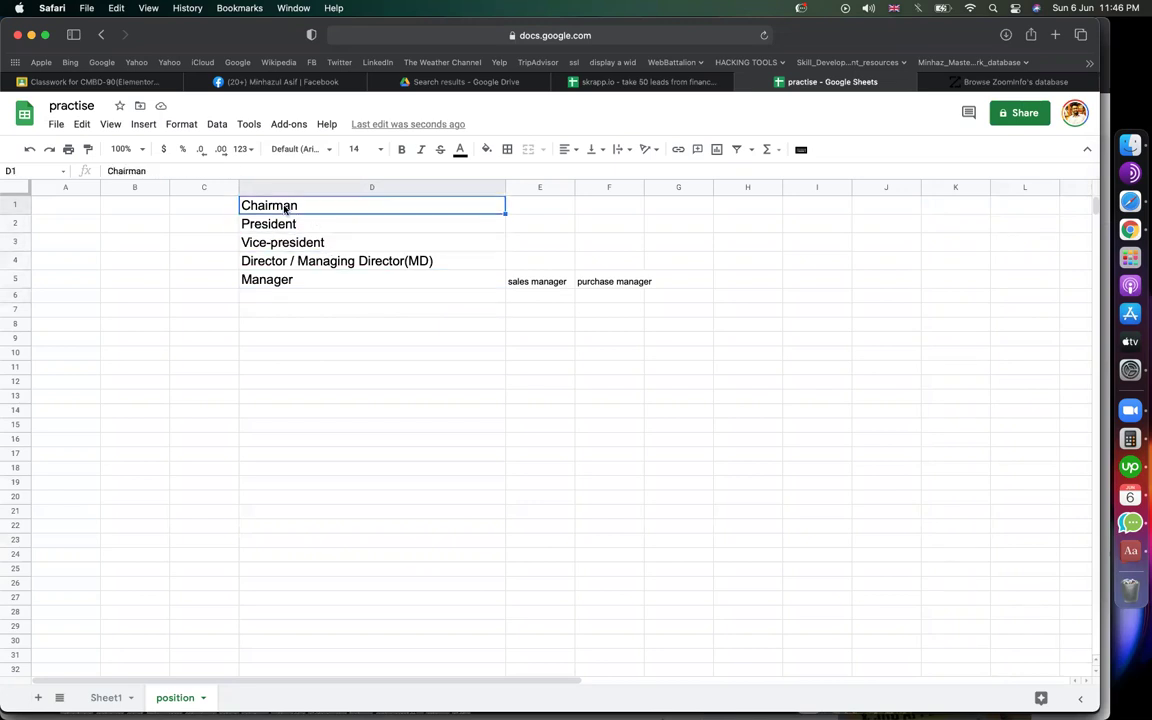
left_click(376, 310)
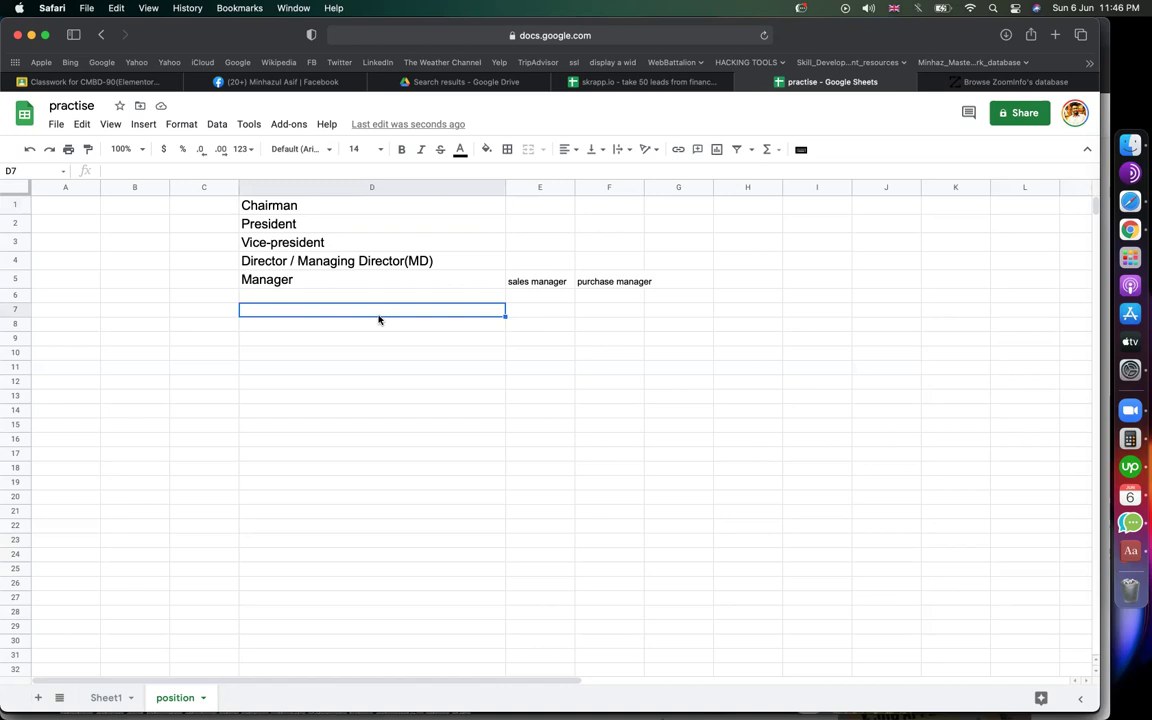
left_click_drag(340, 263, 319, 200)
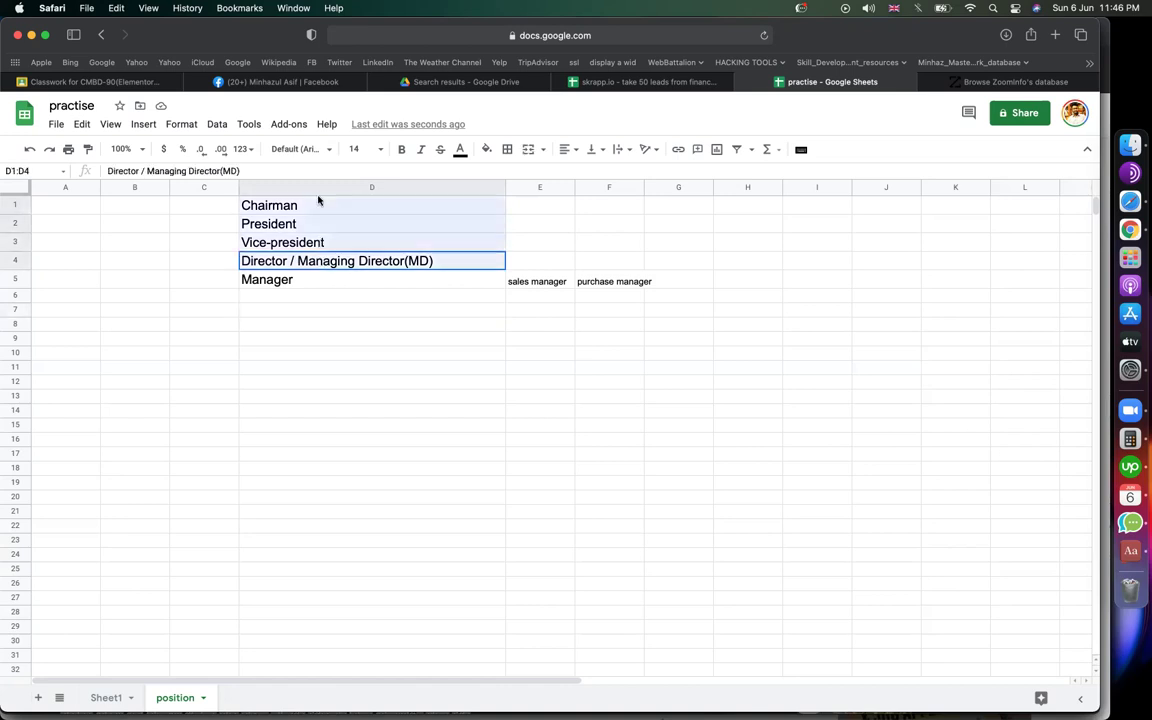
left_click(383, 319)
left_click(309, 283)
Step: Add engineer, assistant and executive below Manager in column D
left_click(314, 299)
type("engineer")
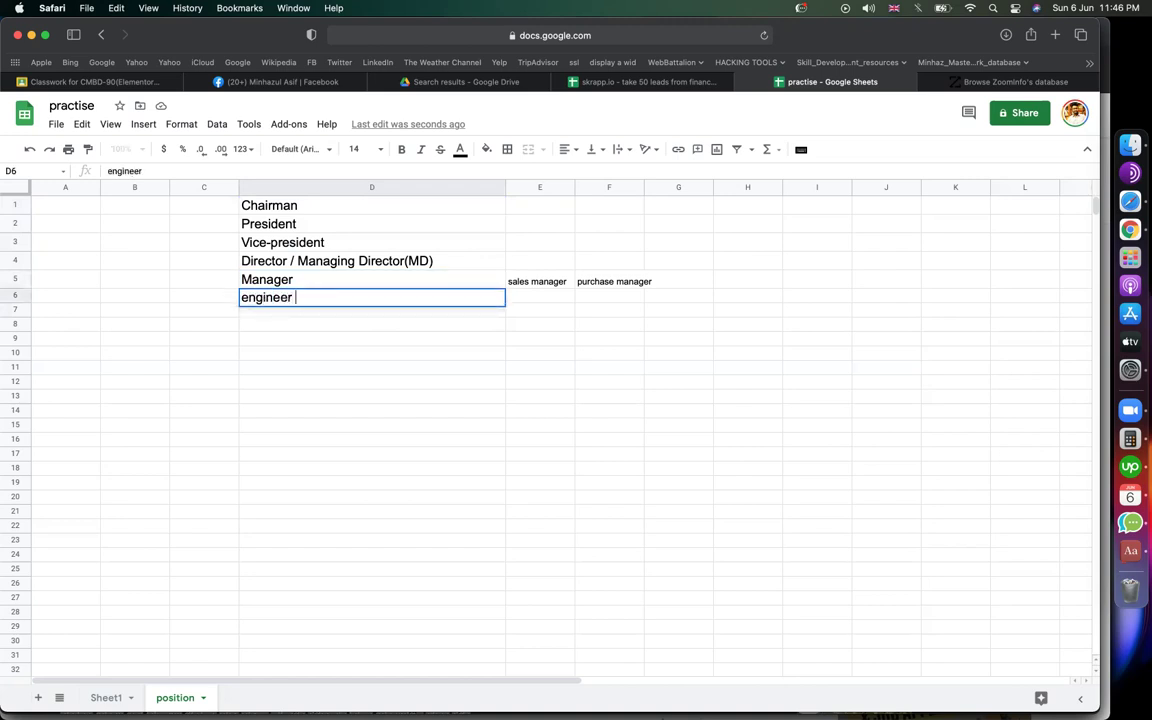
key("Return")
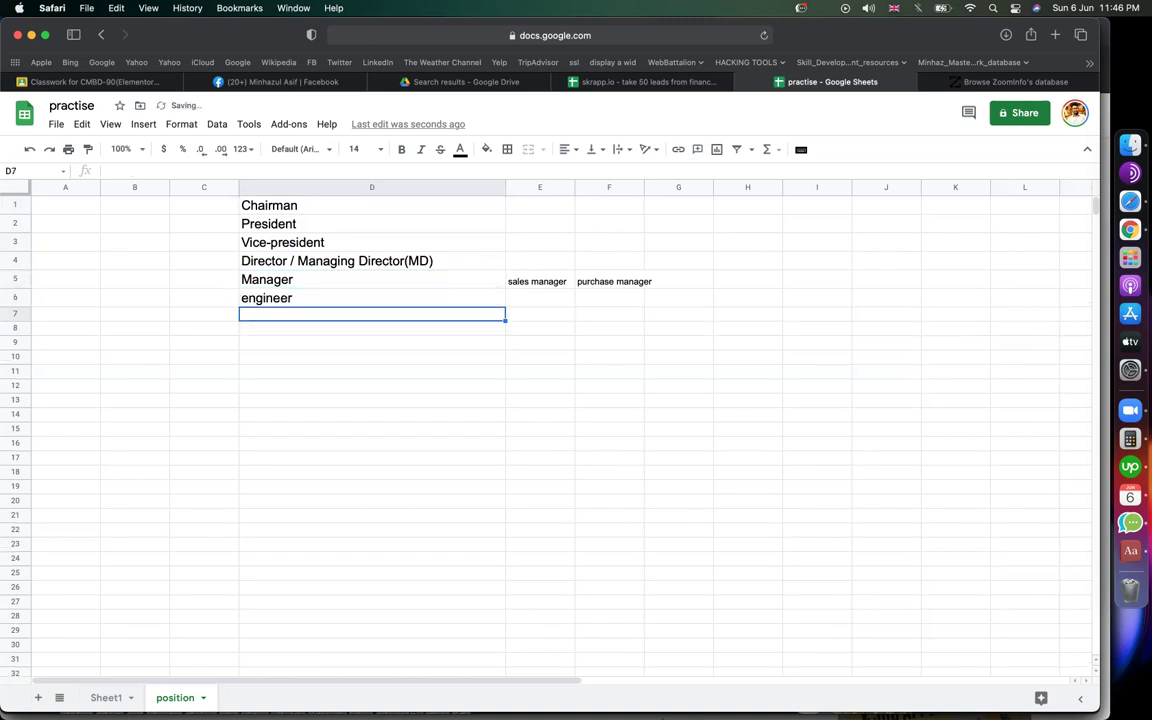
type("assistant")
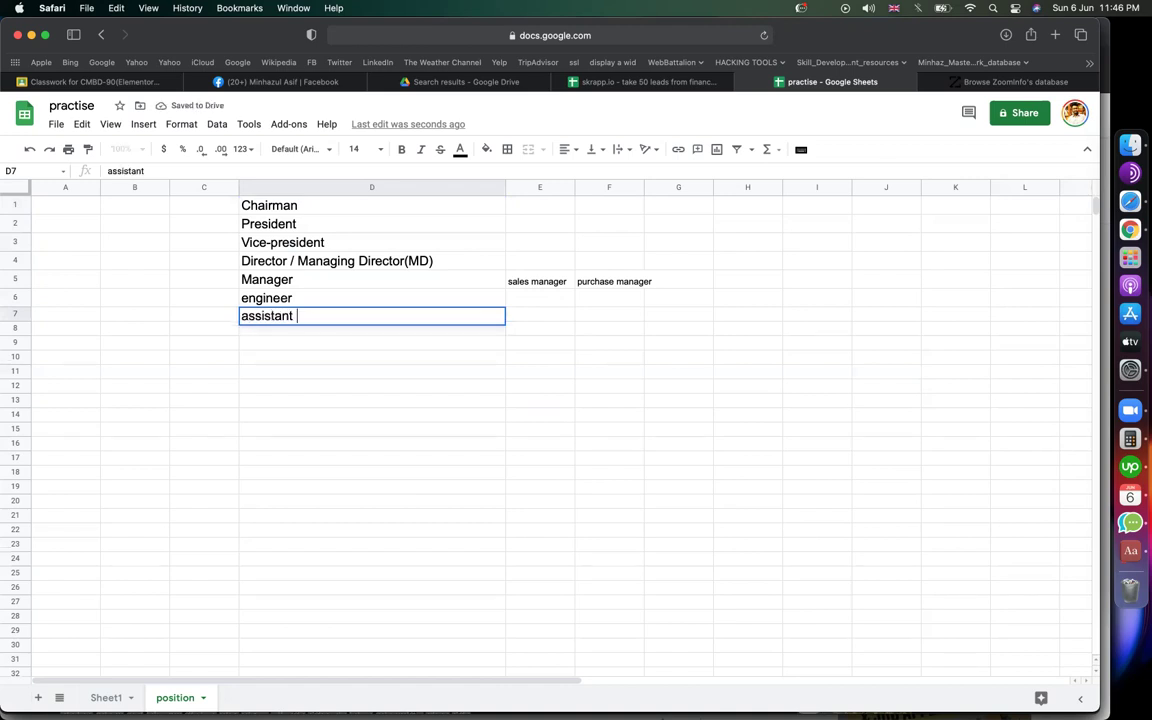
key("Return")
type("execu")
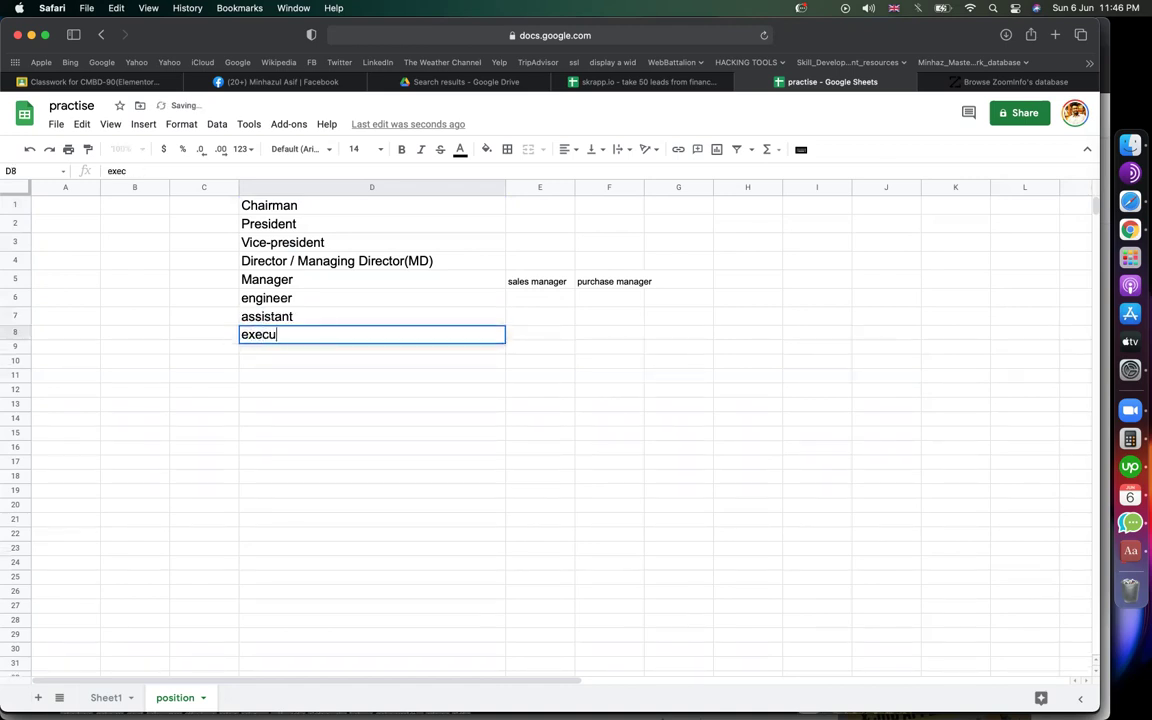
type("tive")
key("Return")
left_click_drag(216, 300, 212, 336)
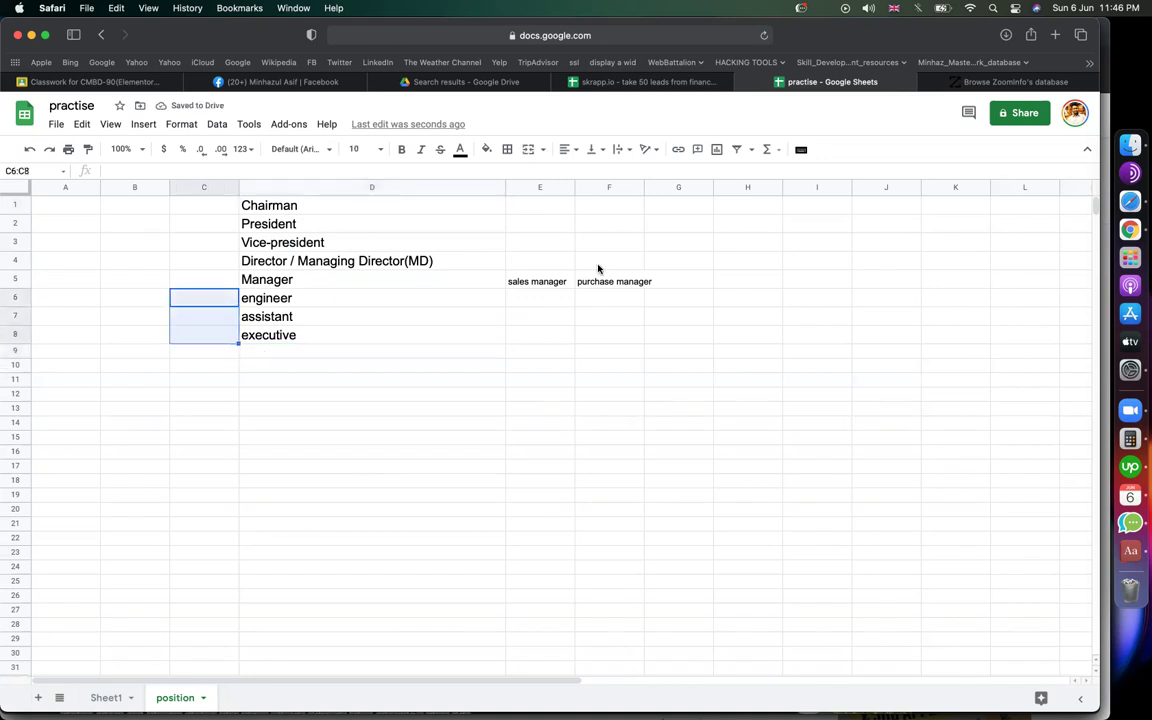
left_click(218, 276)
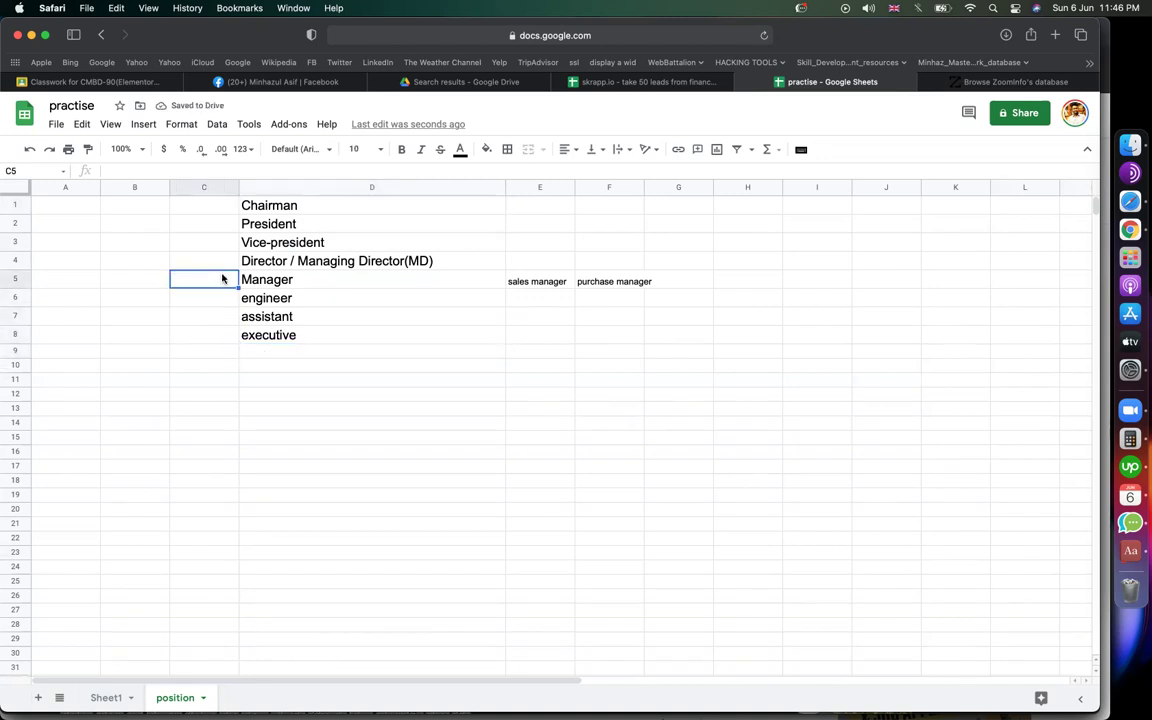
left_click_drag(220, 259, 218, 198)
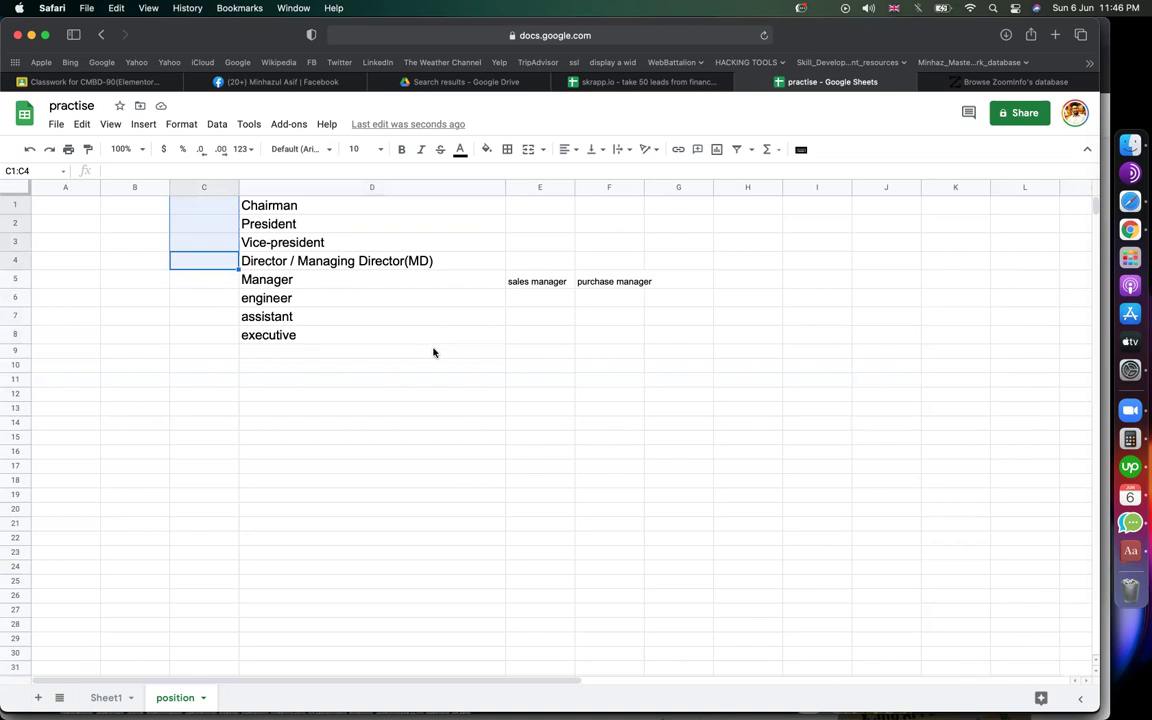
Step: Expand the D1 title to 'Chairman / owner/ founder'
double_click(388, 203)
type("/ owne")
type("r/ founder")
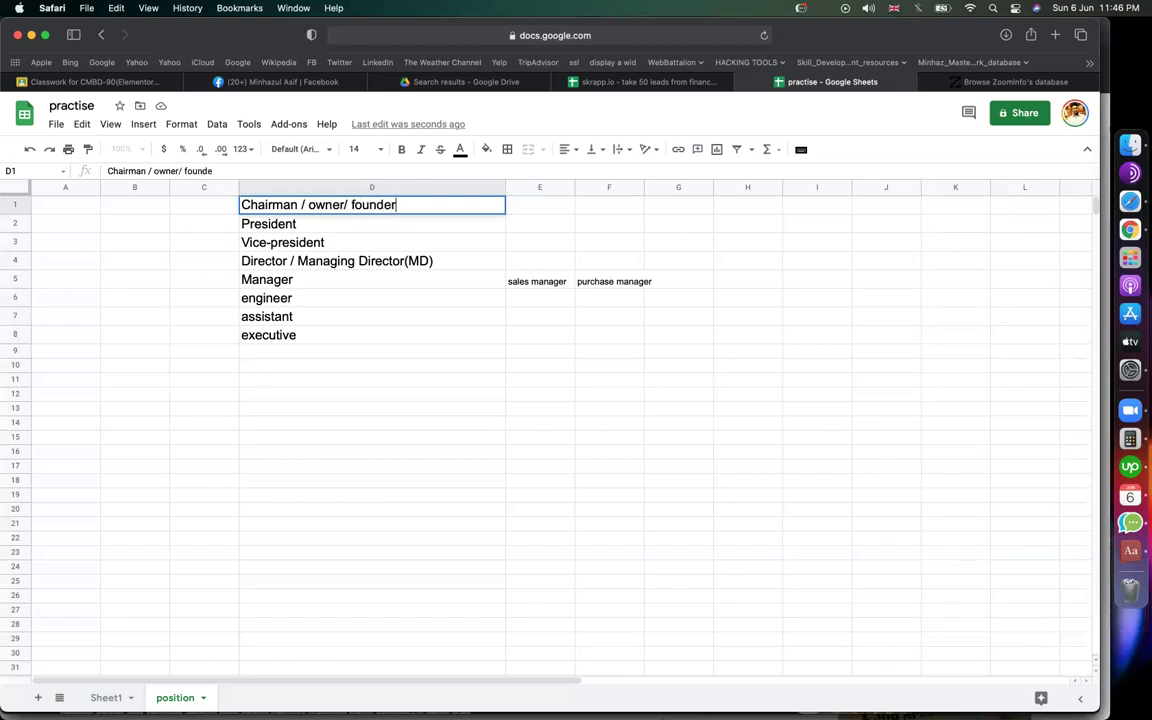
key("Return")
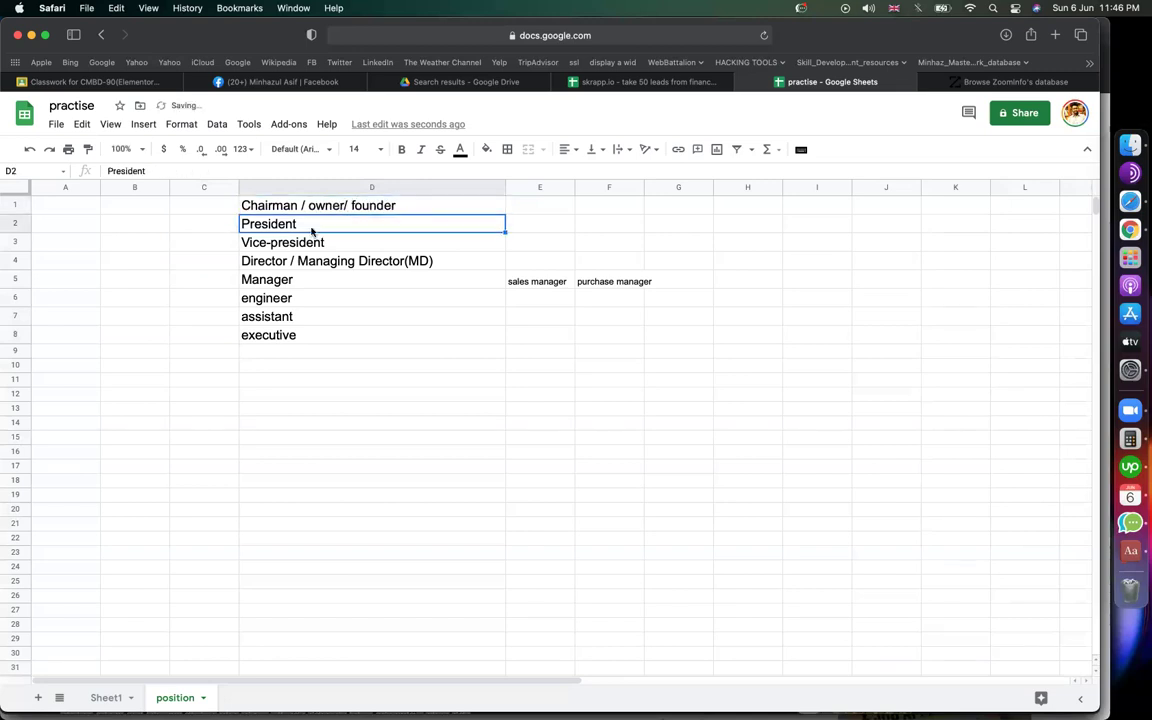
key("Down")
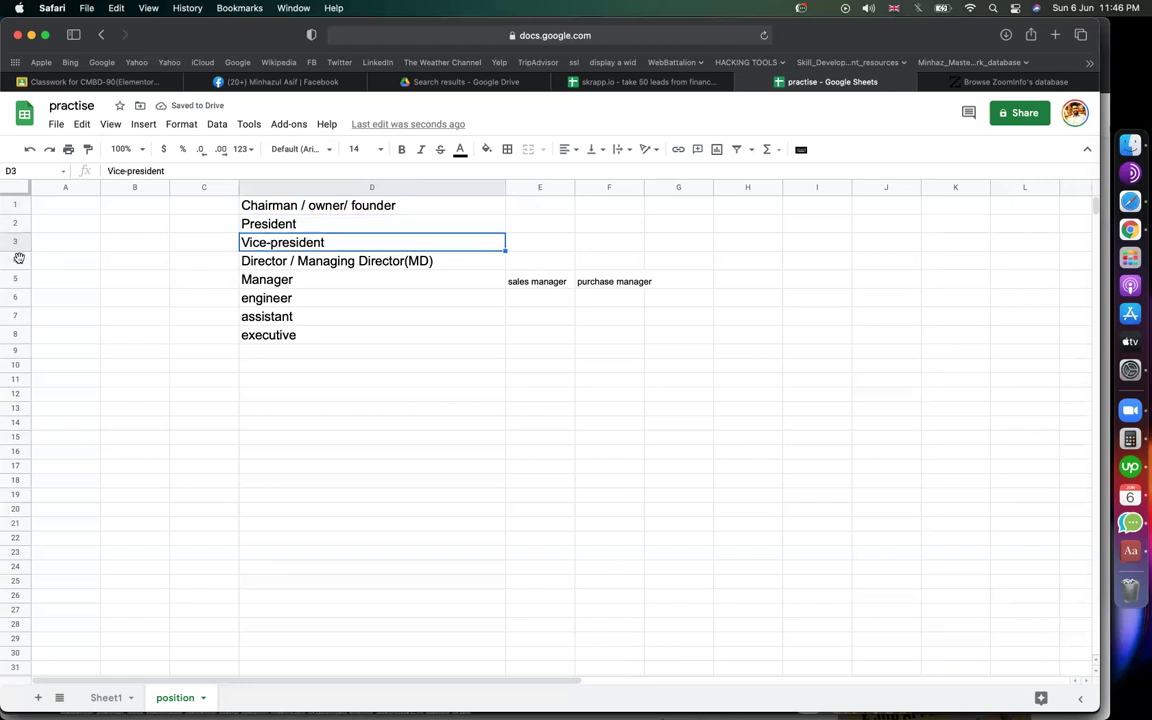
Step: Insert a row above Director and enter 'c-level / ceo / coo / cmo / cto' in D4
right_click(17, 259)
left_click(75, 375)
left_click(265, 264)
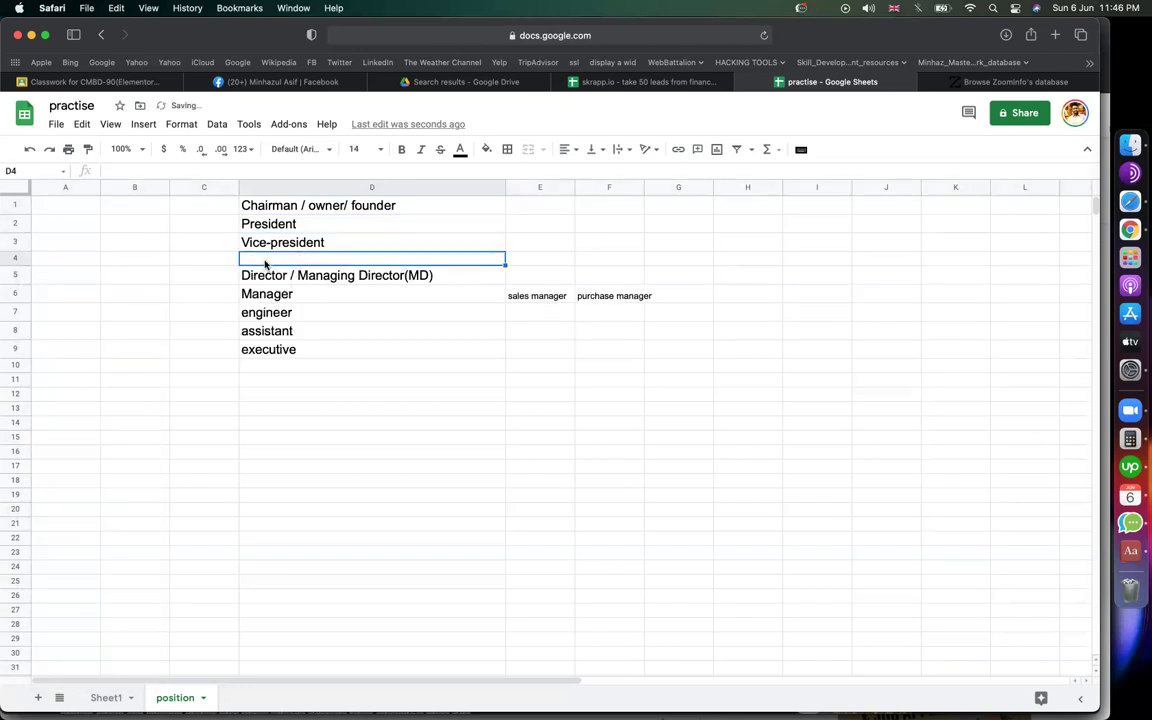
type("c")
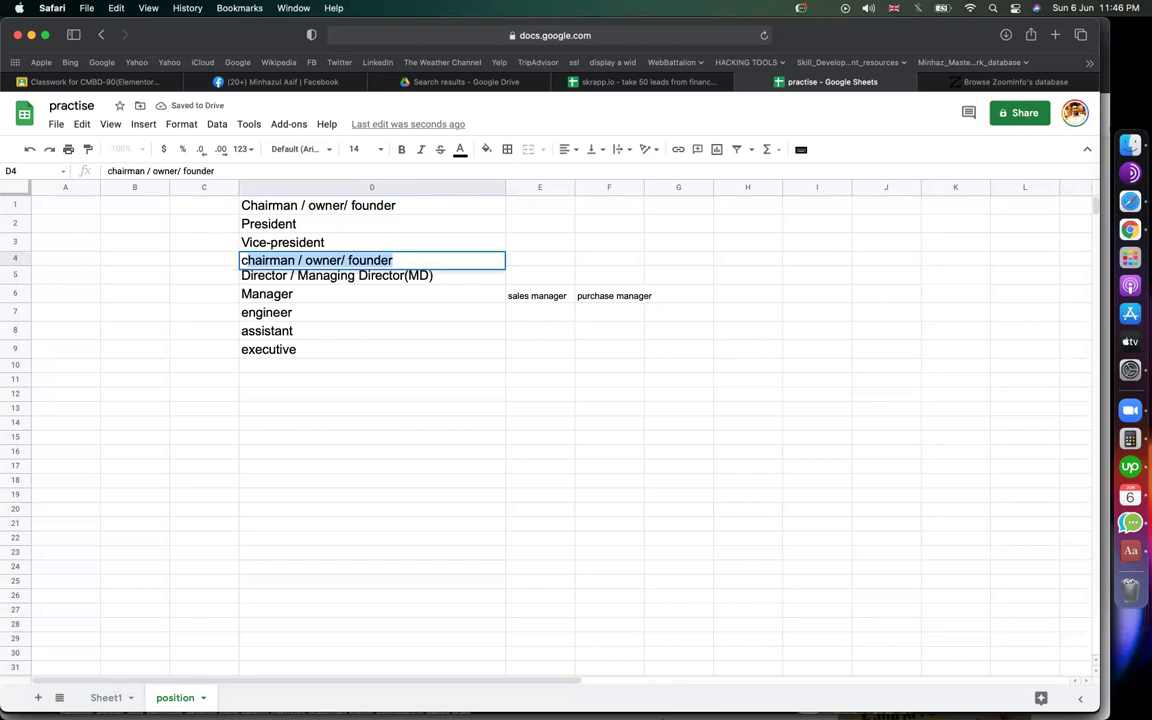
type("-level ")
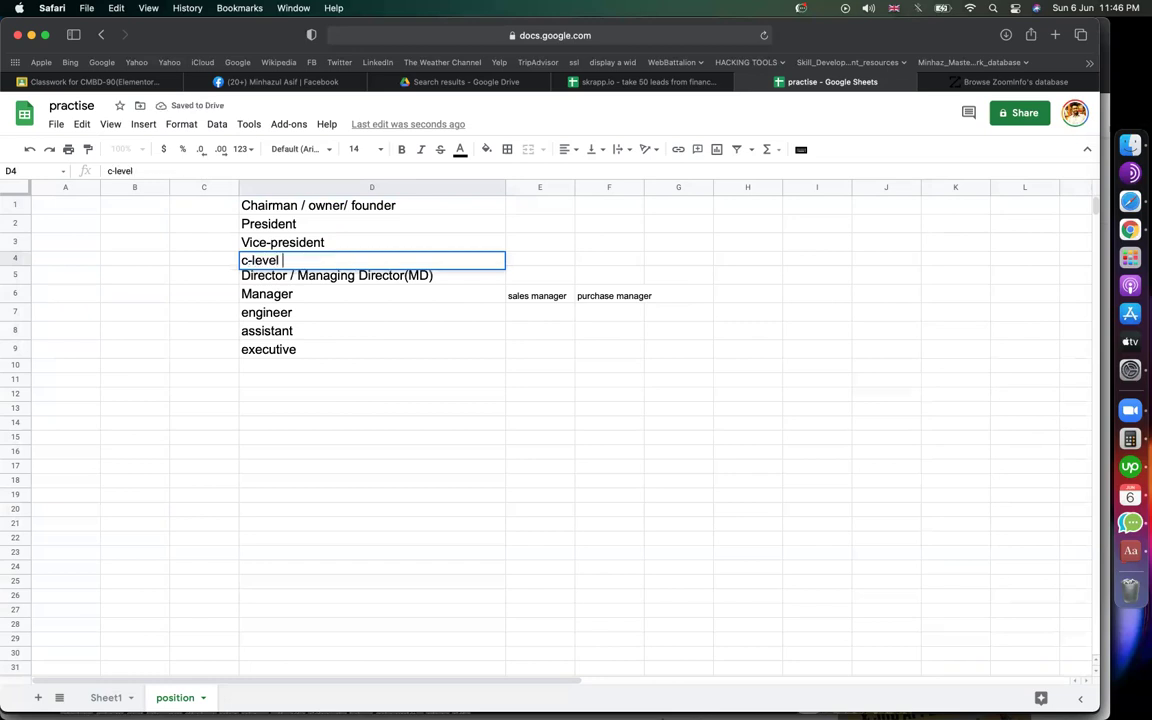
type("/ ceo / coo ")
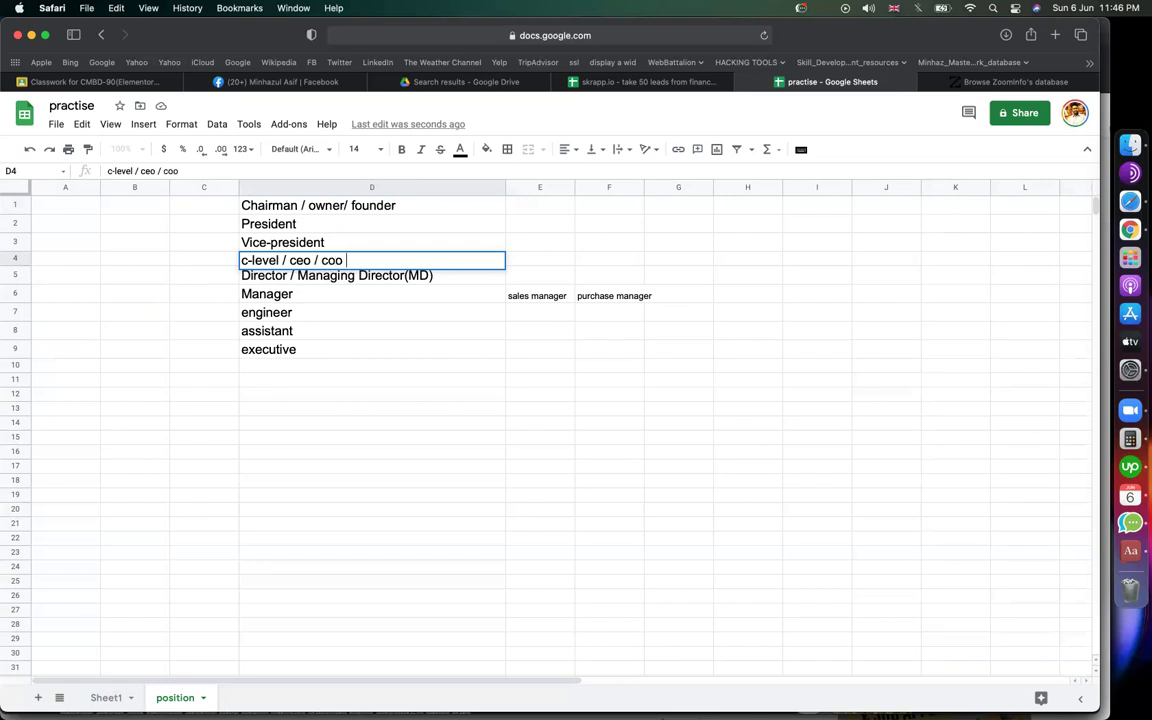
type("/ cmo / cto")
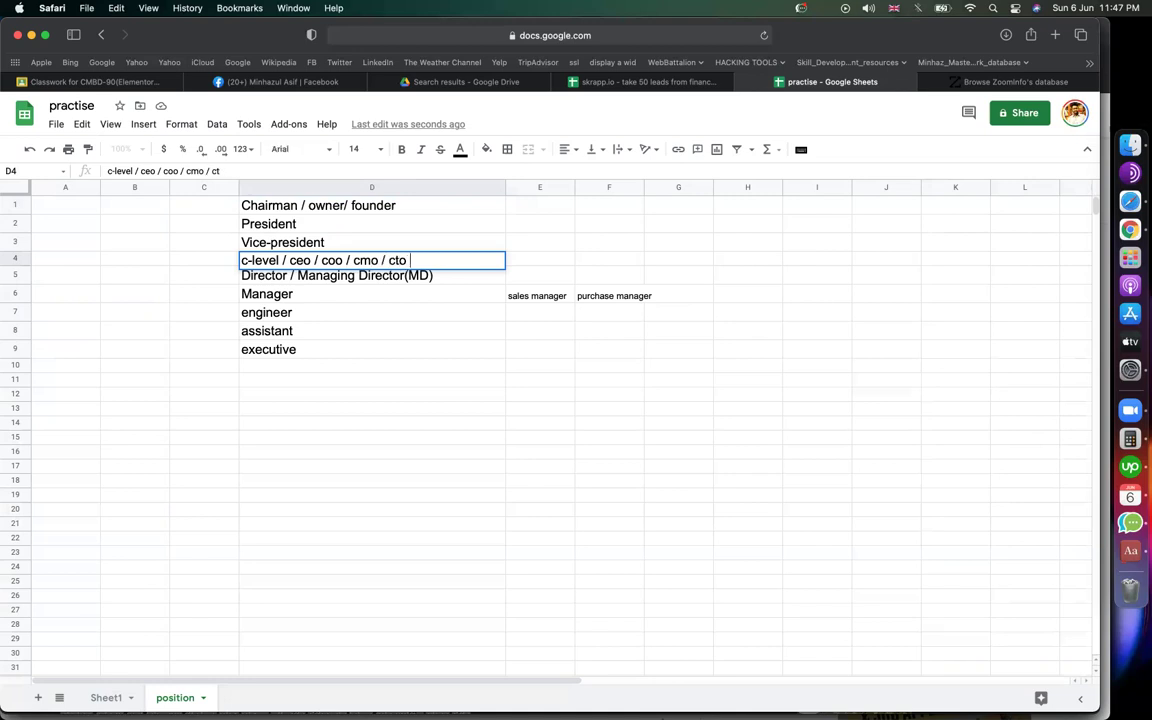
key("Return")
key("Up")
key("Return")
left_click_drag(290, 260, 612, 260)
left_click(406, 400)
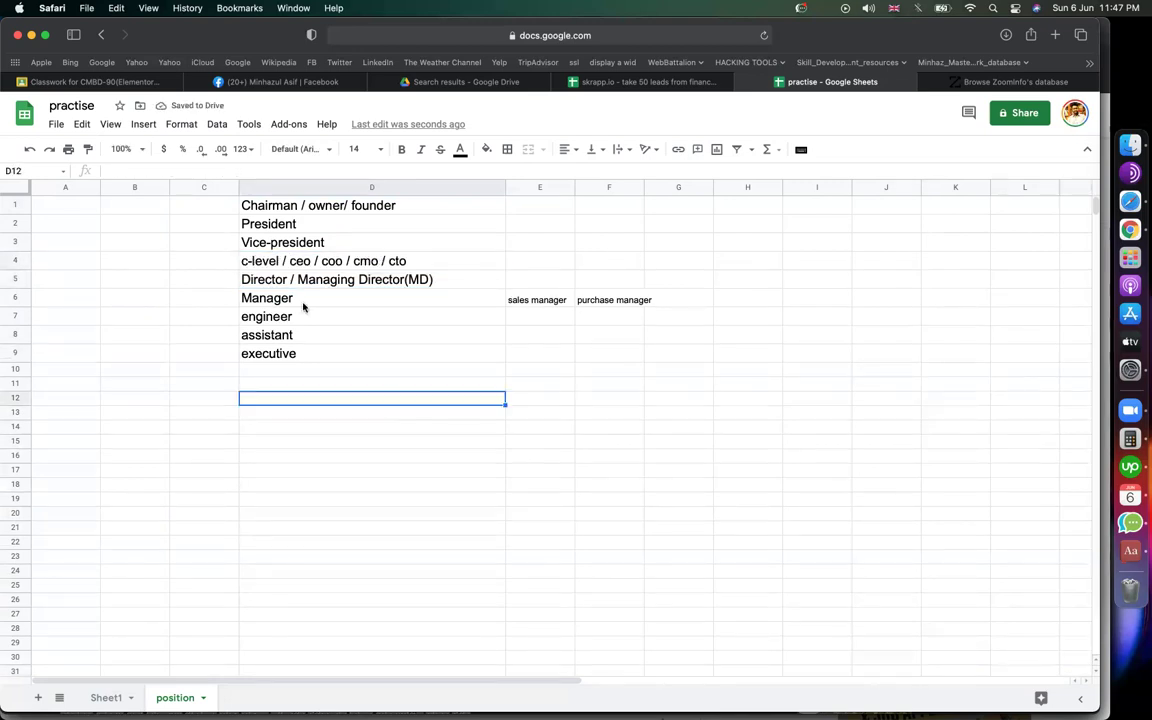
Step: Check the Vice-president, c-level and Director titles around the new row
left_click(280, 280)
left_click(258, 260)
left_click(267, 244)
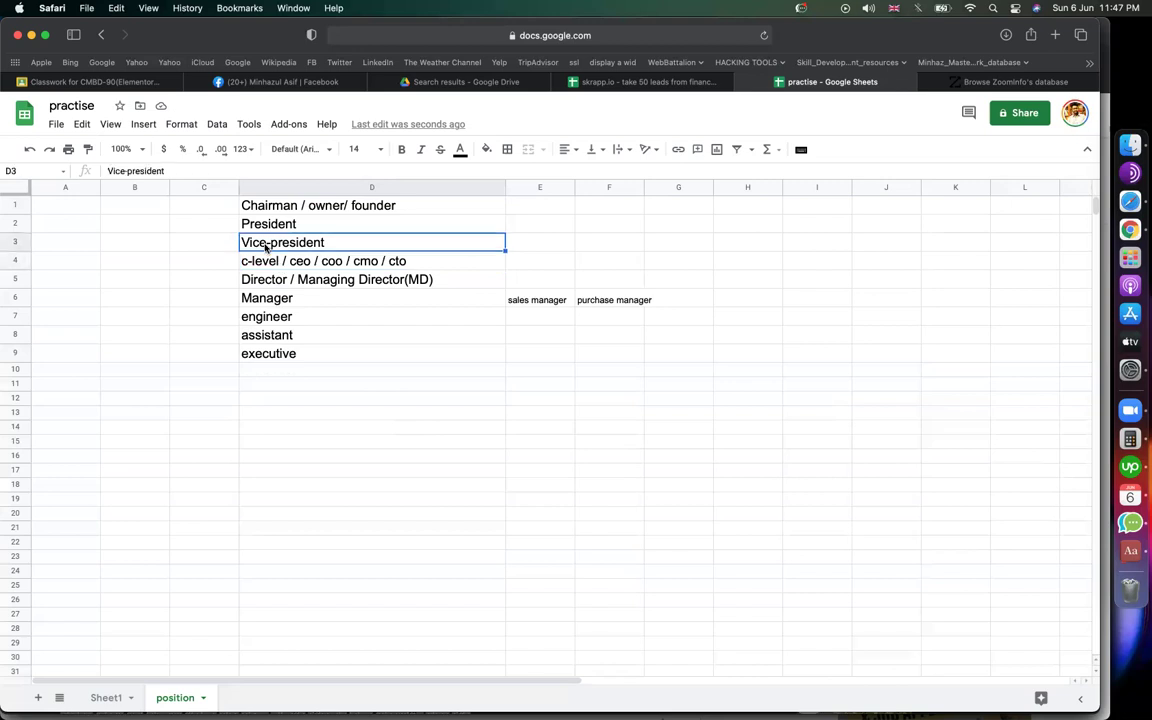
left_click(264, 263)
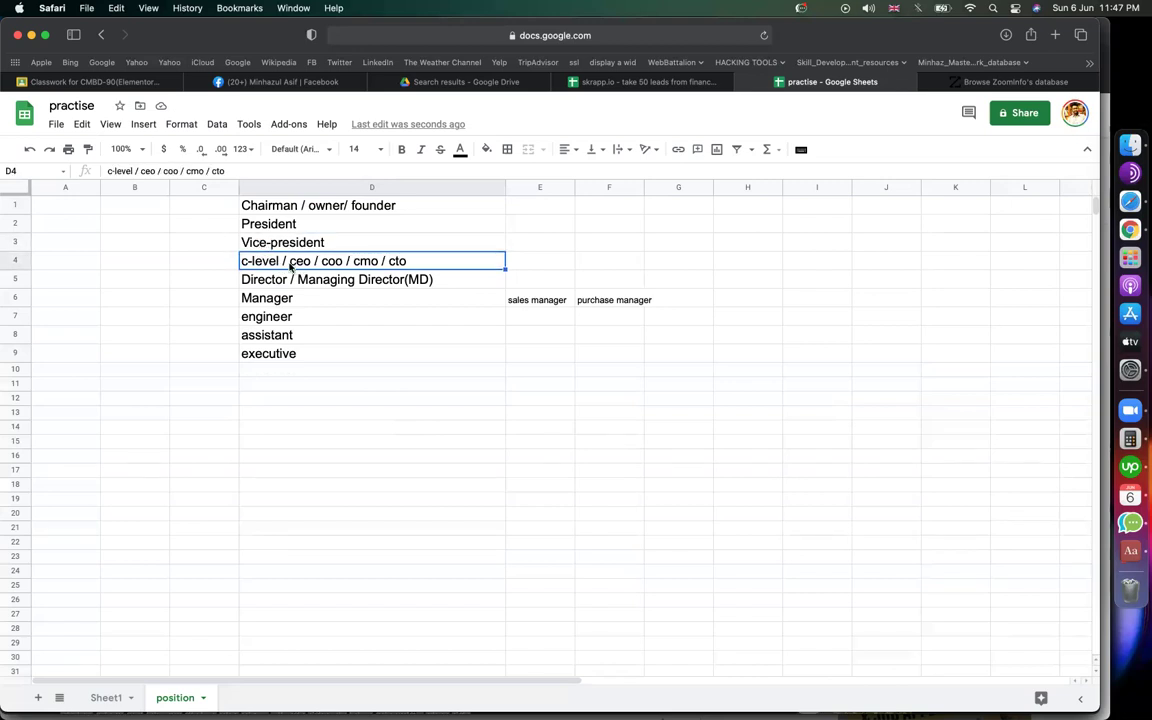
key("Down")
key("Up")
key("Down")
key("Down")
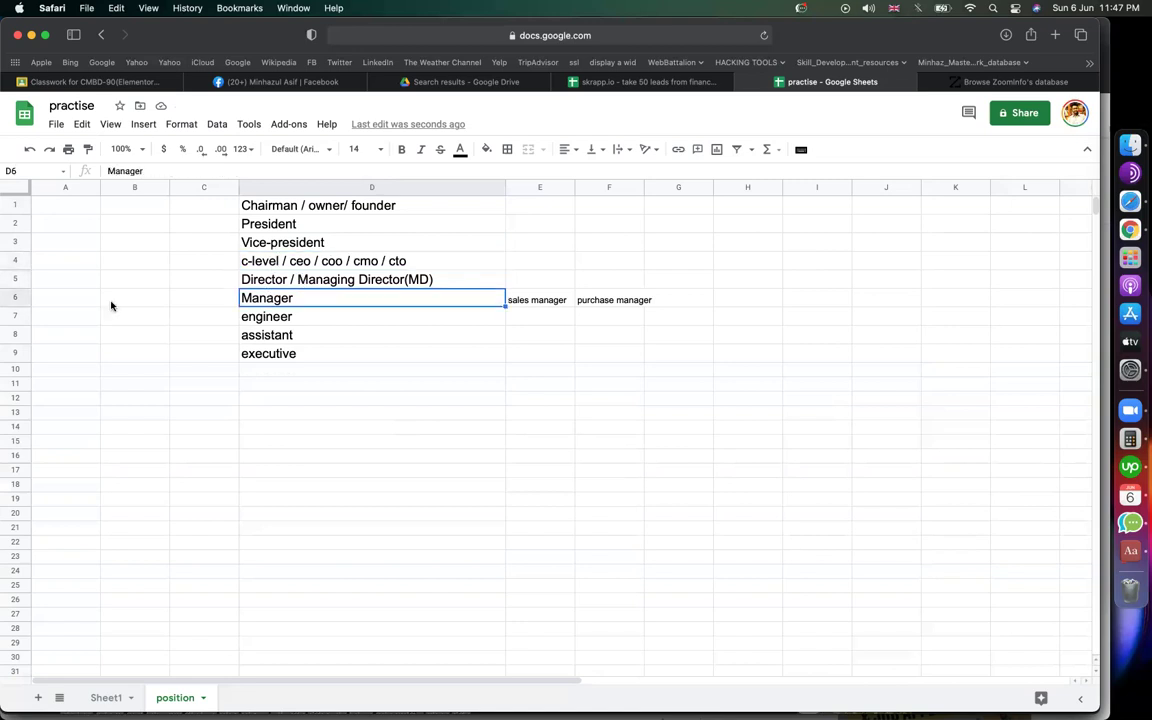
Step: Insert a row above Manager and enter General Manager in it
left_click(15, 299)
right_click(15, 299)
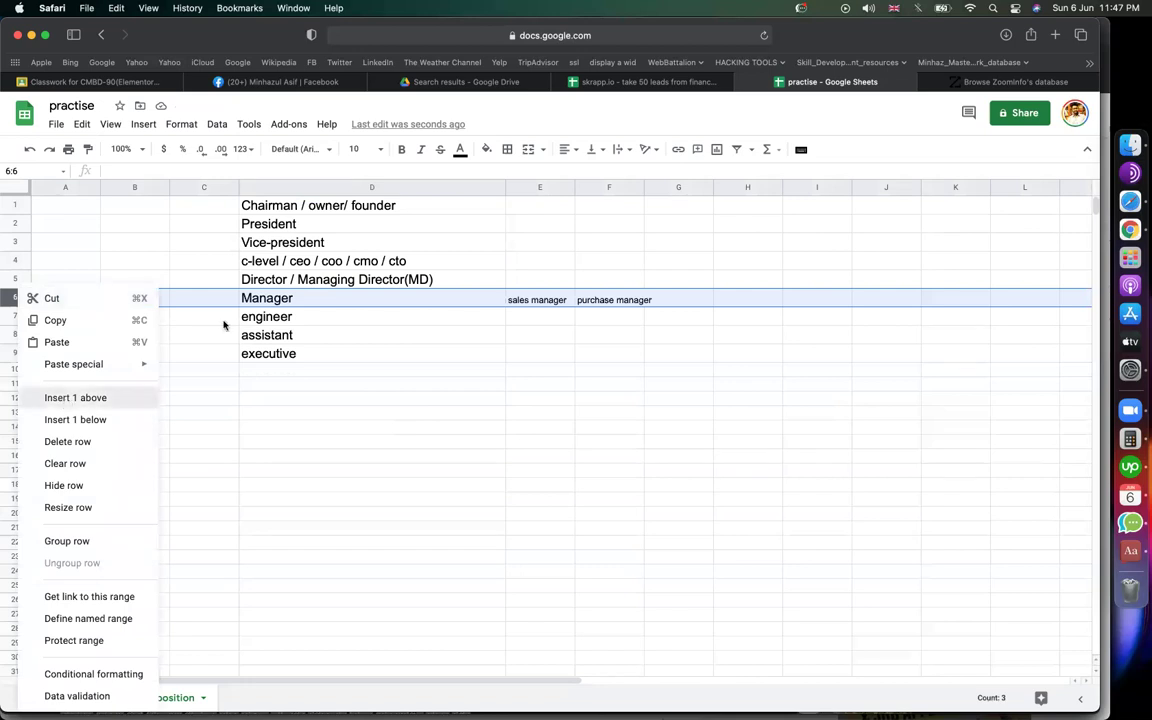
key("Return")
type("G")
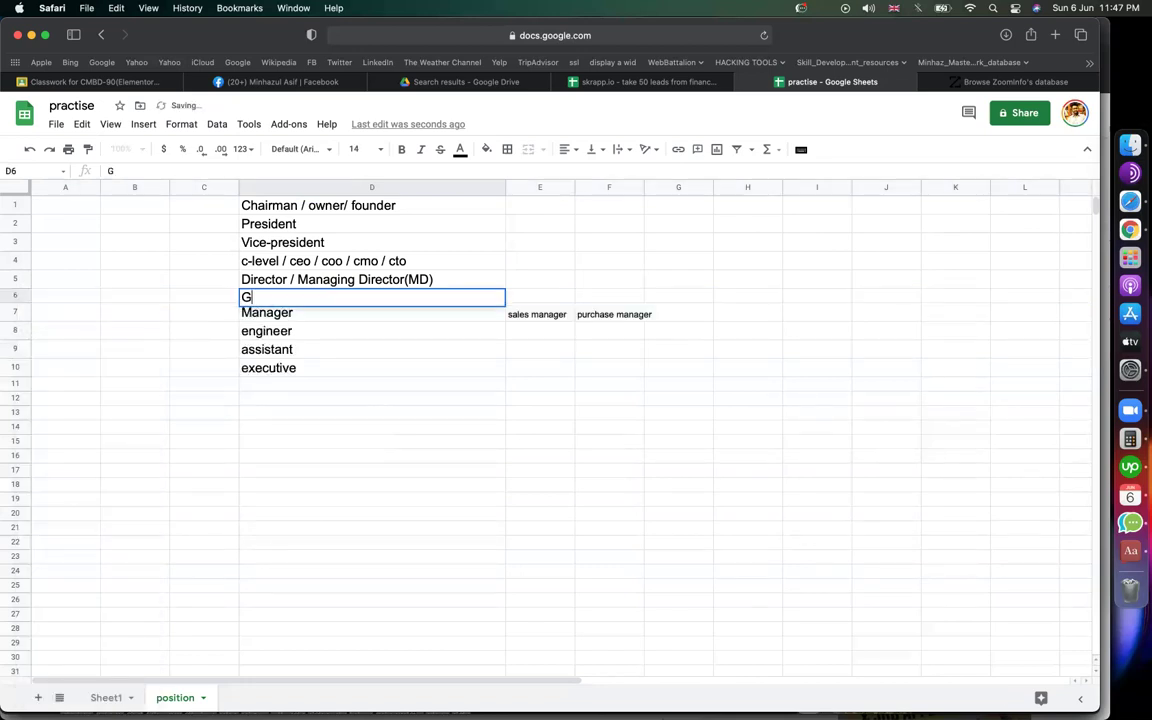
type("eneral Manager")
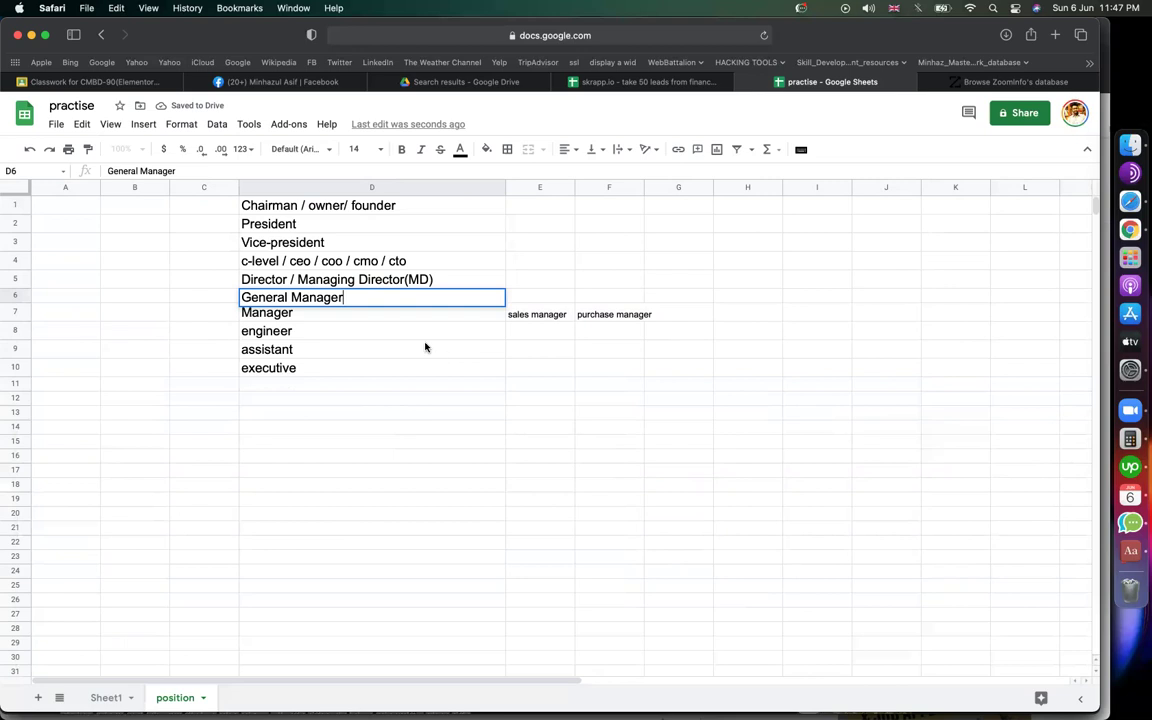
left_click(427, 346)
Step: Check the Manager, General Manager, assistant and executive titles
left_click(314, 317)
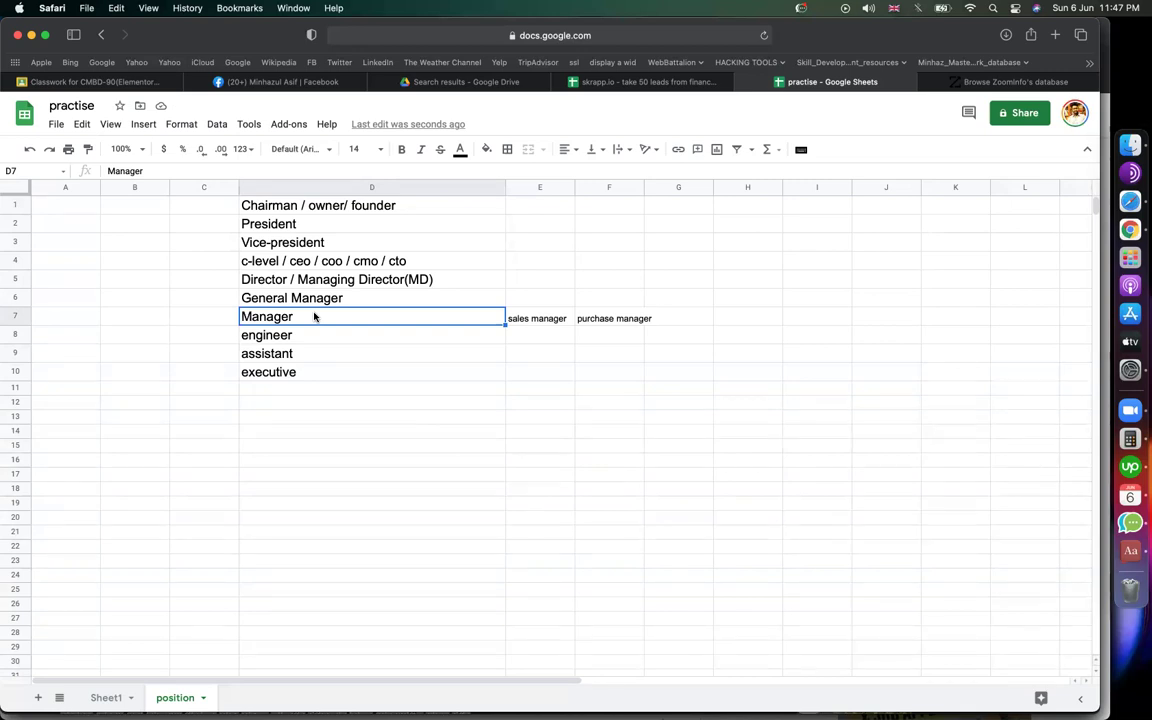
left_click(392, 301)
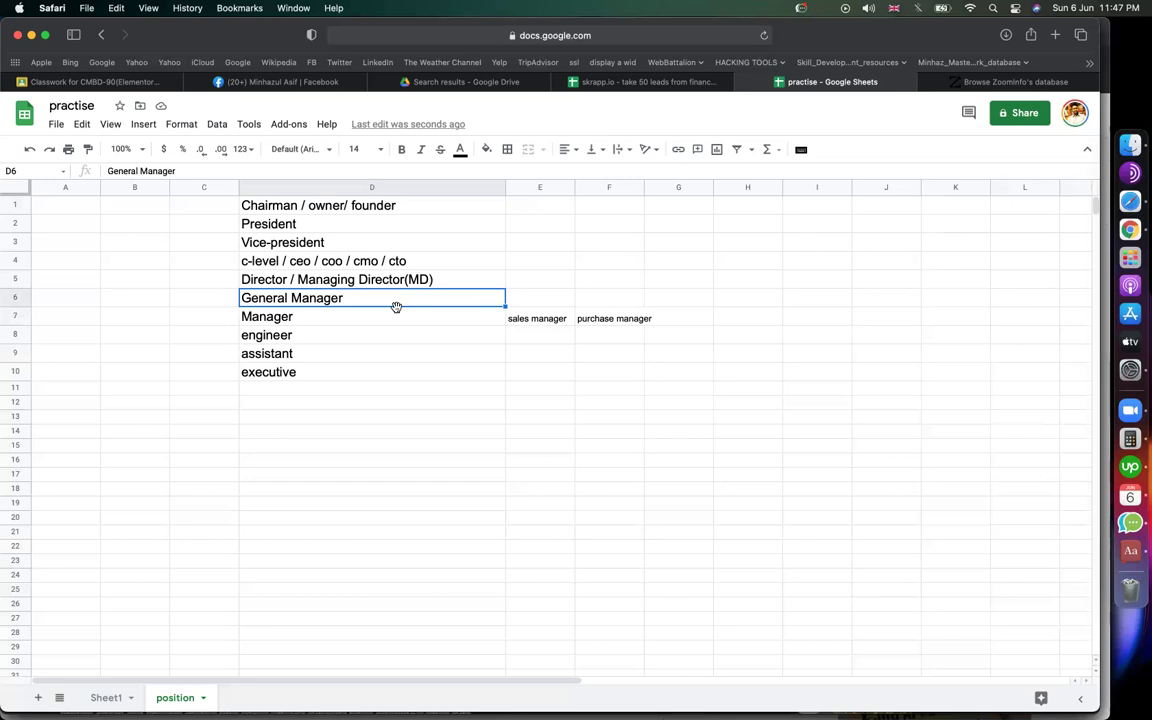
left_click(676, 420)
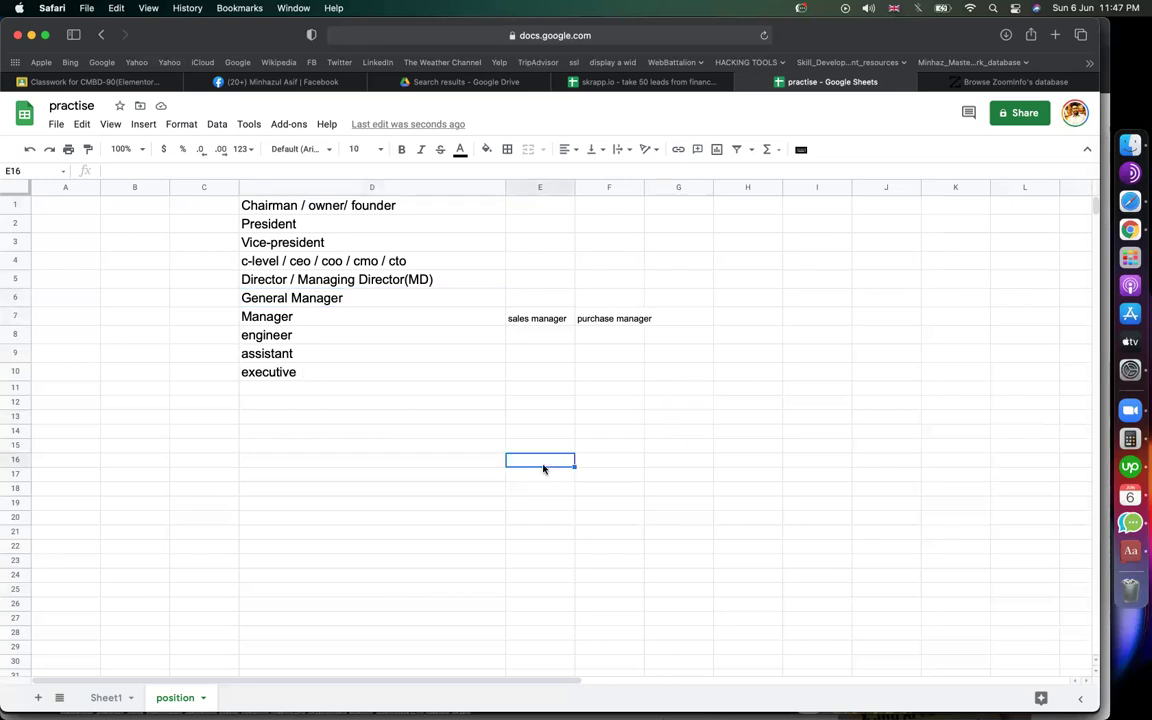
left_click(283, 370)
left_click(278, 355)
left_click(279, 320)
Step: Select the title ranges from President down to row 11, then deselect
left_click(348, 211)
left_click_drag(300, 224, 300, 283)
left_click(690, 447)
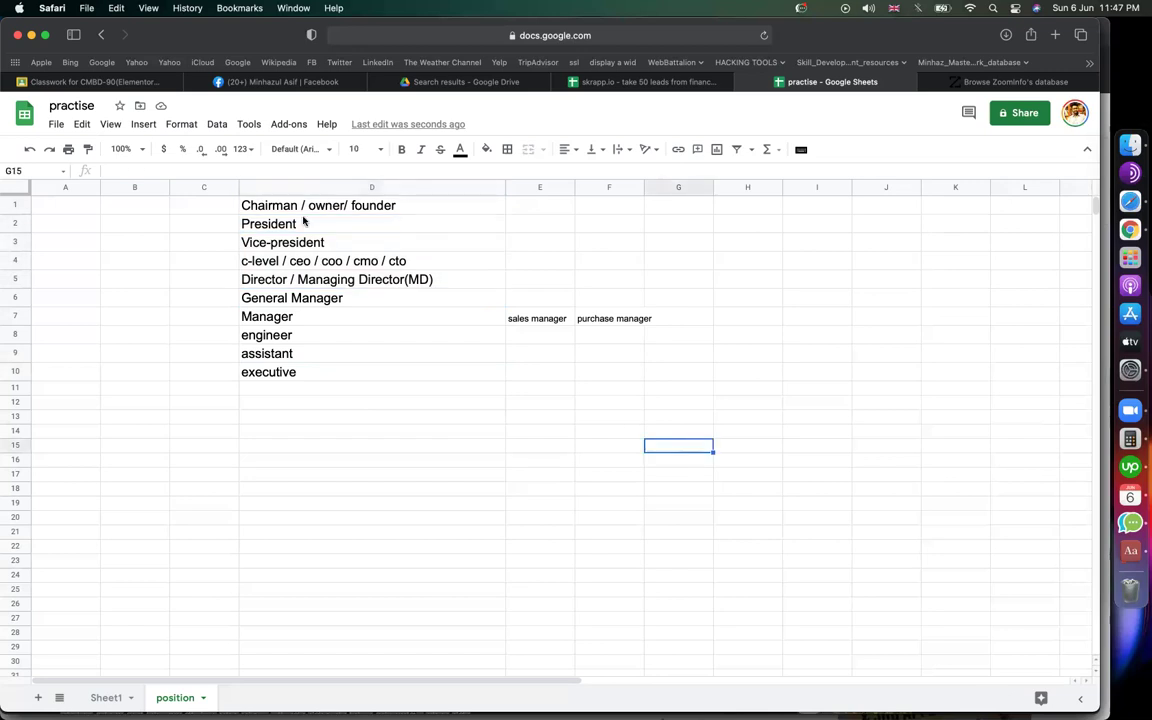
left_click_drag(275, 224, 300, 389)
left_click(482, 439)
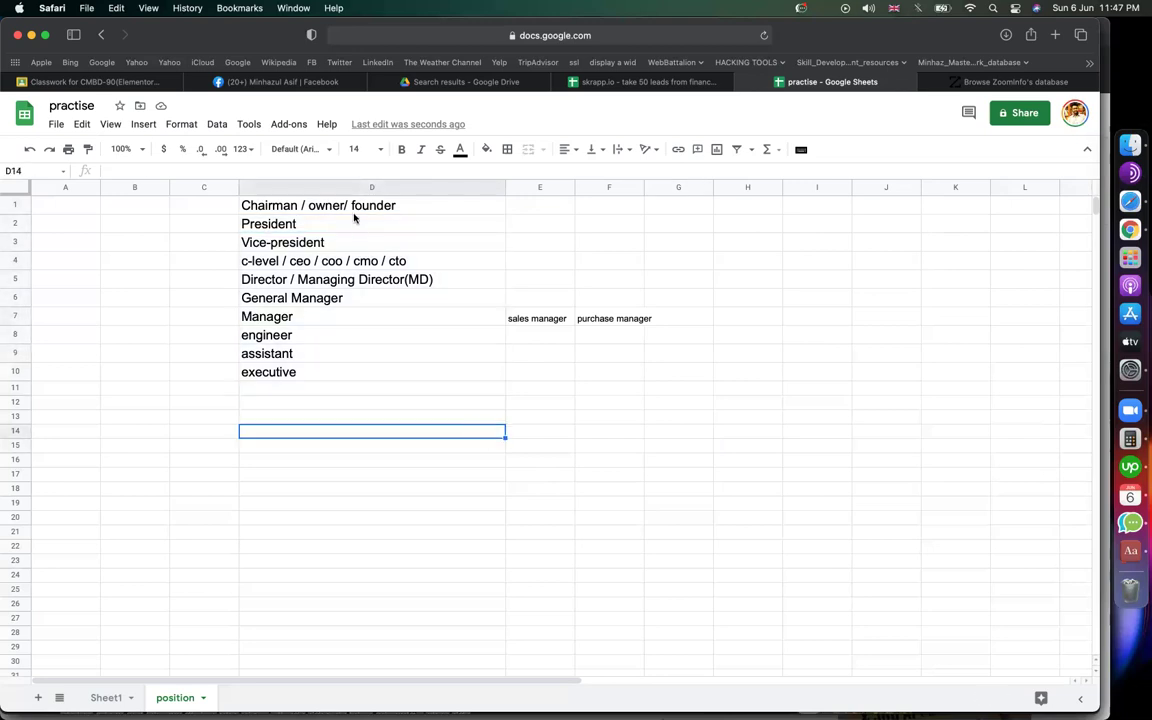
left_click(880, 259)
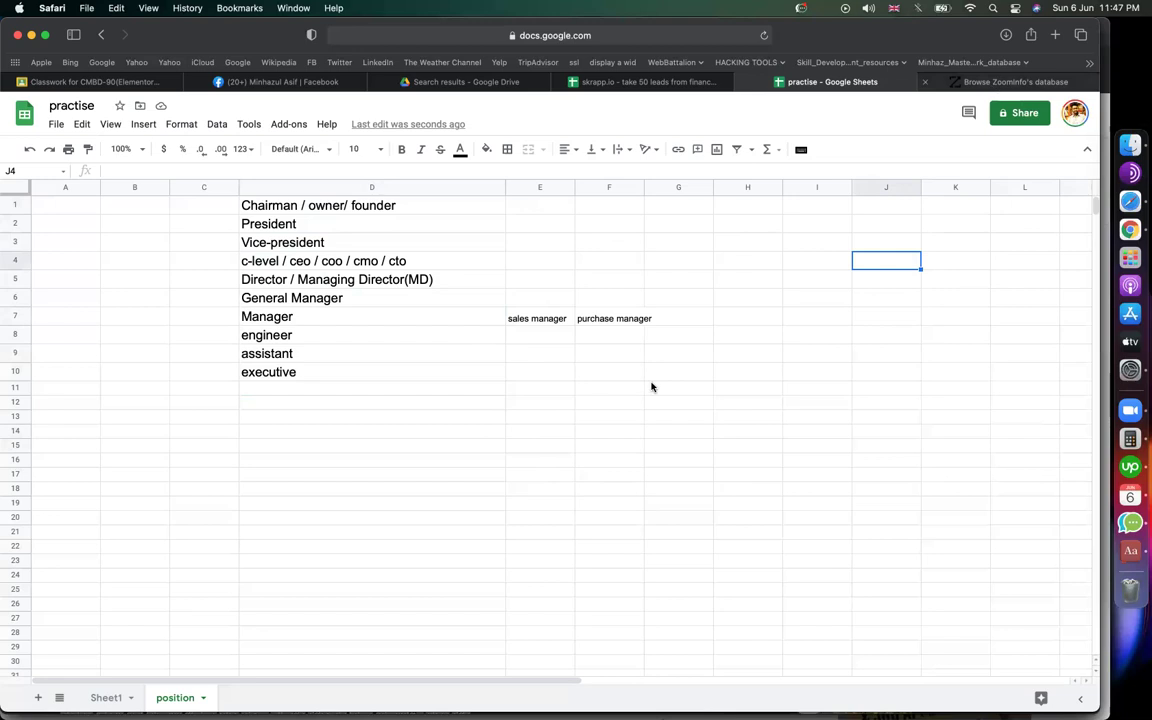
left_click(581, 432)
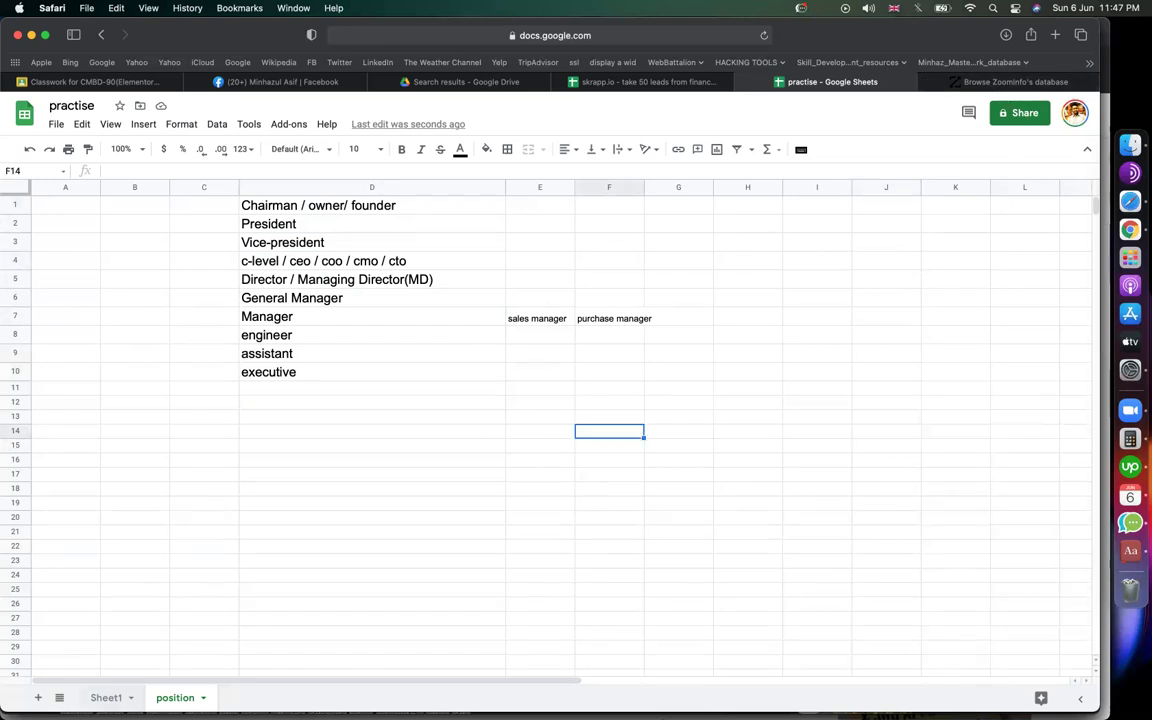
key("alt+Up")
Step: On Sheet1, enter requirement in C2, restaurant in C3 and new york in C4
left_click(202, 220)
type("requirement")
key("Return")
type("restant")
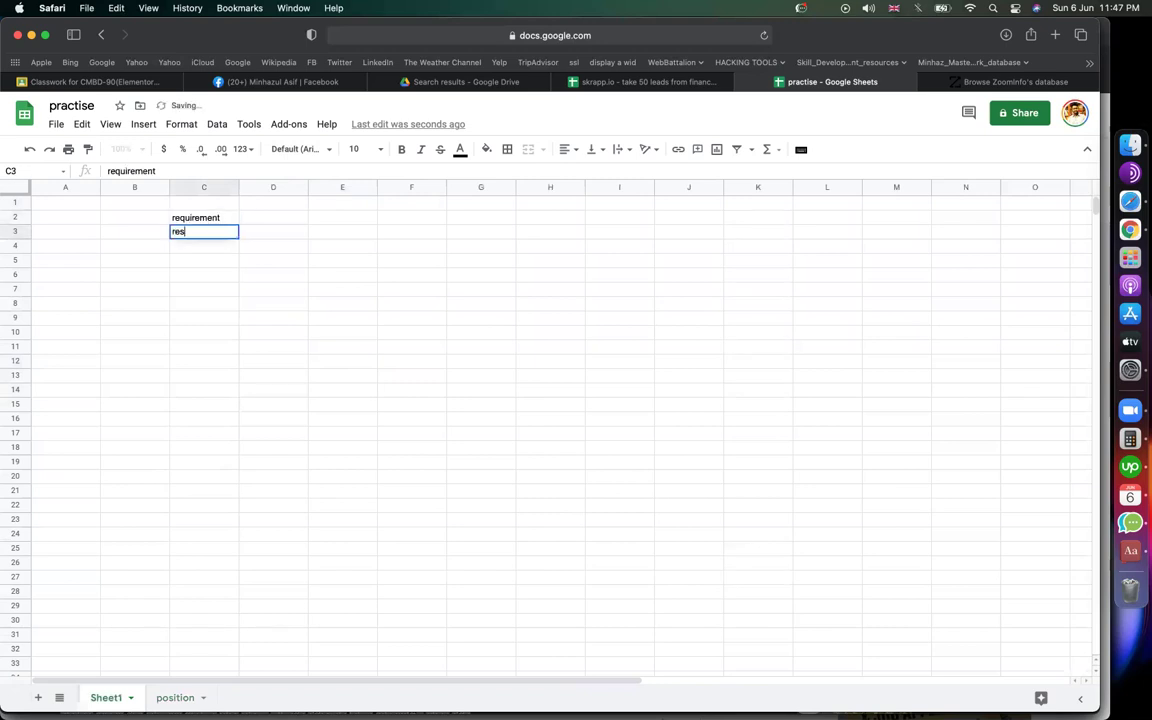
key("BackSpace")
key("BackSpace")
key("BackSpace")
key("BackSpace")
type("aurant")
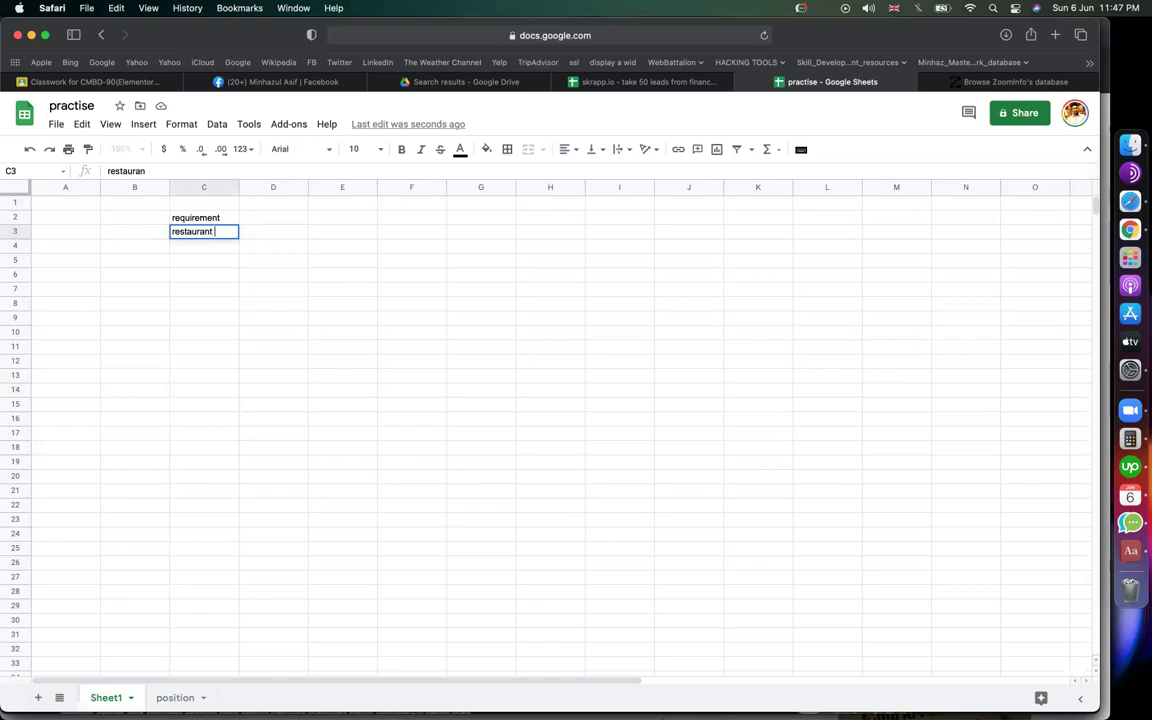
key("Return")
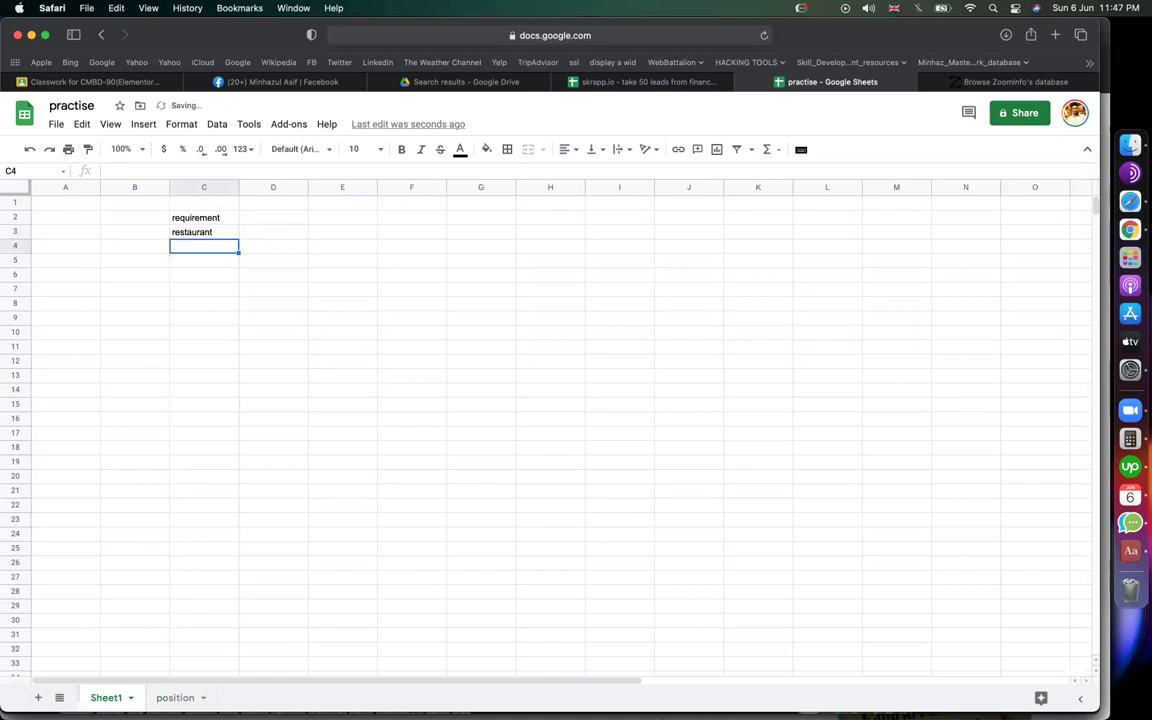
type("new york")
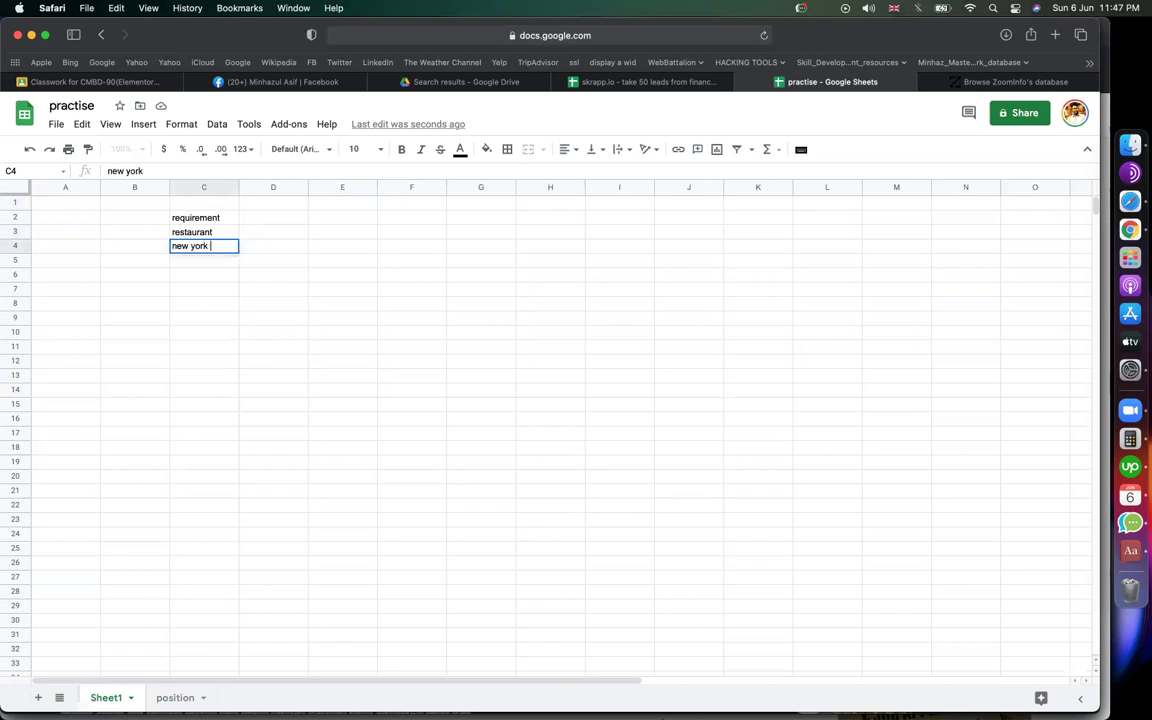
key("Return")
Step: Add founder in C5 below new york
left_click(195, 245)
left_click(201, 236)
left_click(210, 247)
left_click(211, 262)
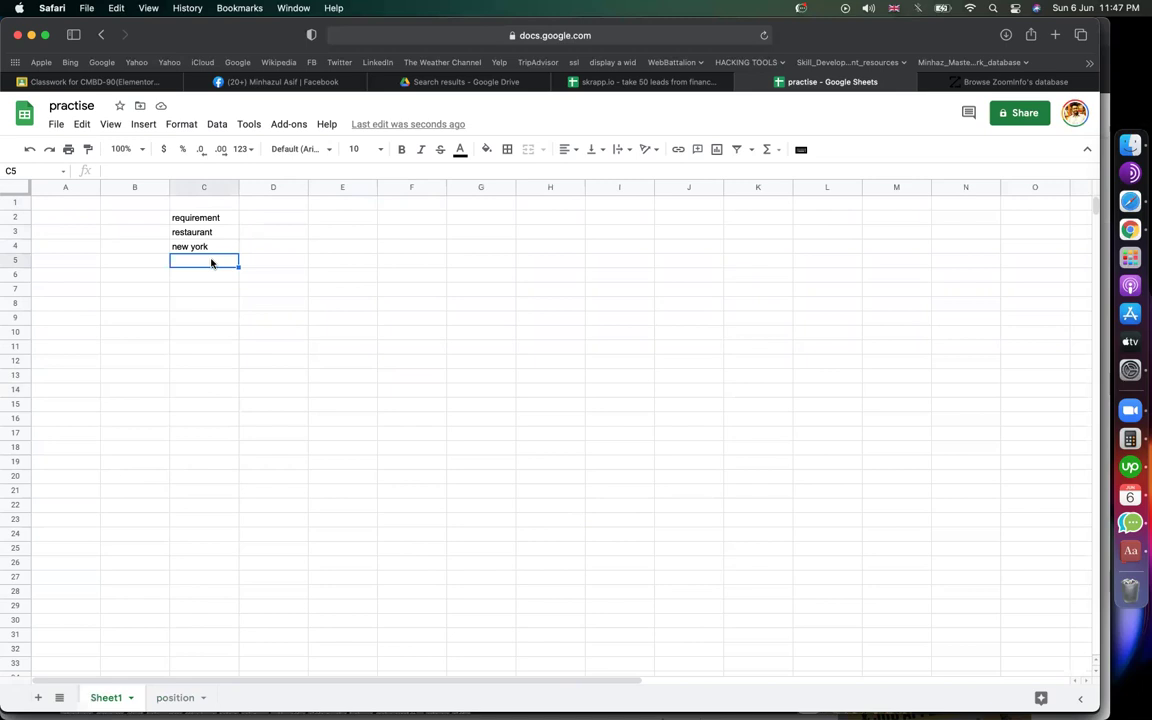
type("founder")
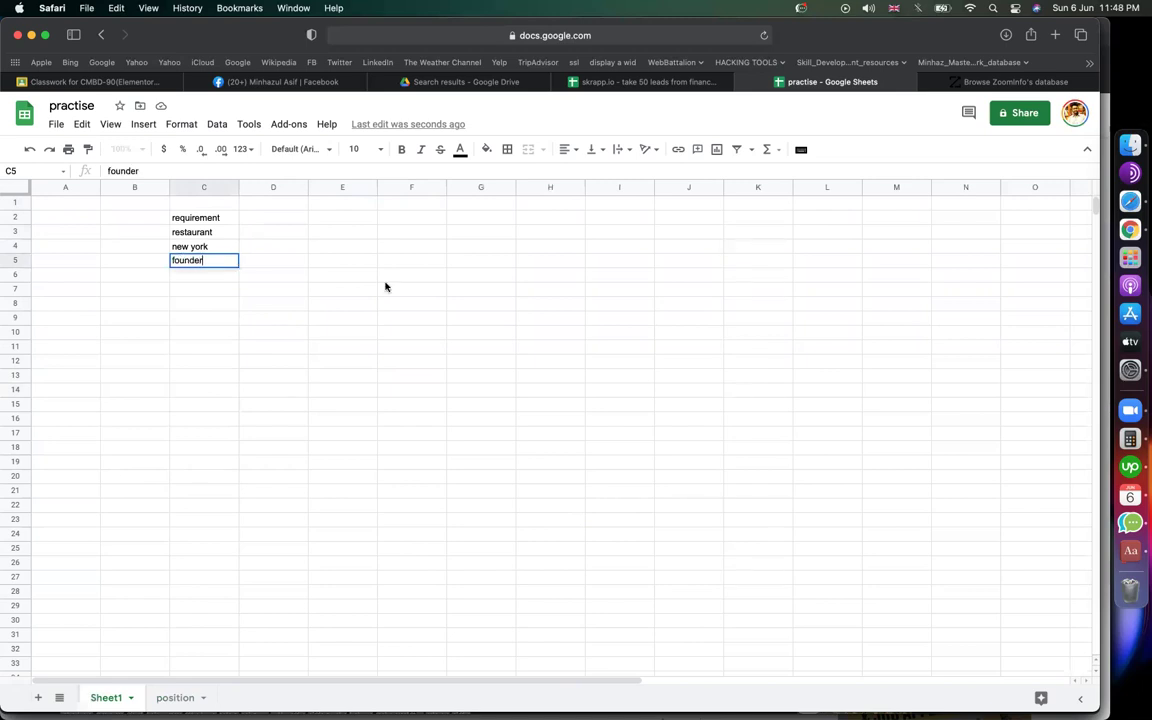
left_click(390, 275)
left_click(195, 232)
left_click(195, 247)
left_click(190, 262)
Step: Label B3:B5 as industry, location and title beside the requirements
left_click(151, 262)
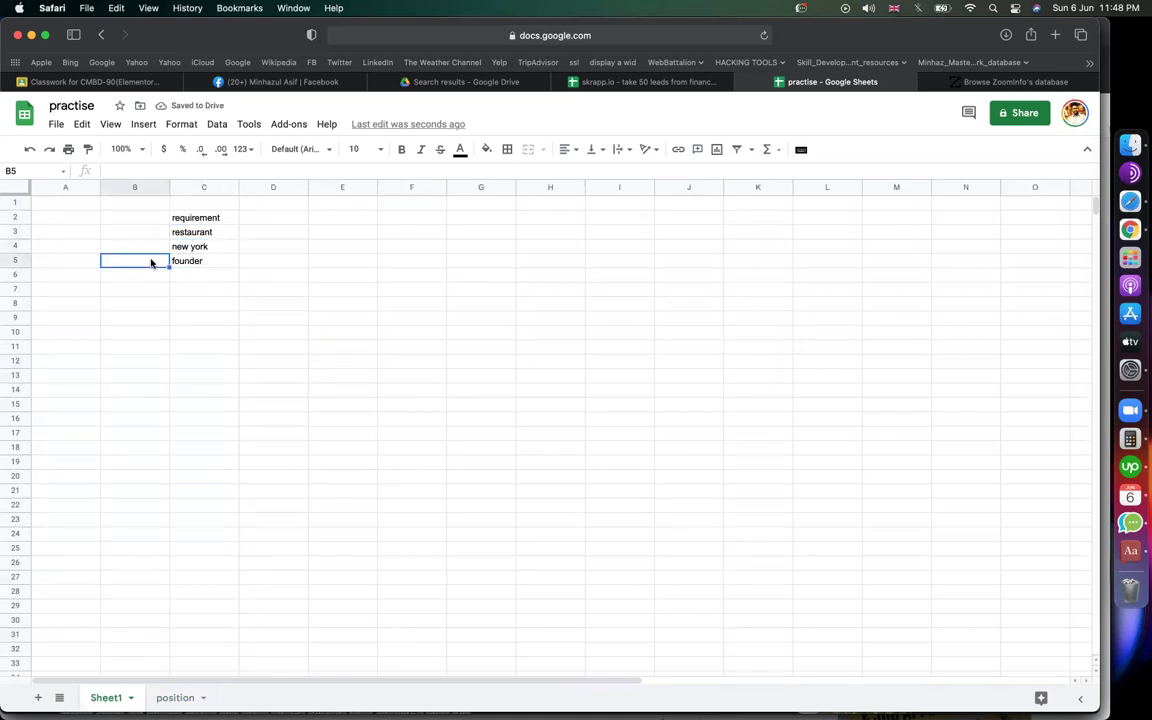
type("title")
key("Return")
left_click(134, 246)
type("location")
key("Return")
left_click(134, 232)
type("industry")
left_click(182, 231)
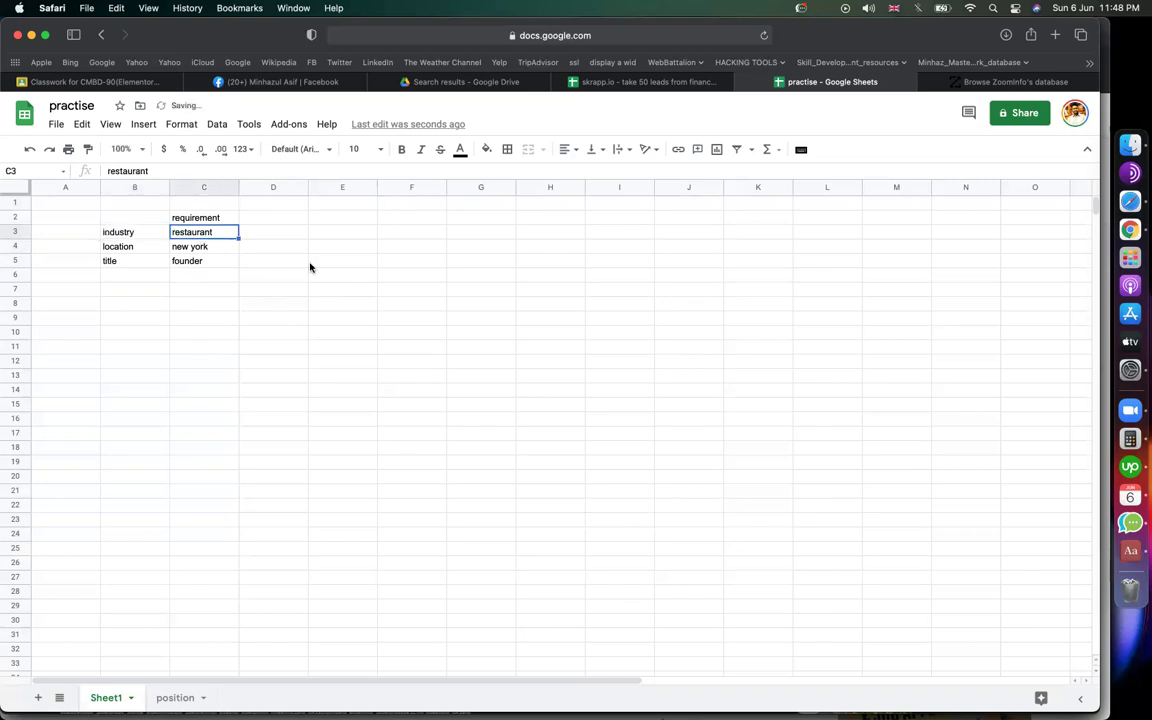
left_click(121, 261)
left_click(201, 261)
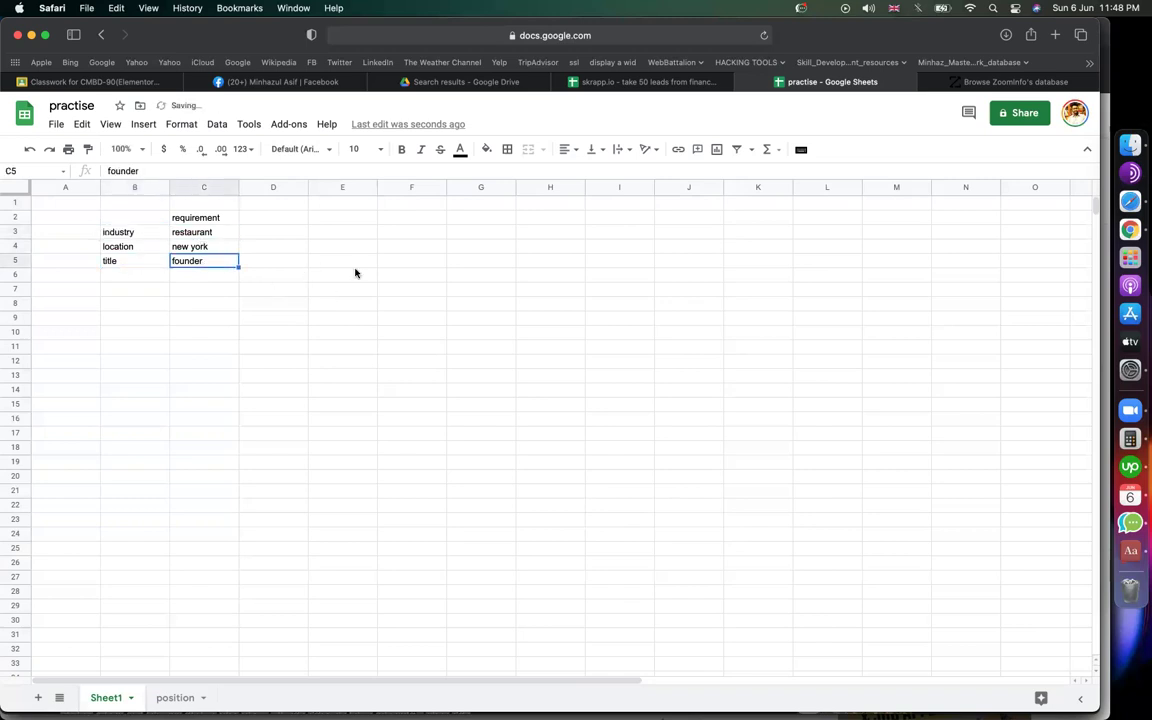
Step: Copy the ZoomInfo search URL from Safari and paste it into B7
left_click(1040, 82)
left_click(724, 38)
type("z")
key("Escape")
left_click(640, 82)
left_click(830, 82)
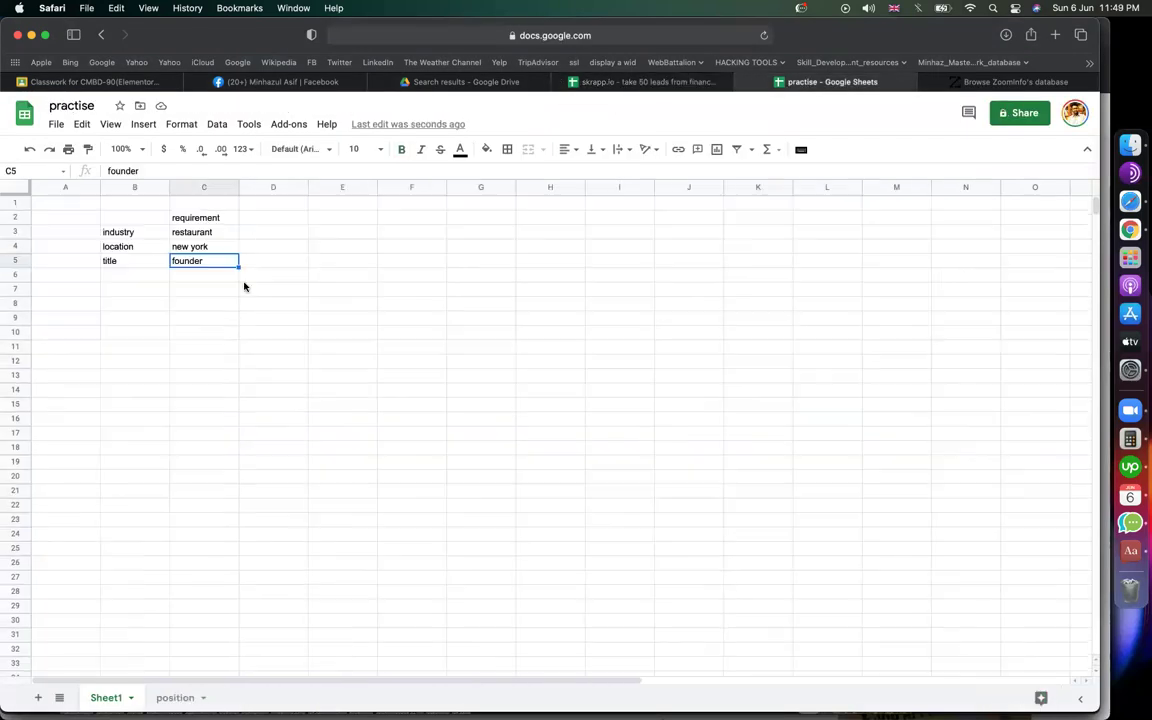
left_click(150, 289)
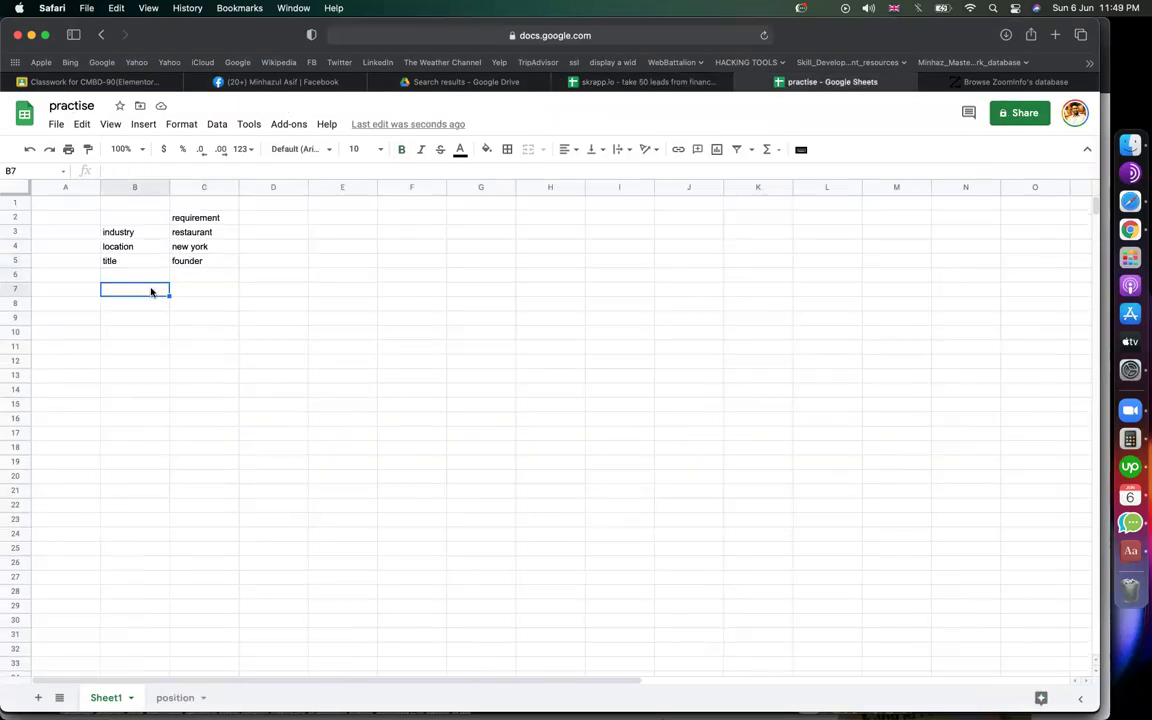
type("https://www.zoominfo.com/s/search")
Step: Copy the founder value from C5
left_click(115, 262)
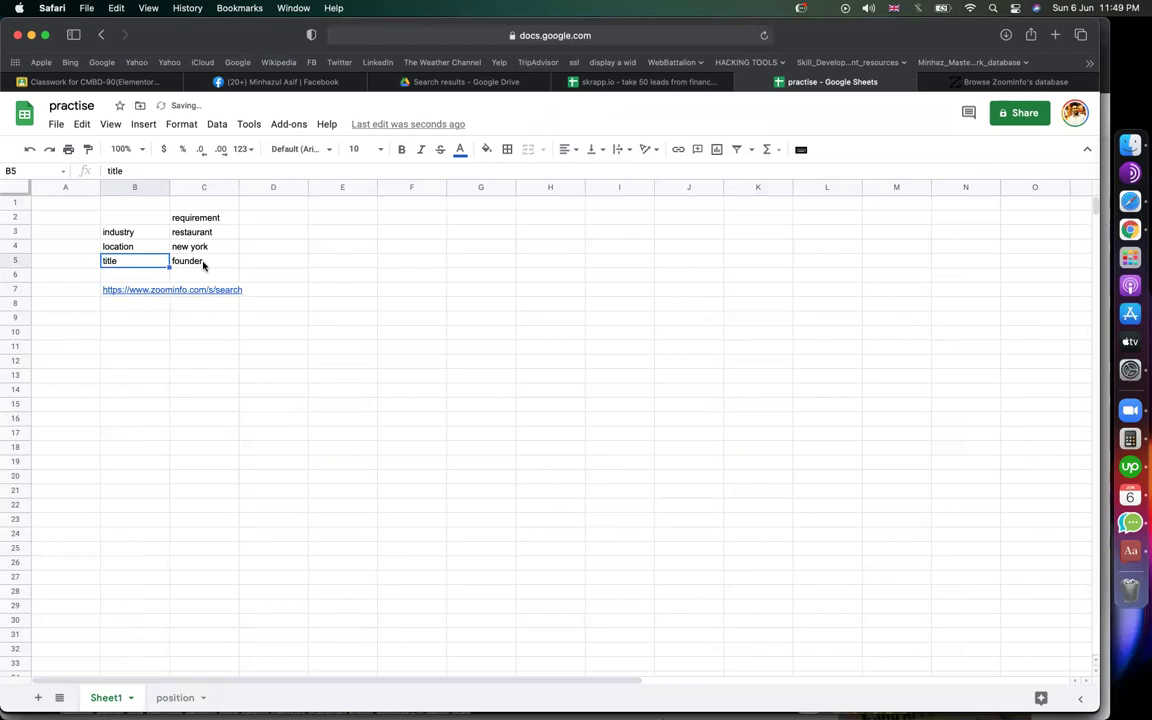
left_click(203, 262)
key("super+c")
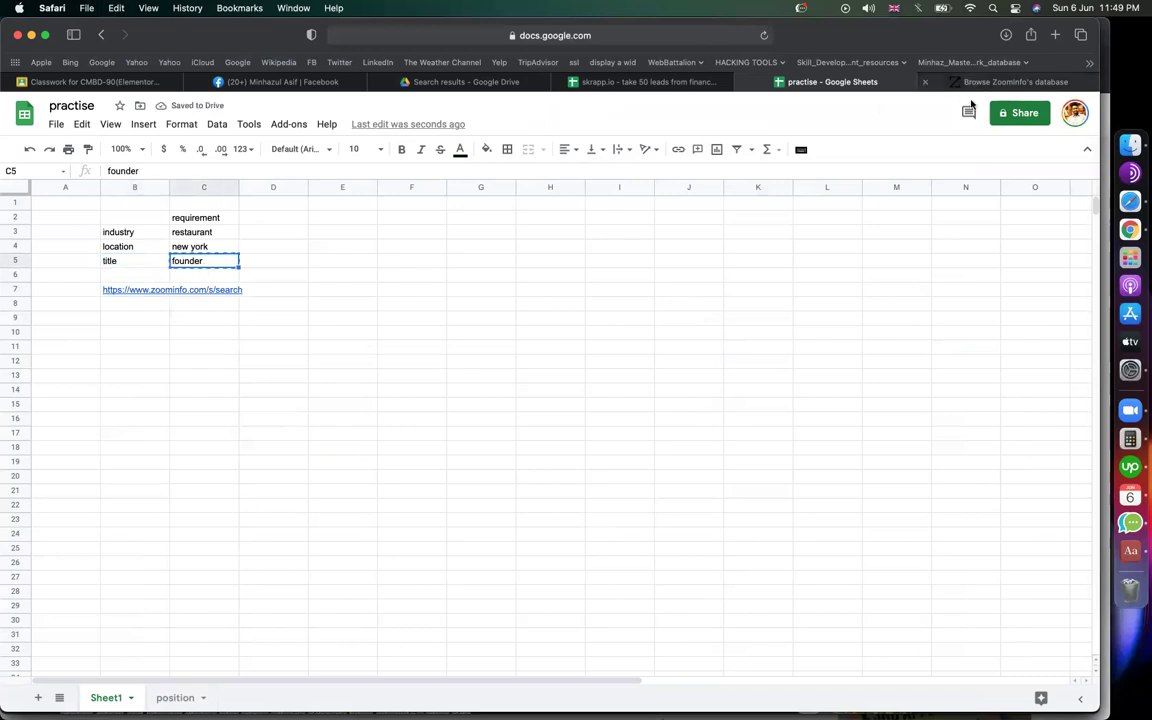
Step: Search ZoomInfo for job title founder, industry Restaurants and city New York
left_click(975, 83)
left_click(455, 381)
left_click(221, 377)
key("super+a")
key("super+v")
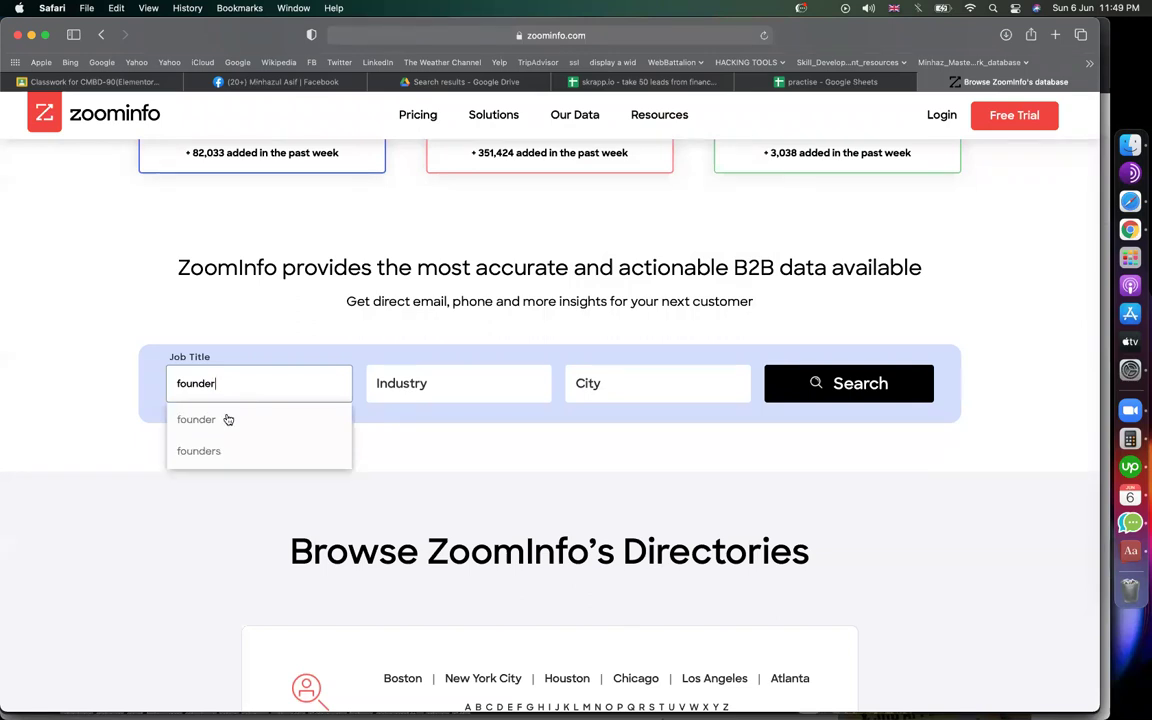
left_click(226, 417)
left_click(462, 370)
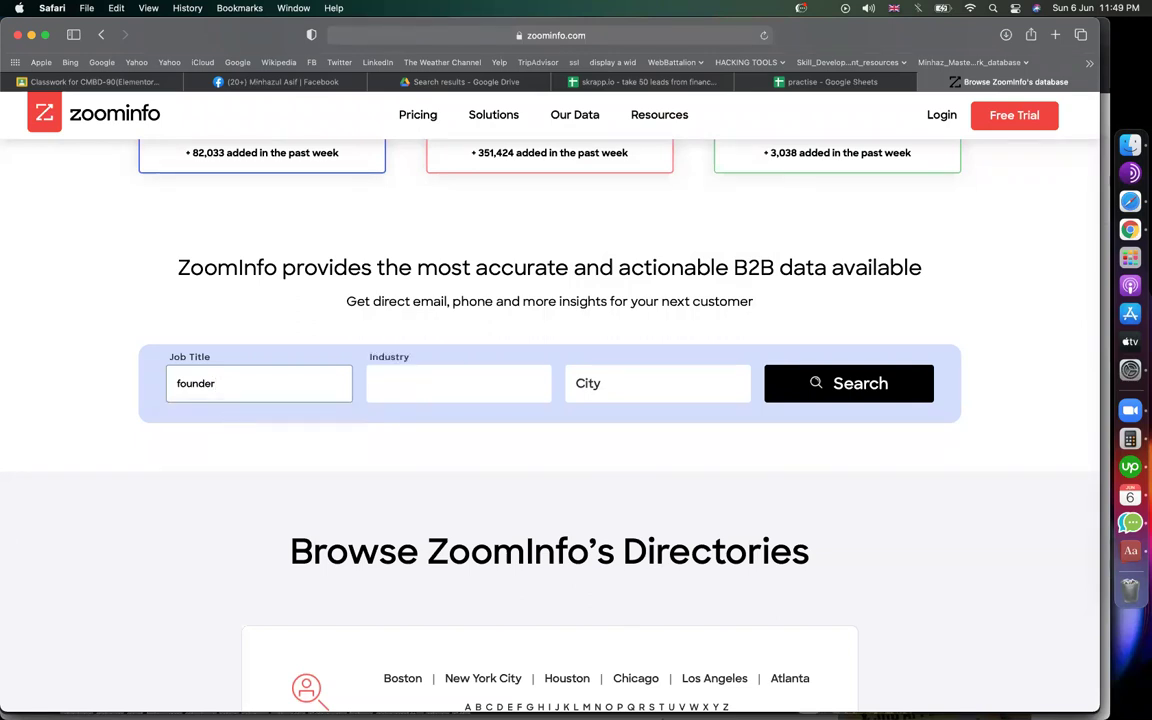
type("restau")
left_click(458, 425)
left_click(681, 375)
type("new")
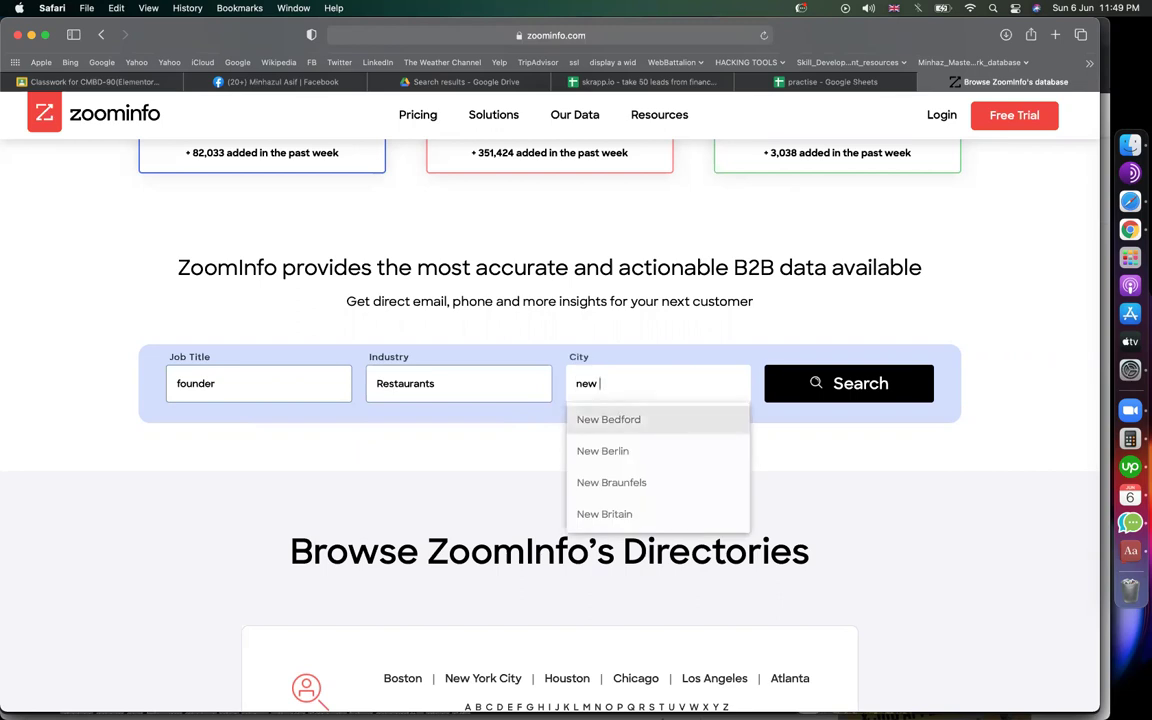
type(" yo")
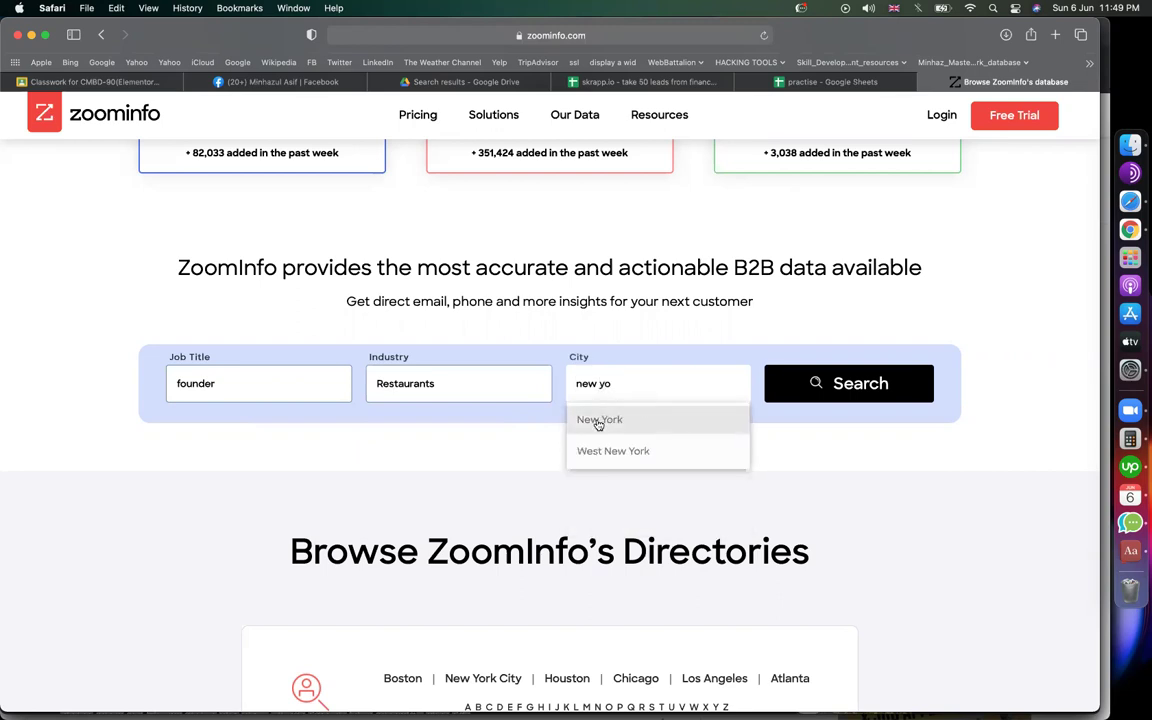
left_click(600, 421)
left_click(810, 396)
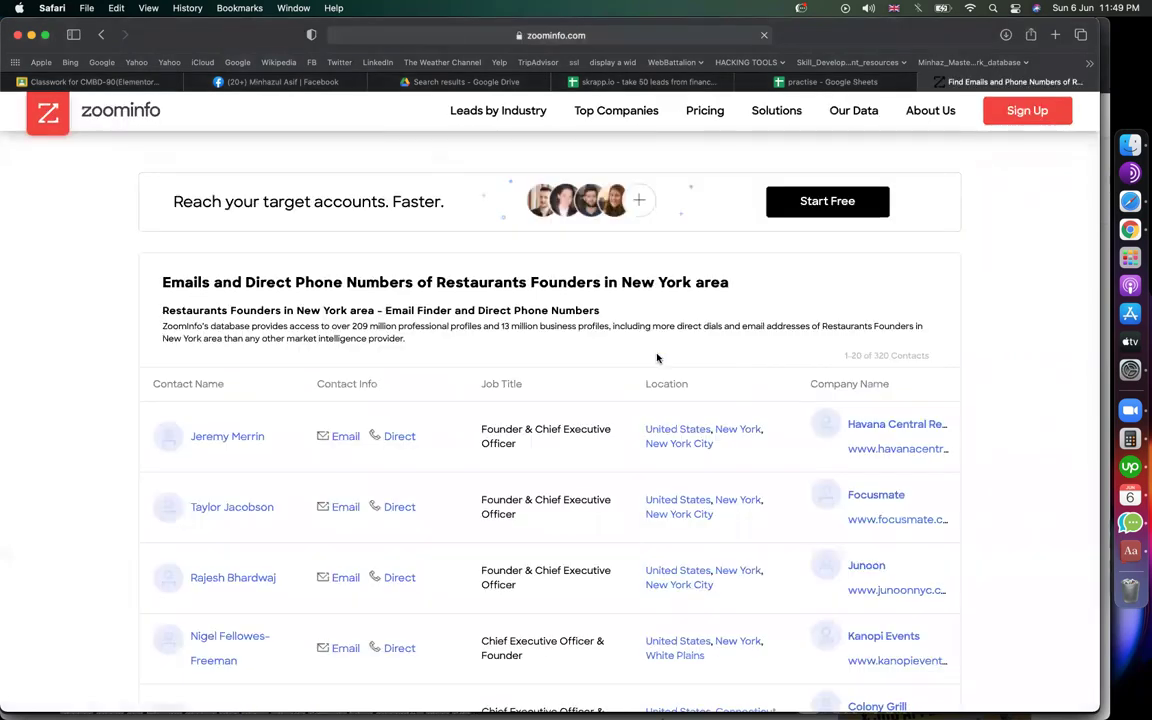
Step: Select the first ten founder contacts in the results table and return to the practise sheet
scroll(88, 324, "down", 5)
scroll(88, 324, "down", 2)
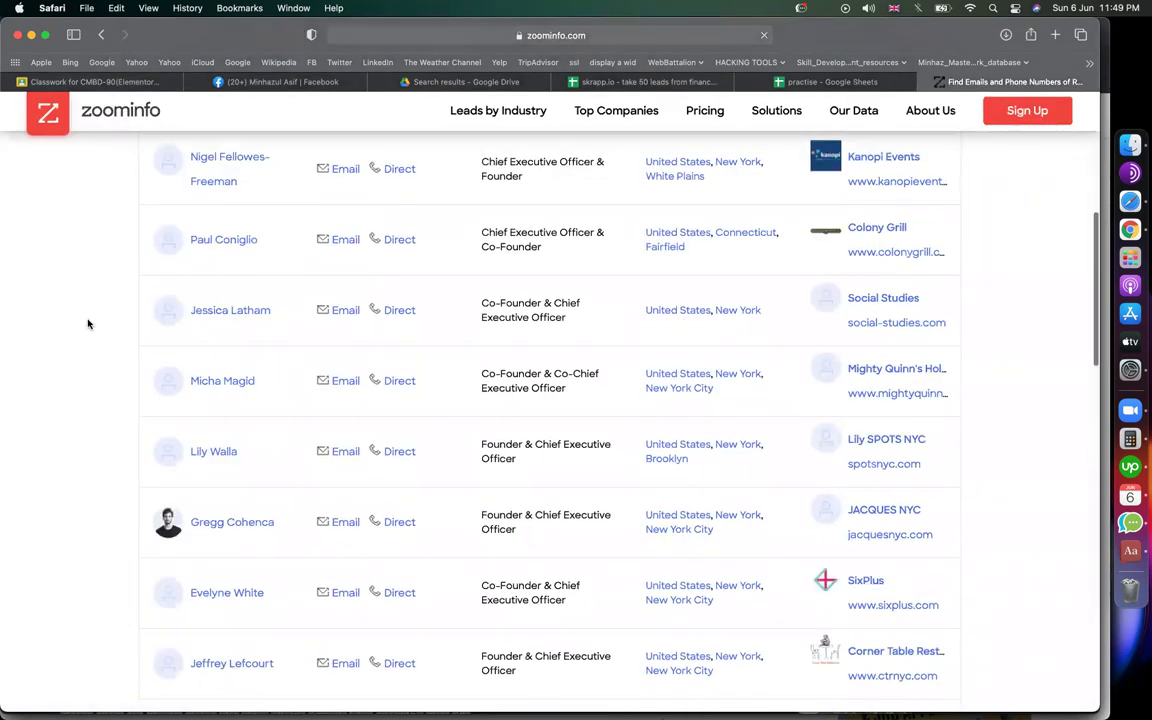
scroll(88, 324, "down", 8)
scroll(88, 324, "down", 1)
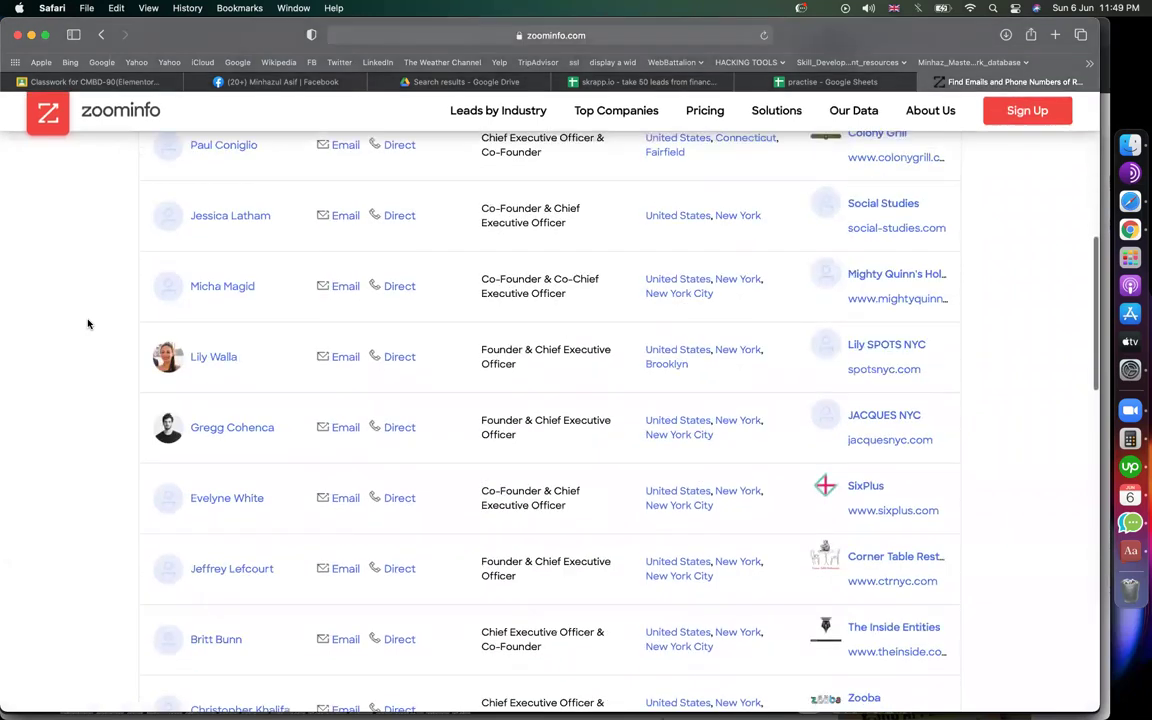
scroll(88, 324, "up", 8)
scroll(88, 324, "down", 4)
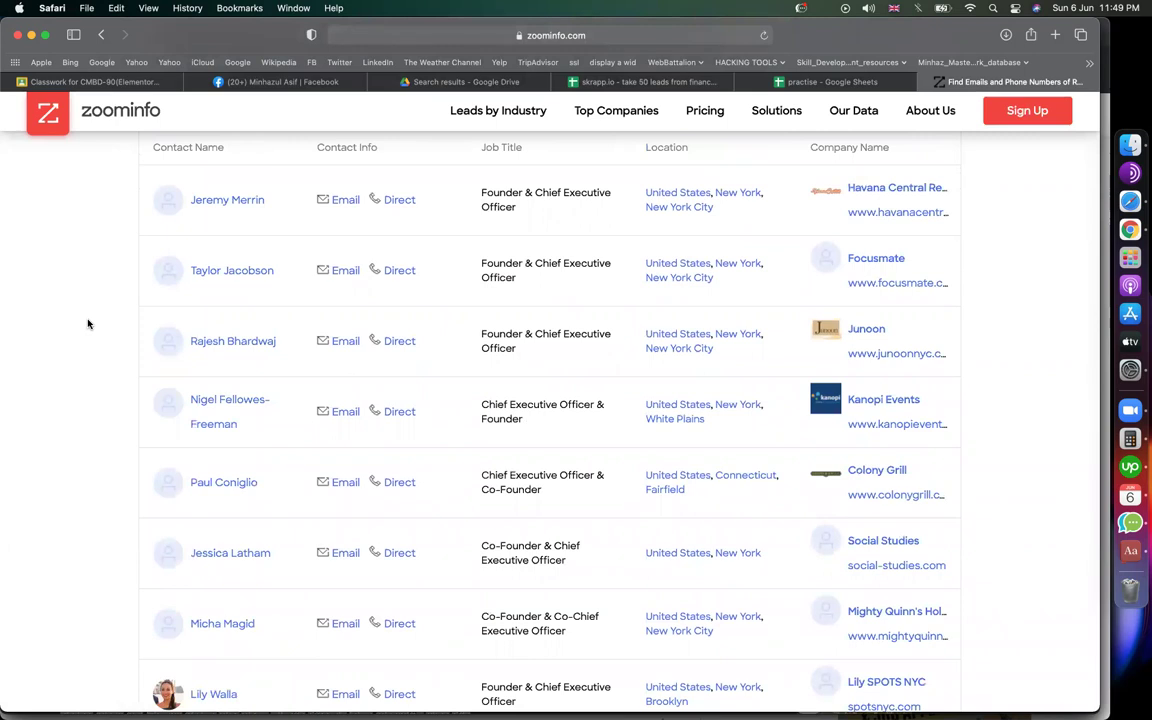
left_click_drag(196, 208, 947, 626)
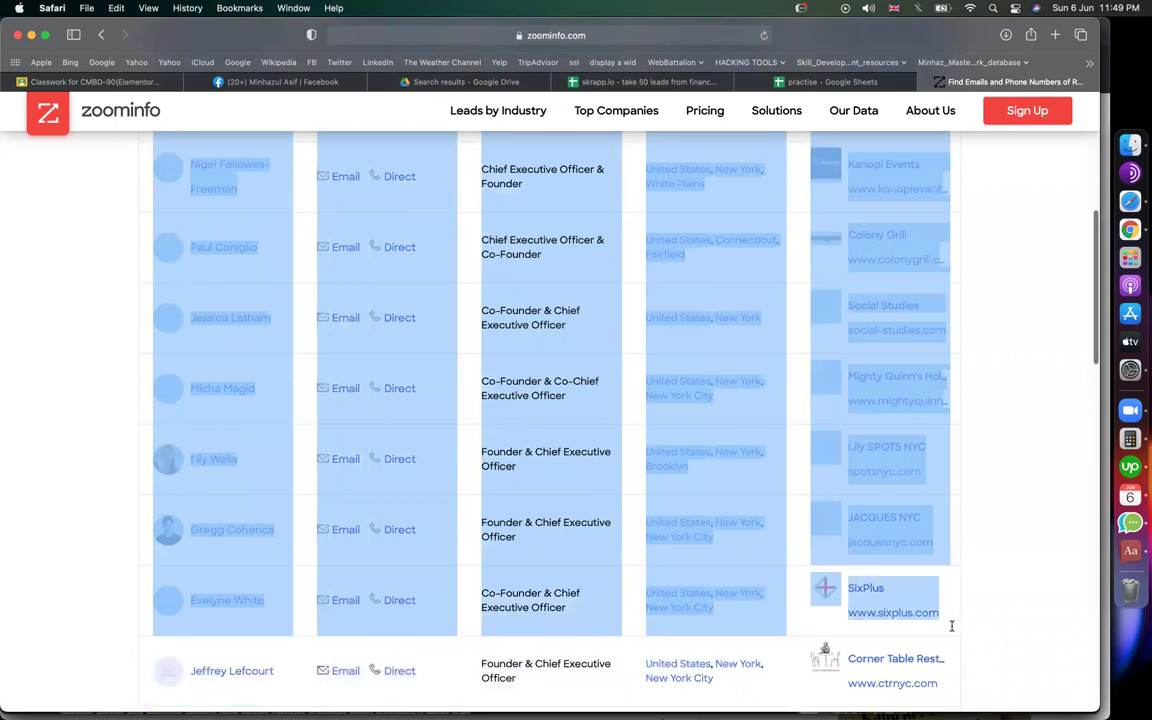
left_click(812, 86)
Step: Paste the copied founder contacts into the sheet starting at cell A10
left_click(697, 322)
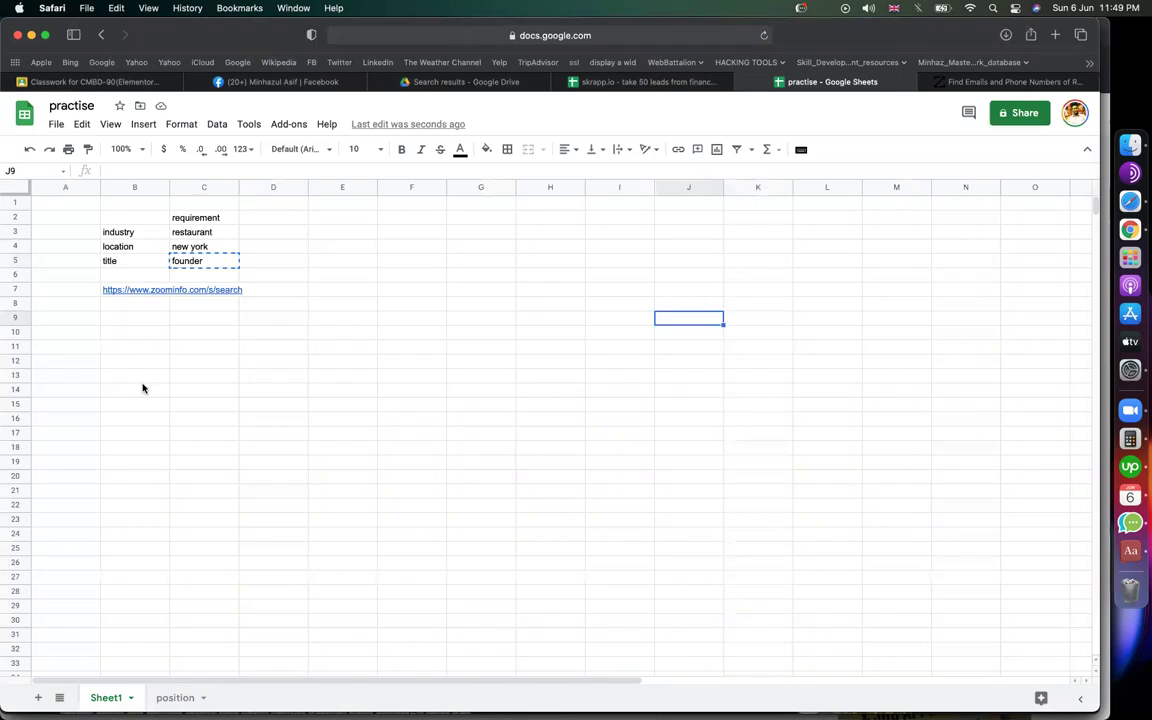
left_click(75, 338)
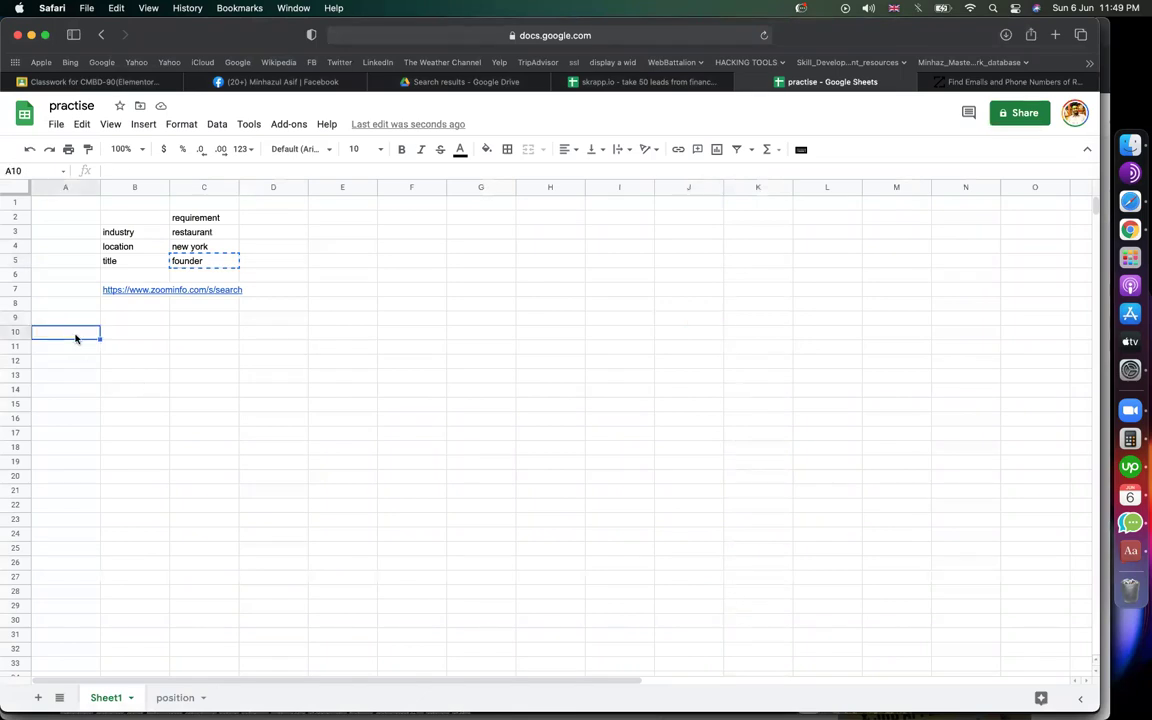
key("super+v")
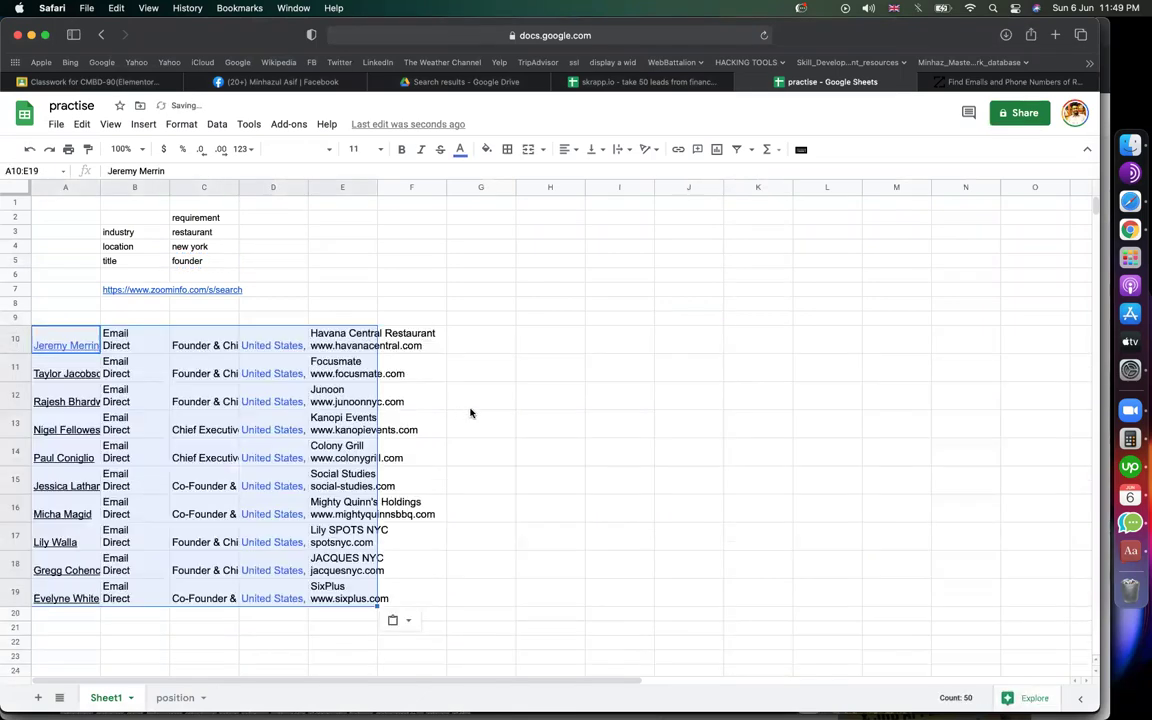
Step: Widen columns A through E for names, titles, locations and websites, then select the whole sheet
left_click_drag(100, 188, 158, 188)
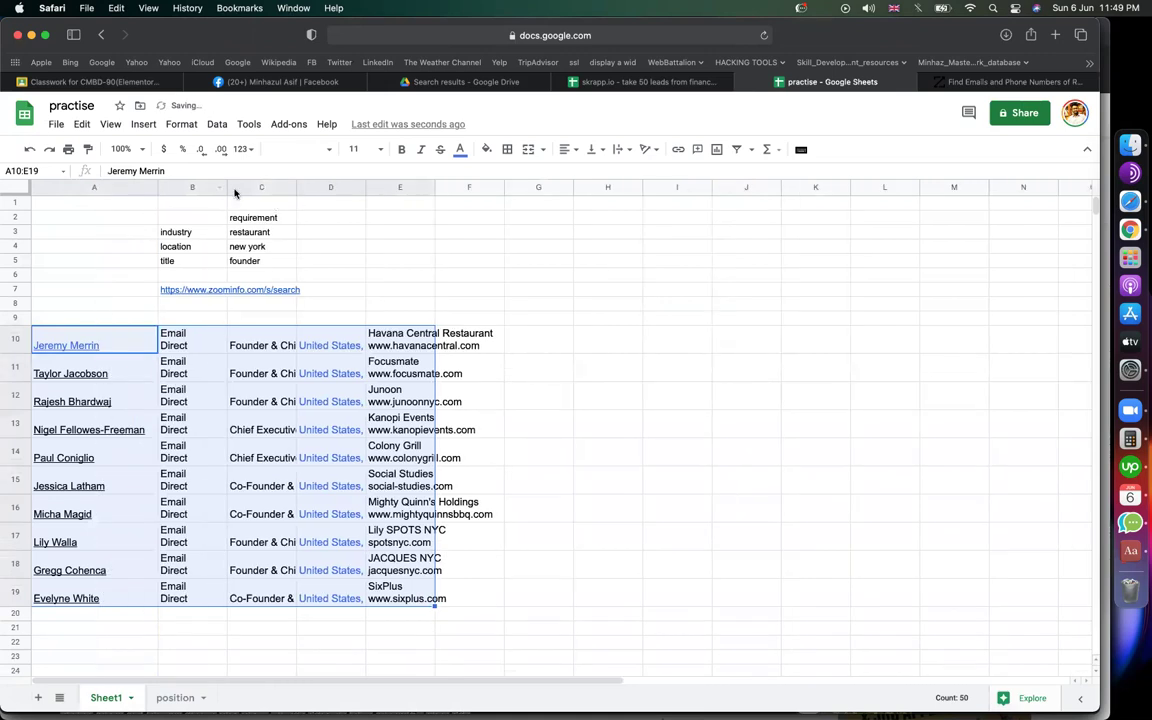
left_click_drag(295, 203, 298, 200)
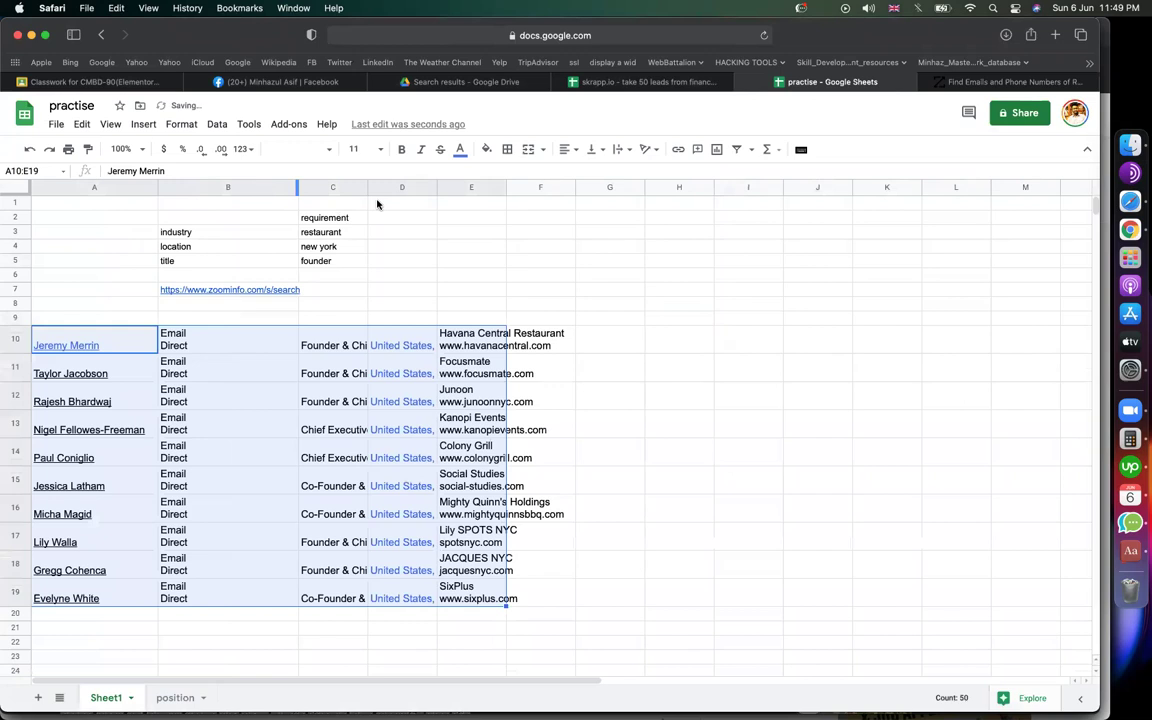
left_click_drag(366, 188, 473, 193)
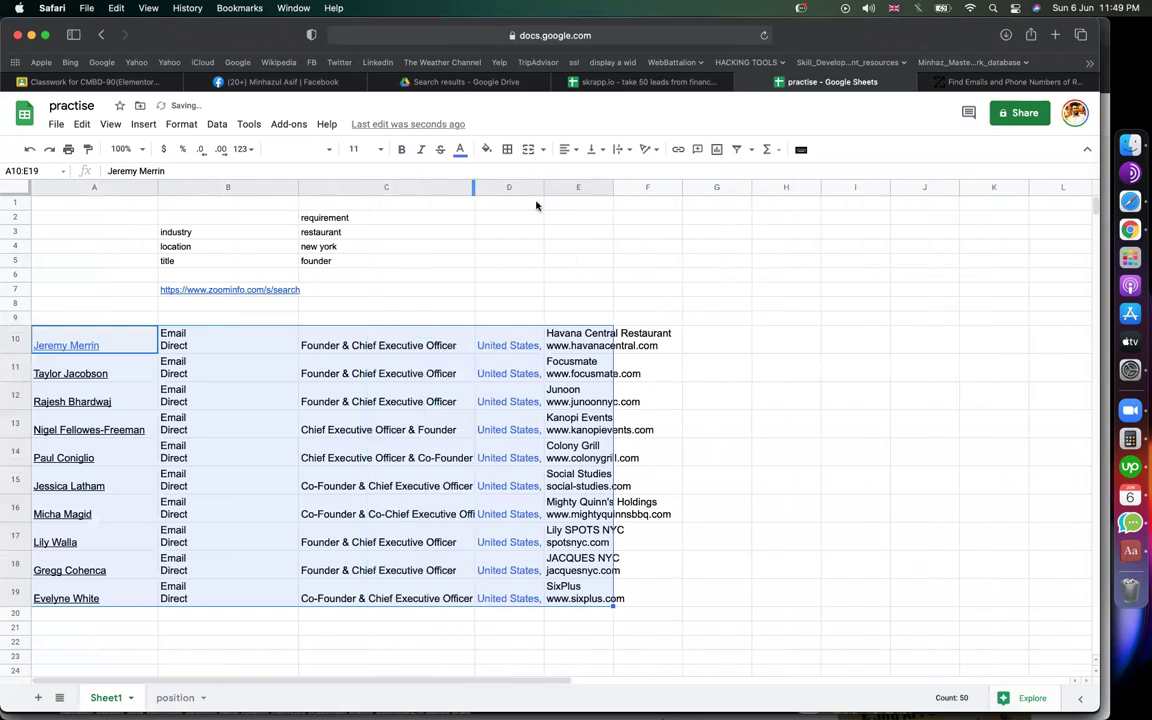
left_click_drag(543, 188, 805, 200)
left_click(856, 398)
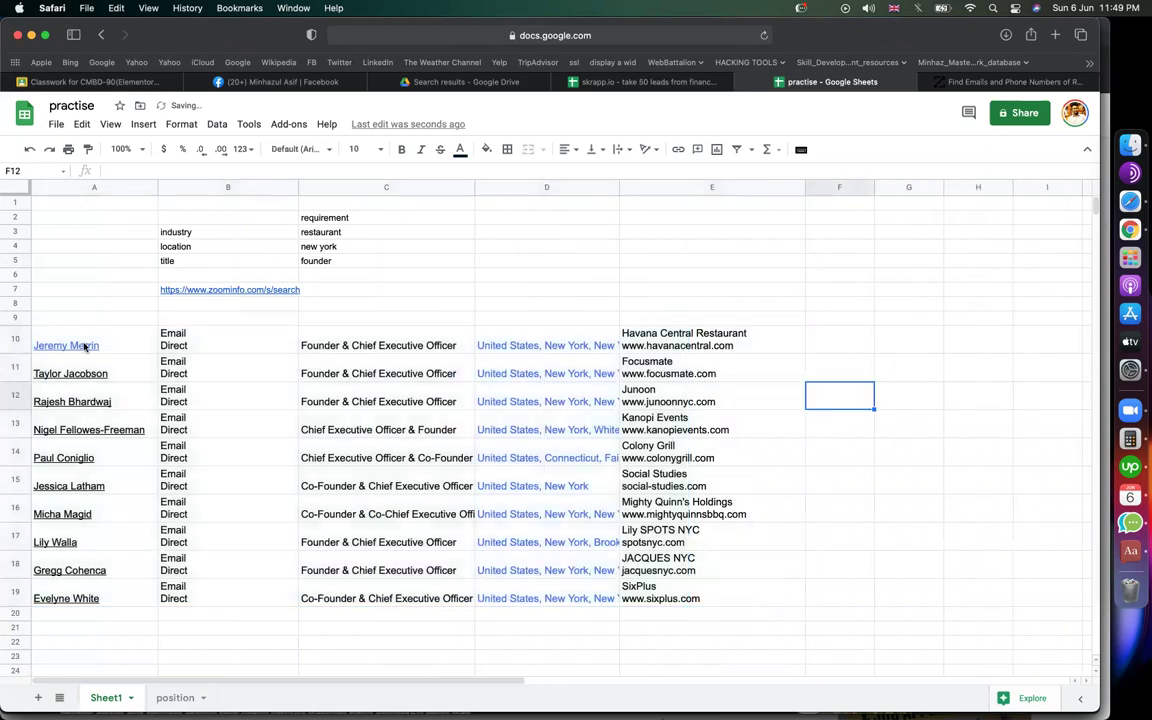
left_click(85, 342)
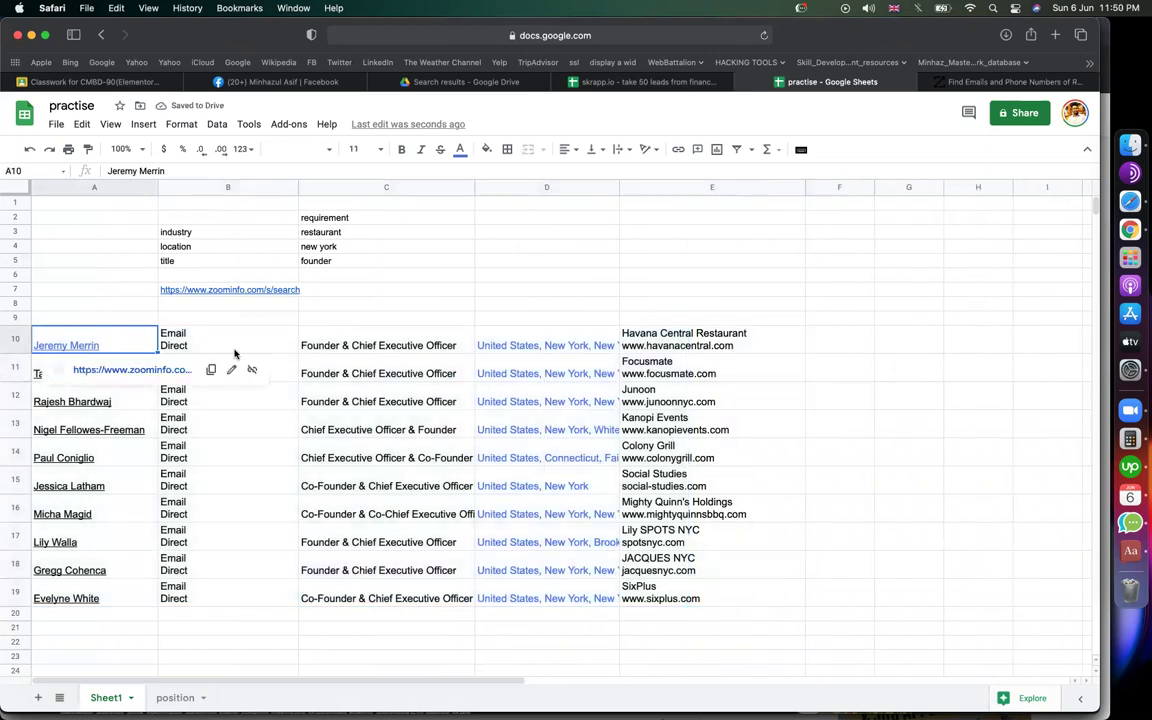
left_click(437, 303)
left_click(545, 275)
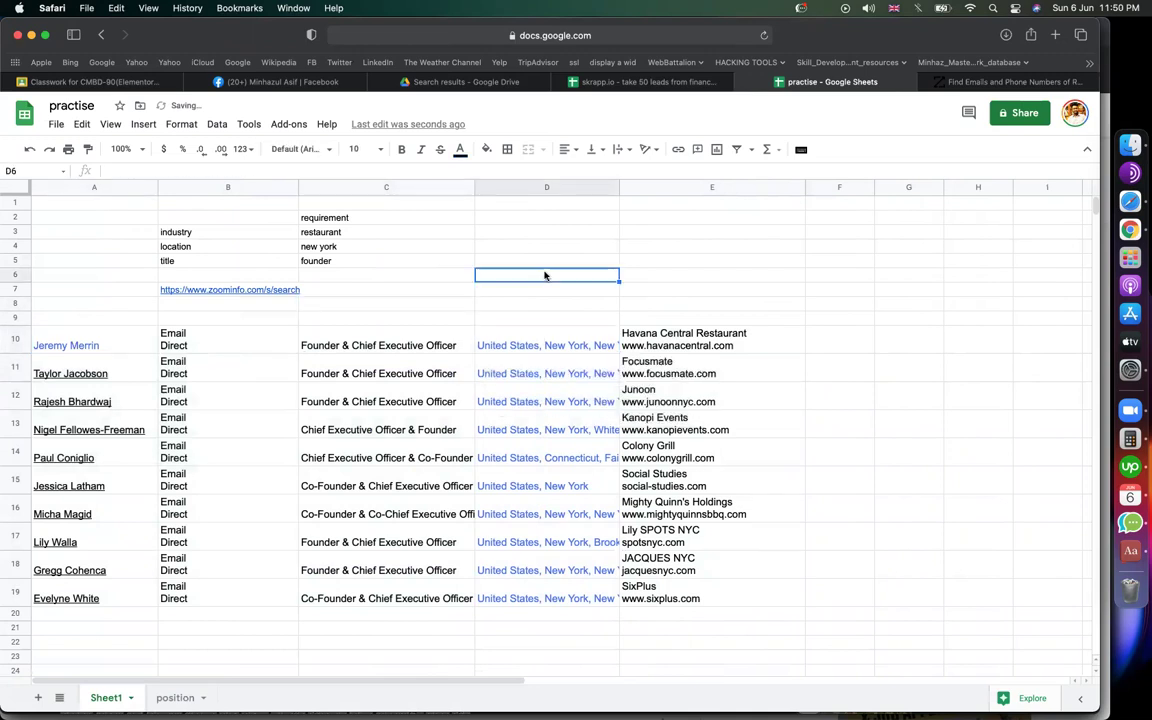
key("super+a")
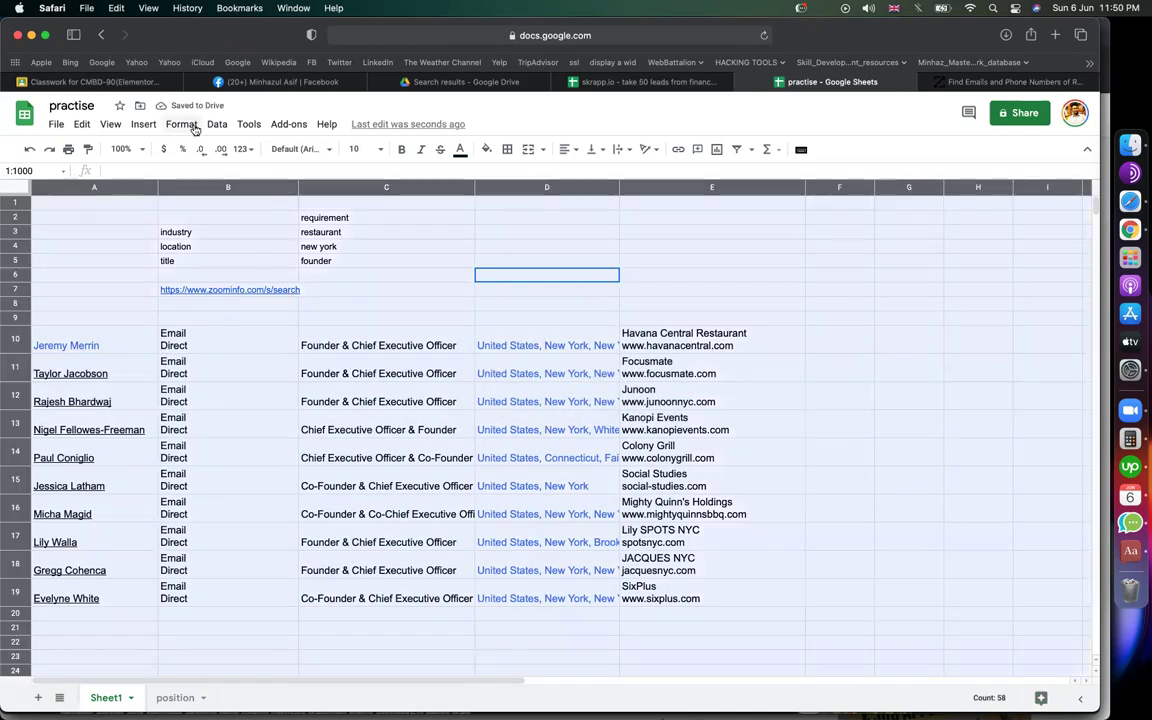
left_click(182, 125)
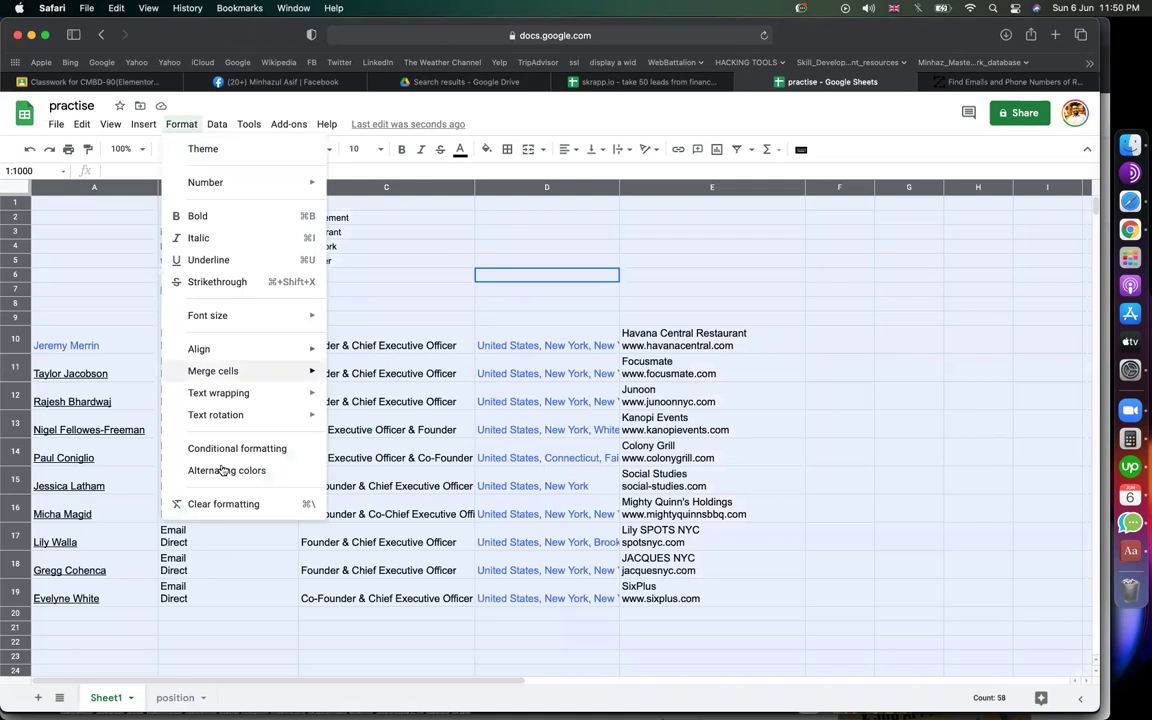
left_click(224, 504)
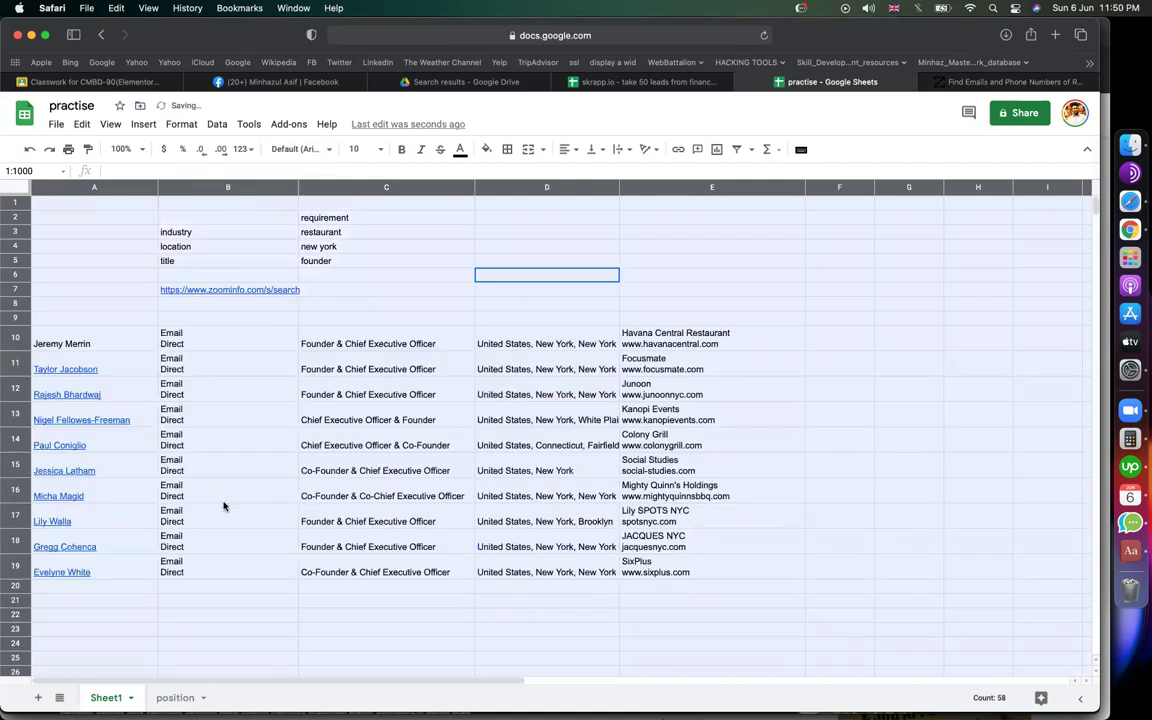
left_click(303, 500)
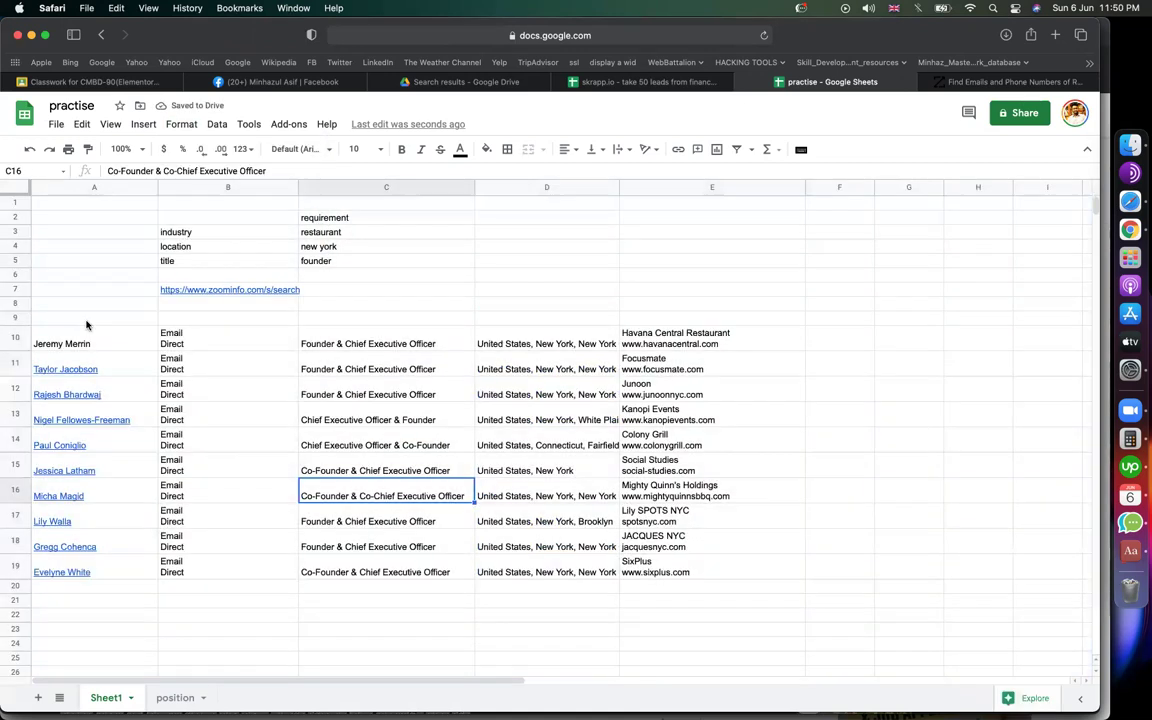
left_click(94, 186)
right_click(93, 186)
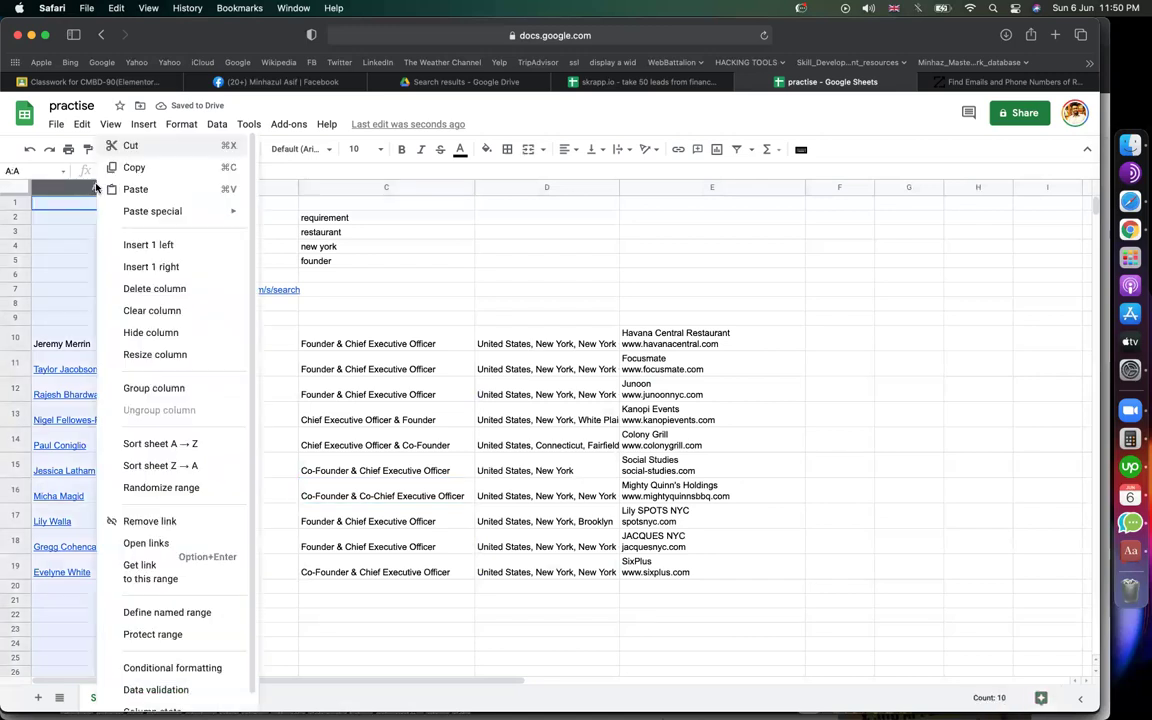
left_click(168, 521)
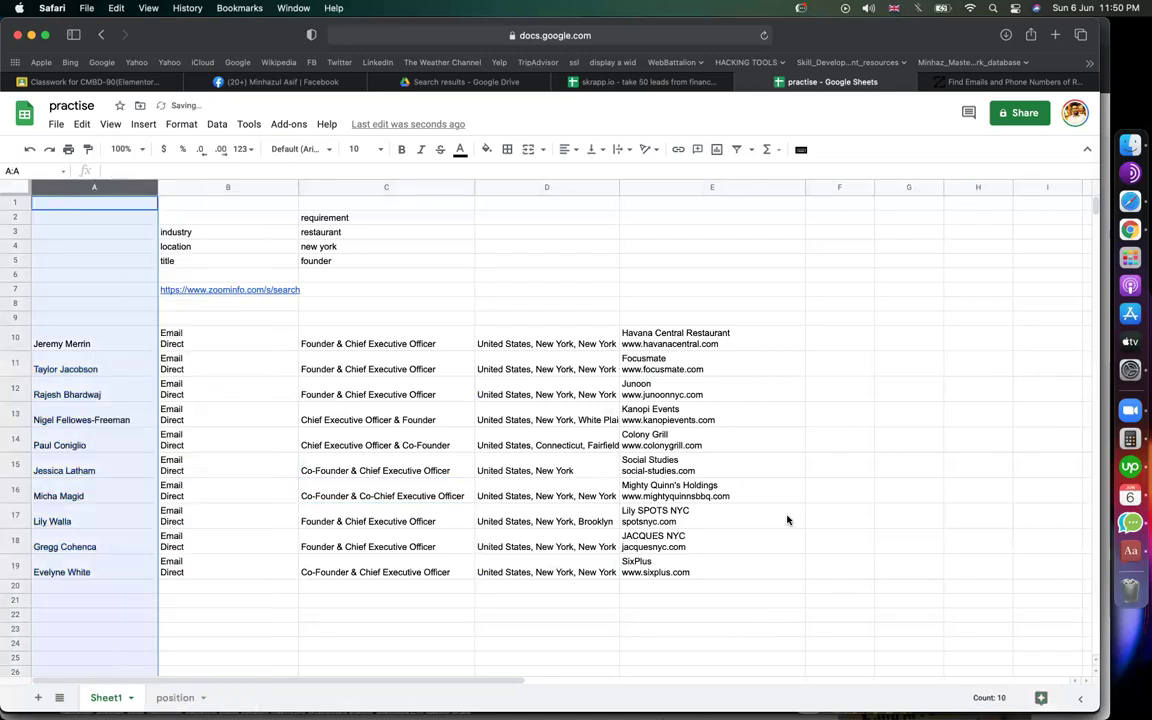
left_click(787, 517)
left_click(88, 338)
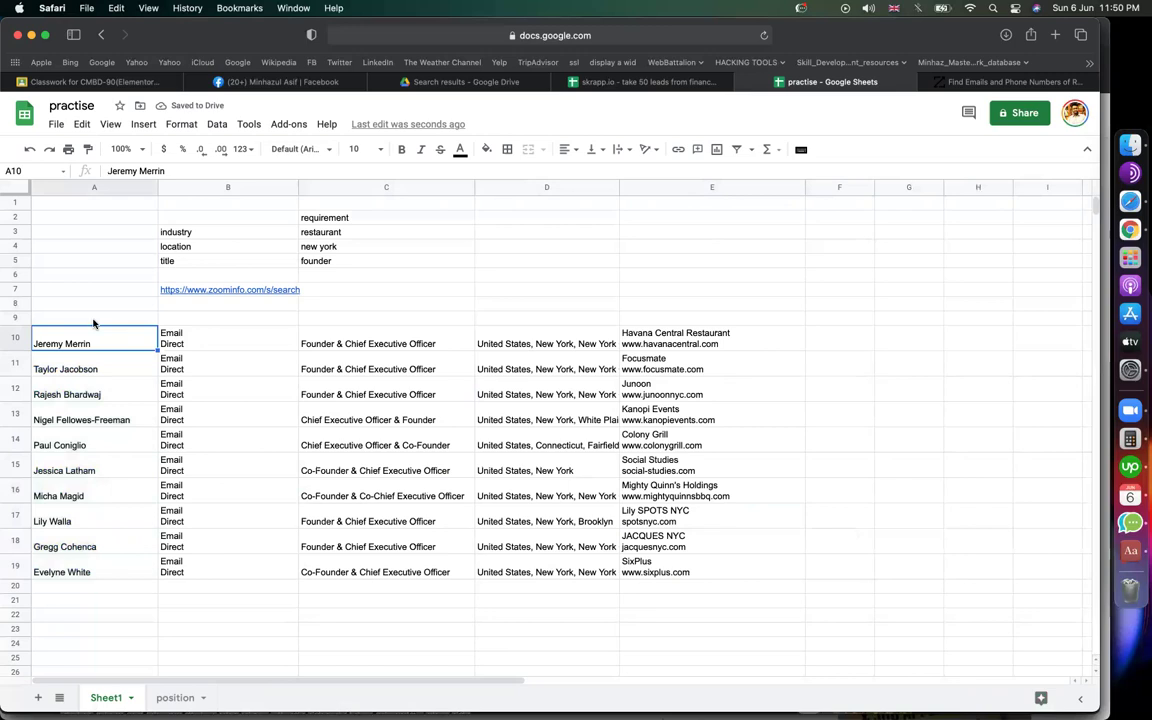
left_click(92, 318)
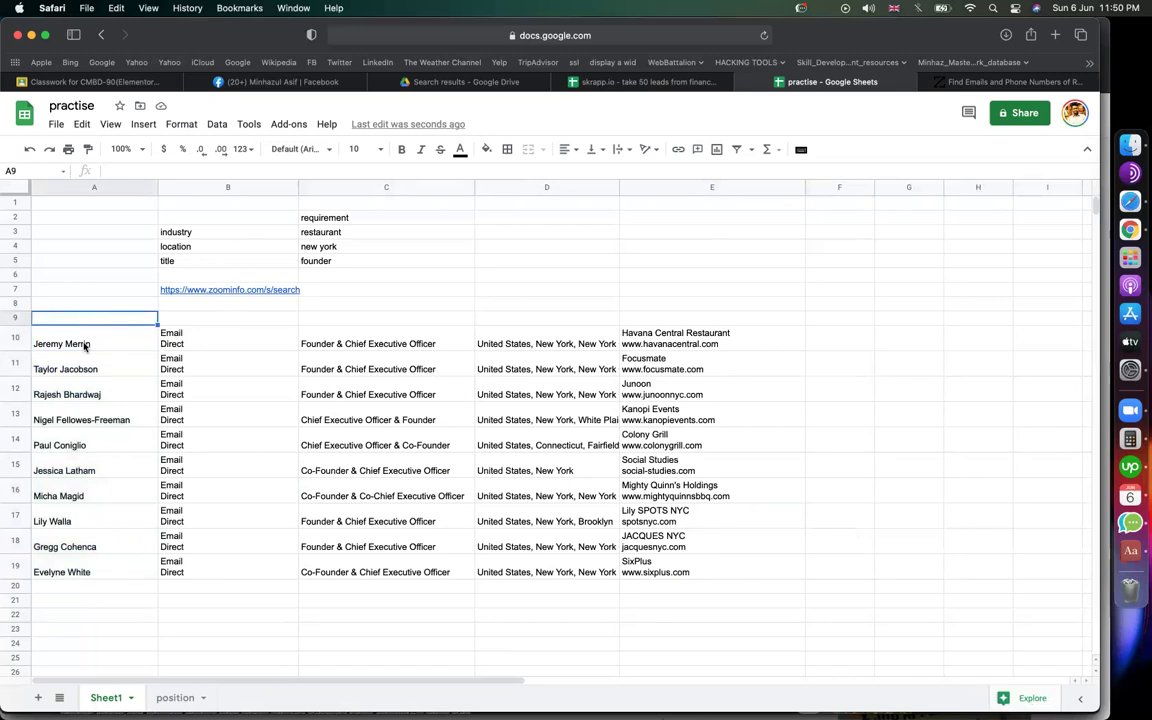
double_click(88, 340)
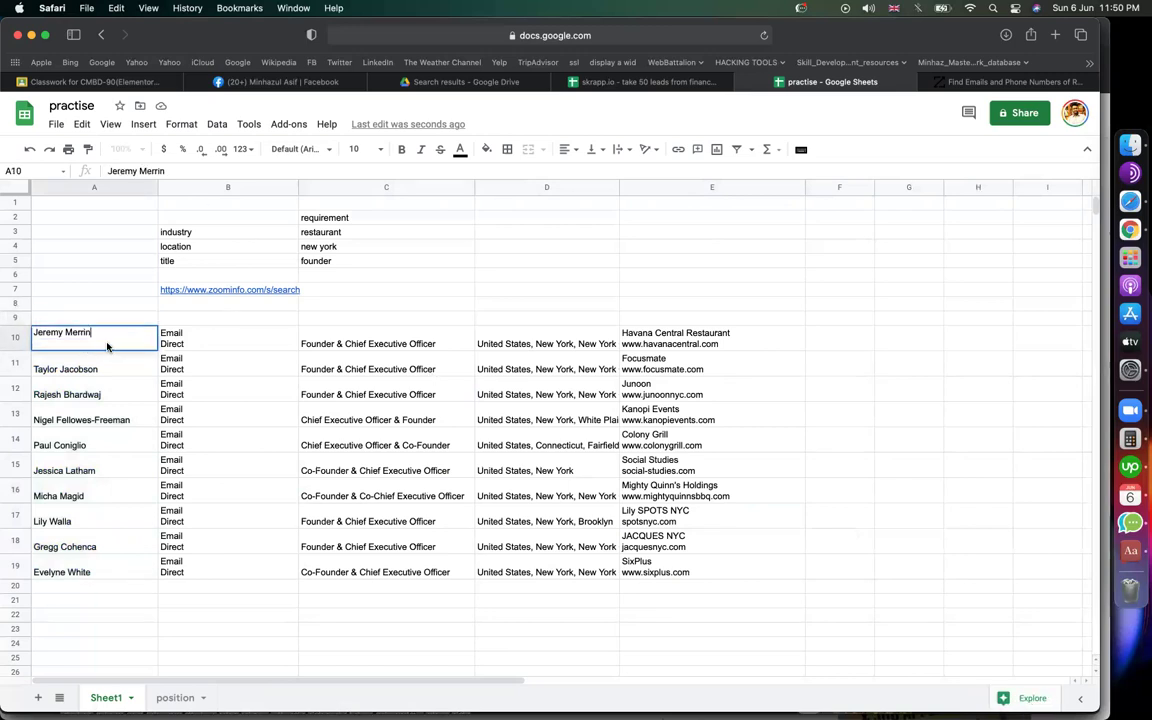
left_click(565, 261)
left_click(600, 82)
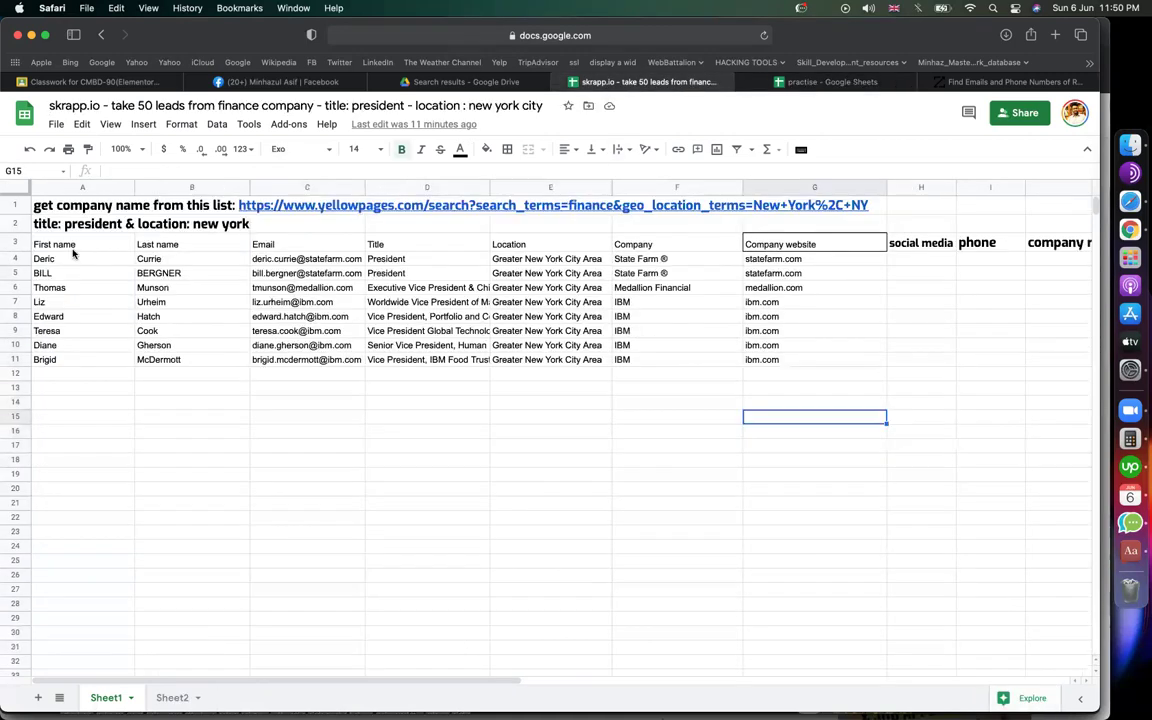
left_click(130, 244)
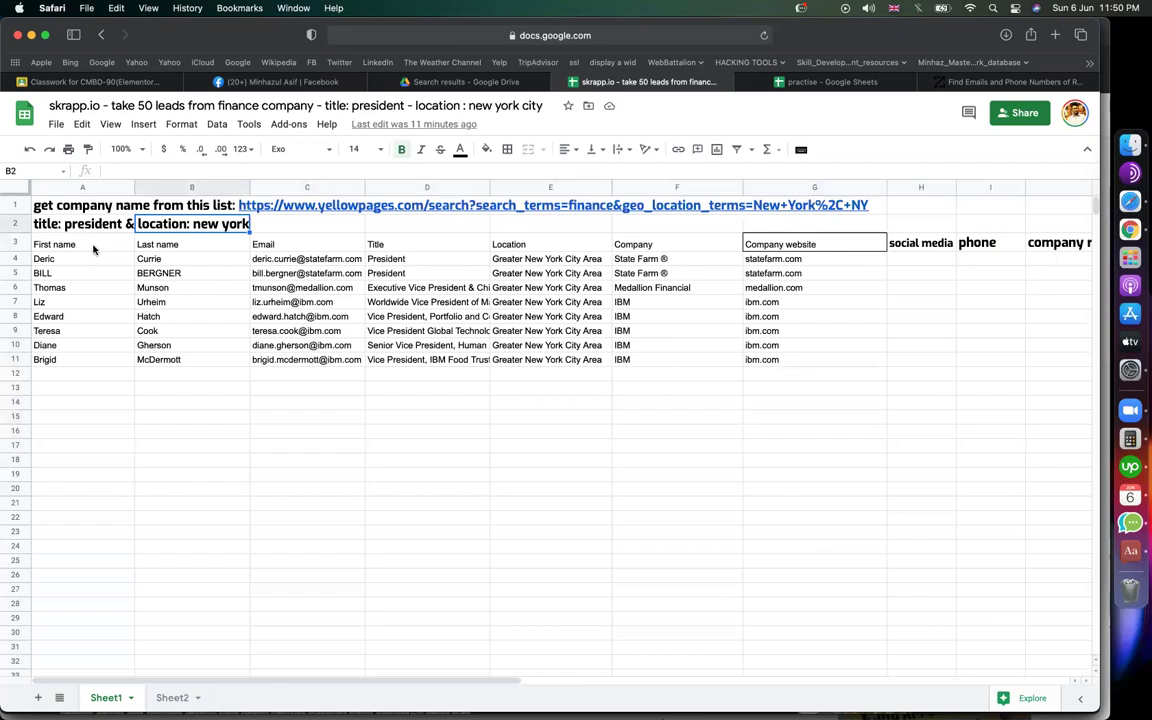
key("Right")
key("Down")
key("Left")
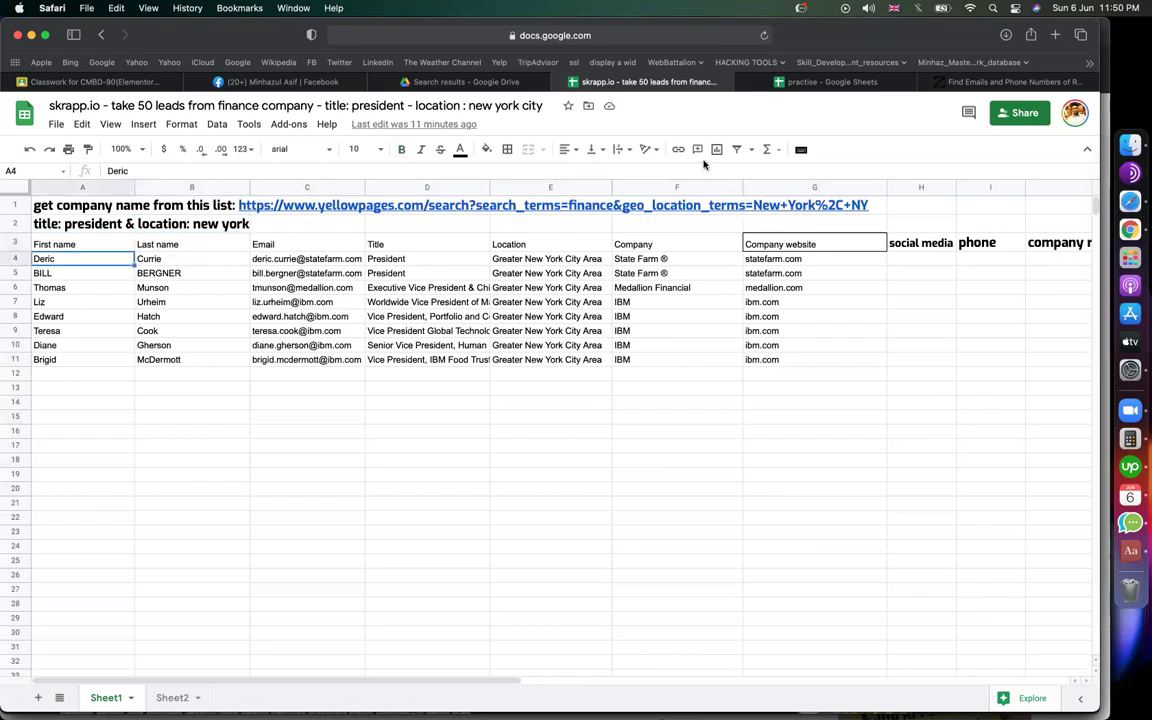
key("Right")
left_click(838, 81)
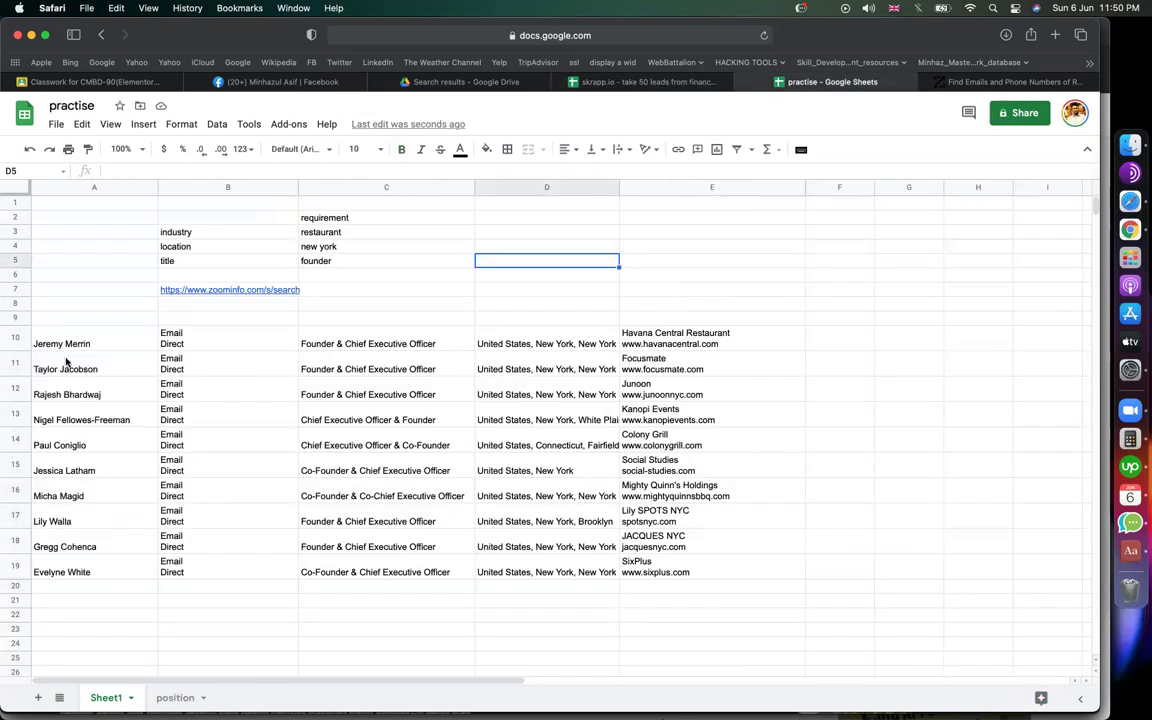
left_click(55, 367)
left_click(88, 344)
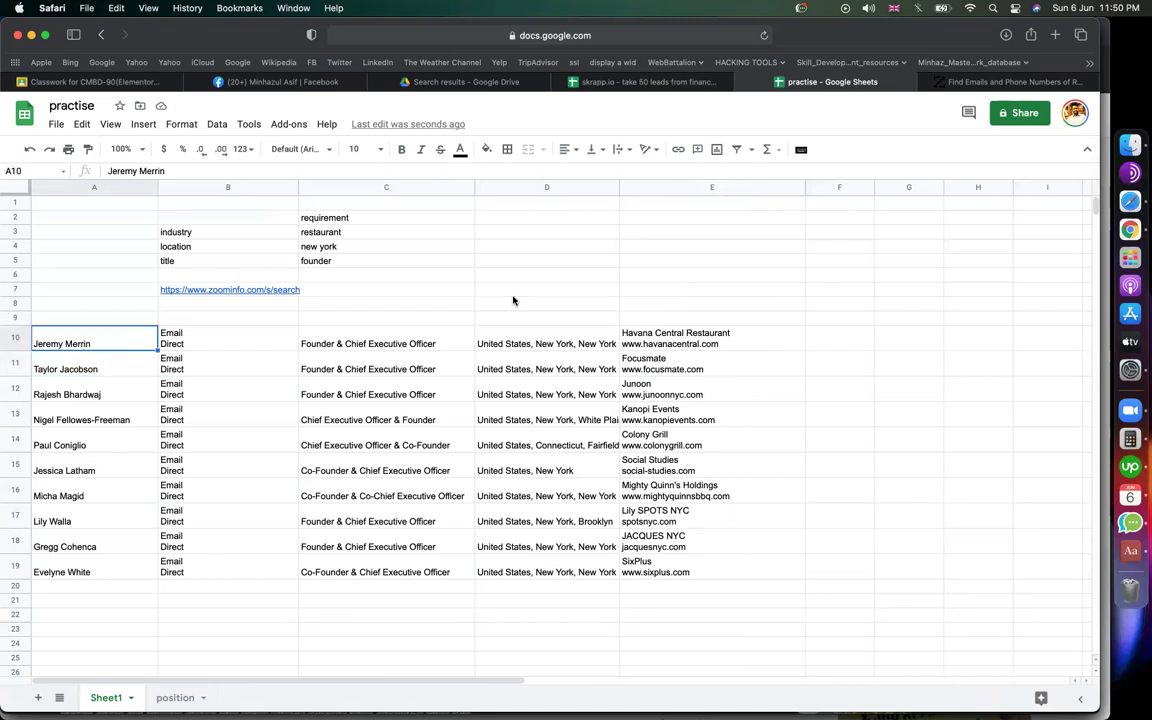
left_click(755, 277)
left_click(77, 345)
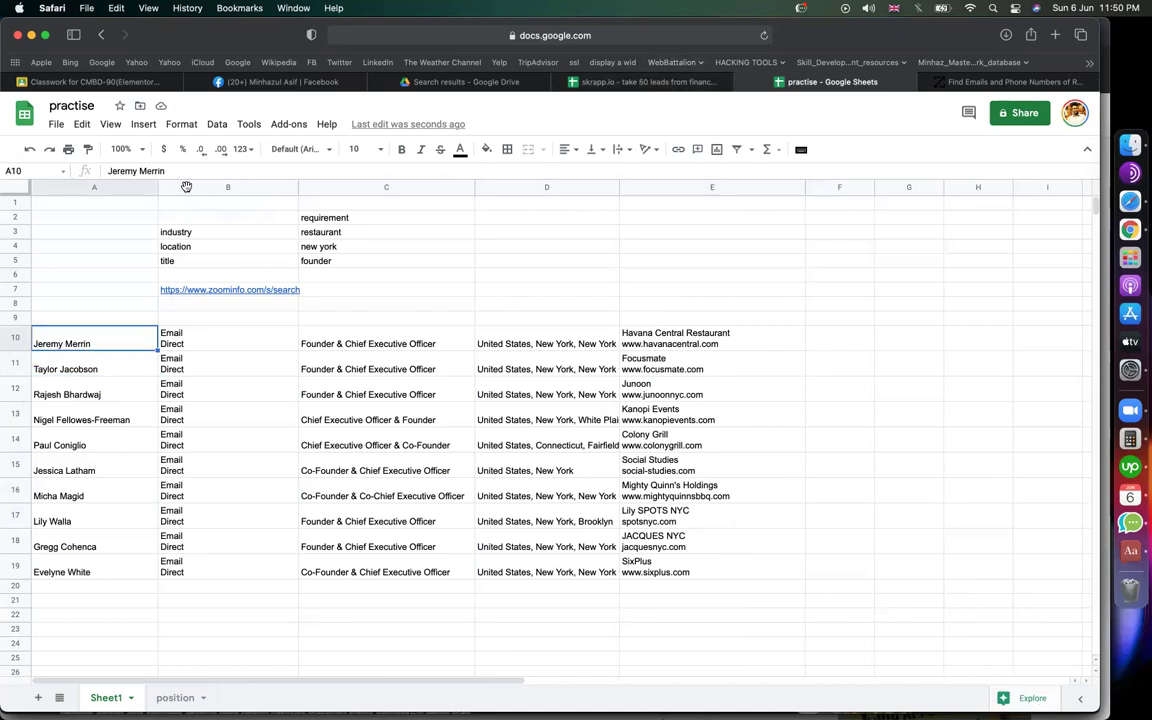
left_click(186, 187)
Step: Insert an empty column before B and move the surname Merrin into B10
right_click(186, 188)
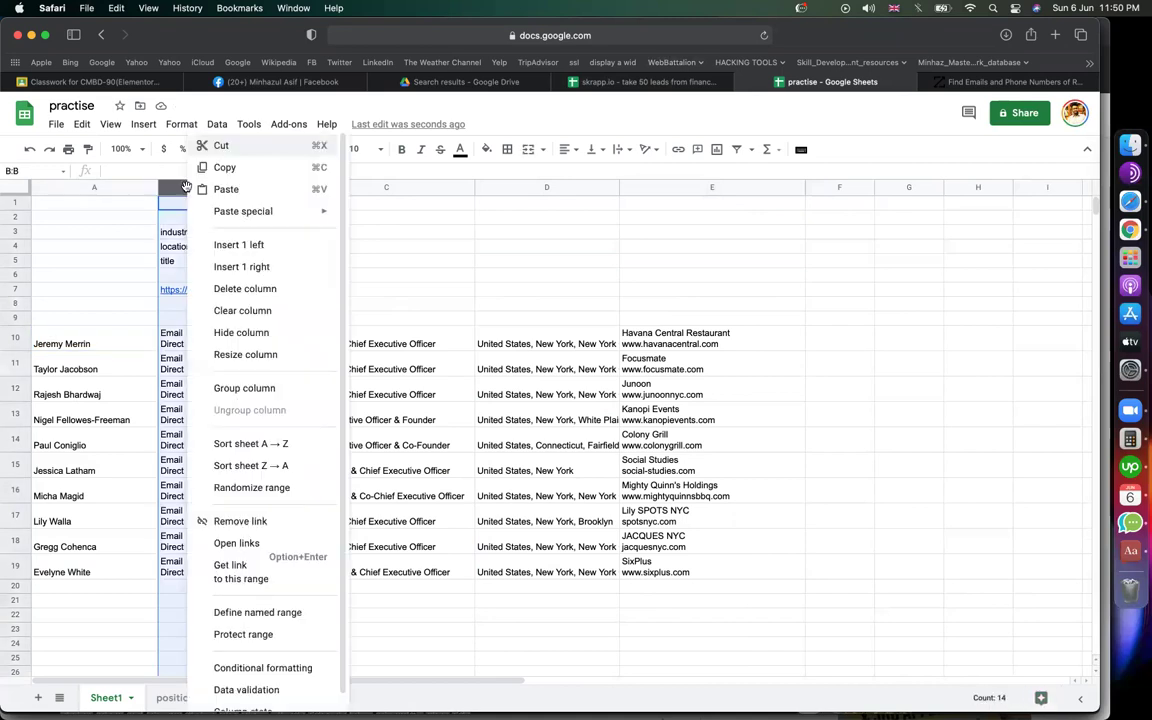
left_click(228, 242)
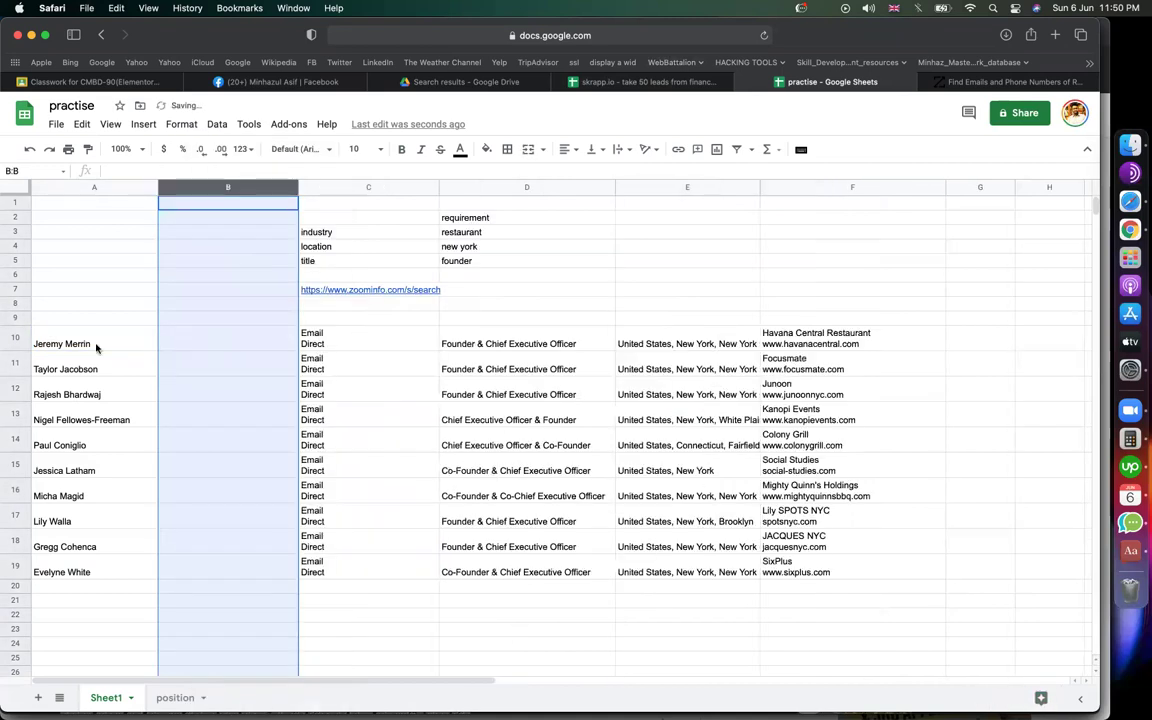
left_click(78, 335)
double_click(79, 335)
key("BackSpace")
left_click(198, 332)
type("Merrin")
Step: Move the surnames Jacobson and Bhardwaj from column A into B11 and B12
left_click(82, 358)
double_click(83, 357)
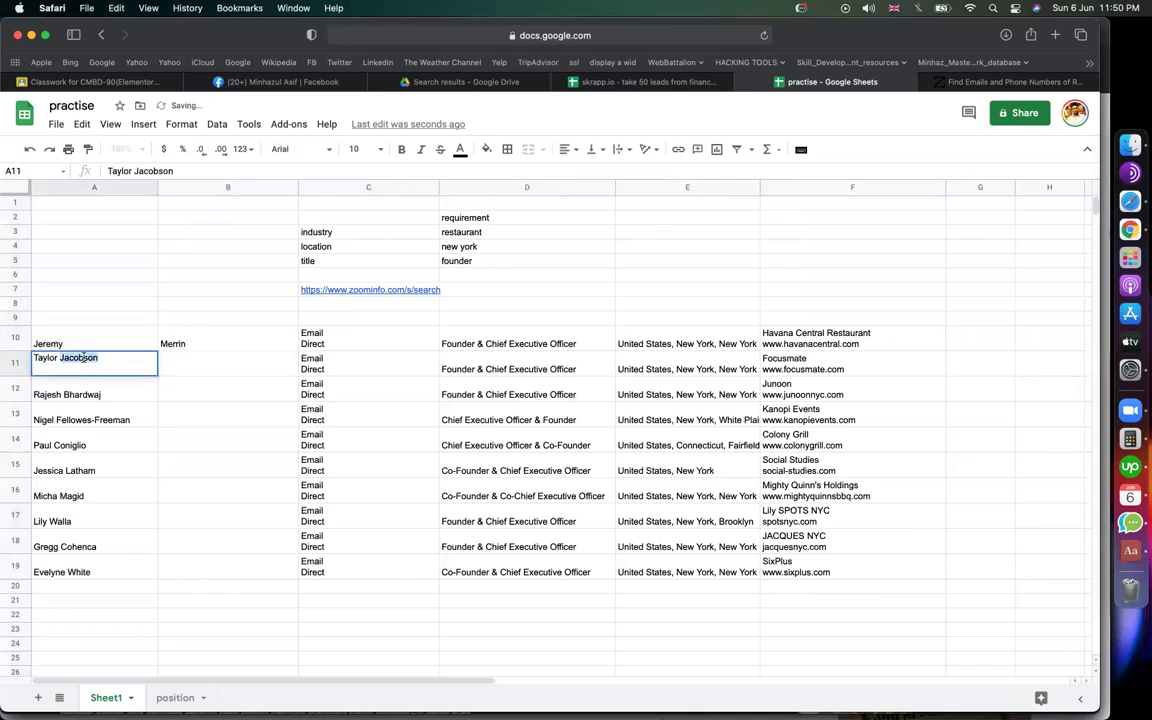
key("cmd+x")
left_click(206, 360)
key("cmd+v")
double_click(84, 383)
double_click(84, 383)
key("cmd+x")
double_click(175, 392)
key("cmd+v")
left_click(121, 330)
left_click(119, 322)
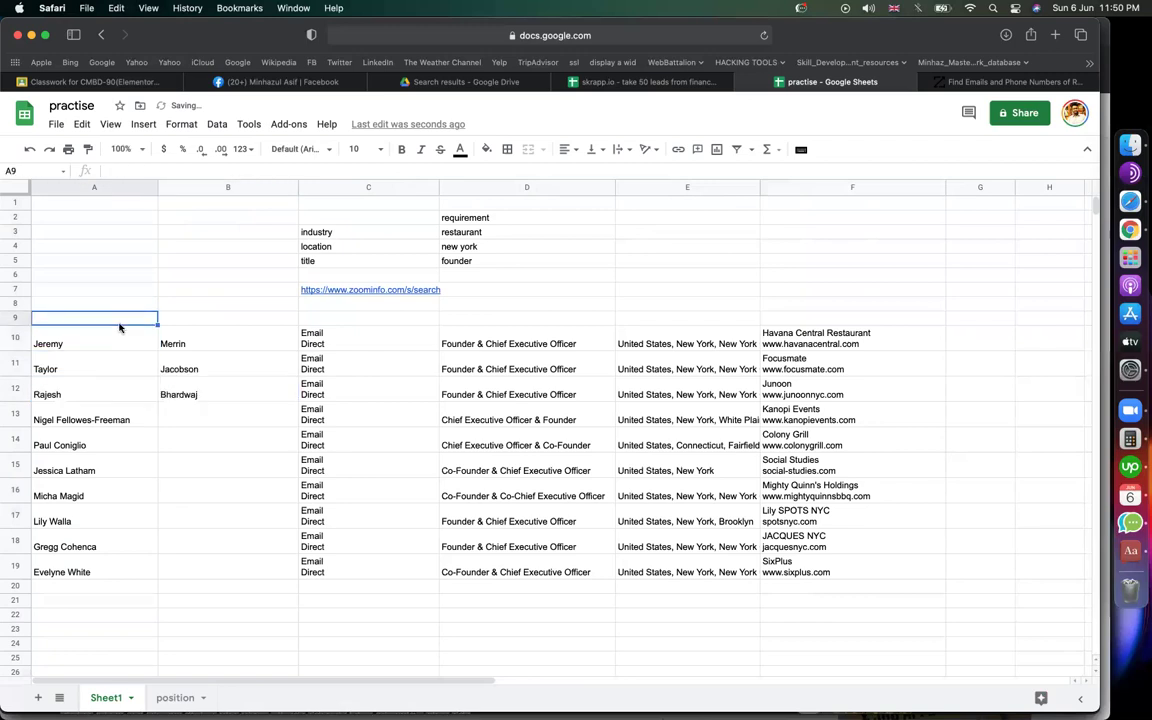
Step: Enter headers first name, last name and email in A9:C9, removing the stray 'Direct'
type("first name")
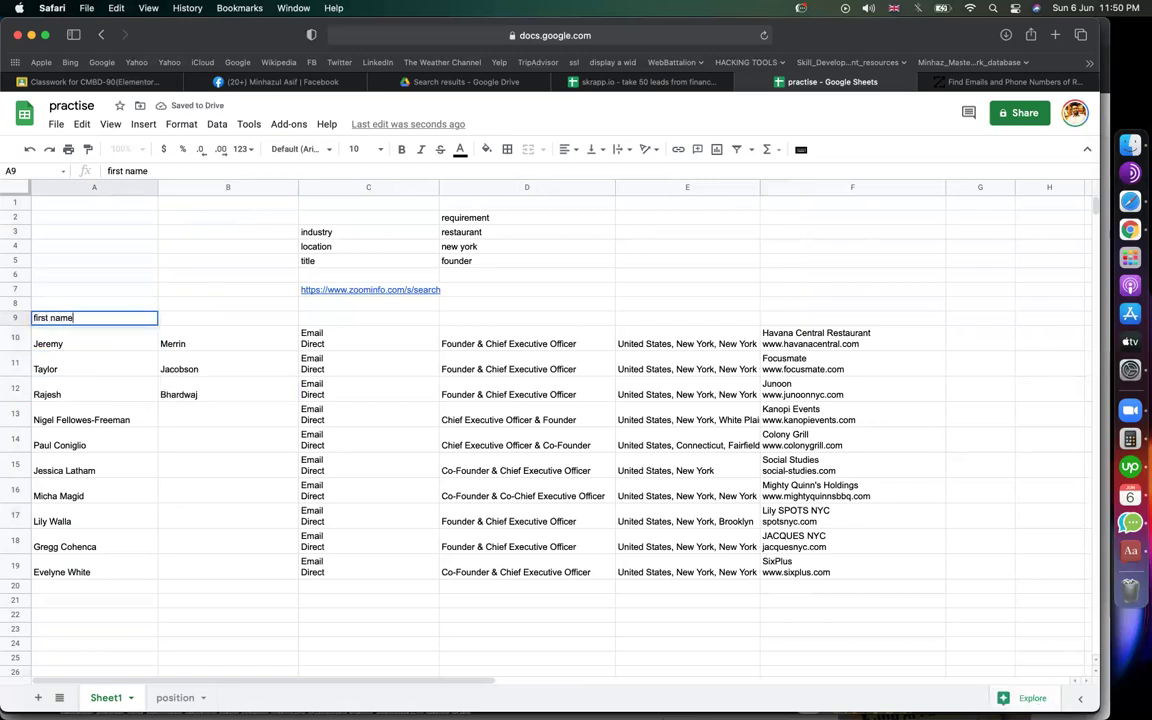
key("Tab")
type("la")
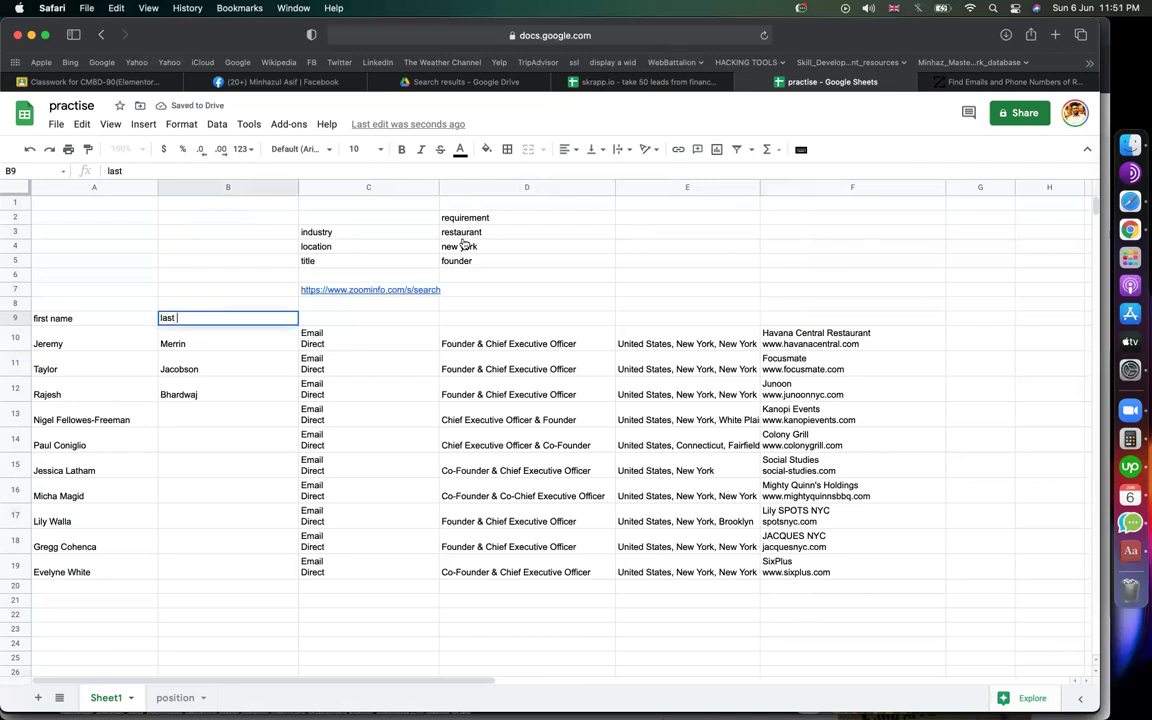
type("st name")
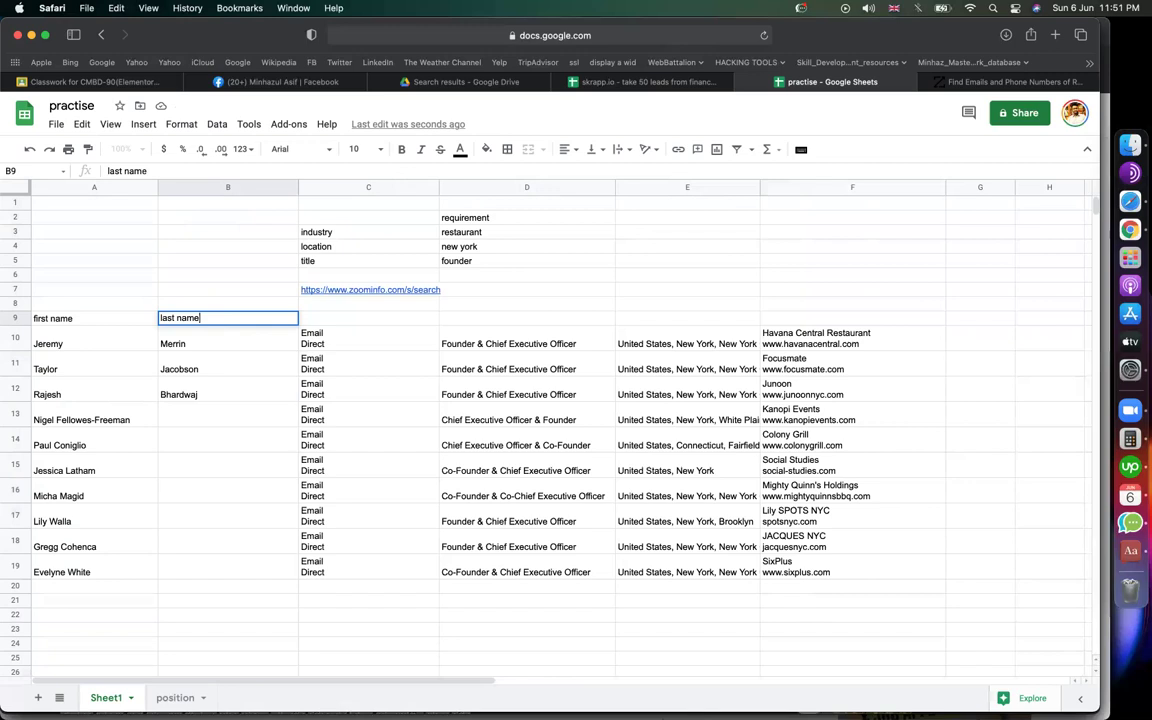
key("Return")
left_click(344, 319)
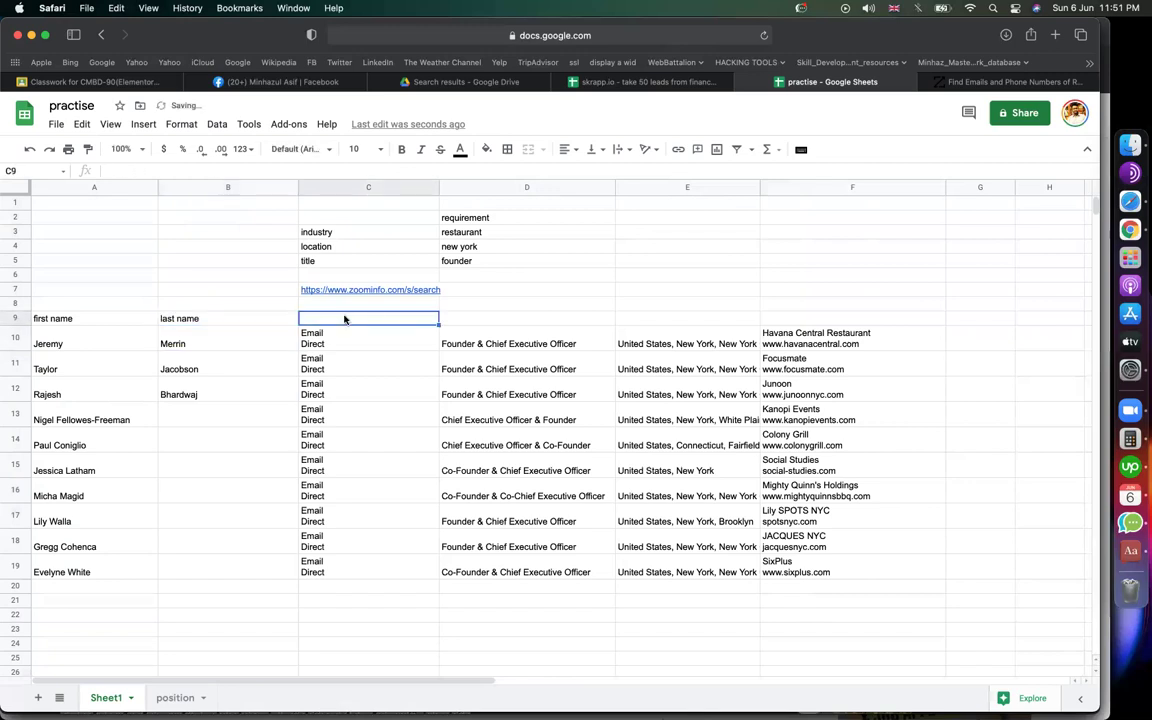
type("email")
left_click(500, 304)
double_click(355, 328)
key("BackSpace")
key("BackSpace")
Step: Enter headers title, location and company name in D9:F9 and resize column F
left_click(489, 322)
type("title")
key("Tab")
type("location")
key("Tab")
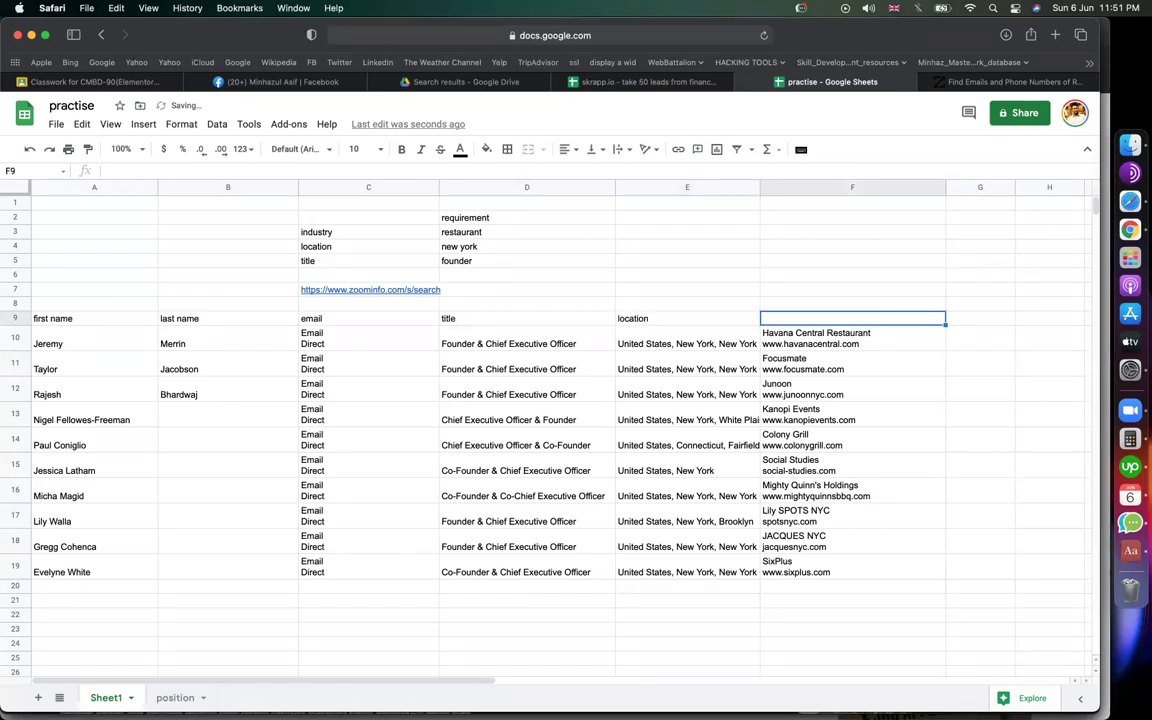
type("company name")
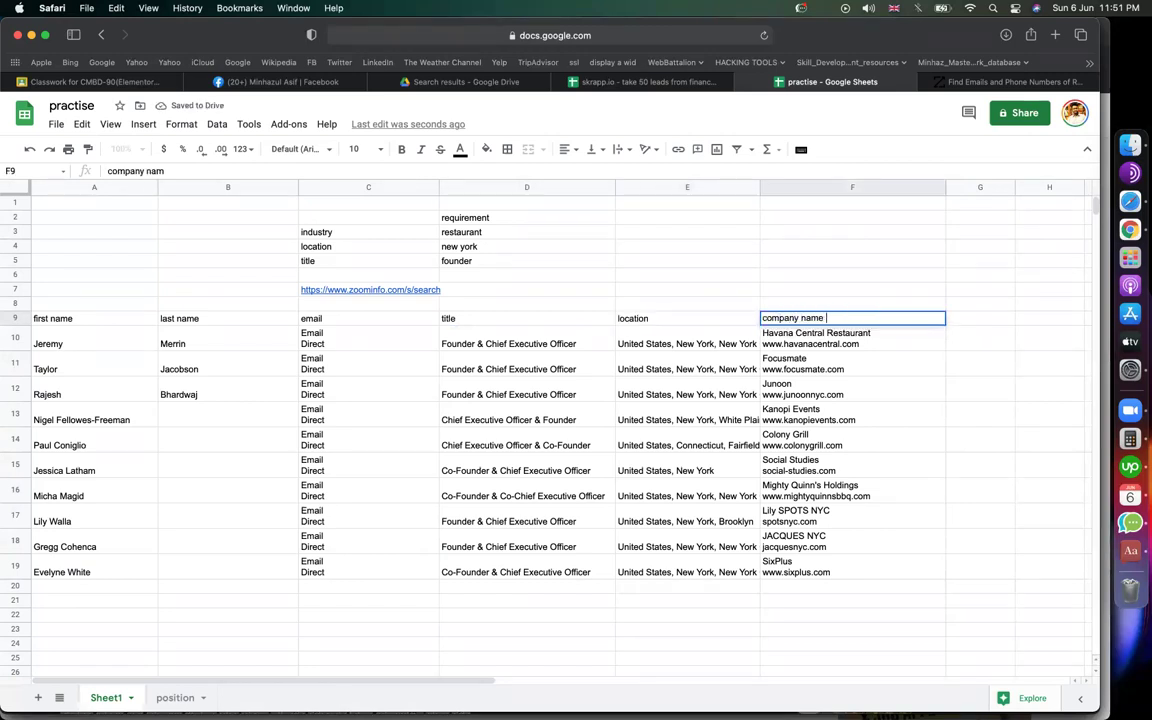
key("Tab")
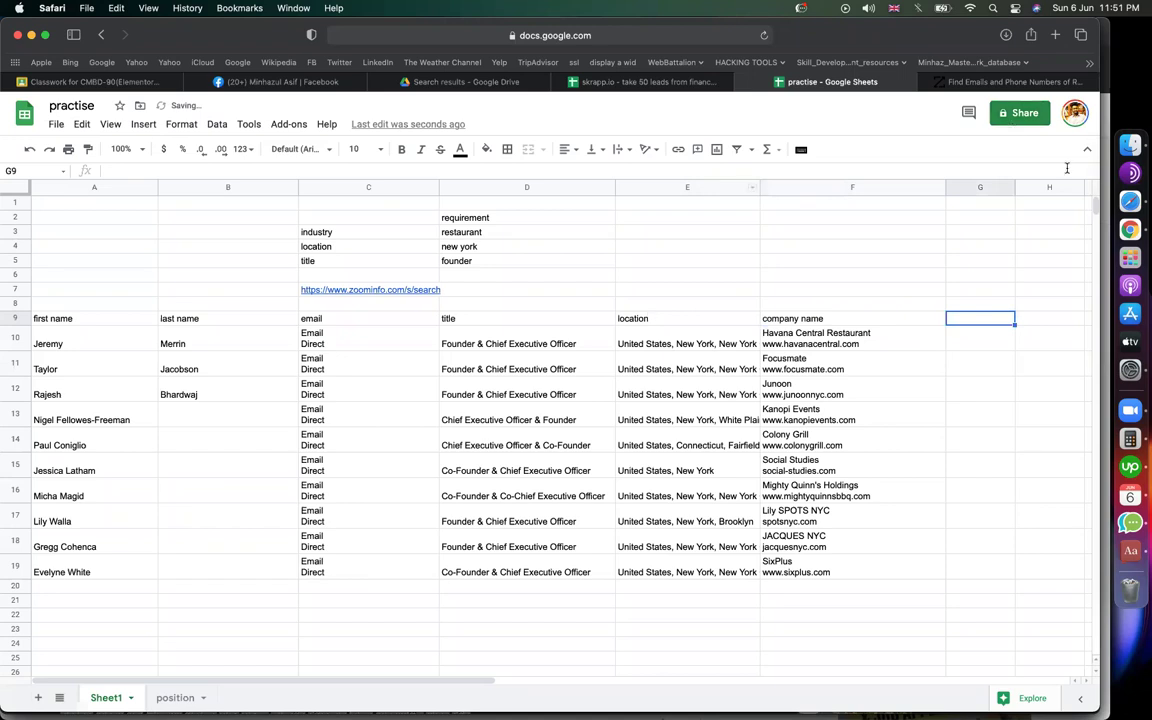
left_click_drag(901, 188, 1034, 188)
type("website")
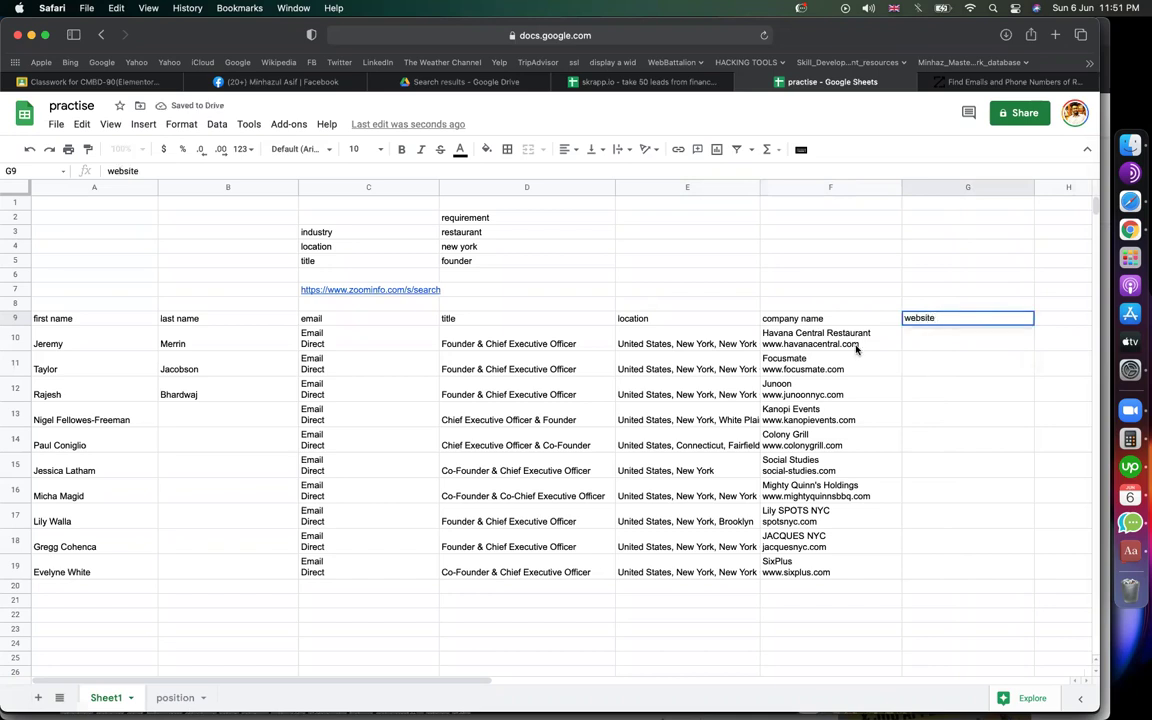
left_click(870, 342)
key("shift+Home")
key("BackSpace")
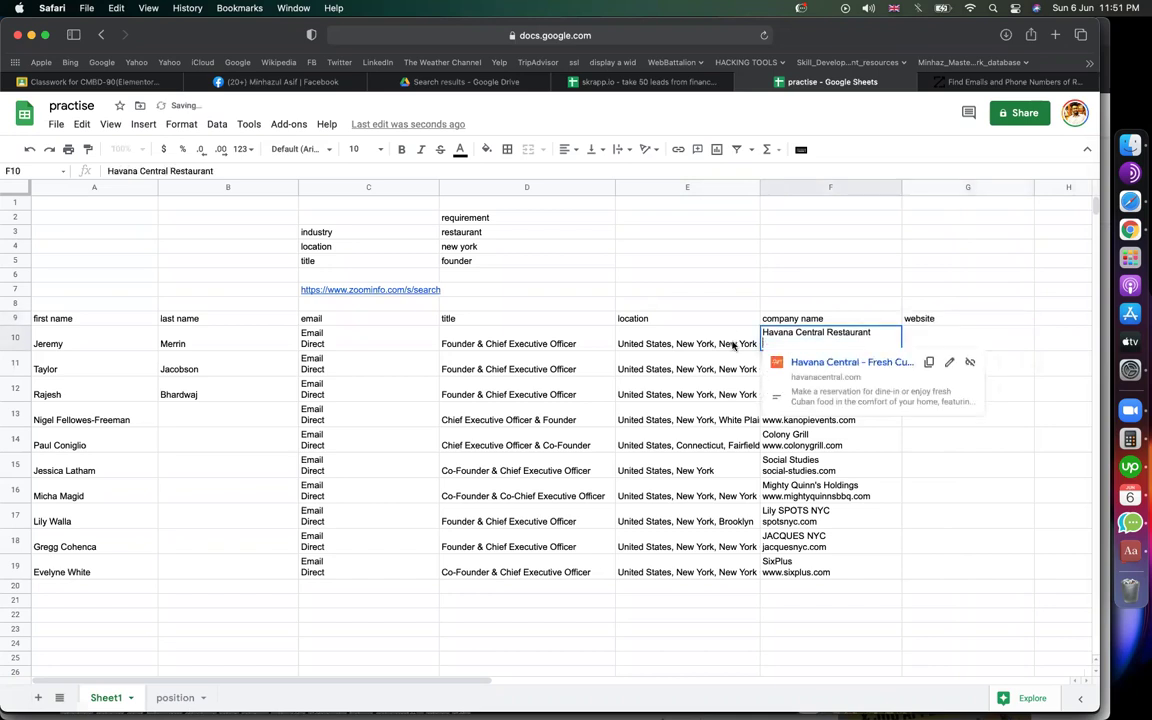
double_click(1002, 334)
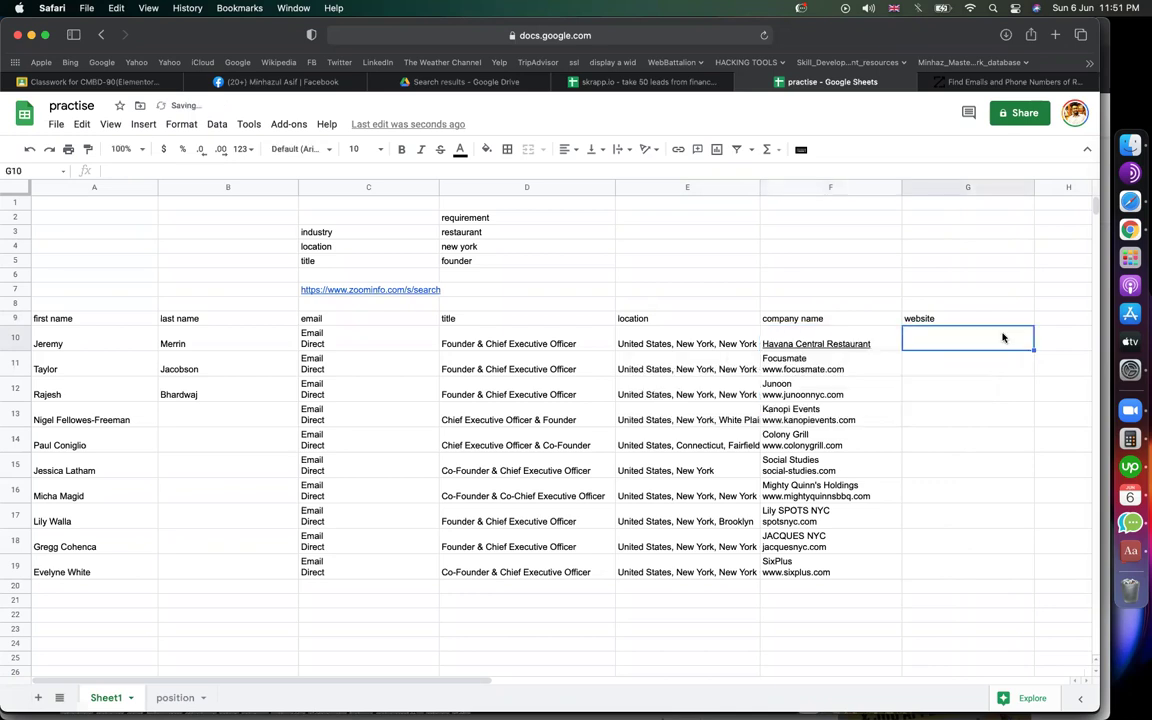
key("super+v")
key("Return")
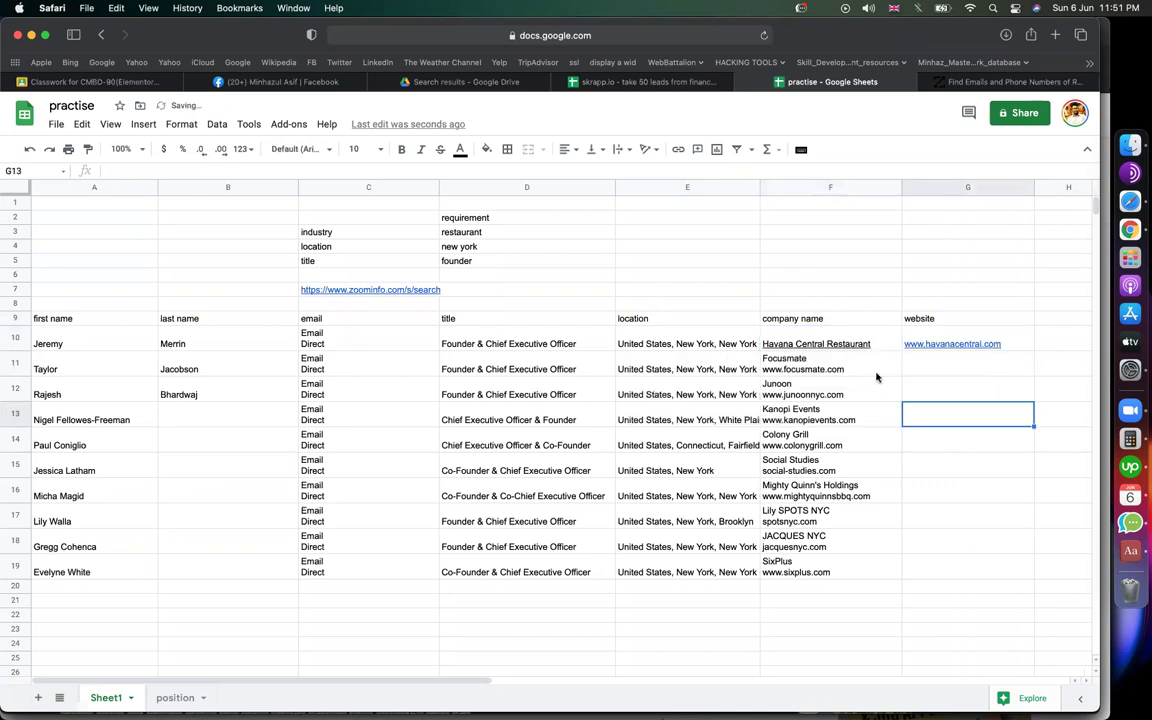
double_click(869, 368)
key("shift+Home")
key("BackSpace")
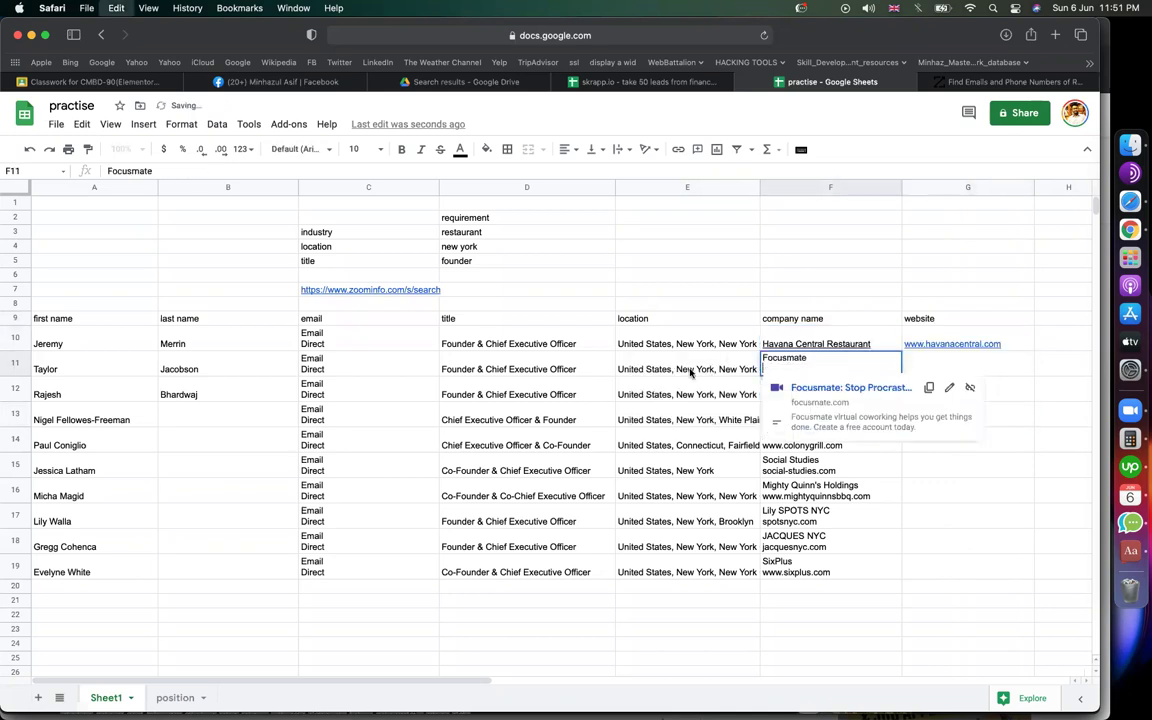
left_click(966, 378)
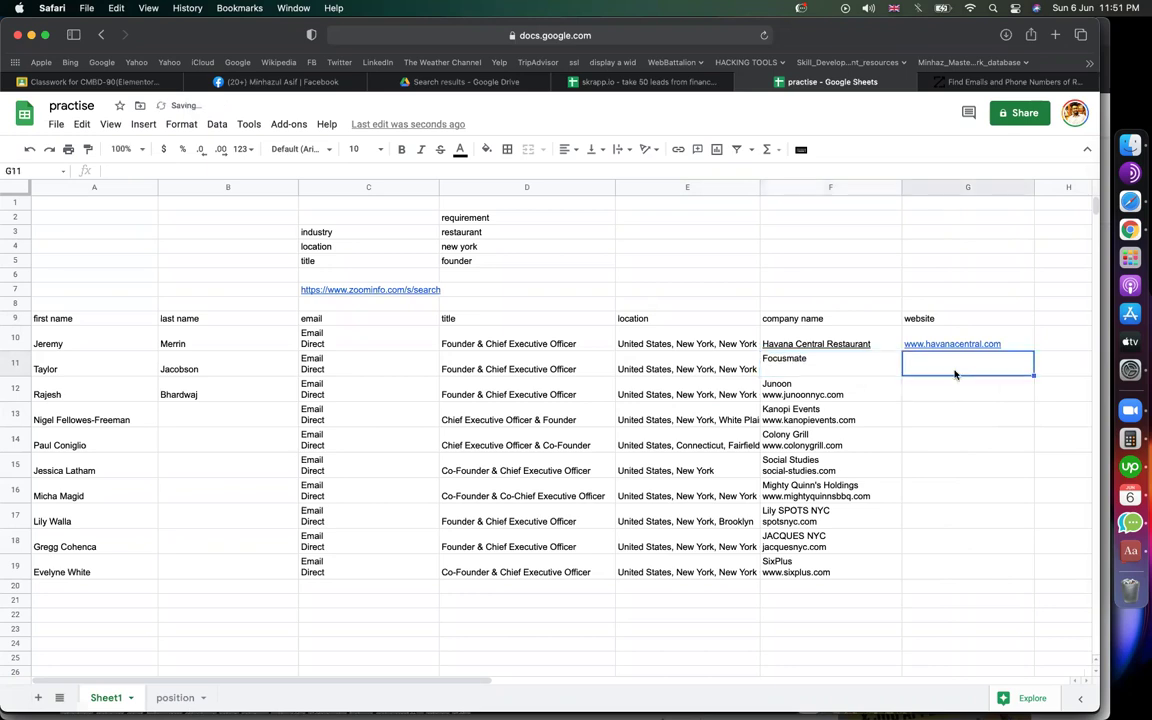
key("super+v")
left_click(949, 429)
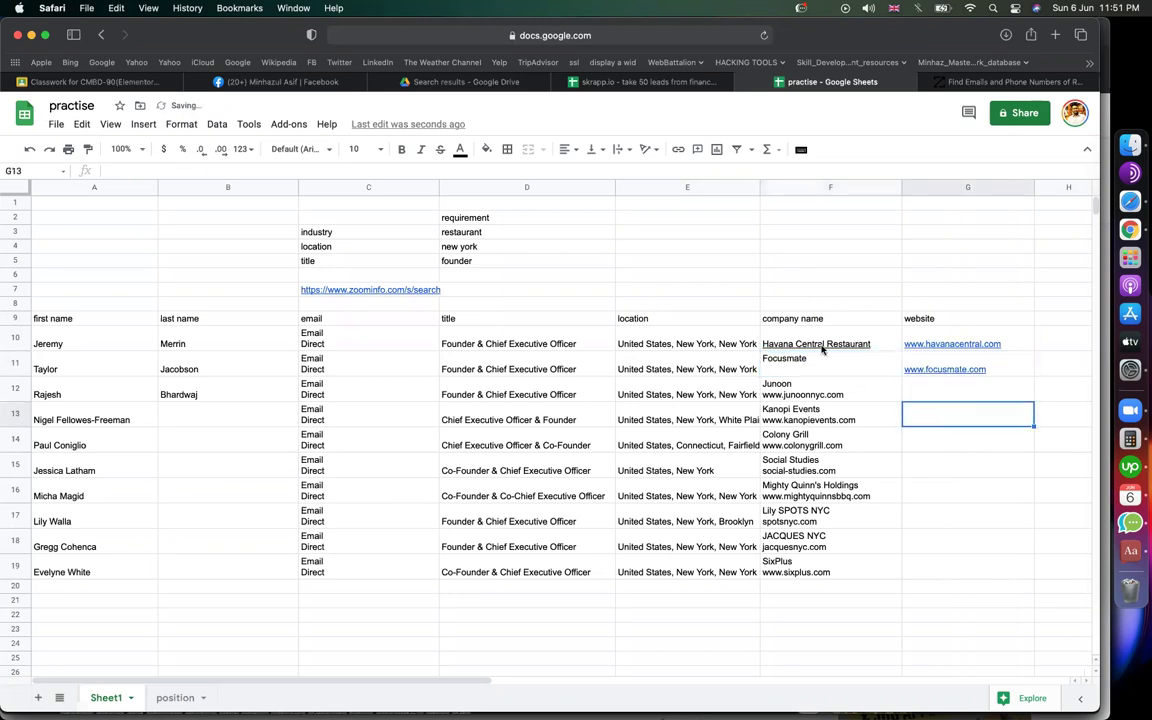
left_click(858, 291)
Step: Remove the links from the selected company and website cells
left_click(921, 390, "shift")
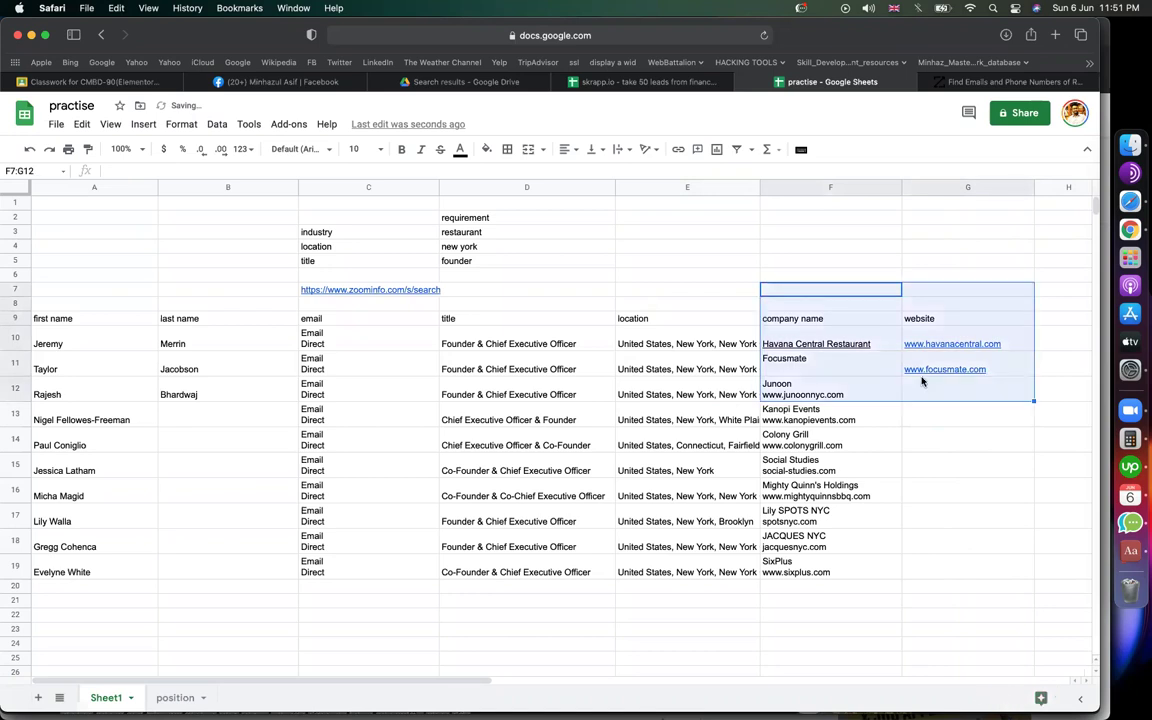
right_click(921, 388)
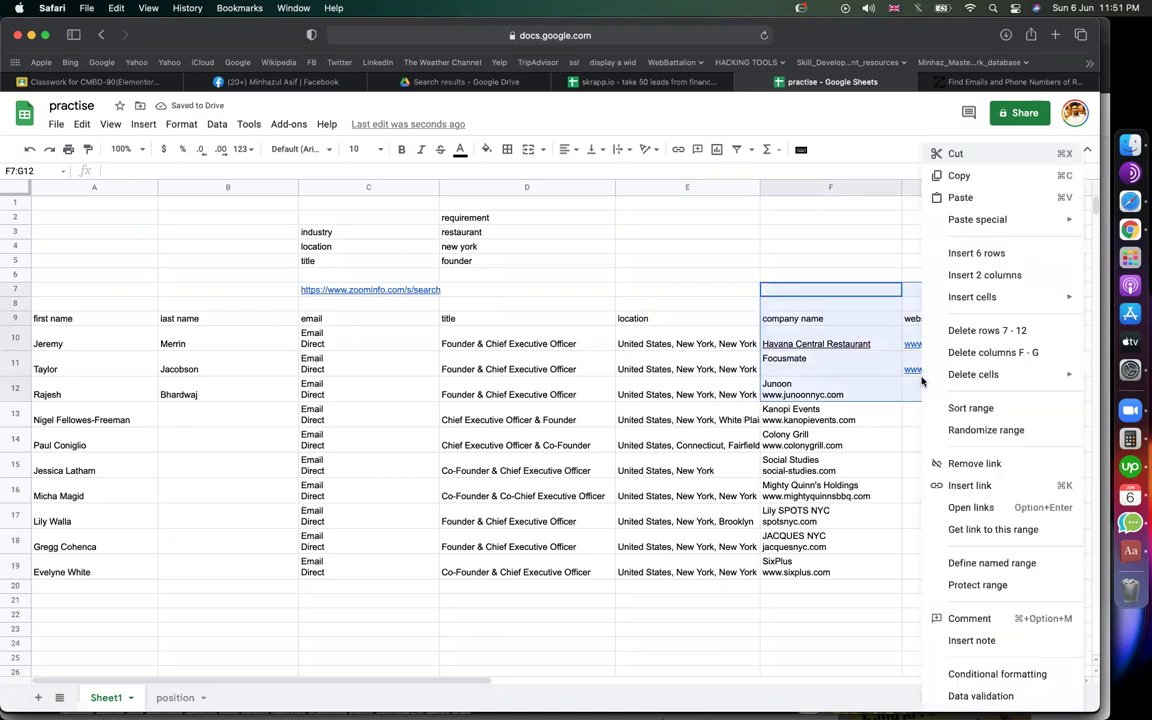
left_click(960, 463)
left_click(885, 540)
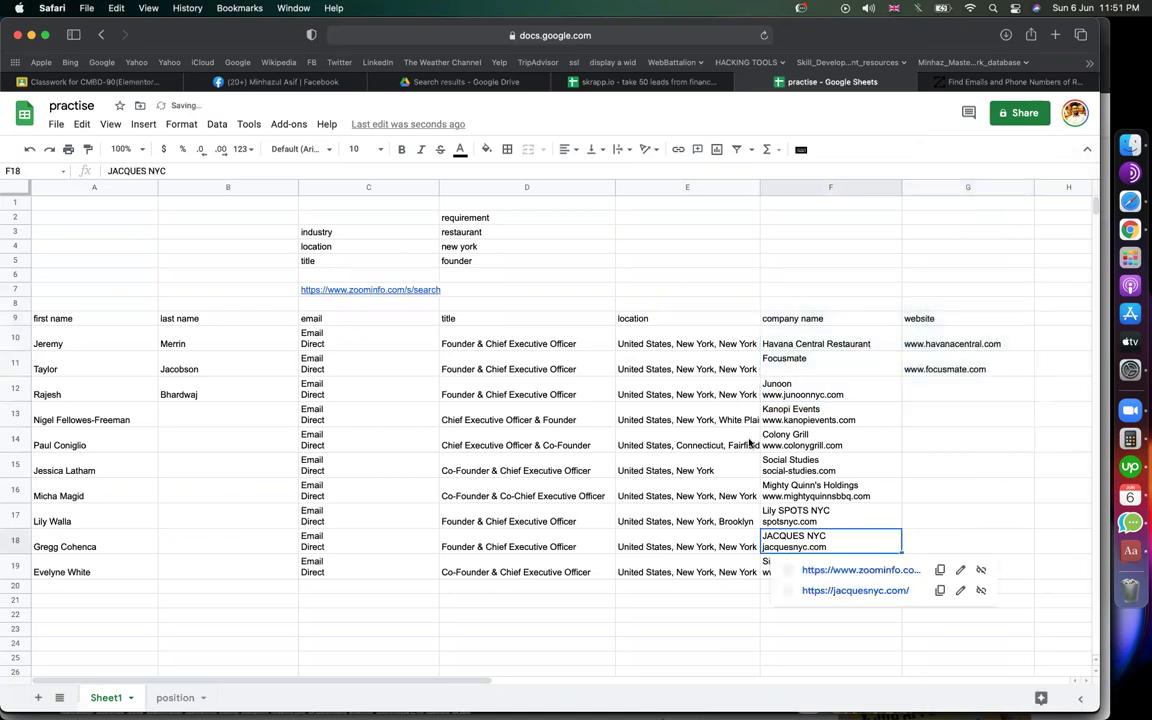
Step: Format header row A9:G9 as bold 14-point text with a light green fill
left_click(828, 367)
left_click_drag(60, 318, 861, 322)
left_click(372, 149)
type("14")
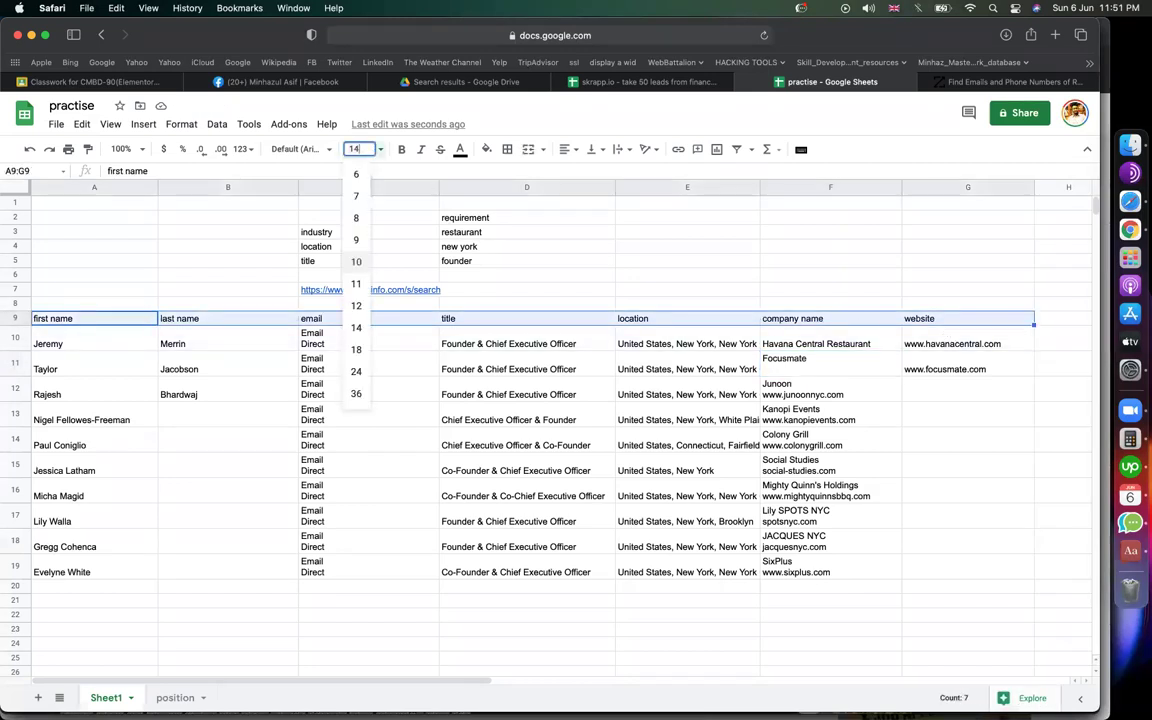
key("Return")
left_click(401, 150)
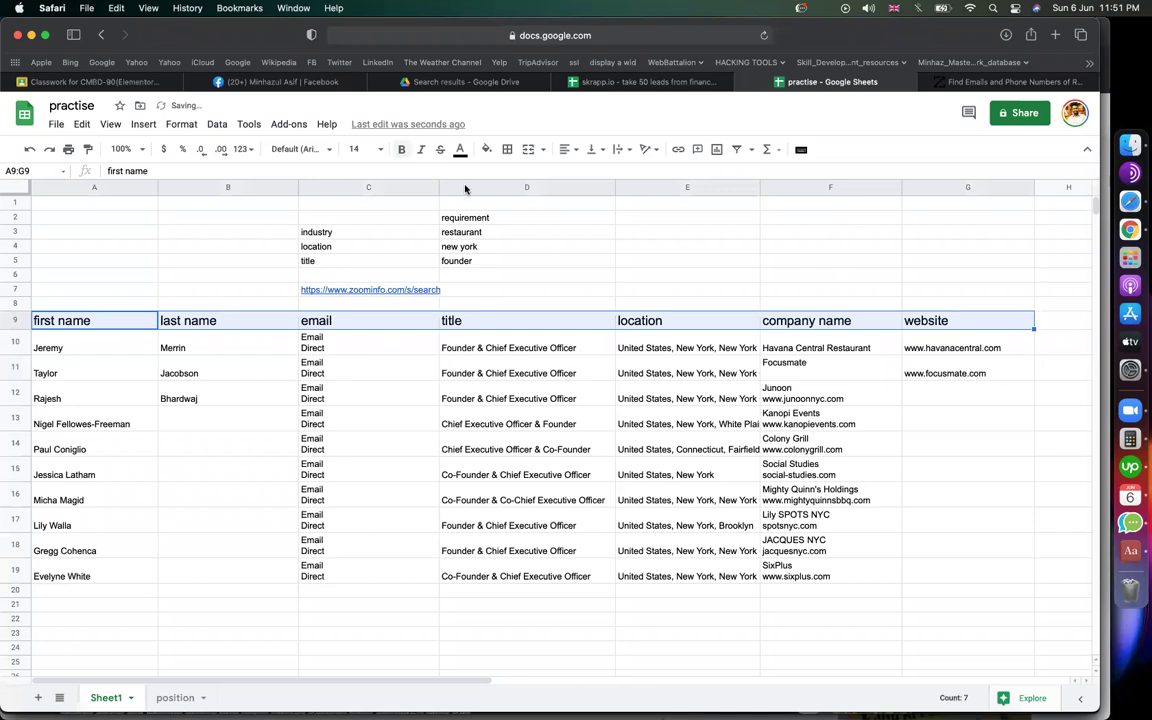
left_click(486, 149)
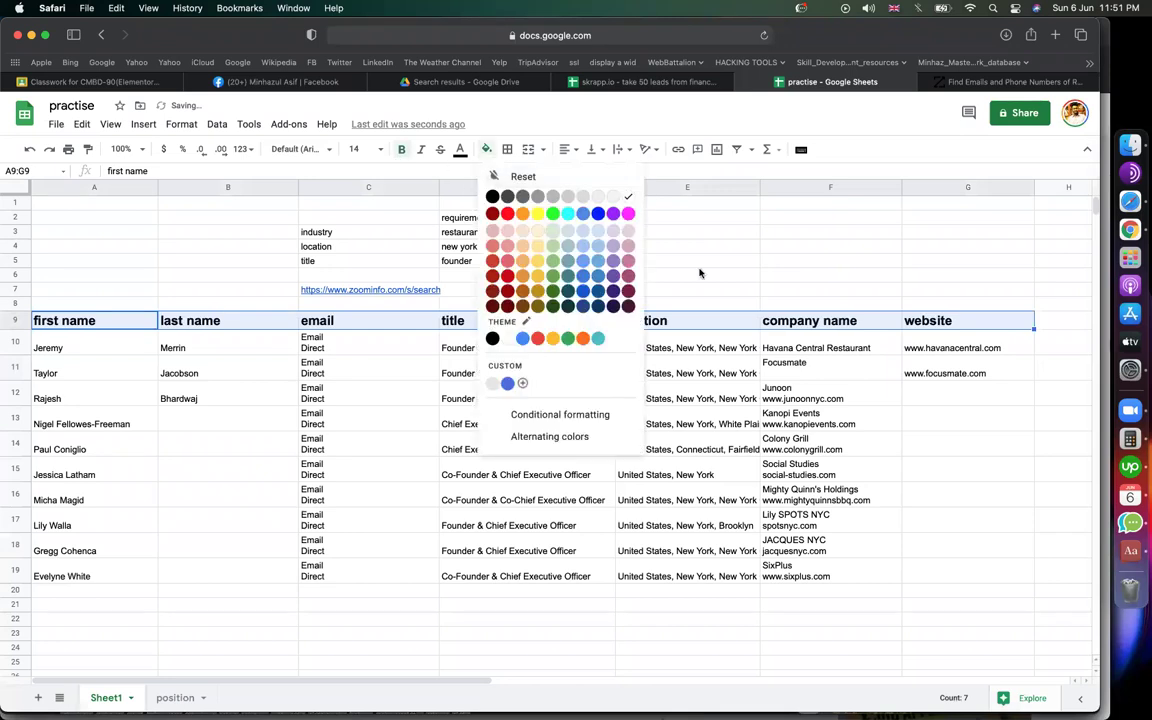
left_click(552, 231)
left_click(247, 368)
Step: Select the Email/Direct placeholder entries in C10:C19
key("Up")
left_click(968, 503)
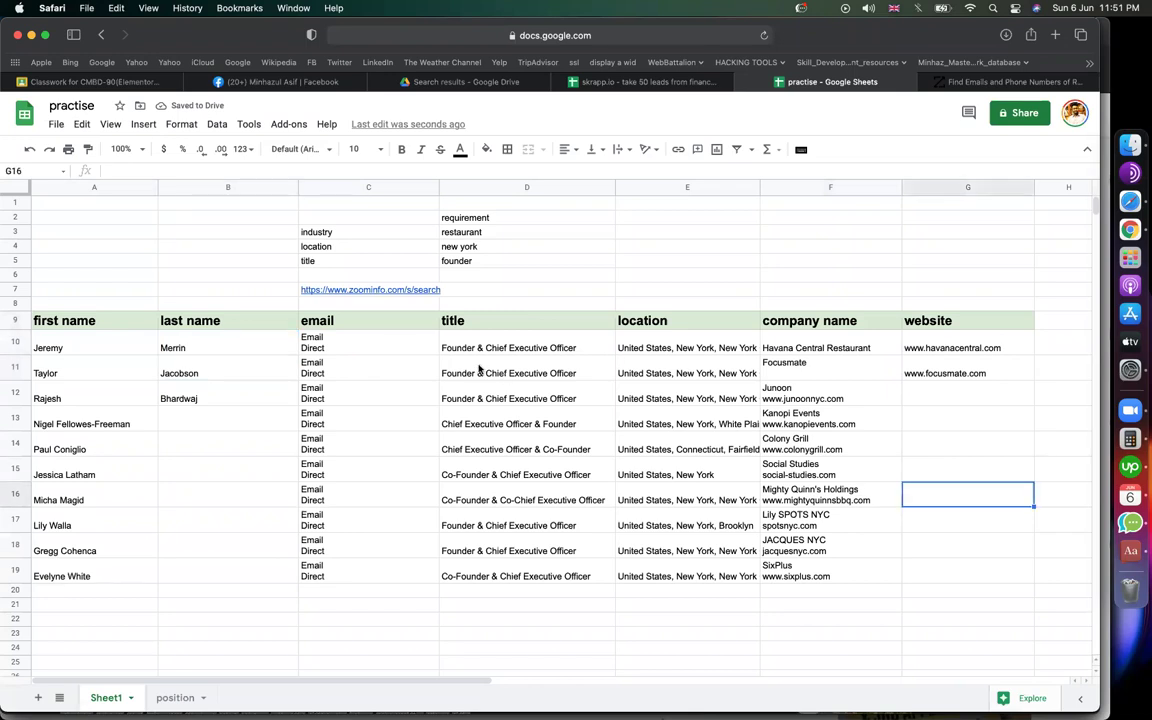
left_click_drag(391, 340, 379, 585)
Step: Clear the Email/Direct placeholders from cells C10:C19
key("Delete")
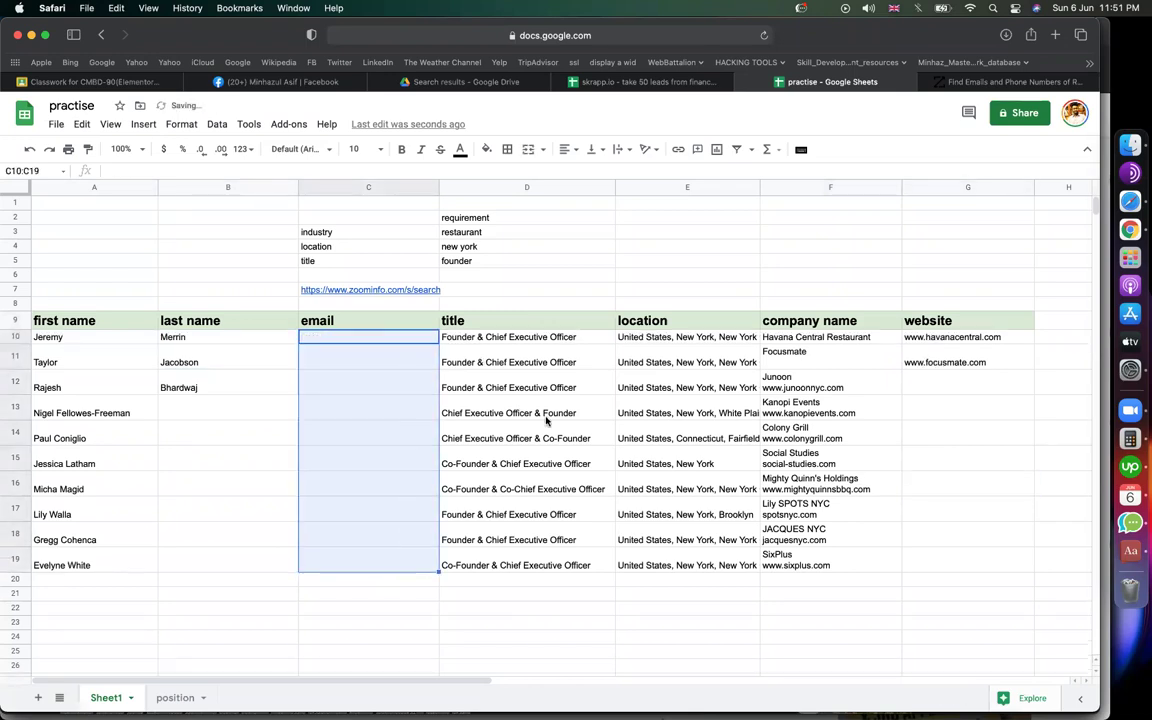
left_click(712, 276)
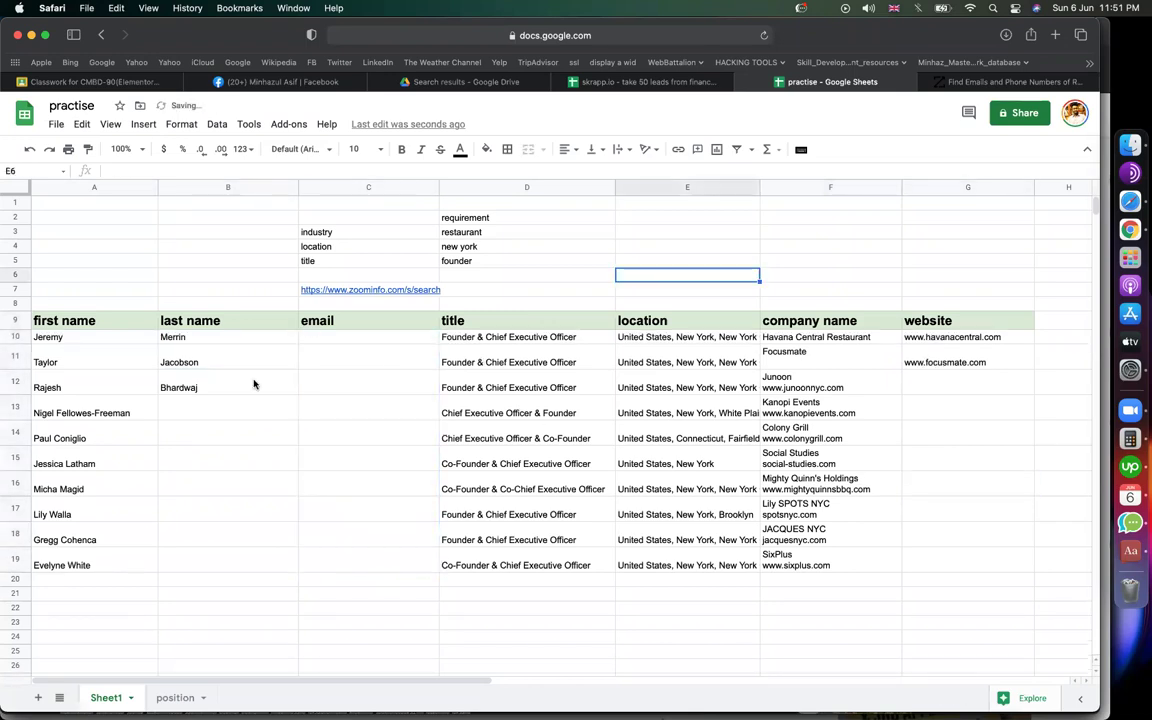
left_click(98, 341)
key("Up")
Step: Check the last name and website cells, then return to the ZoomInfo leads page
left_click(175, 337)
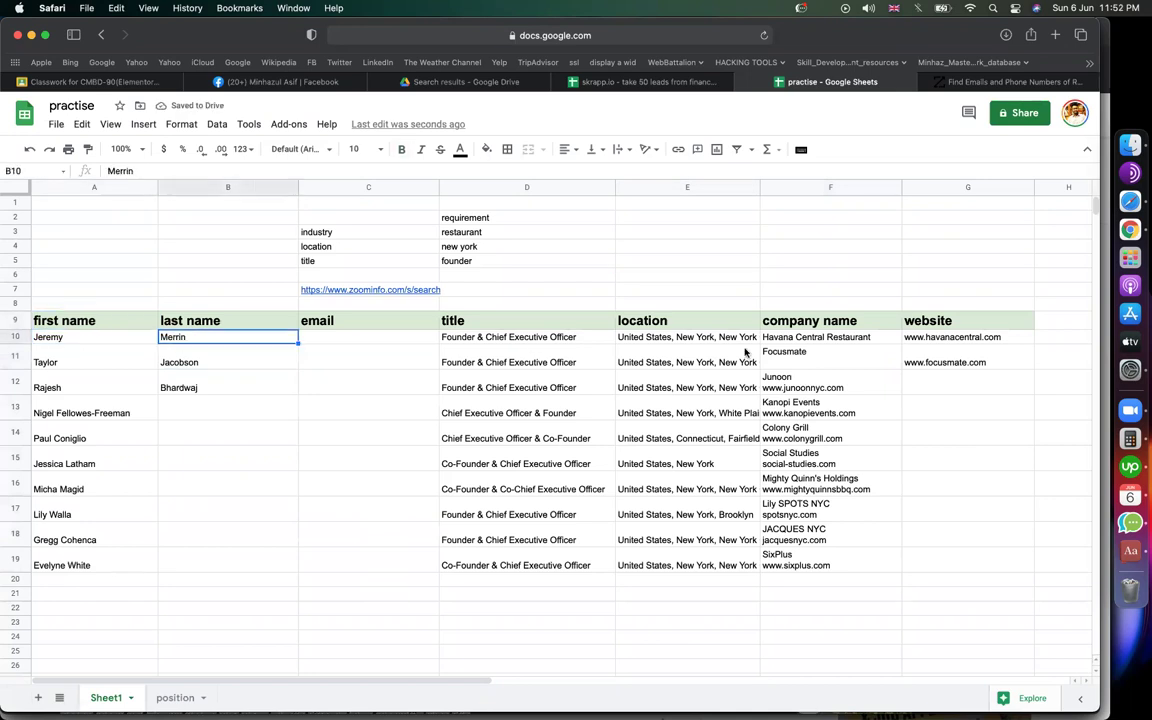
left_click(972, 337)
left_click(927, 247)
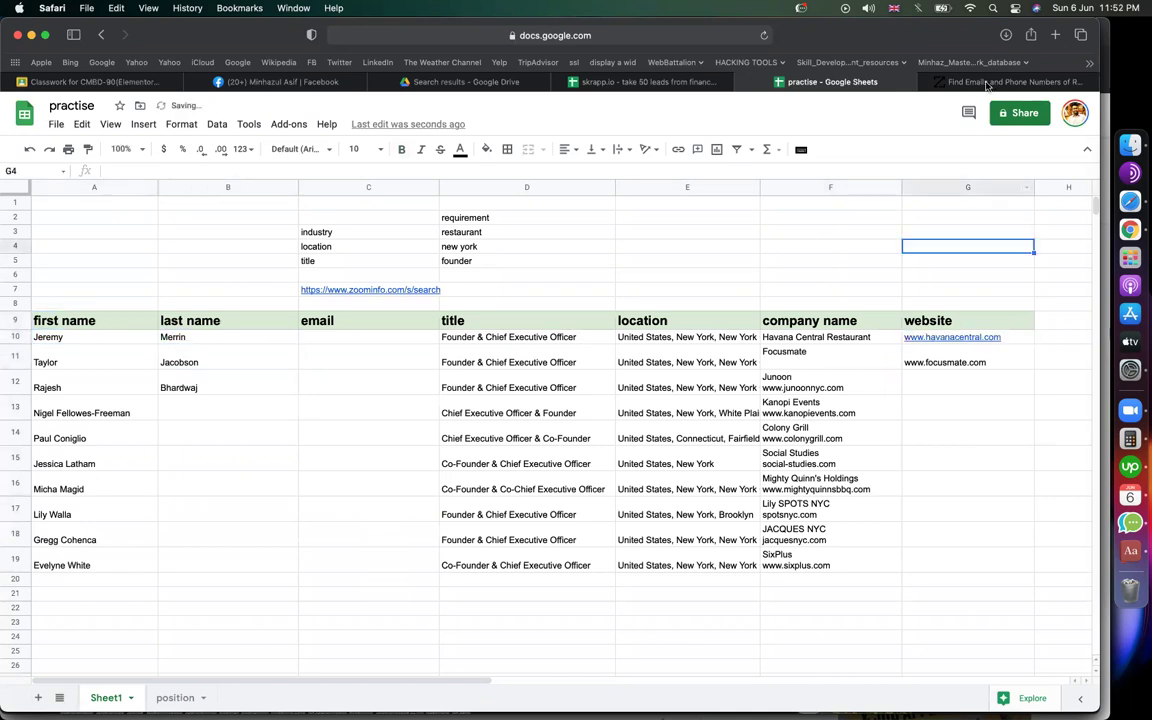
left_click(990, 81)
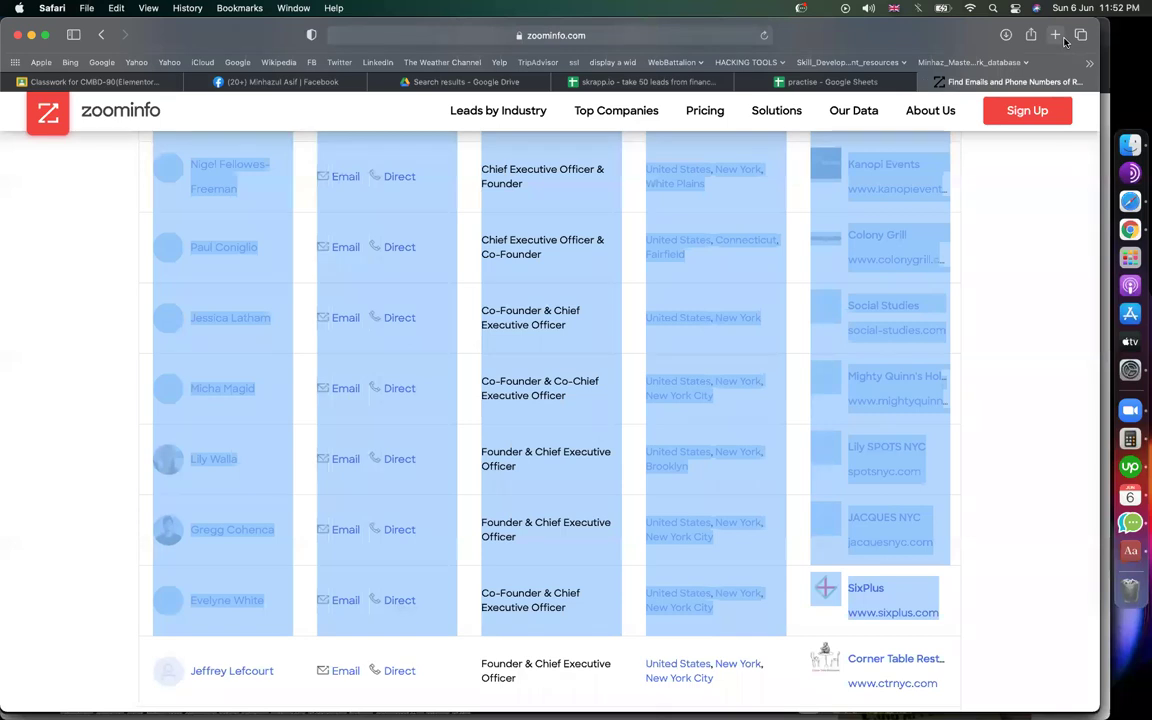
Step: Load hunter.io in a new Safari tab and paste the copied text into sheet cell C8
left_click(1056, 35)
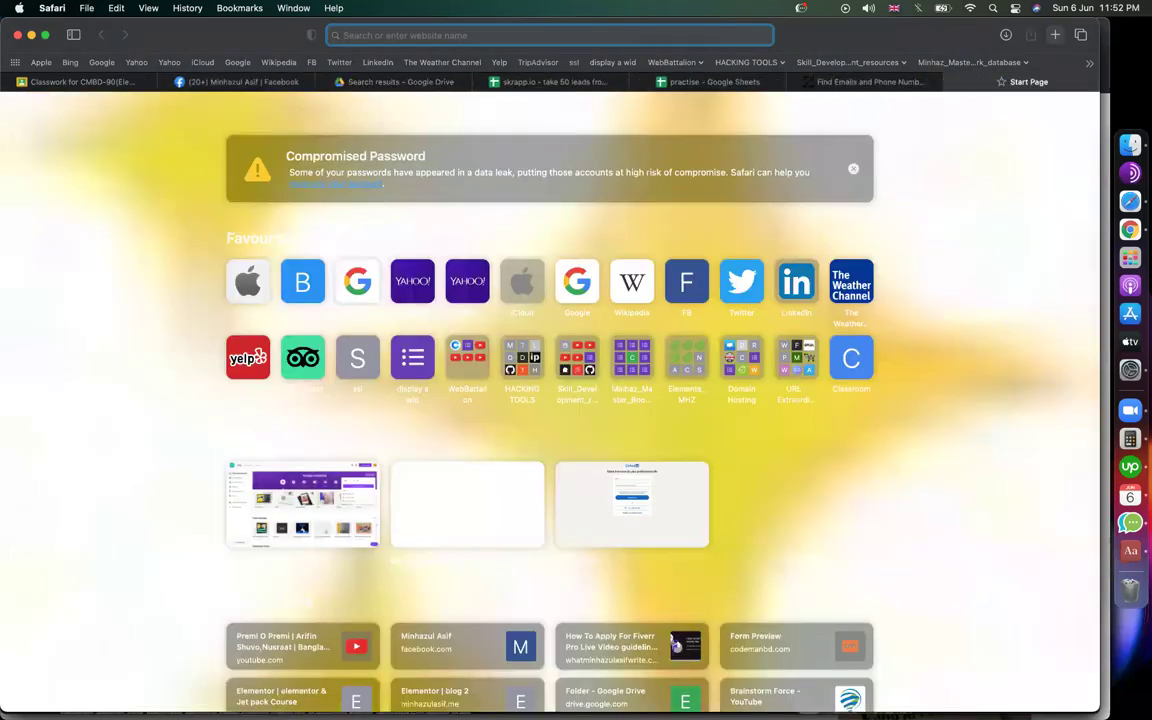
type("hunter.io")
key("Return")
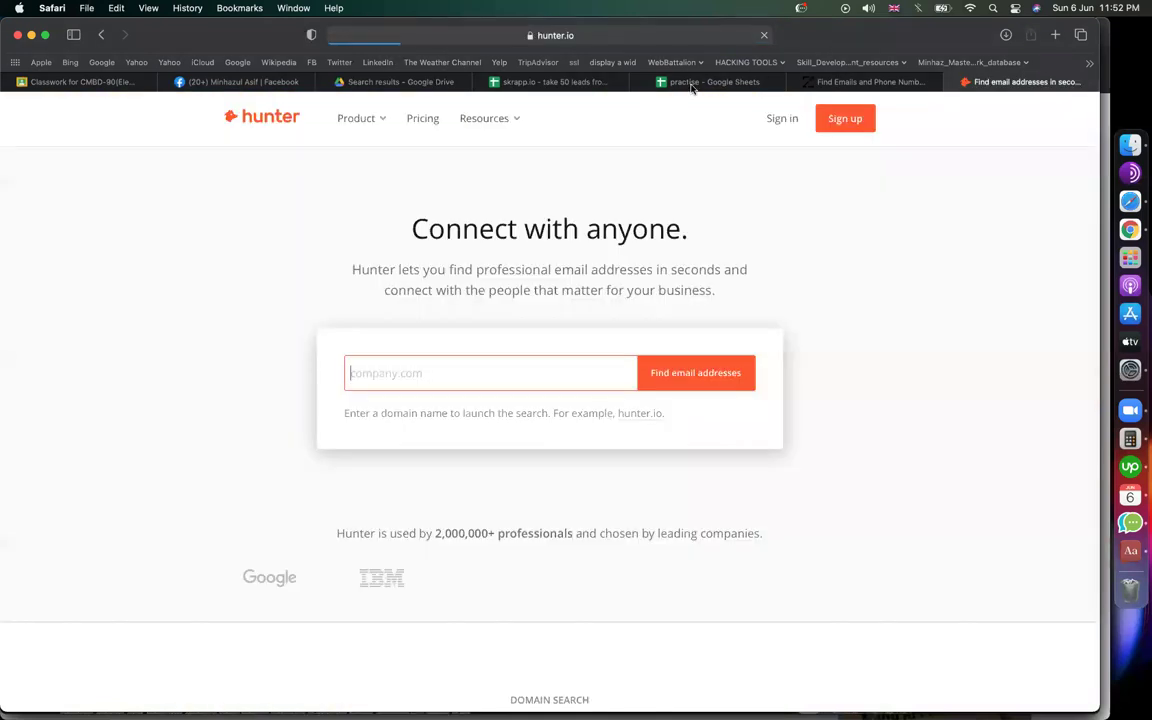
left_click(694, 82)
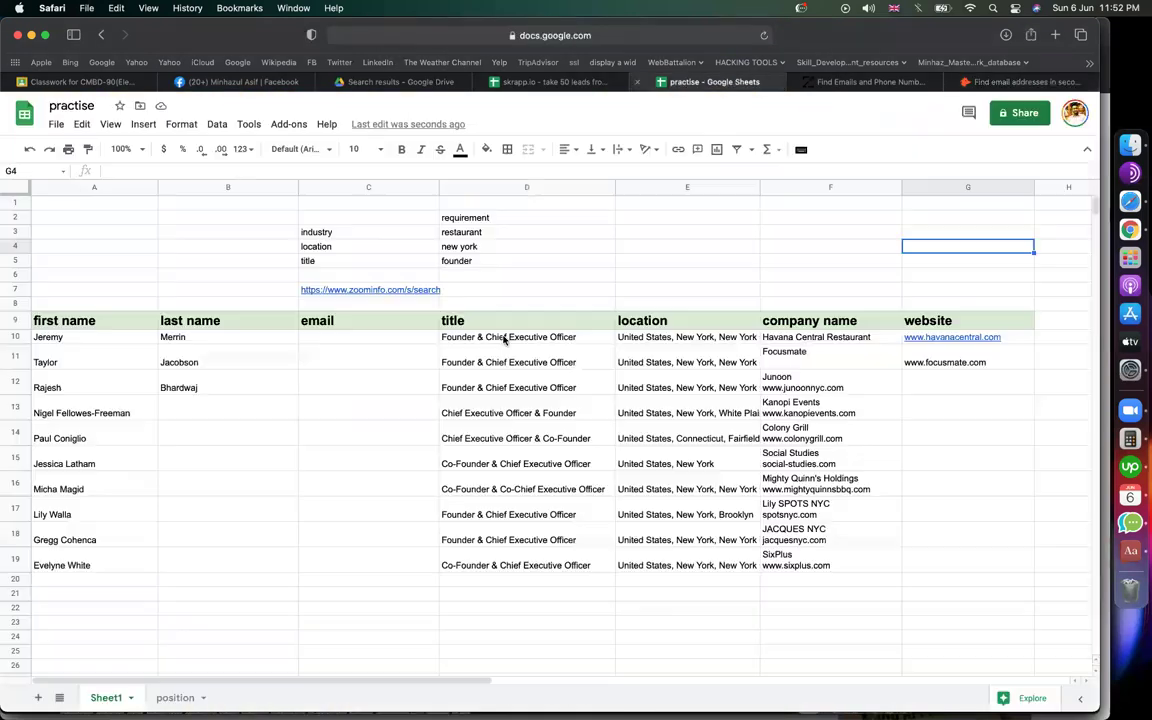
double_click(396, 302)
type("www.focusmate.com")
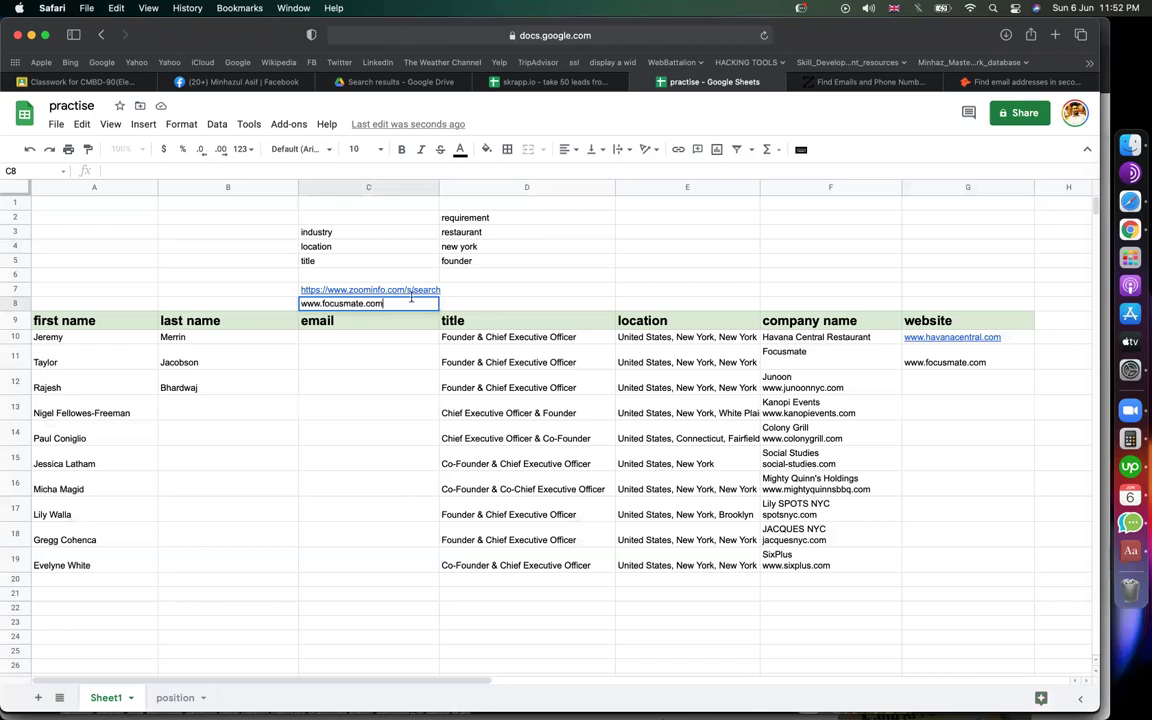
left_click(588, 285)
left_click(1008, 83)
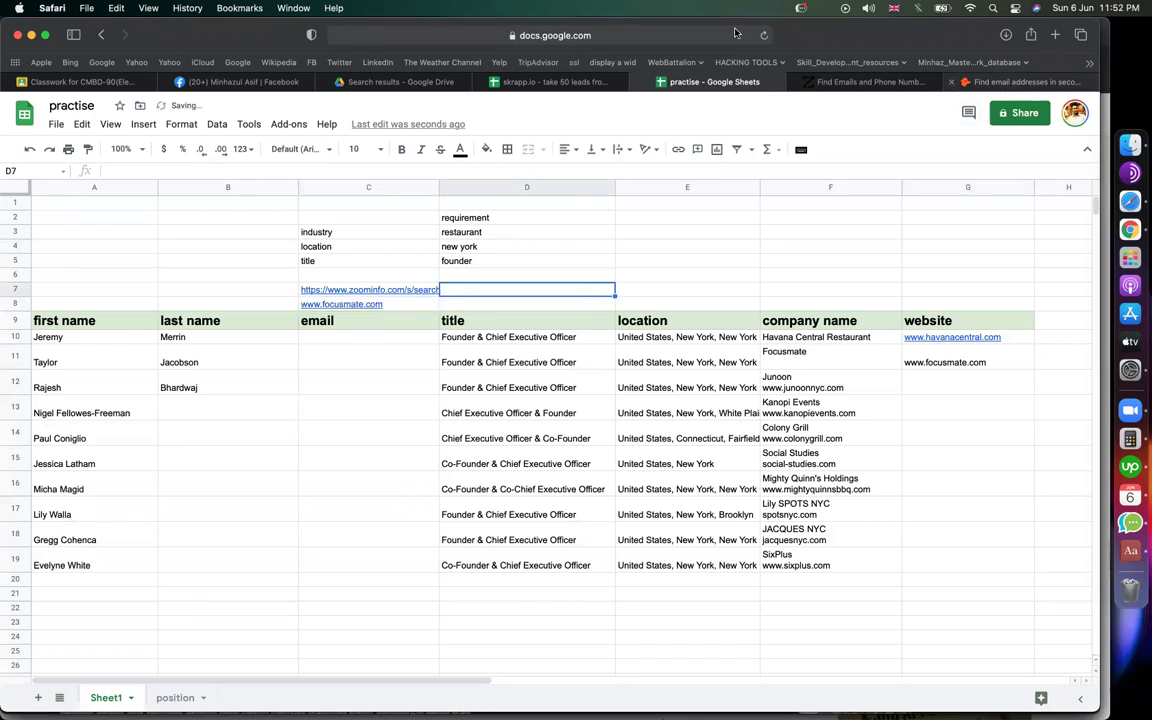
left_click(670, 33)
key("super+c")
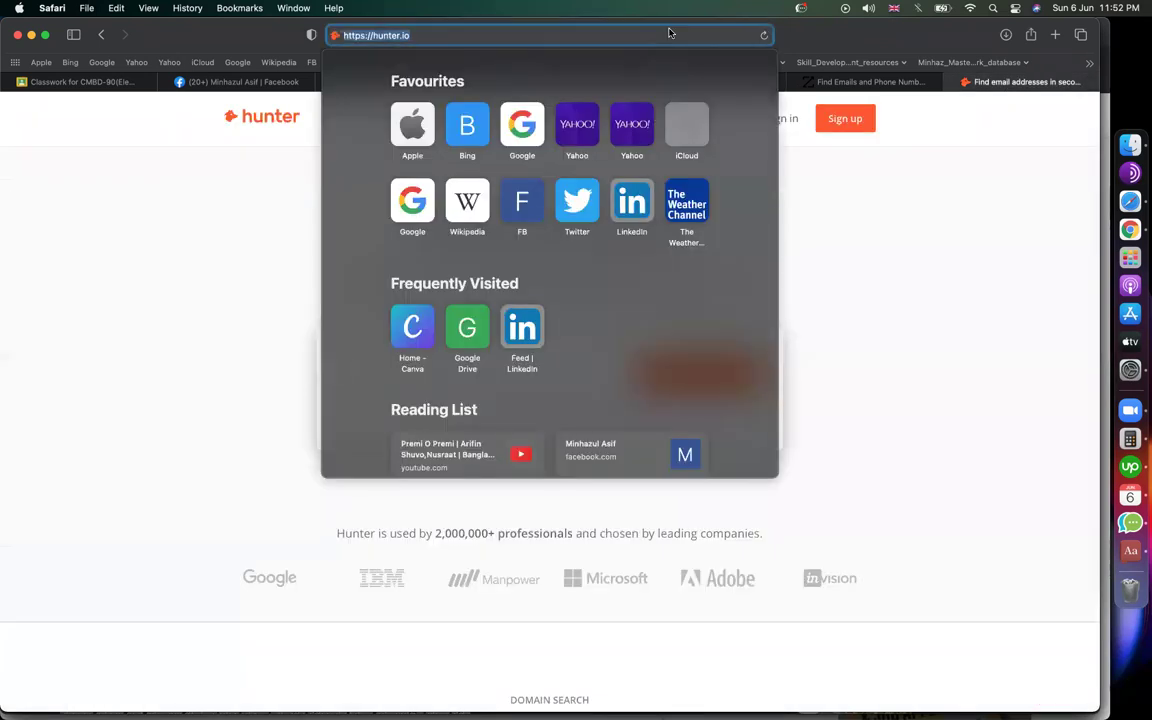
left_click(730, 161)
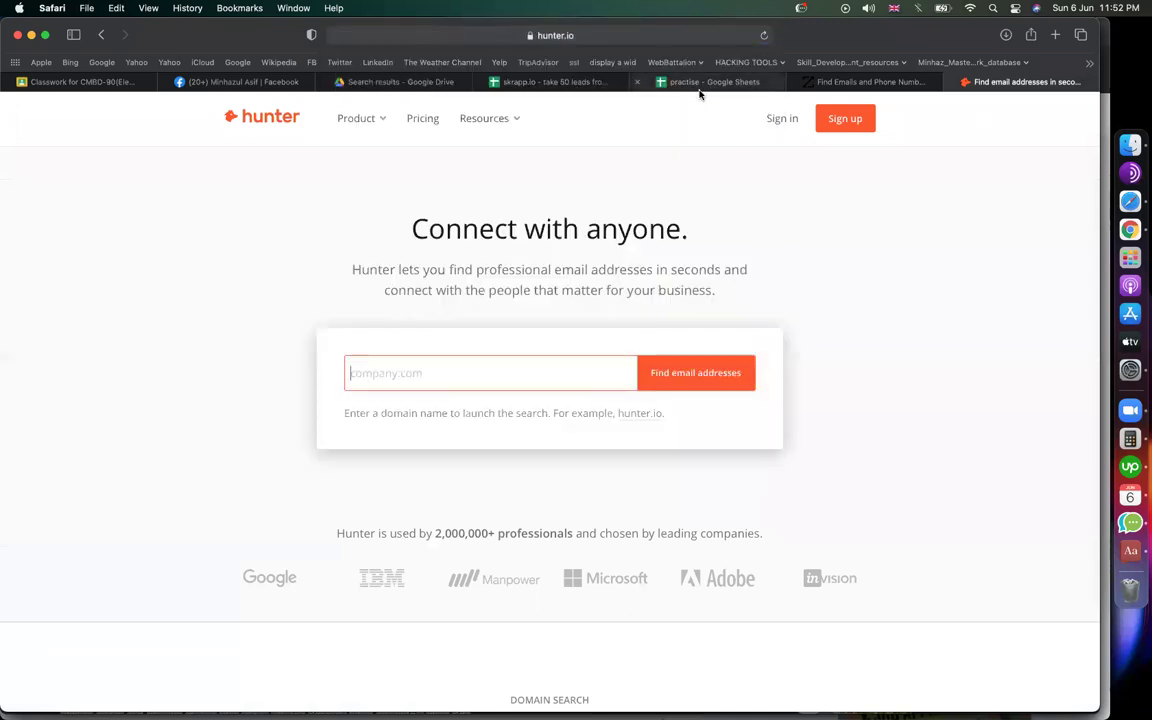
left_click(700, 82)
left_click(430, 303)
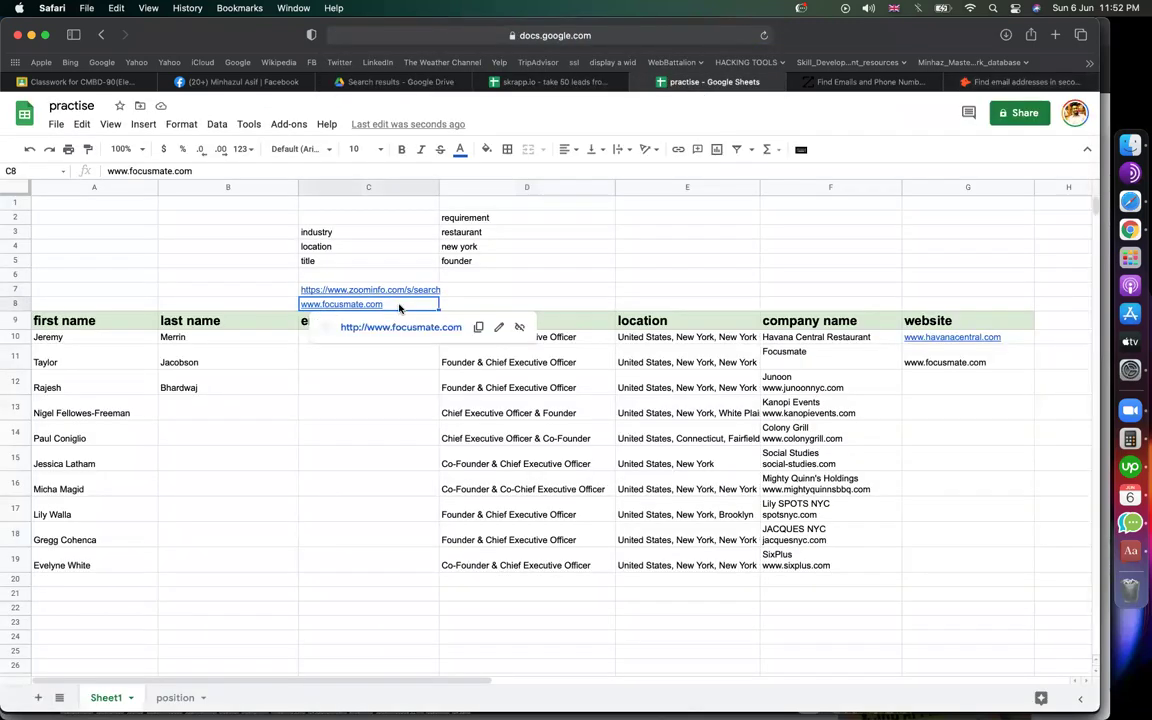
double_click(398, 303)
double_click(398, 303)
key("super+v")
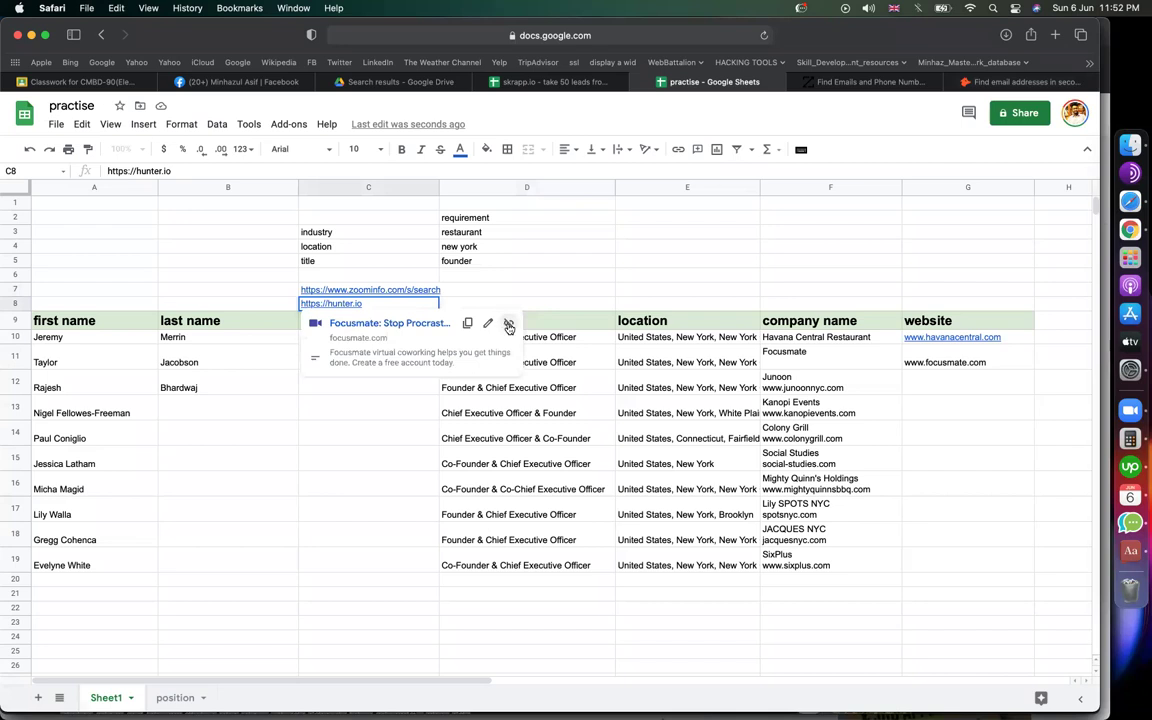
key("Return")
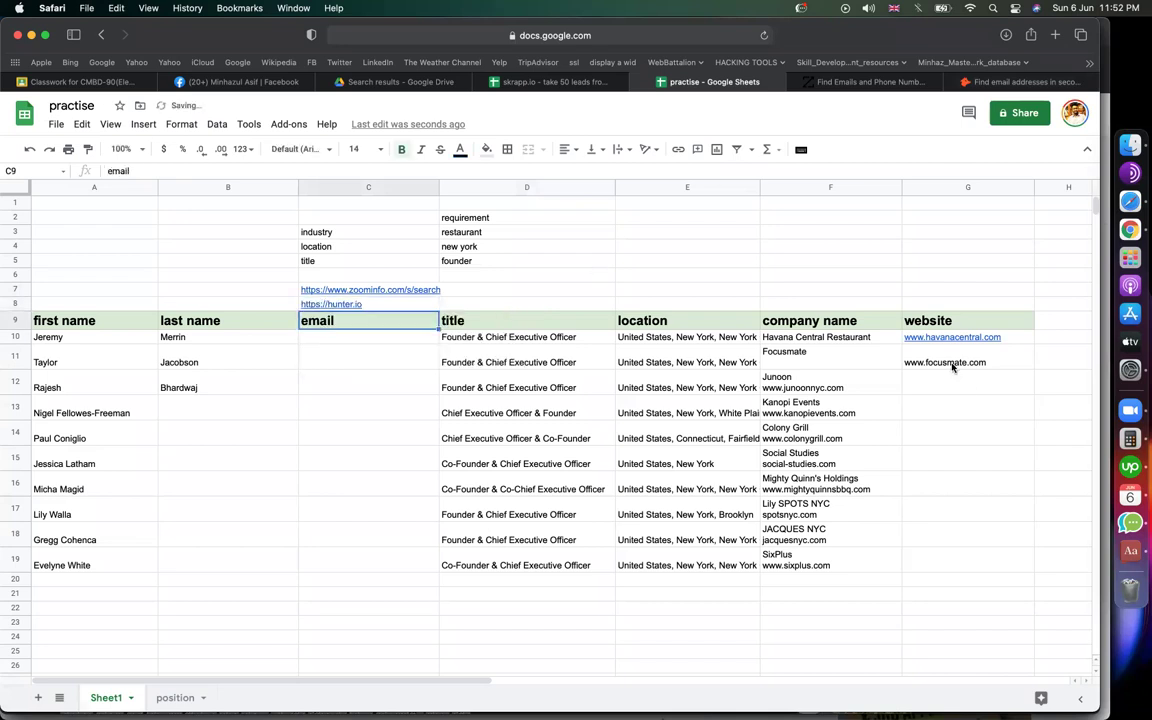
Step: Check the spreadsheet, then return to the hunter.io page
left_click(1012, 84)
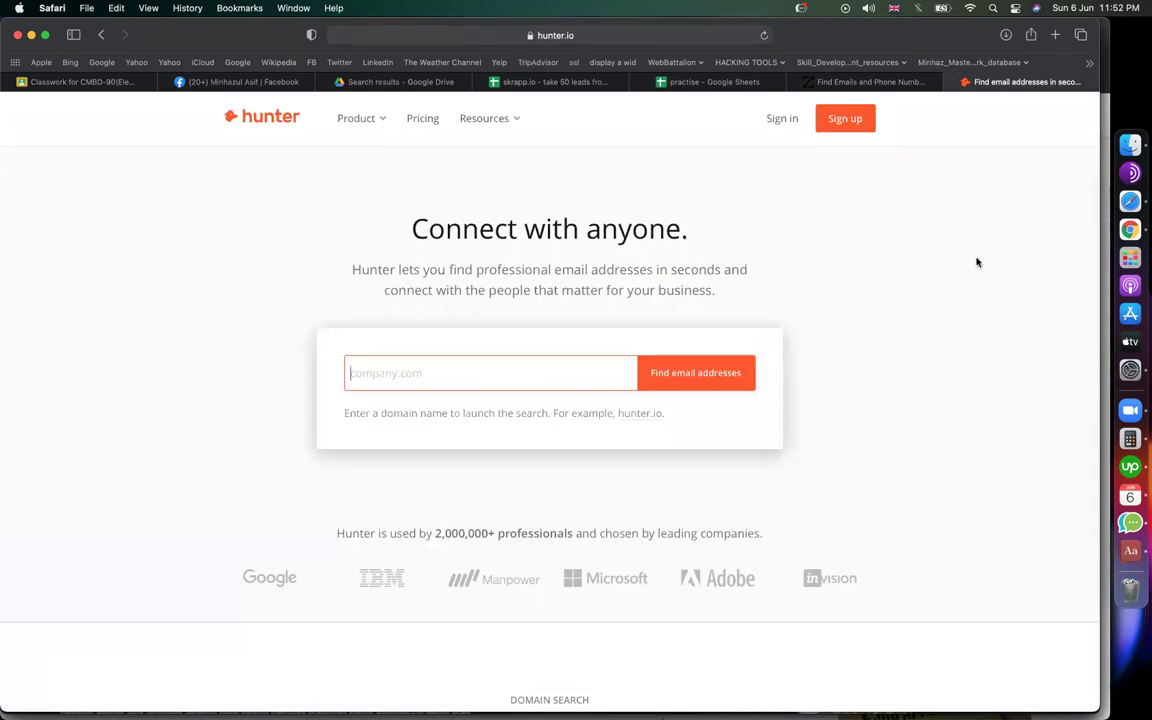
left_click(646, 82)
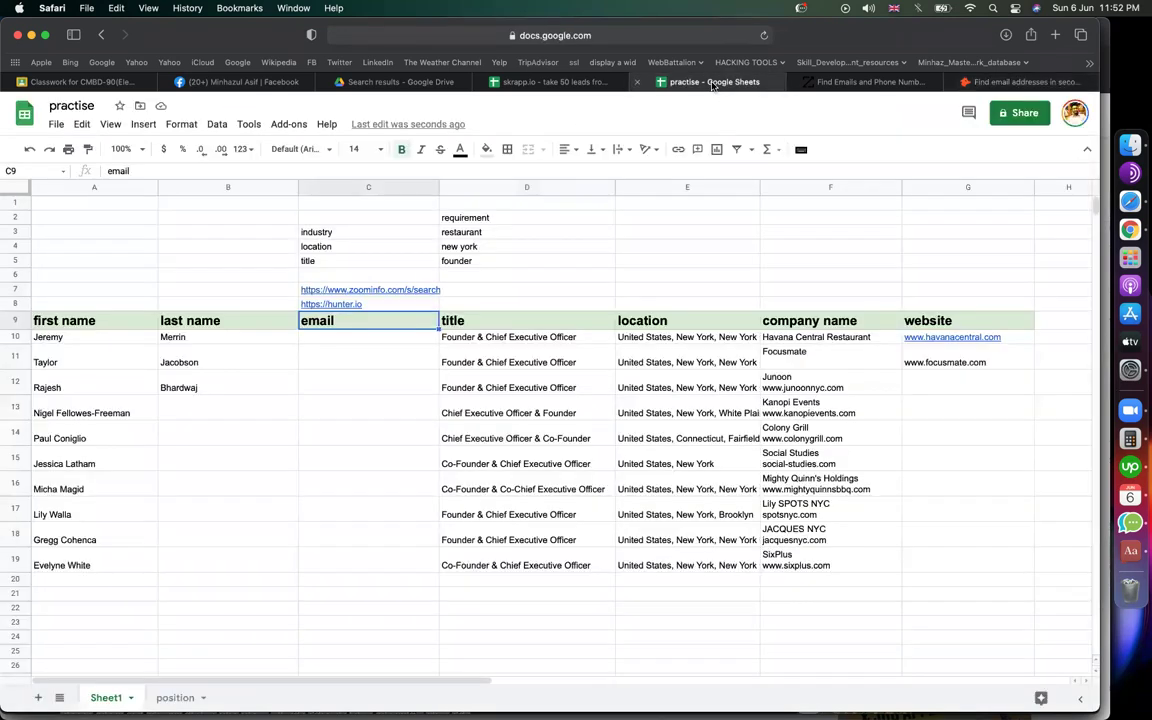
left_click(775, 230)
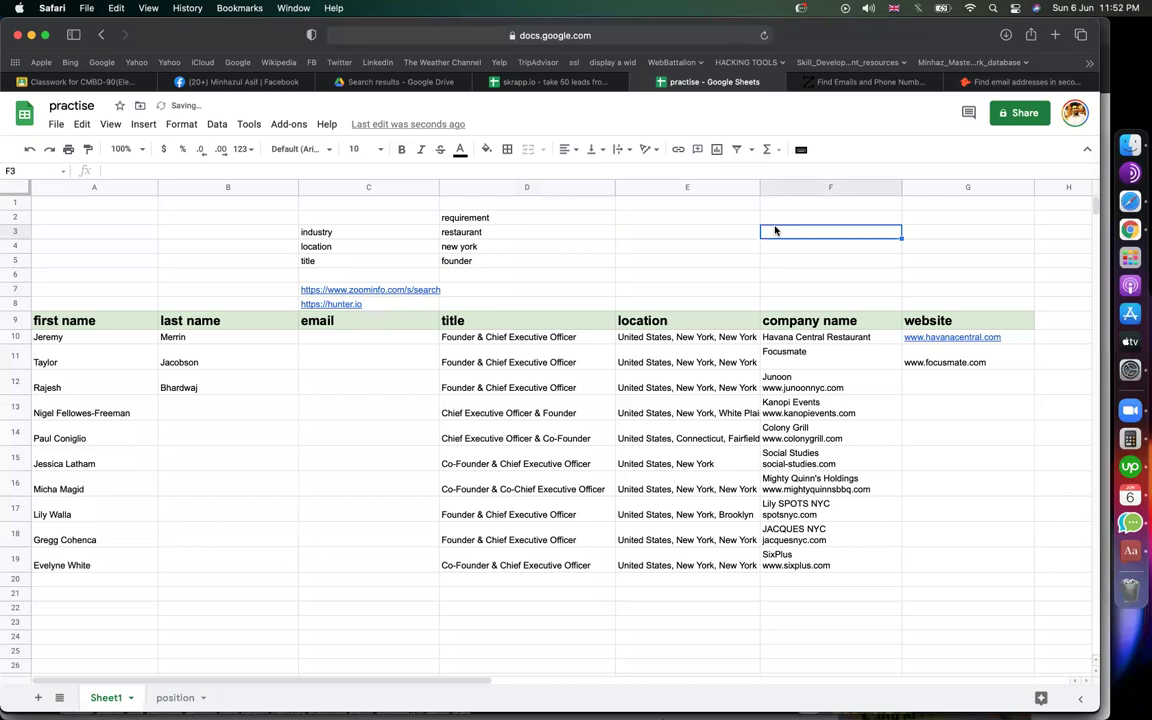
left_click(1010, 82)
Step: Search Hunter.io's domain finder for codemanbd.com email addresses
type("codemanbd.")
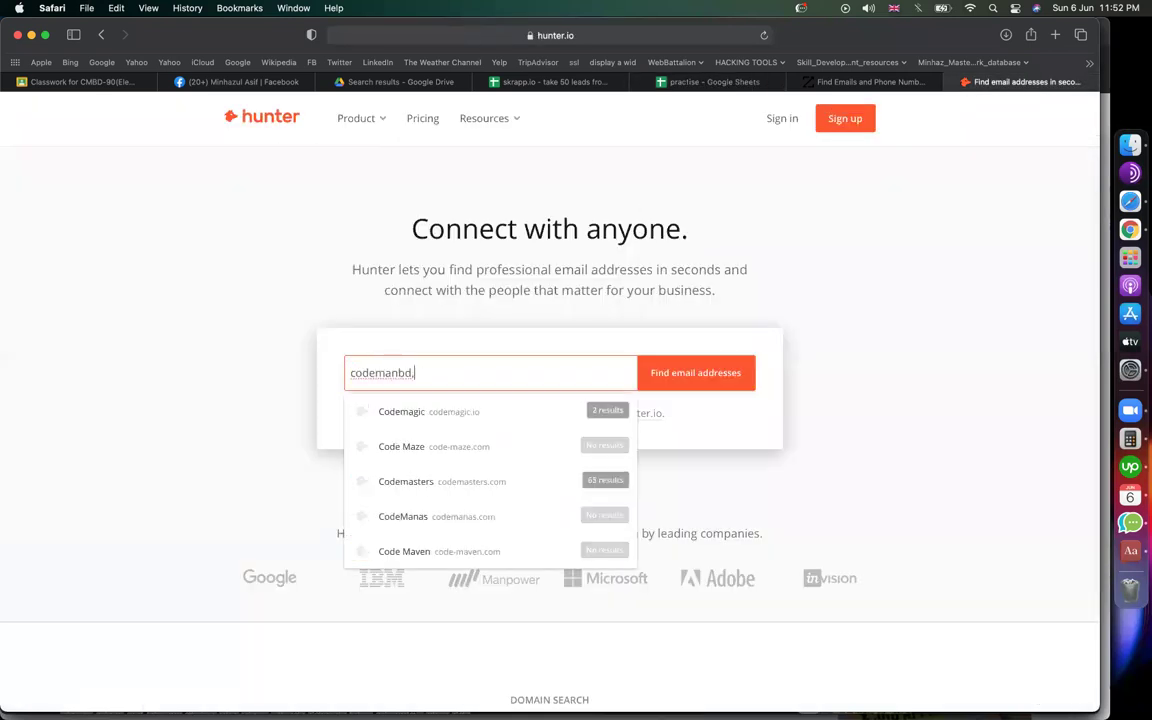
type("com")
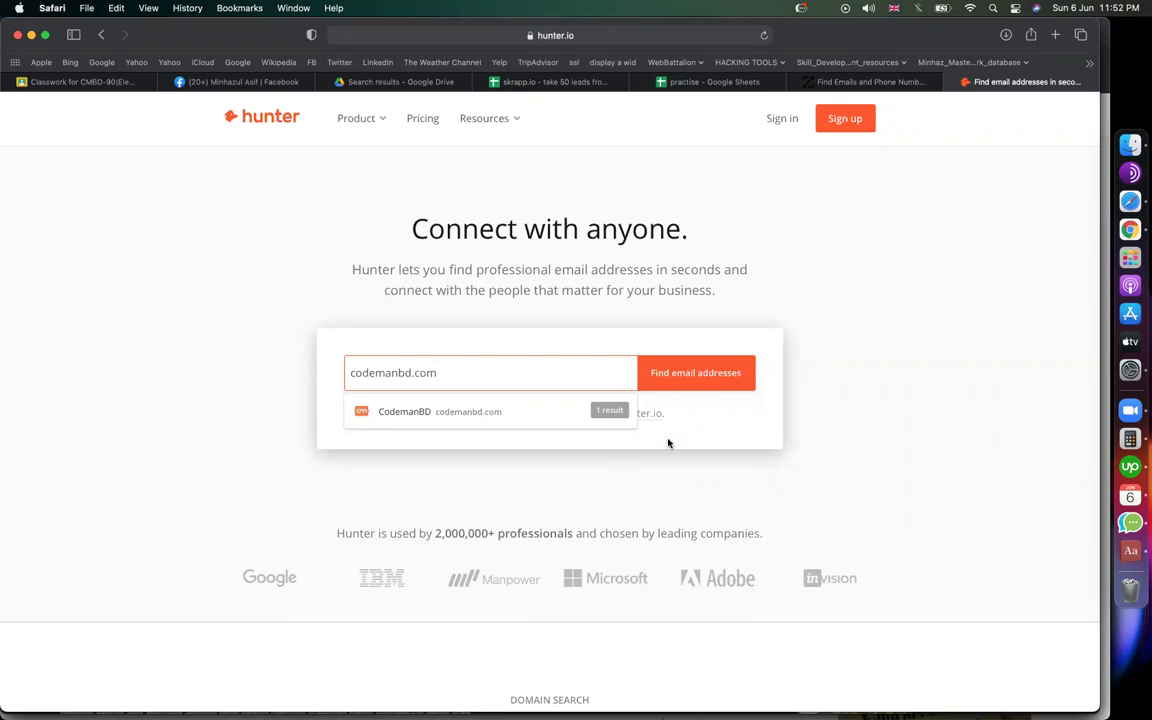
key("Return")
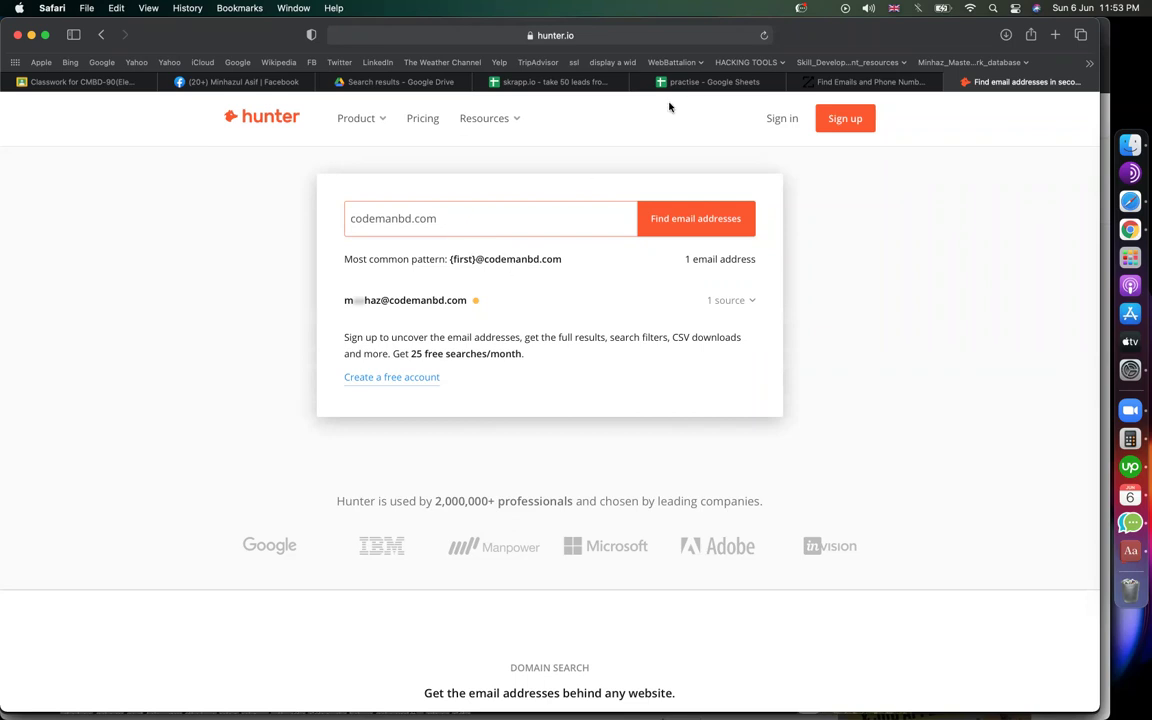
Step: Search Hunter.io for facebook.com email addresses, which the site refuses
left_click(440, 218)
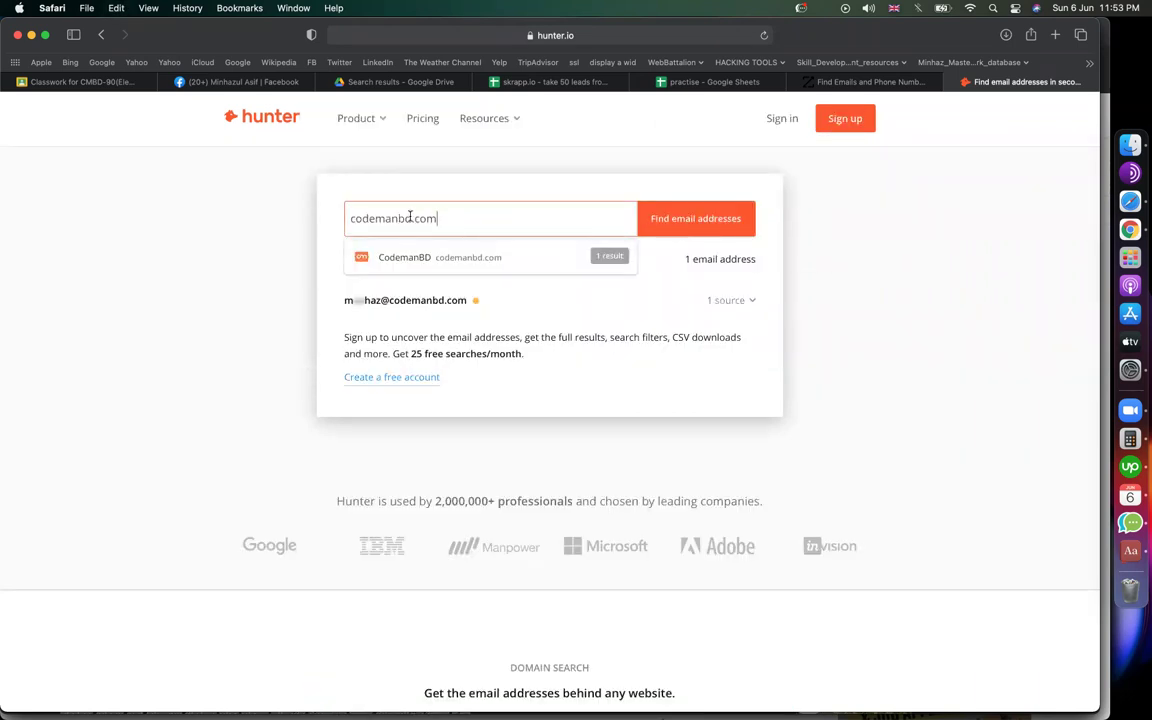
left_click_drag(412, 217, 353, 217)
key("Left")
key("Right")
key("Right")
key("Right")
double_click(353, 217)
type("FACEBOOK")
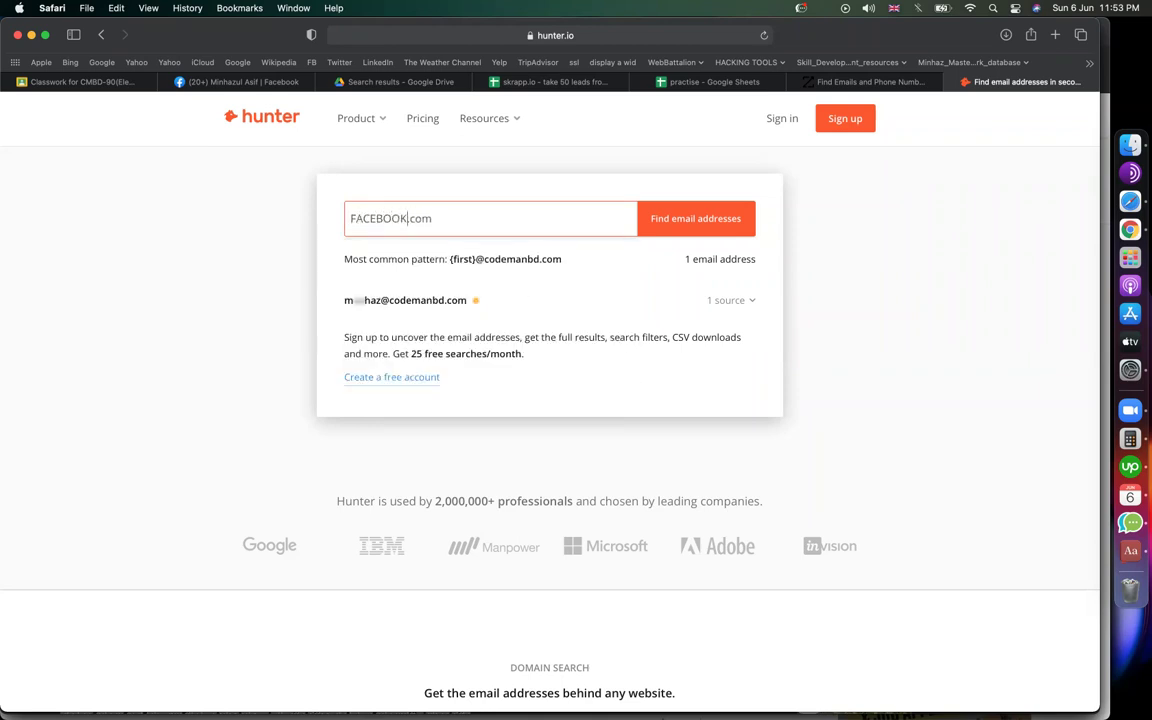
key("Return")
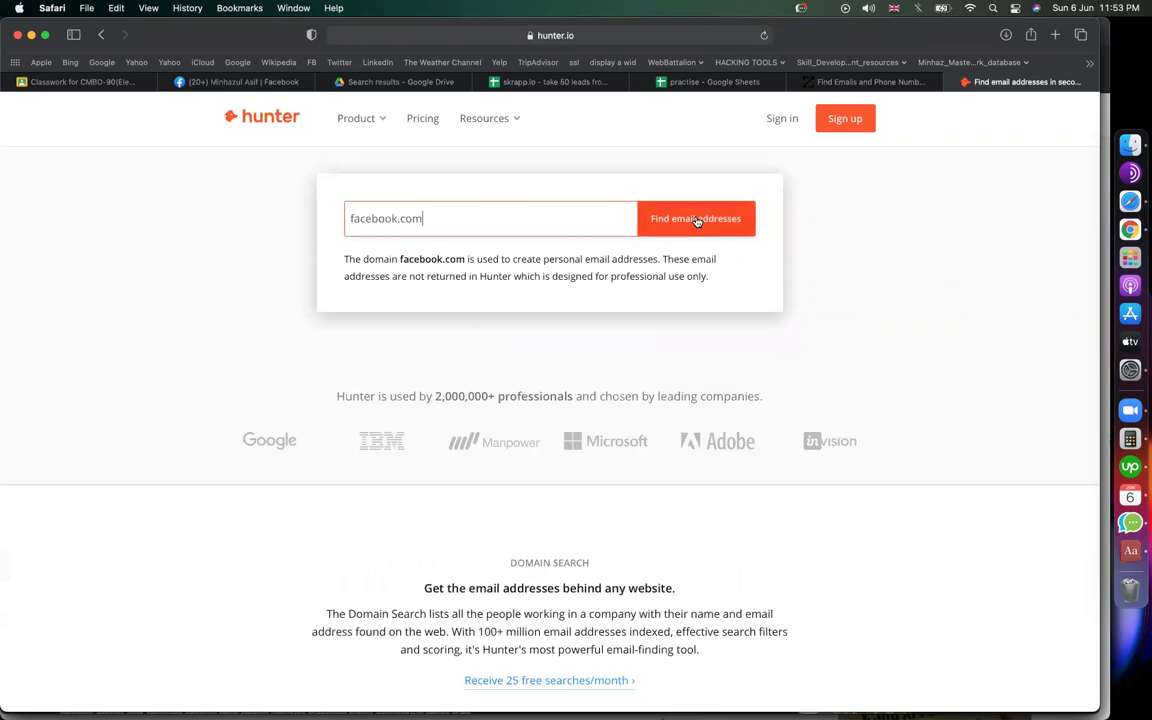
left_click(696, 220)
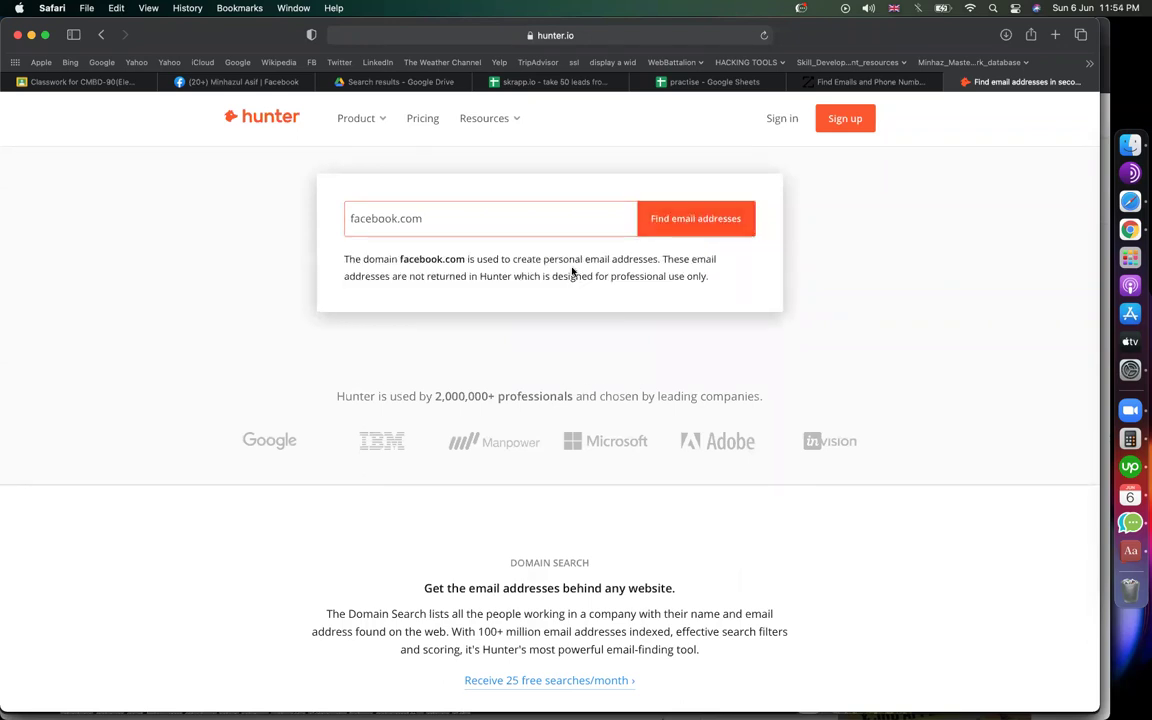
left_click_drag(397, 218, 270, 218)
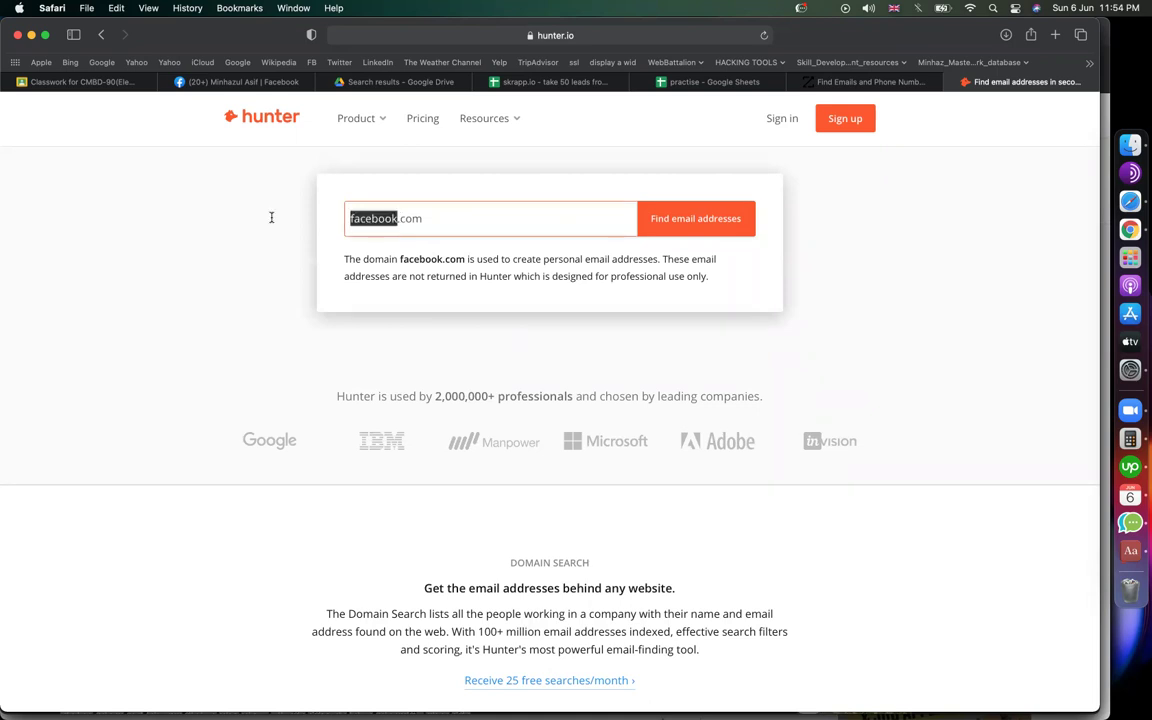
type("gm")
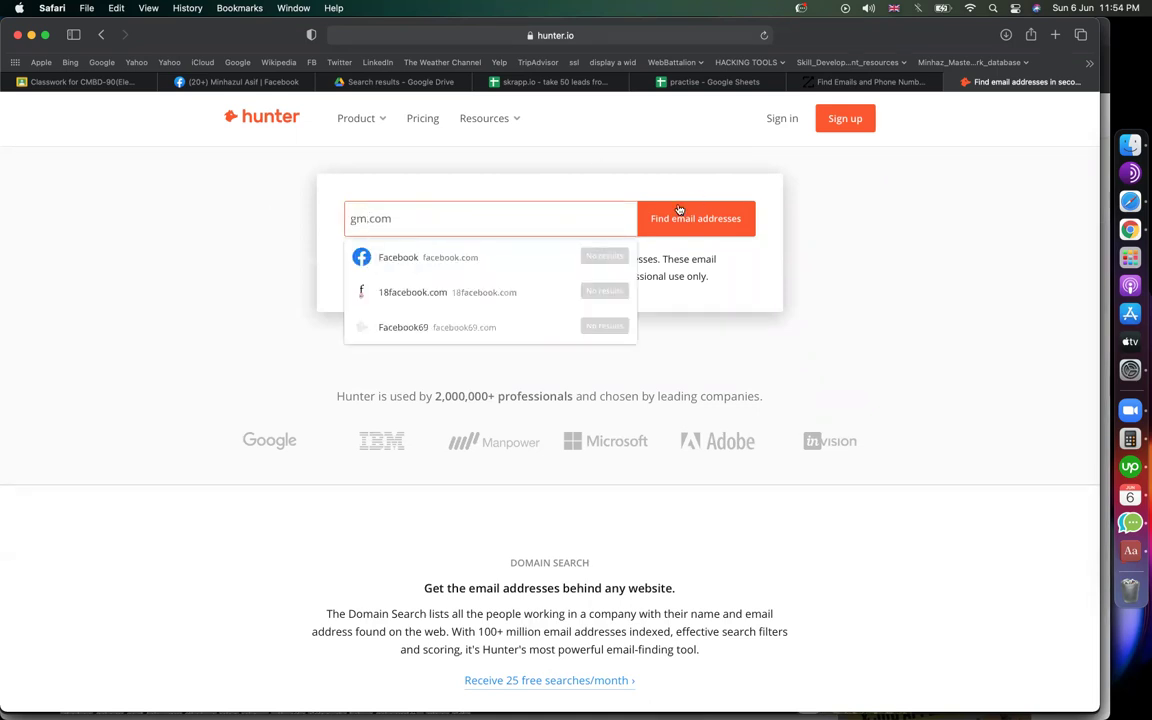
left_click(700, 228)
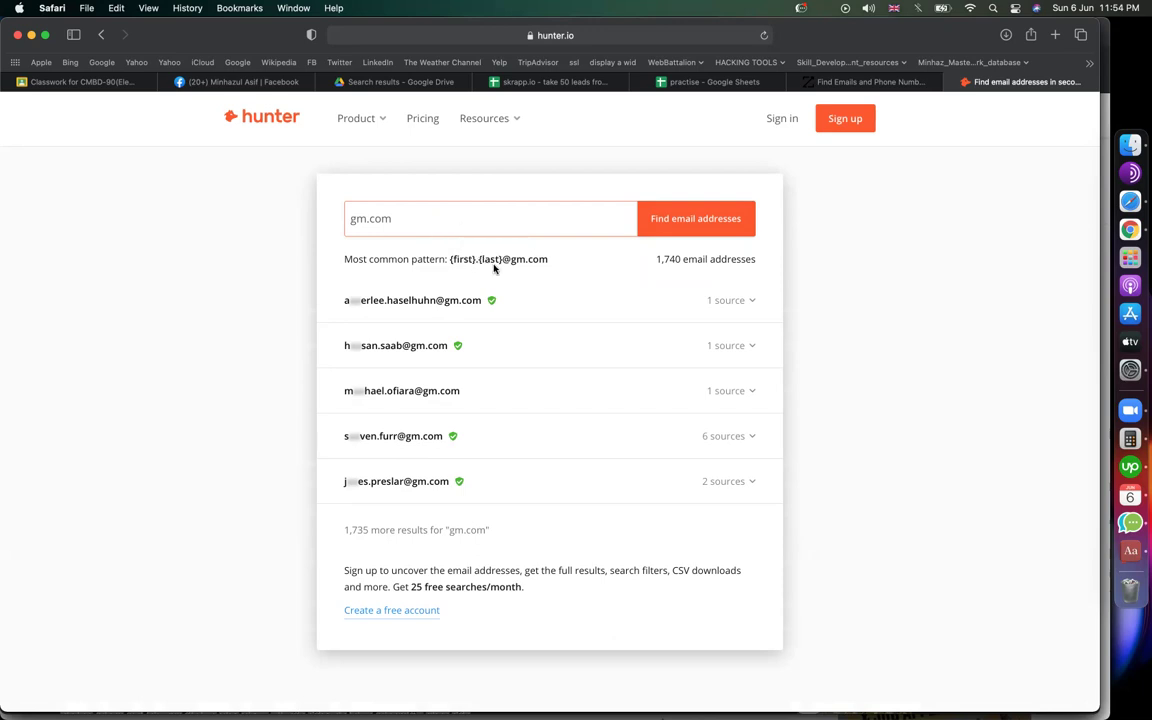
left_click(700, 81)
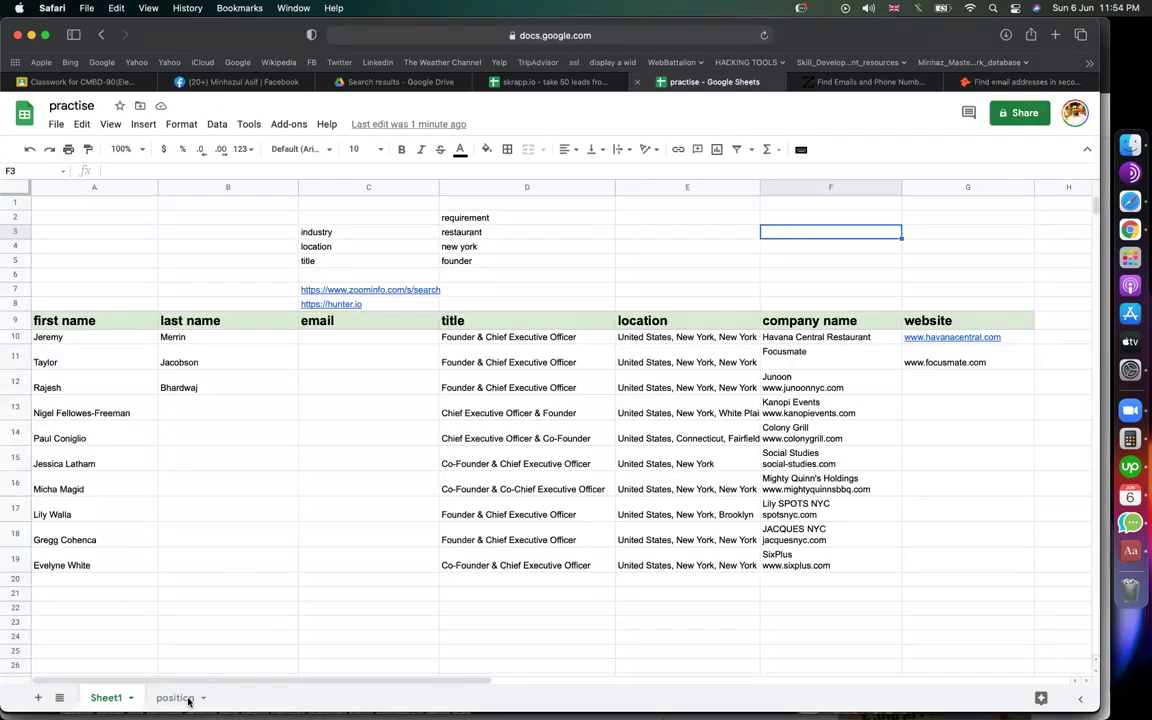
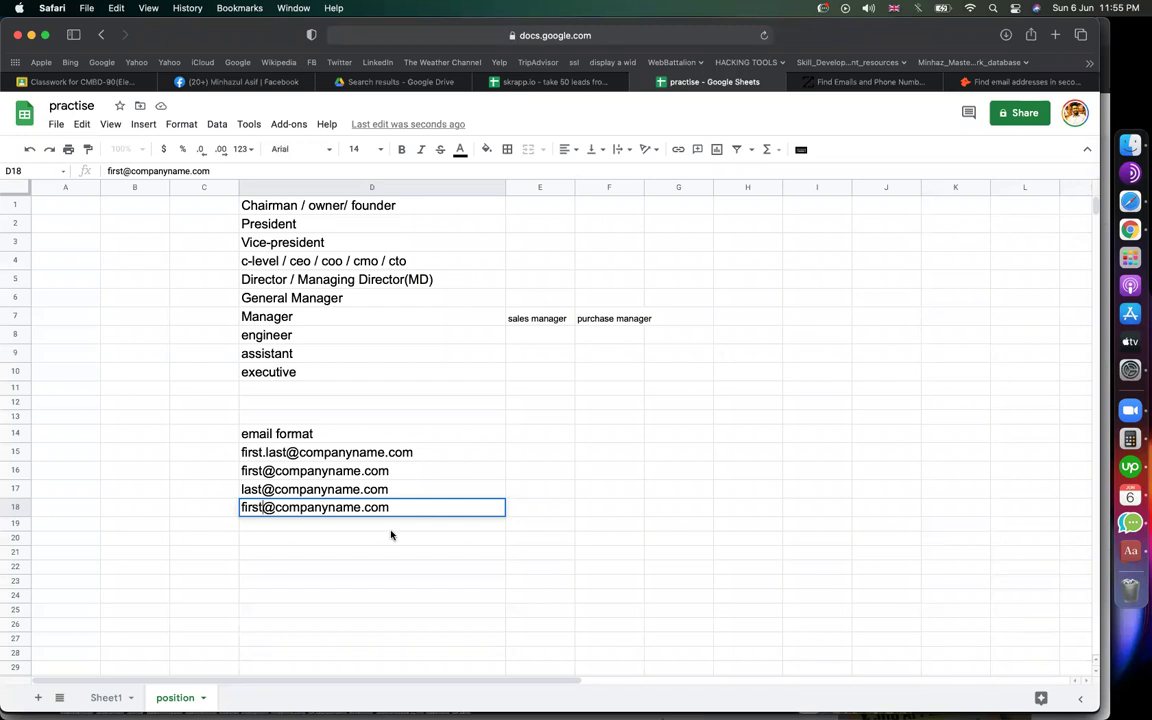
key("BackSpace")
key("BackSpace")
key("BackSpace")
key("BackSpace")
type(".last")
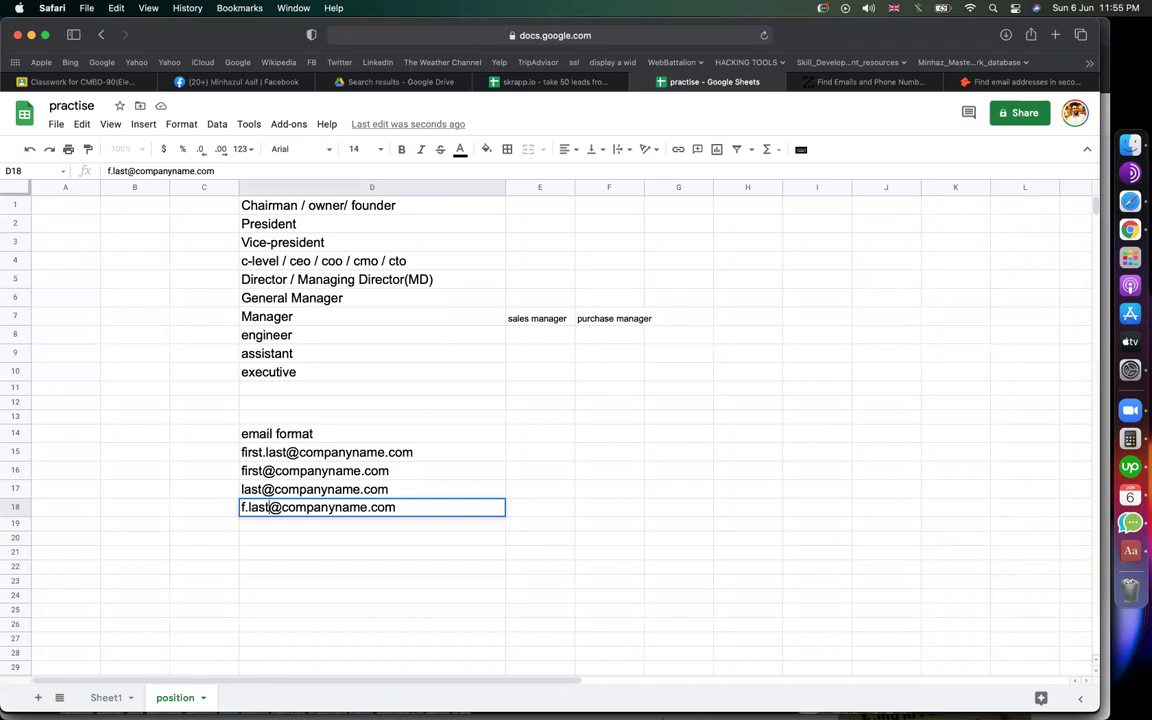
left_click(539, 514)
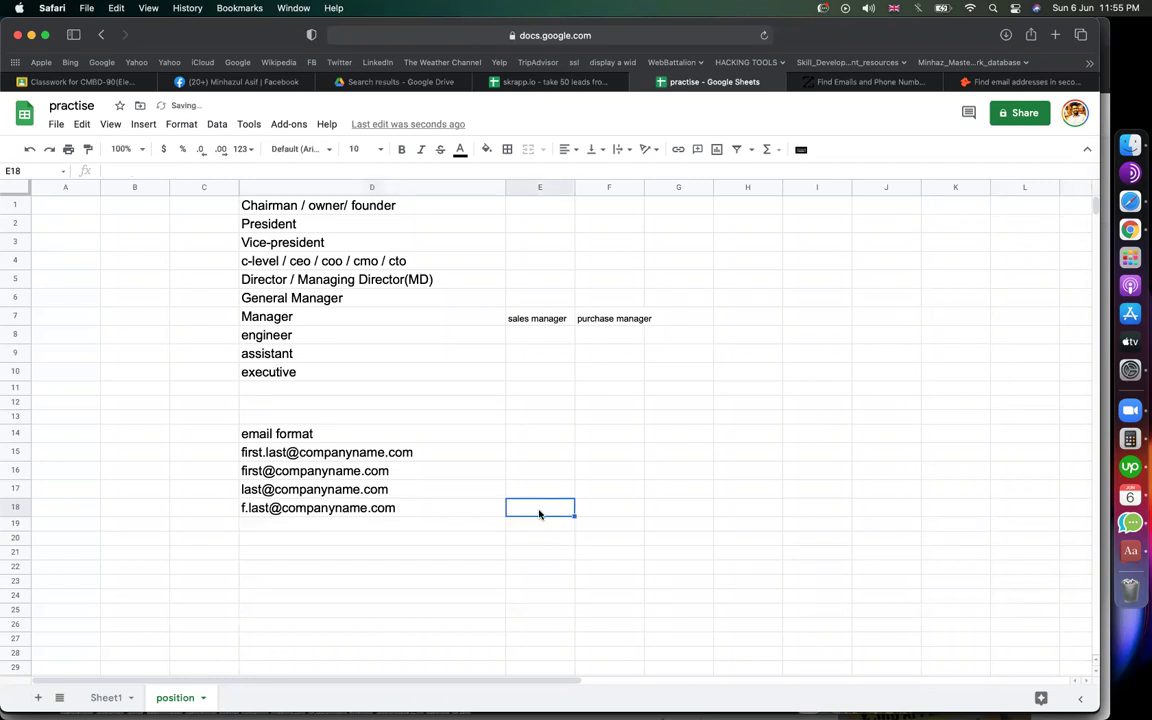
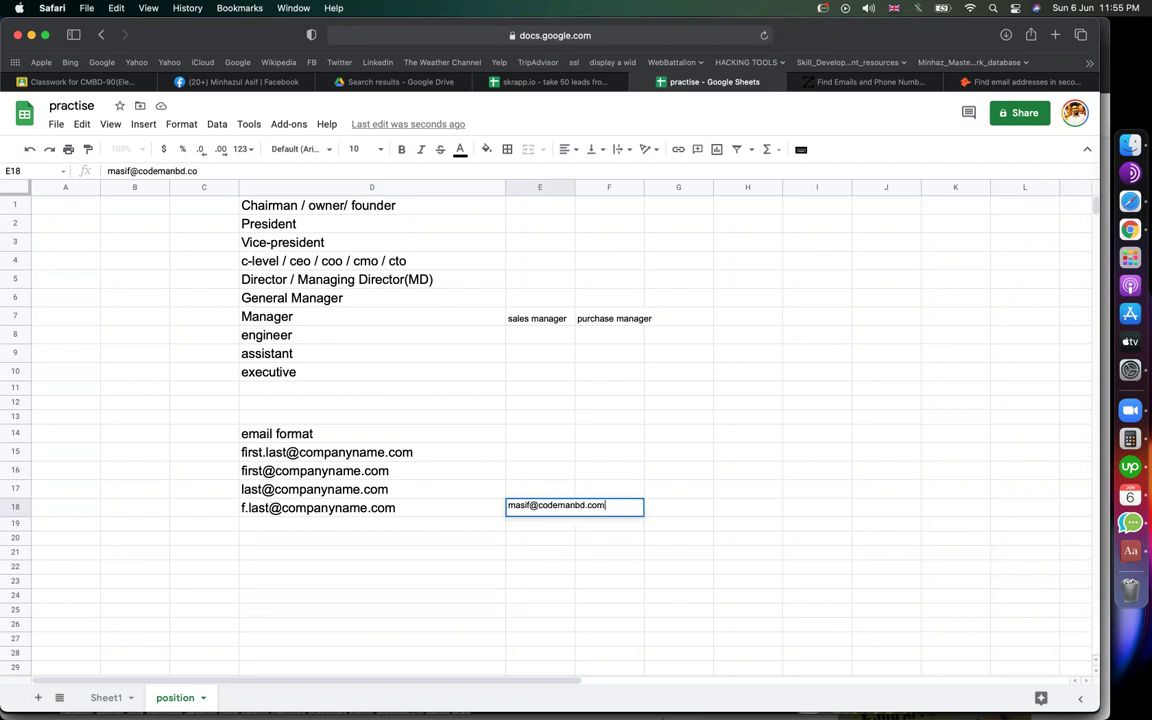
key("Return")
left_click(272, 510)
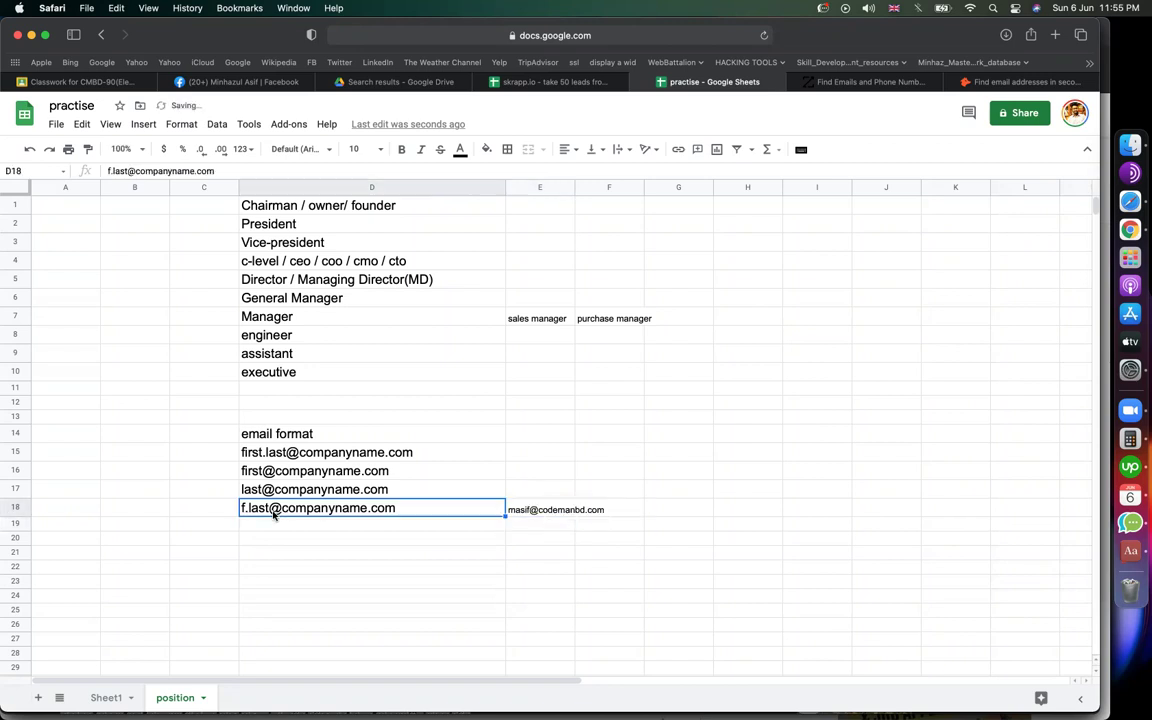
left_click(284, 455)
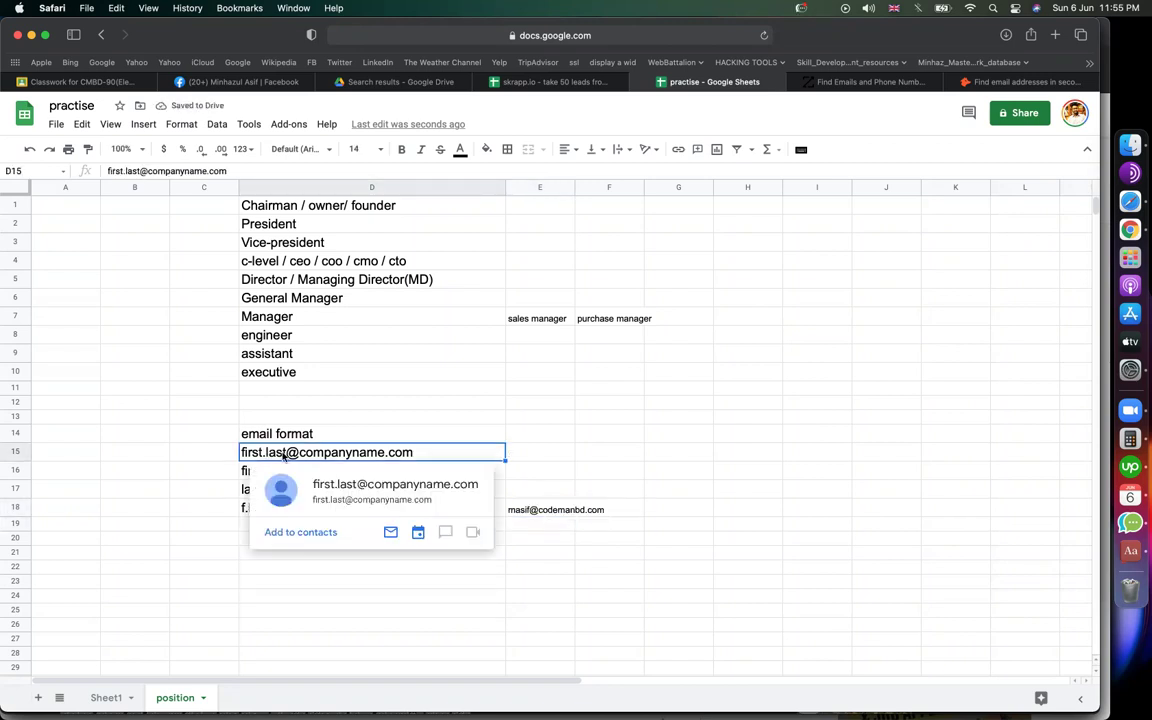
left_click(188, 468)
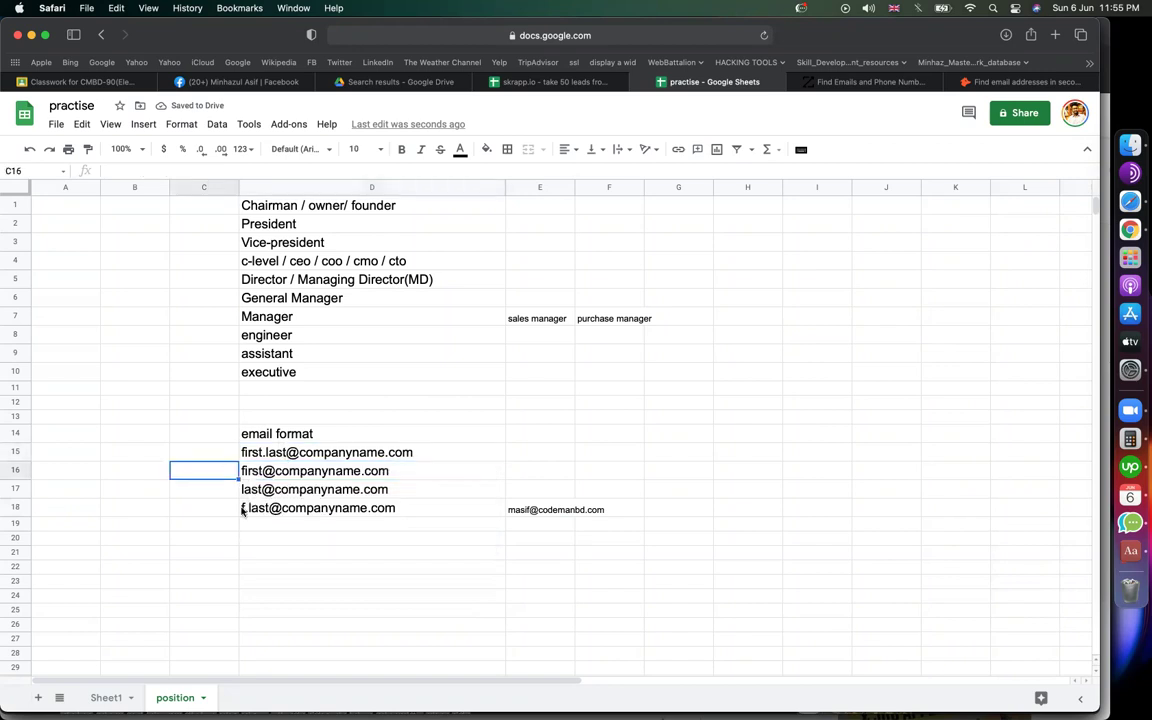
left_click(238, 511)
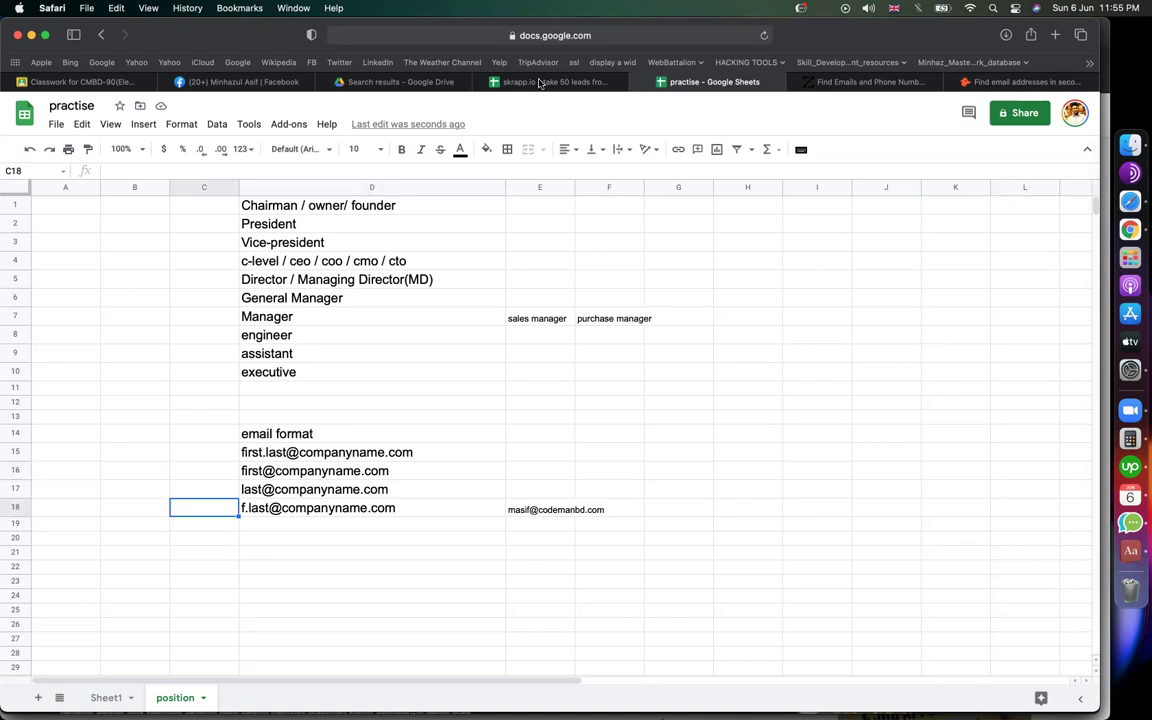
Step: On Sheet1, copy the havanacentral.com domain from Havana Central's website in G10
left_click(108, 697)
left_click(1028, 336)
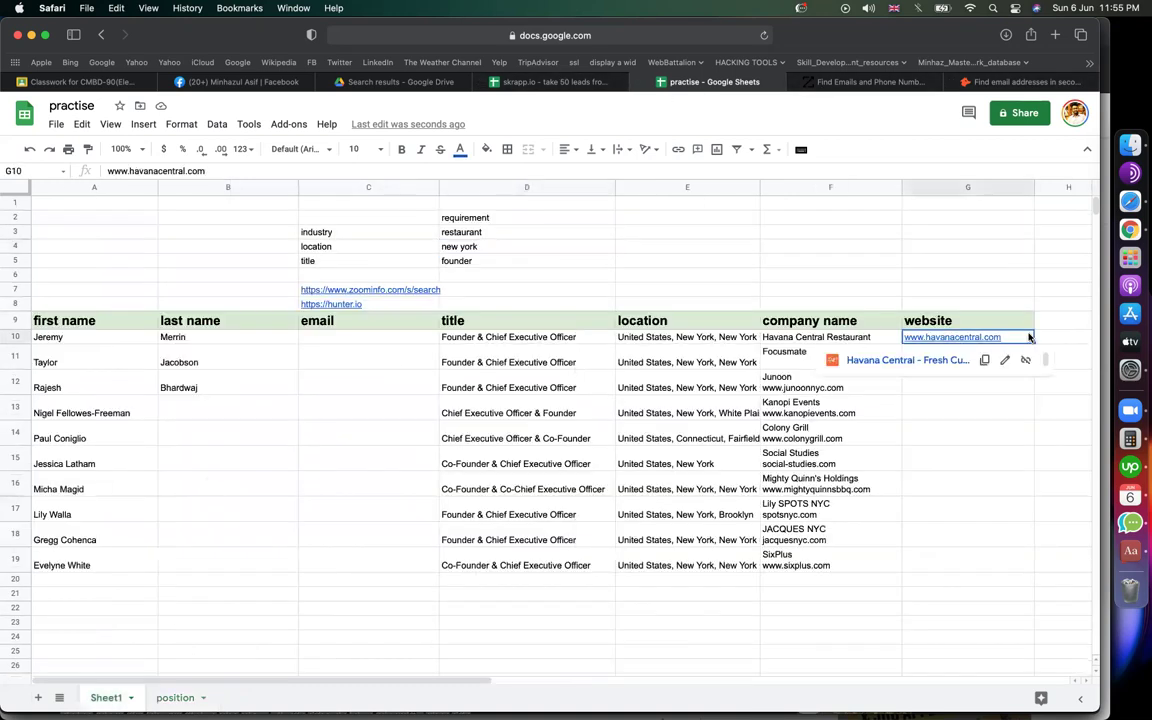
left_click(166, 170)
left_click_drag(129, 171, 183, 172)
right_click(180, 171)
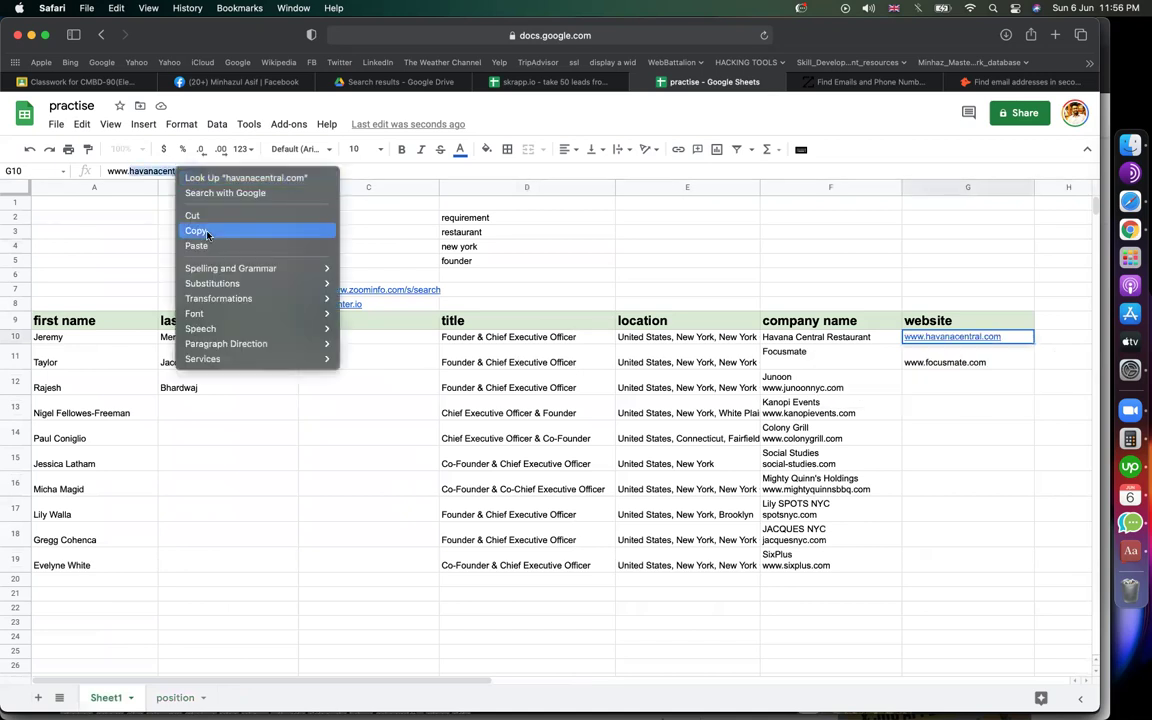
left_click(275, 230)
Step: Run a Hunter.io domain search for havanacentral.com, note the {f}{last} pattern, then return to the spreadsheet
left_click(1027, 81)
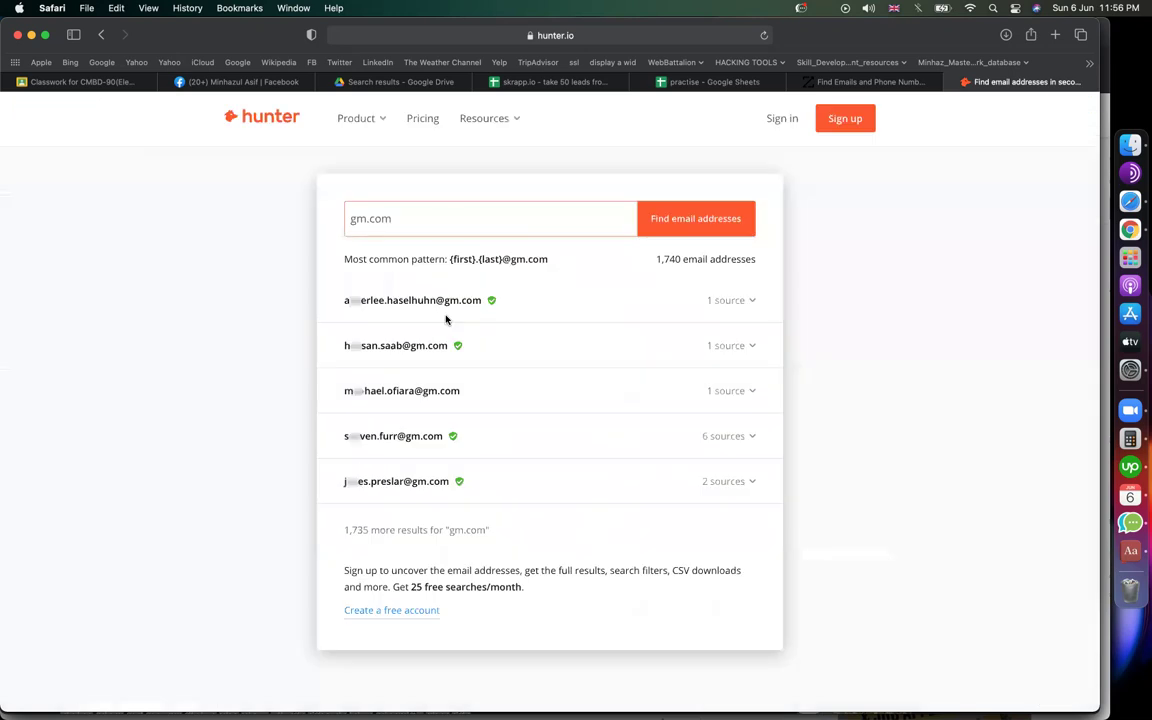
left_click(449, 221)
key("super+a")
type("havanacentral.com")
key("Return")
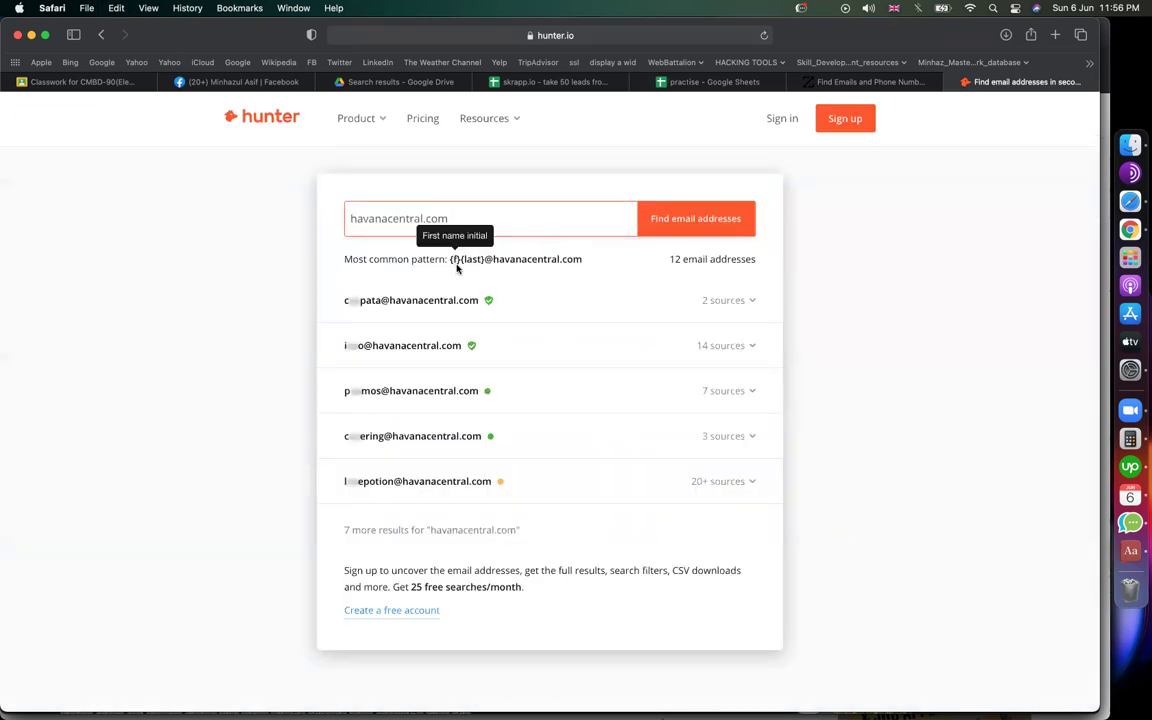
mouse_move(462, 263)
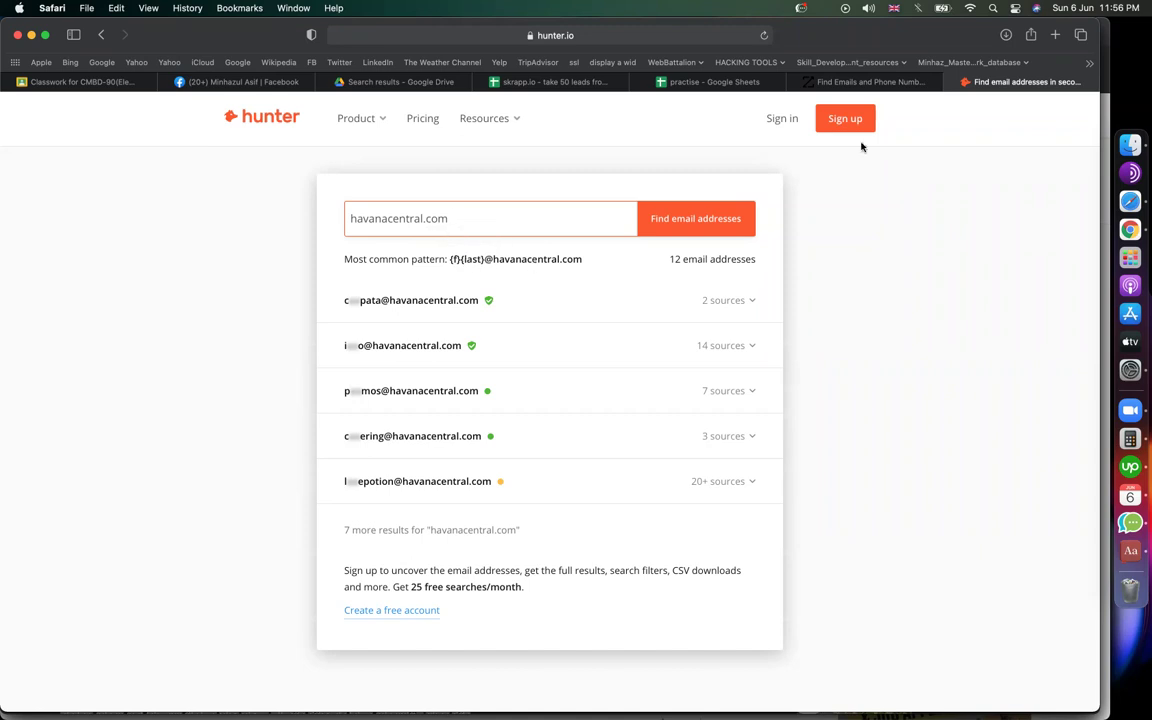
left_click(710, 82)
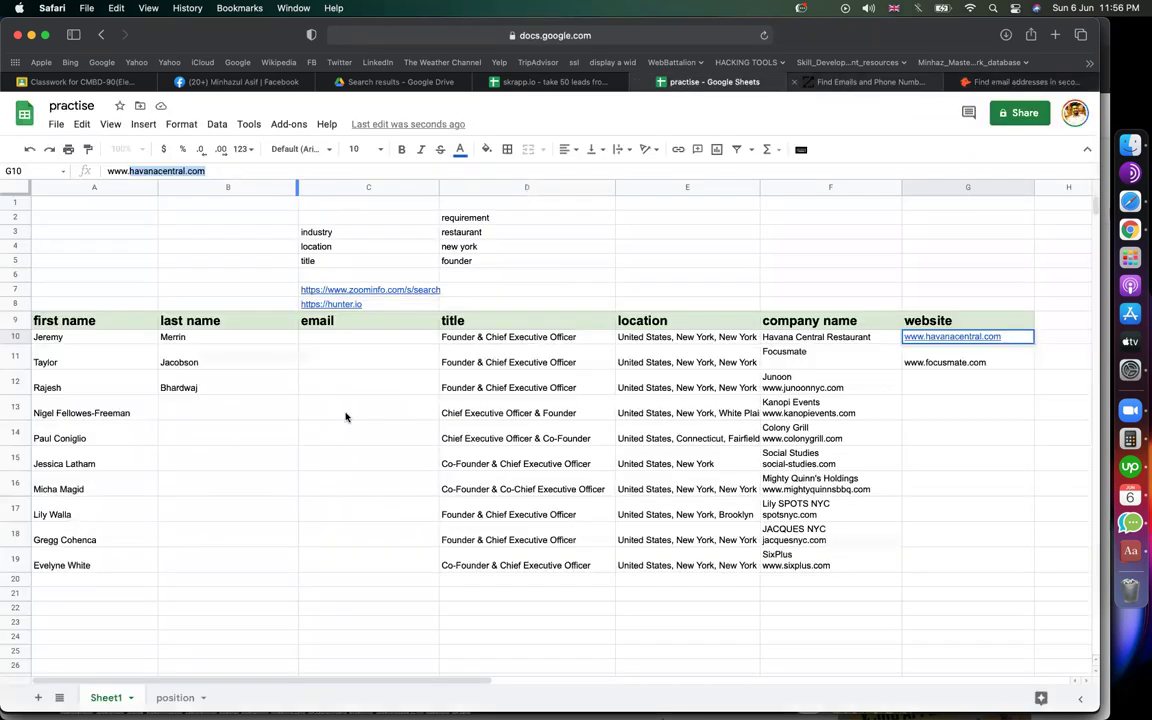
double_click(314, 344)
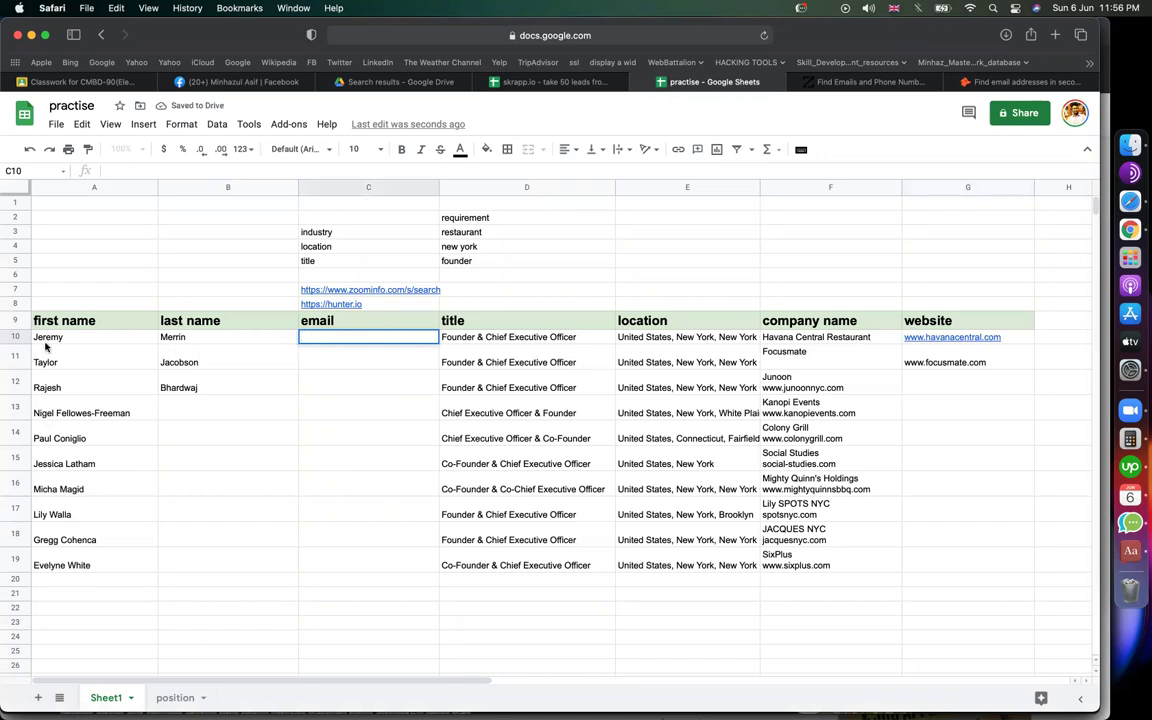
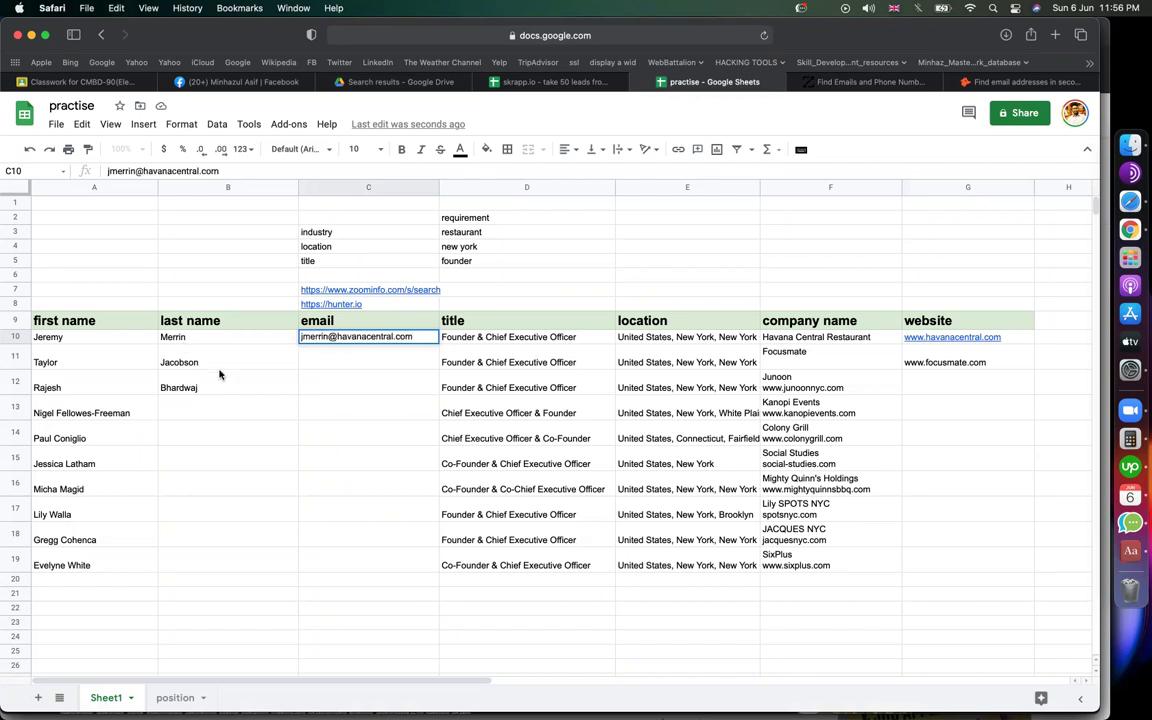
left_click(225, 387)
left_click(476, 386)
left_click(351, 399)
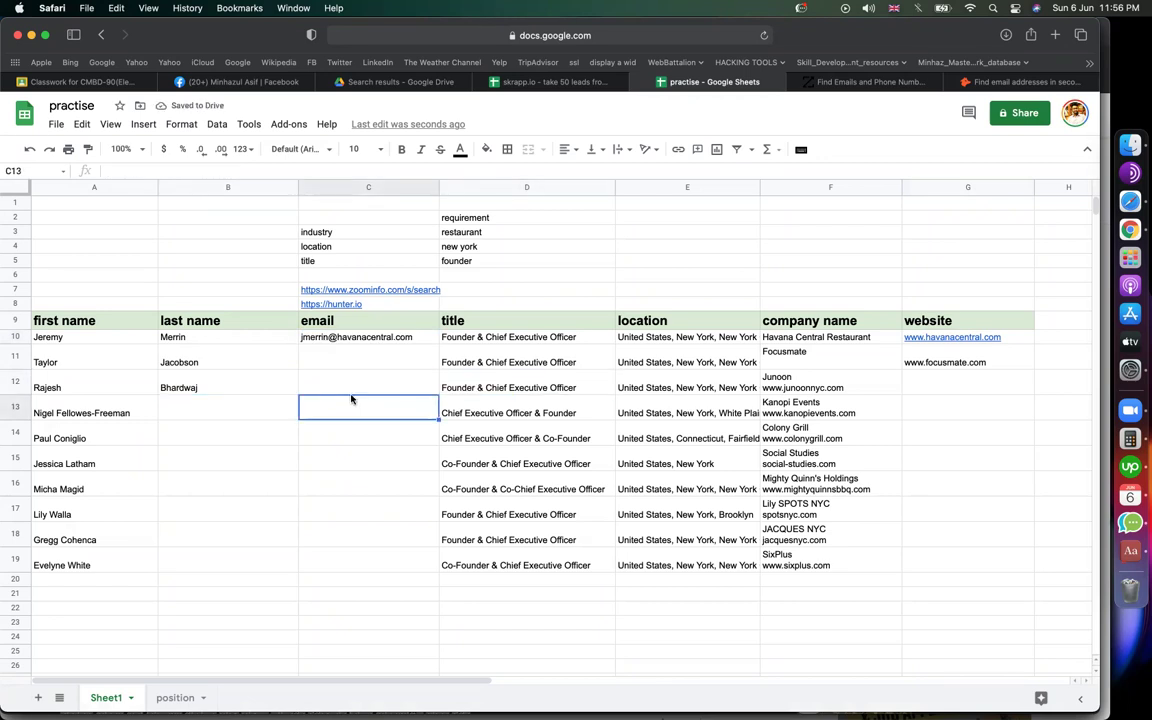
Step: Open the file actions menu and dismiss it without choosing anything
left_click(795, 276)
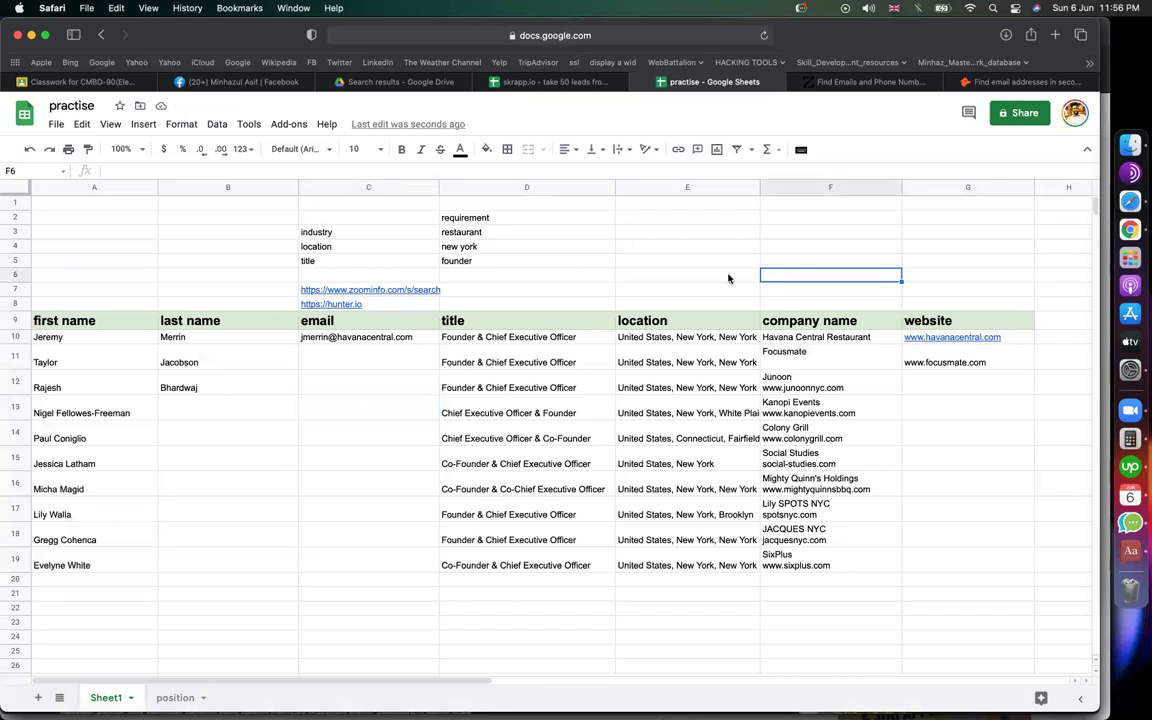
left_click(660, 275)
left_click(445, 412)
left_click(145, 246)
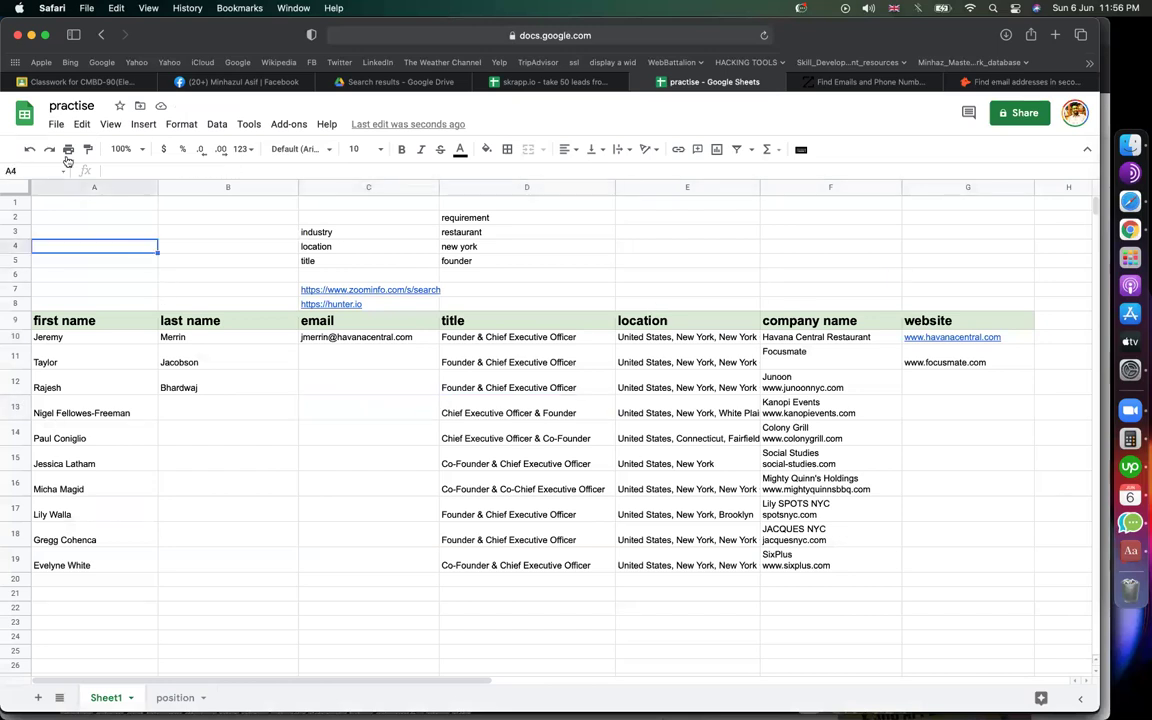
left_click(56, 124)
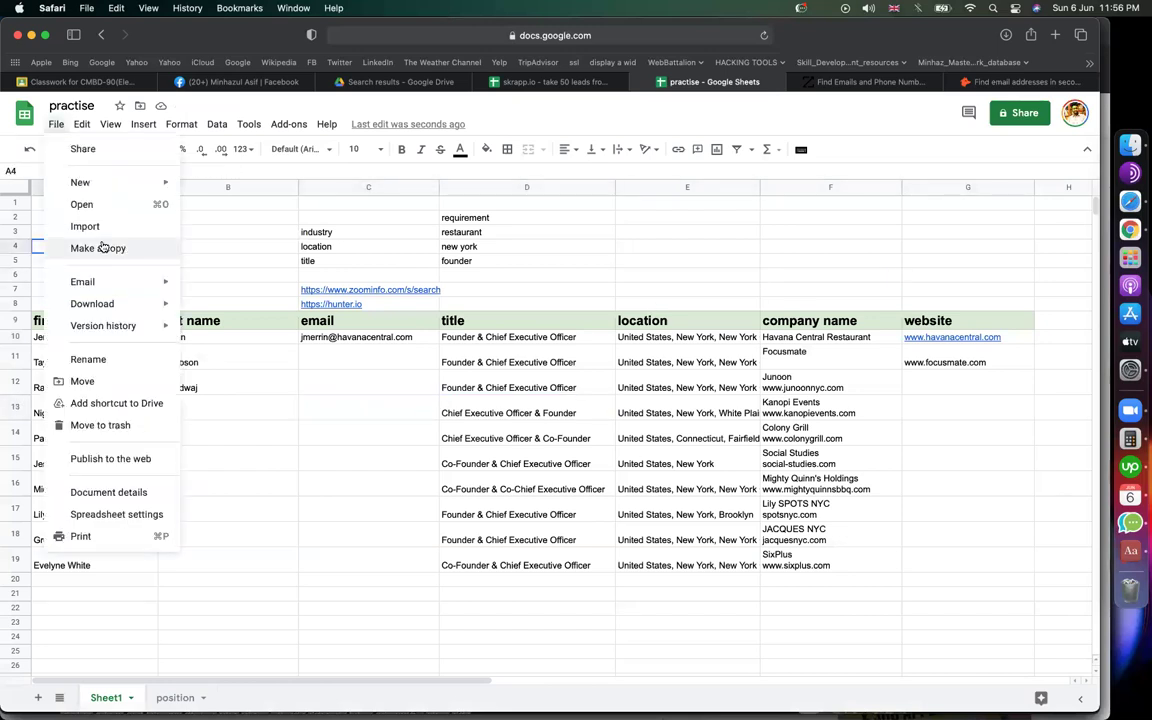
left_click(689, 291)
left_click(690, 292)
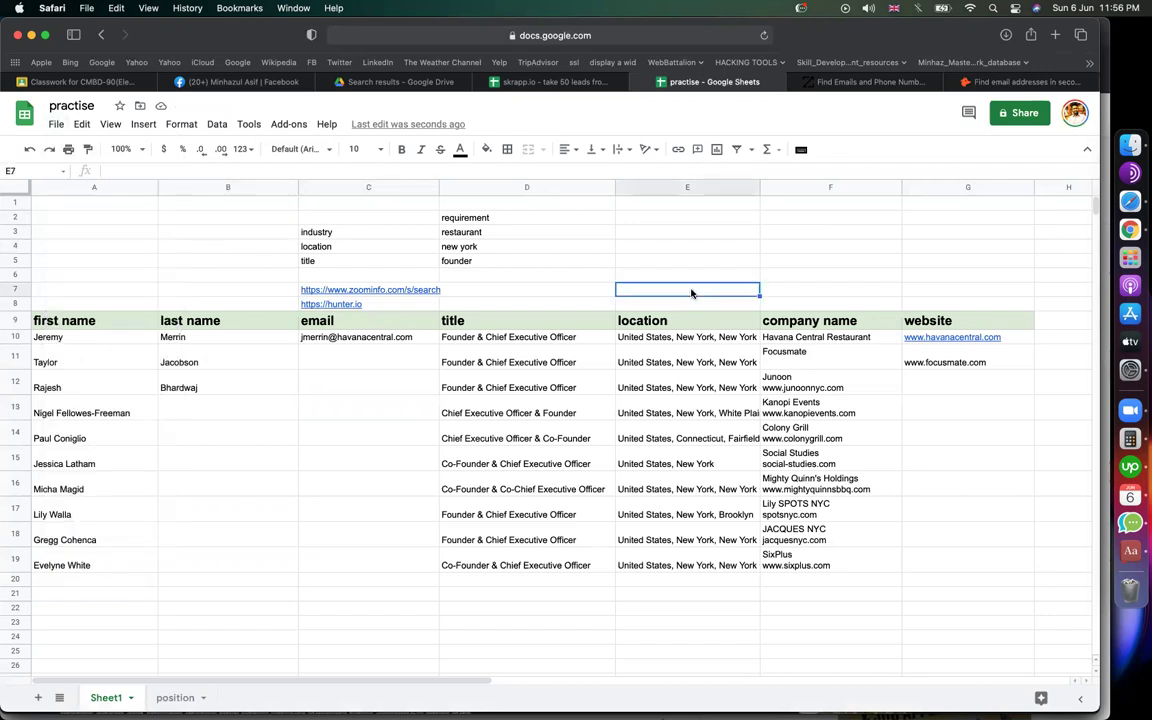
left_click(696, 236)
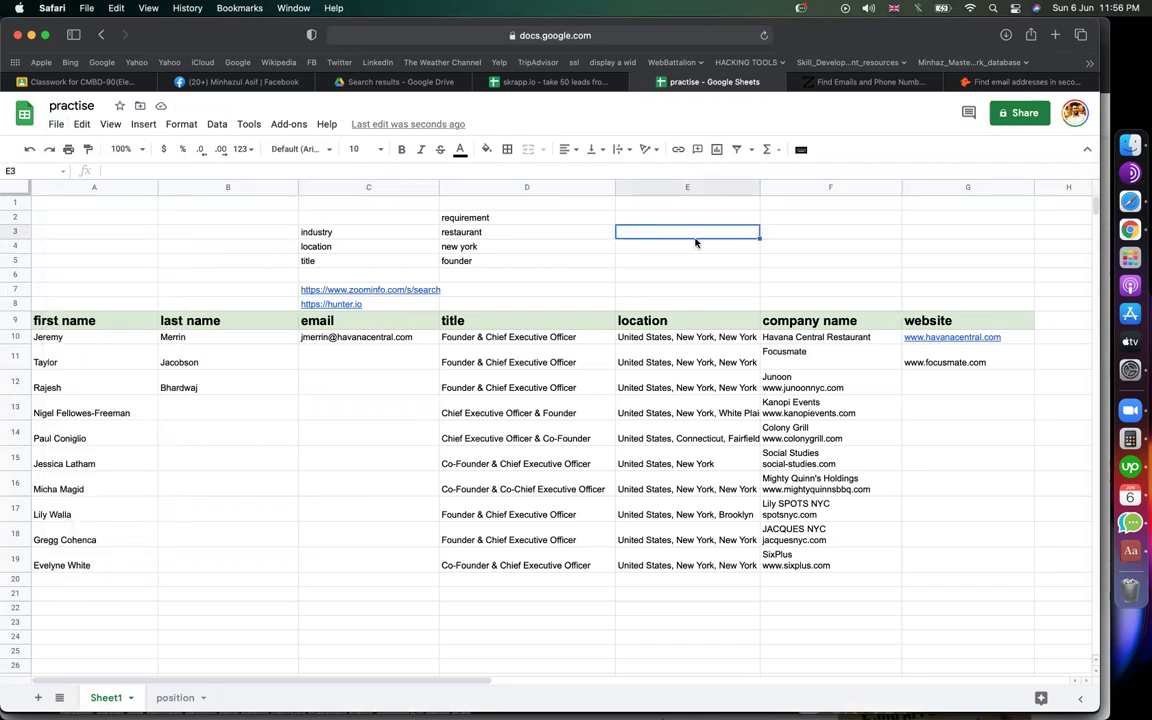
Step: Review the lead first names and the New York and founder title requirements
left_click_drag(91, 340, 92, 362)
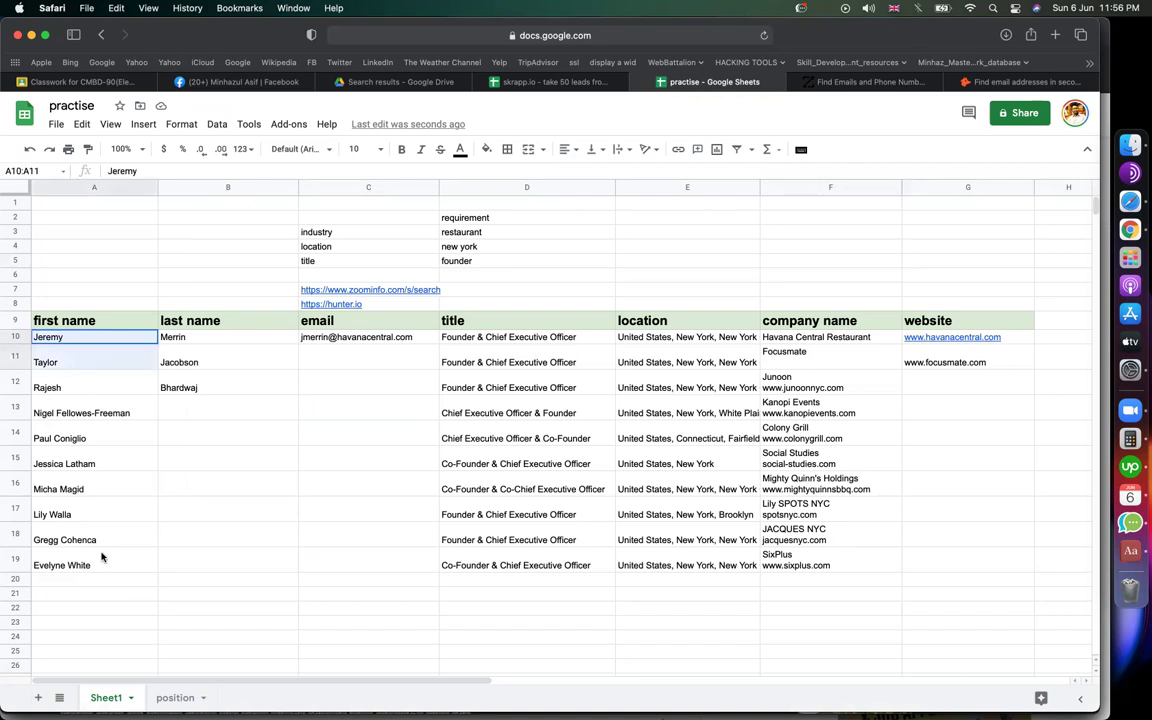
left_click(355, 560)
left_click(361, 246)
key("Up")
key("Right")
left_click(373, 245)
left_click(480, 247)
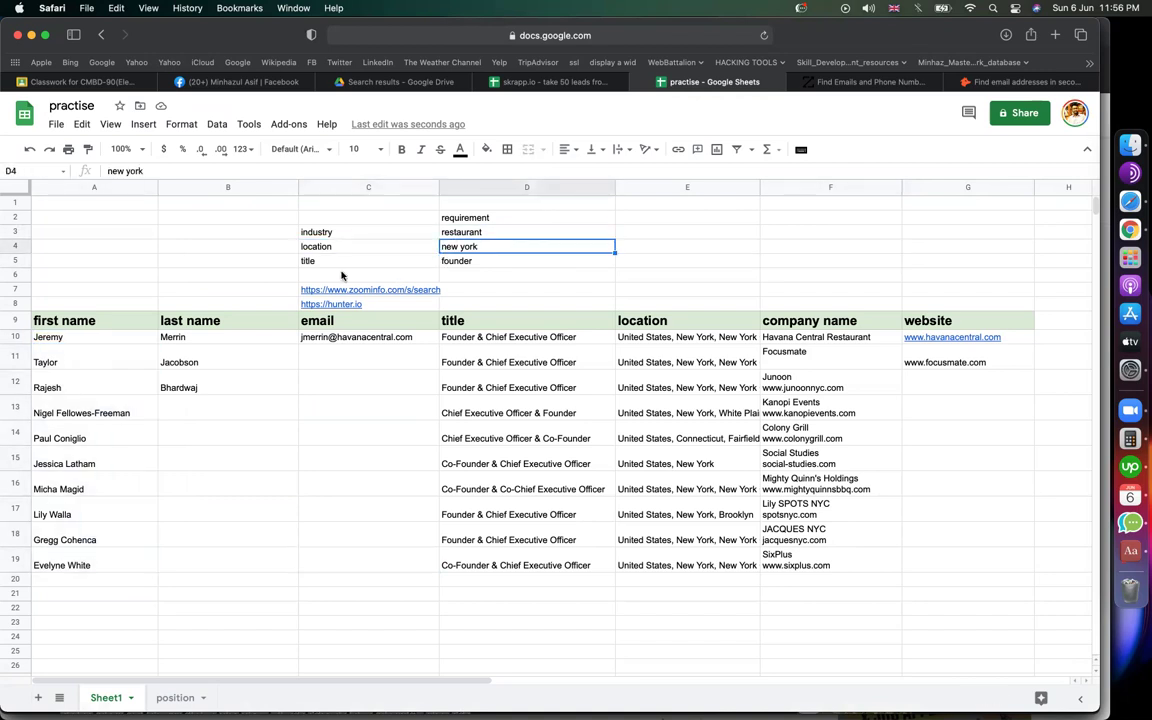
left_click(434, 260)
left_click(470, 260)
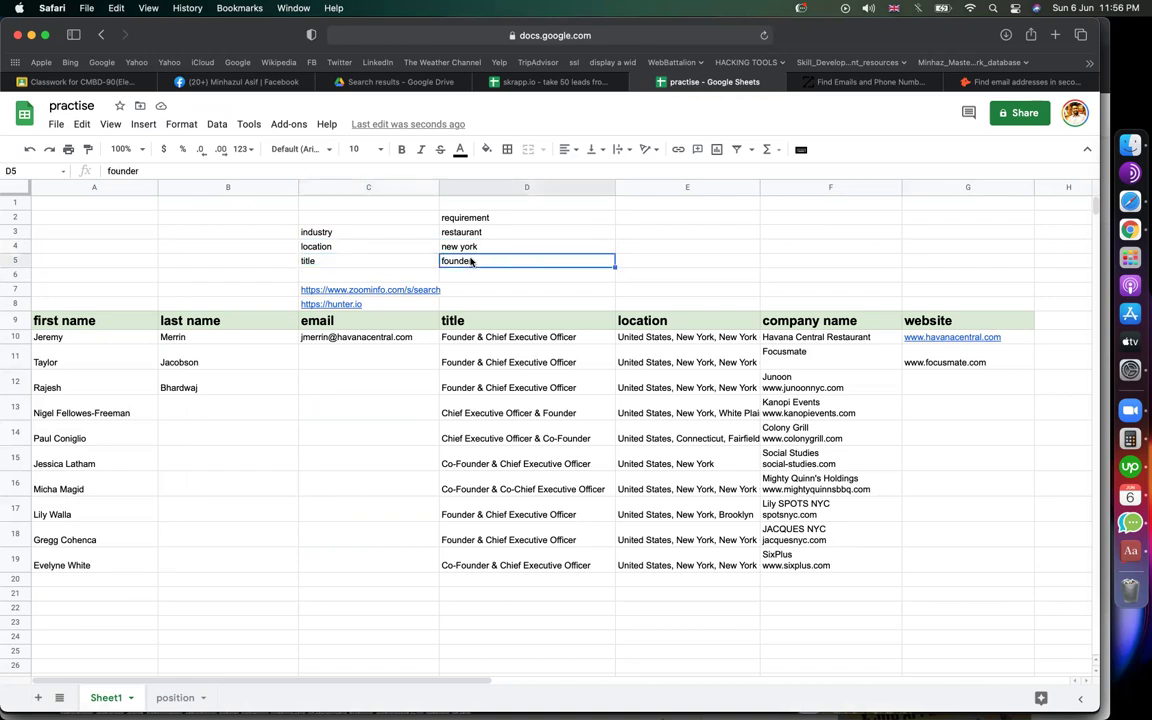
left_click(667, 261)
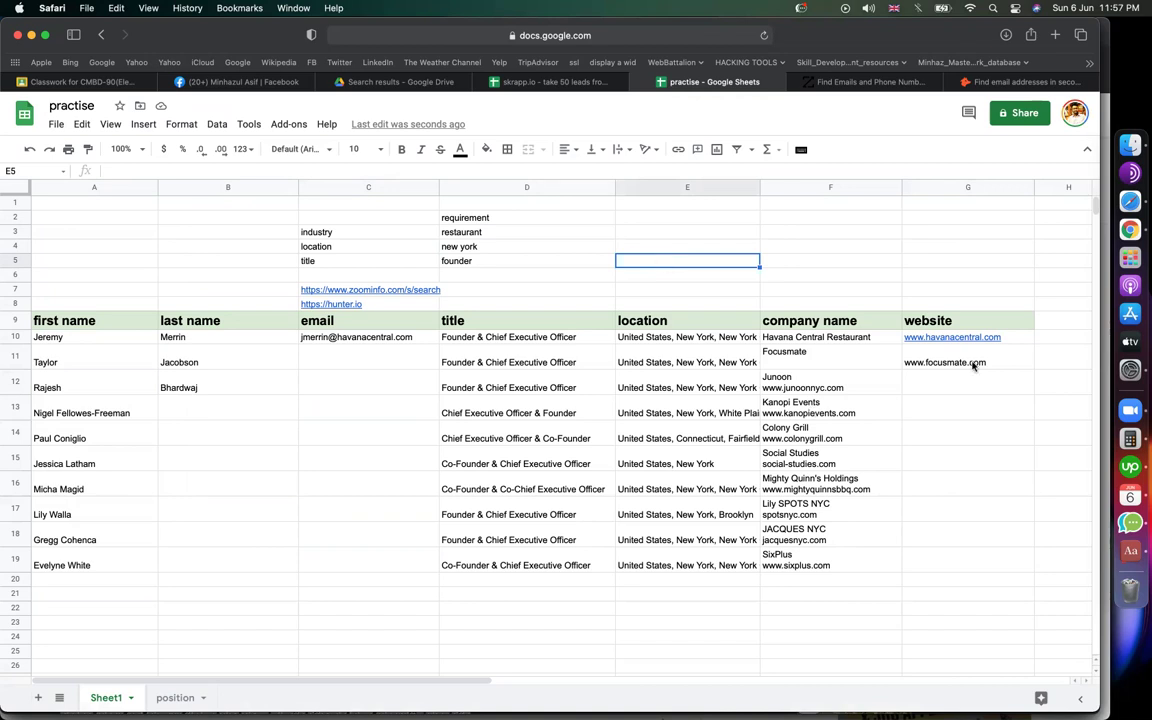
double_click(926, 366)
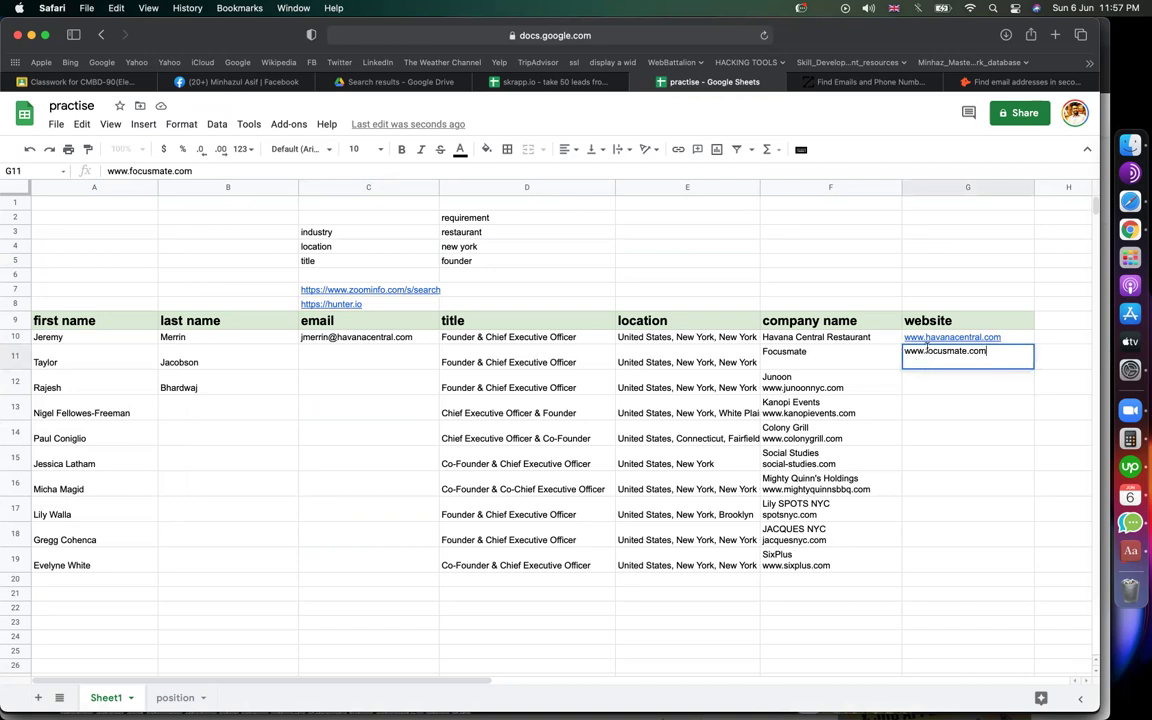
left_click_drag(1016, 352, 925, 353)
key("Left")
key("shift+super+Right")
key("super+c")
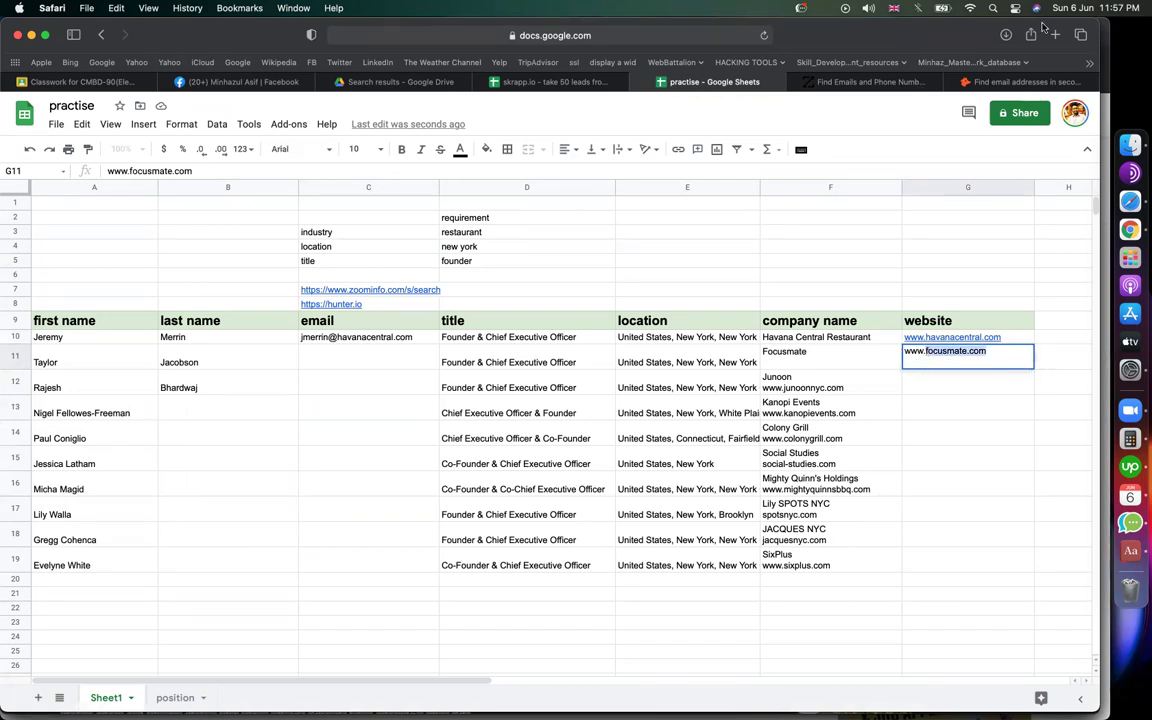
Step: Search Hunter.io for focusmate.com, which hits the daily search limit
left_click(990, 81)
key("super+a")
key("super+v")
key("Return")
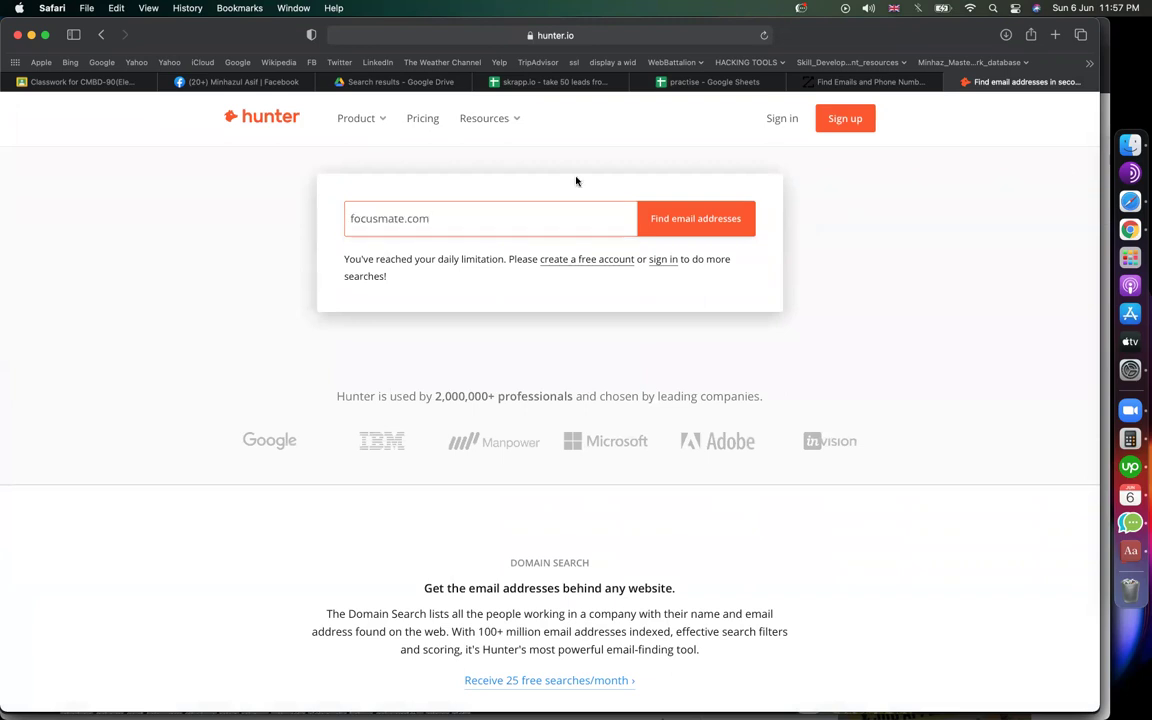
left_click(1055, 38)
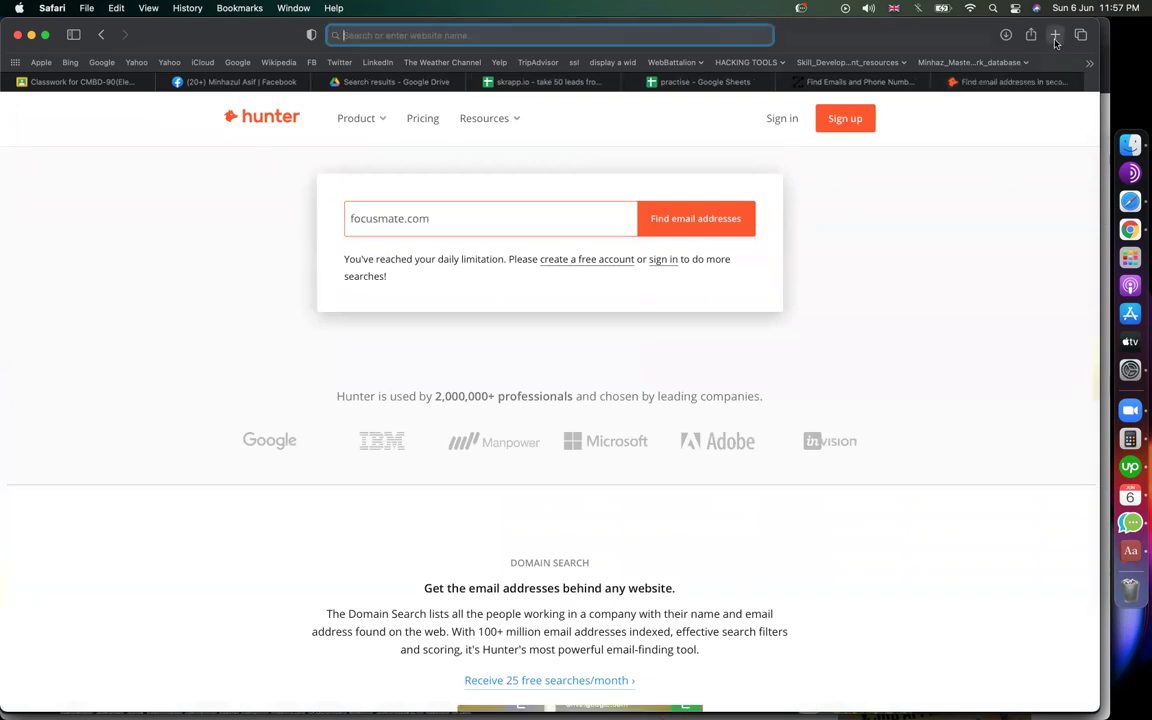
type("goo")
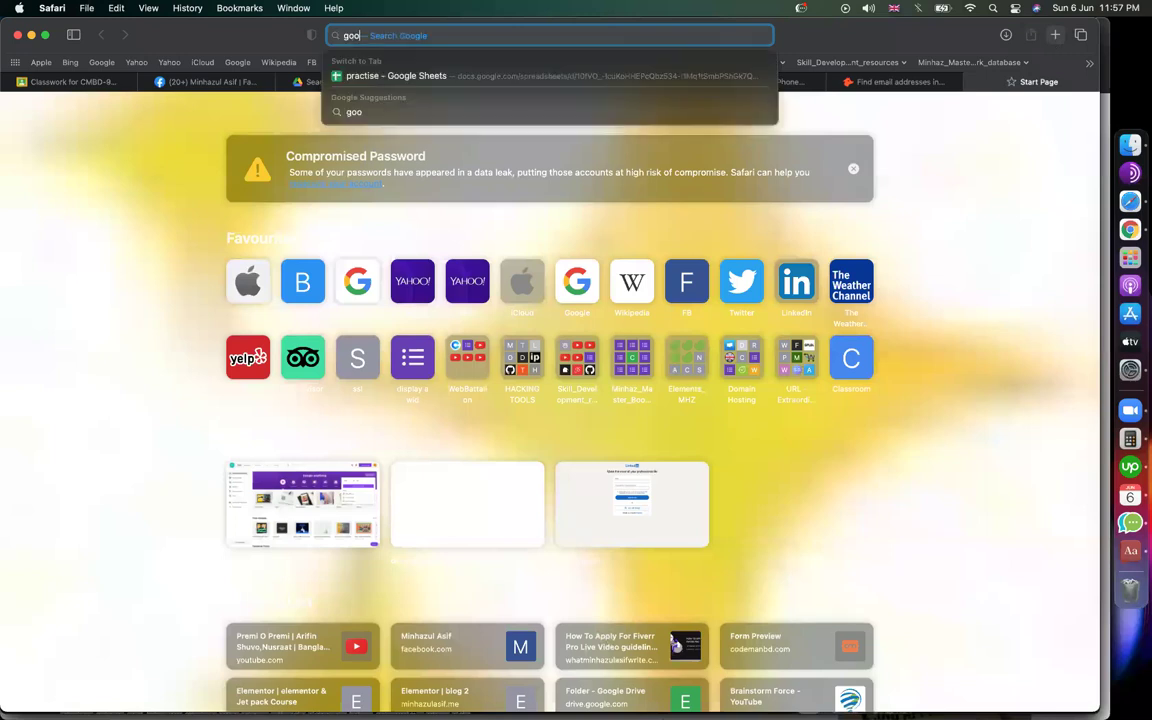
type("gle.com")
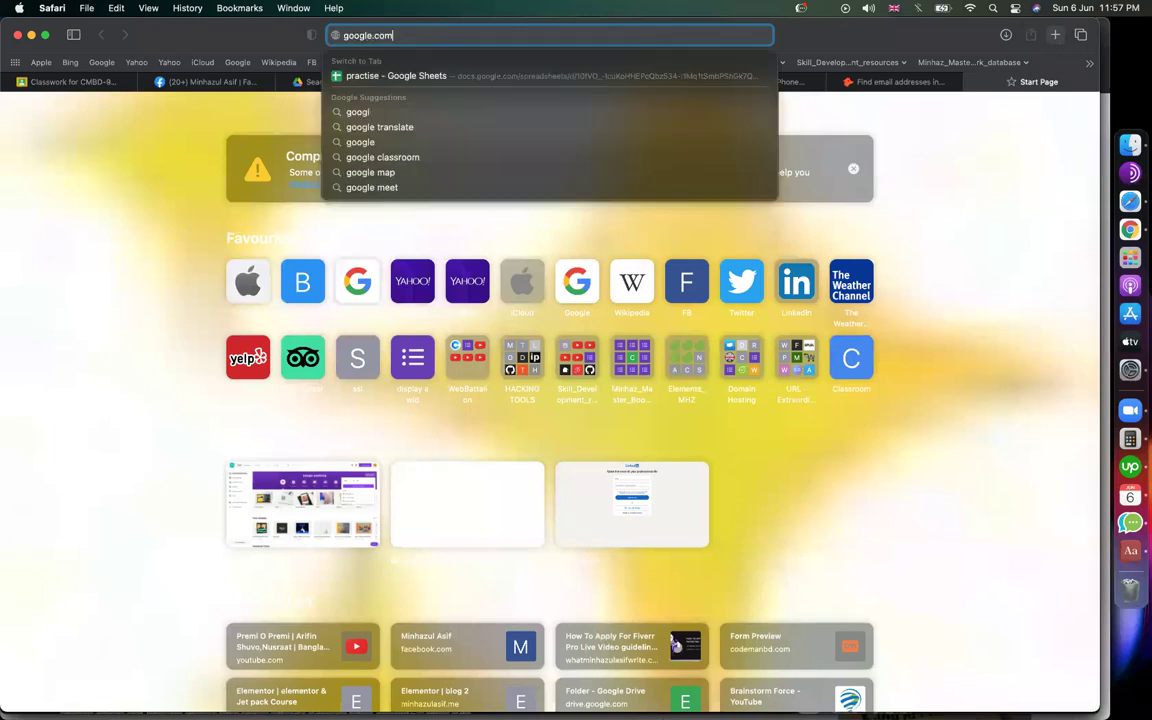
key("Return")
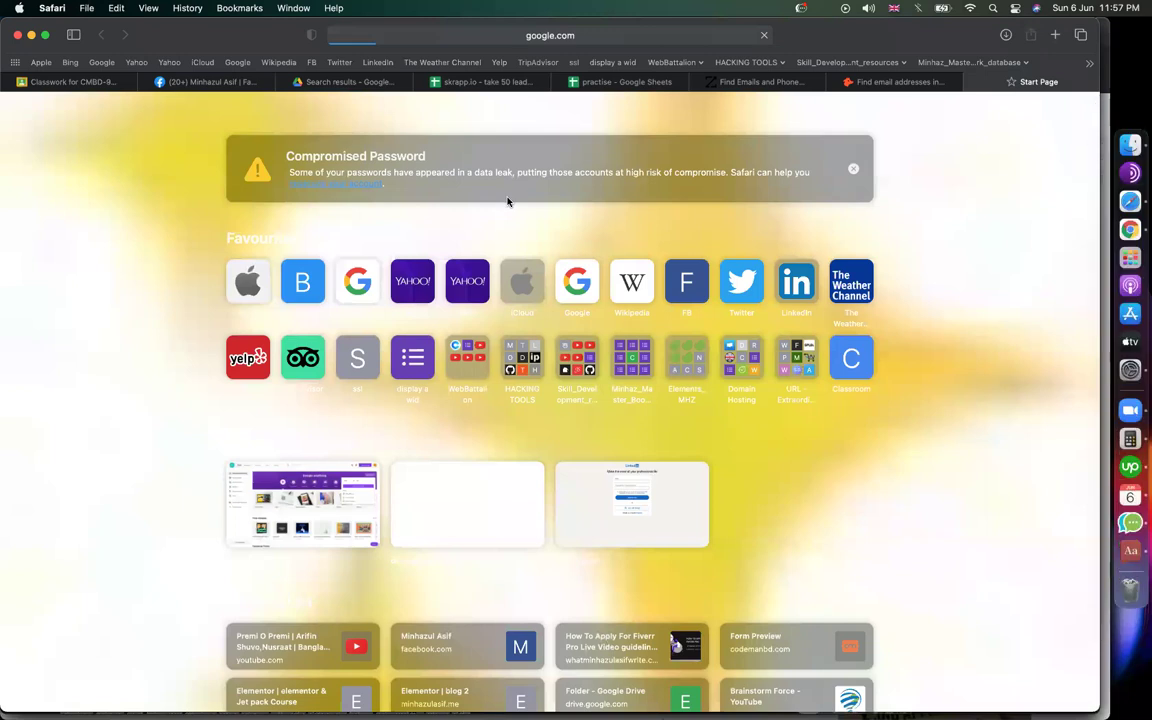
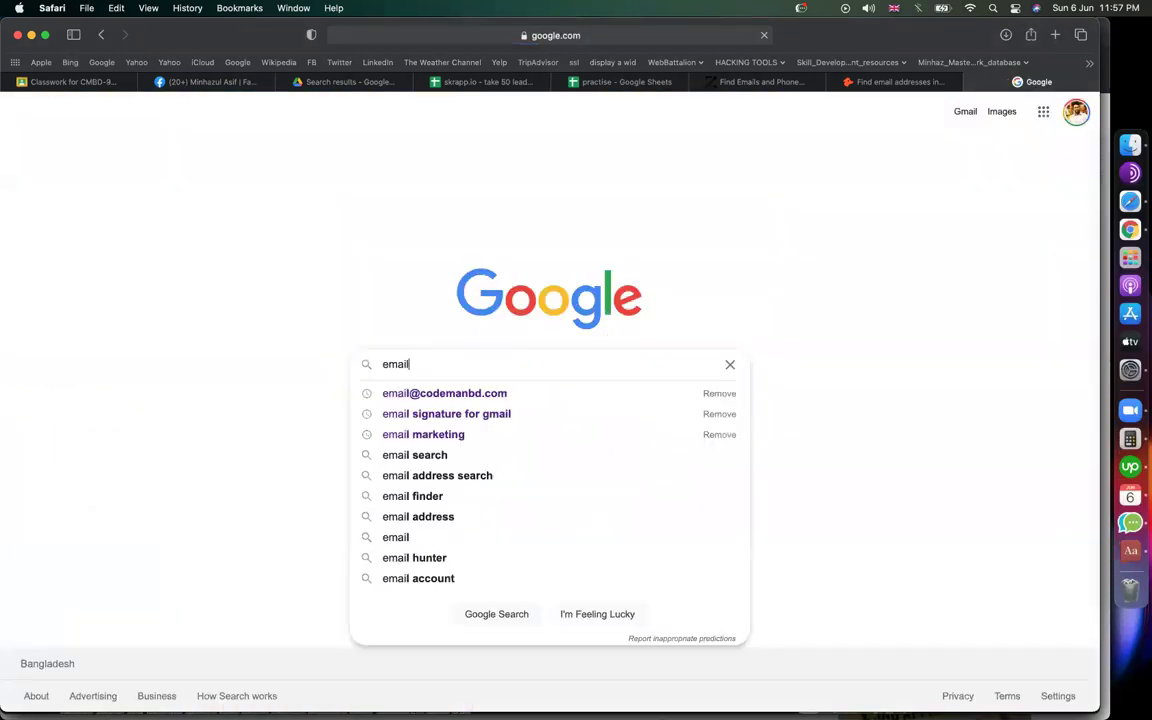
key("Return")
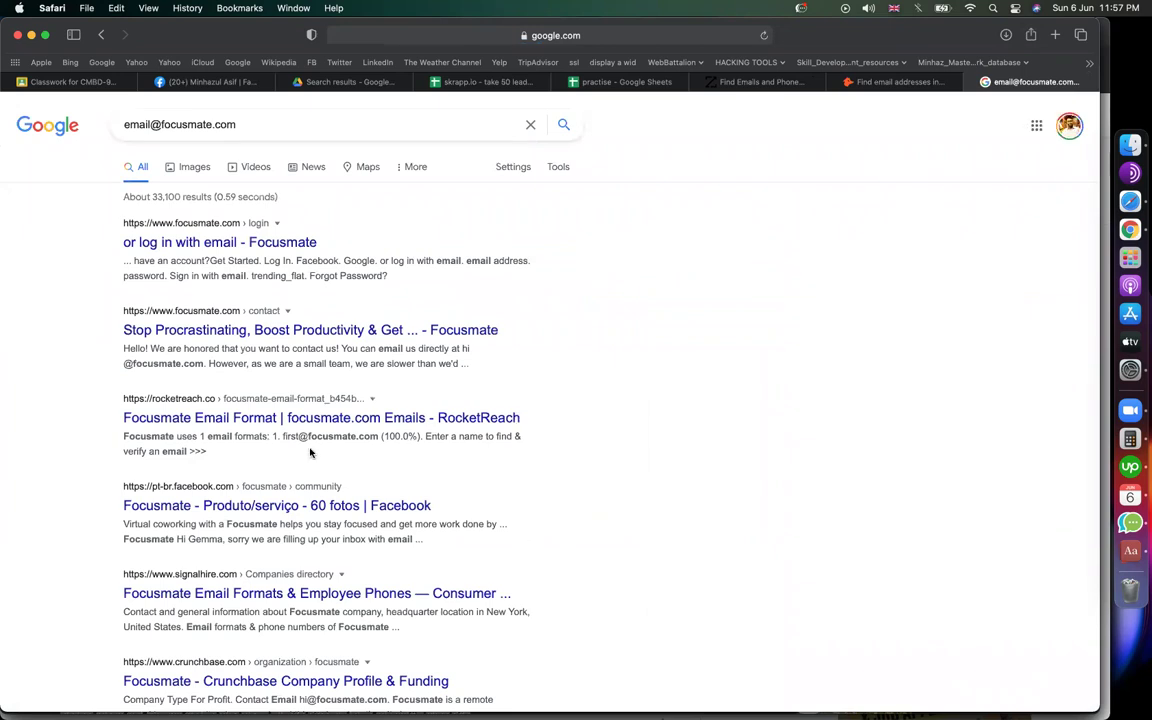
scroll(311, 450, "down", 1)
scroll(311, 452, "up", 3)
scroll(290, 440, "up", 3)
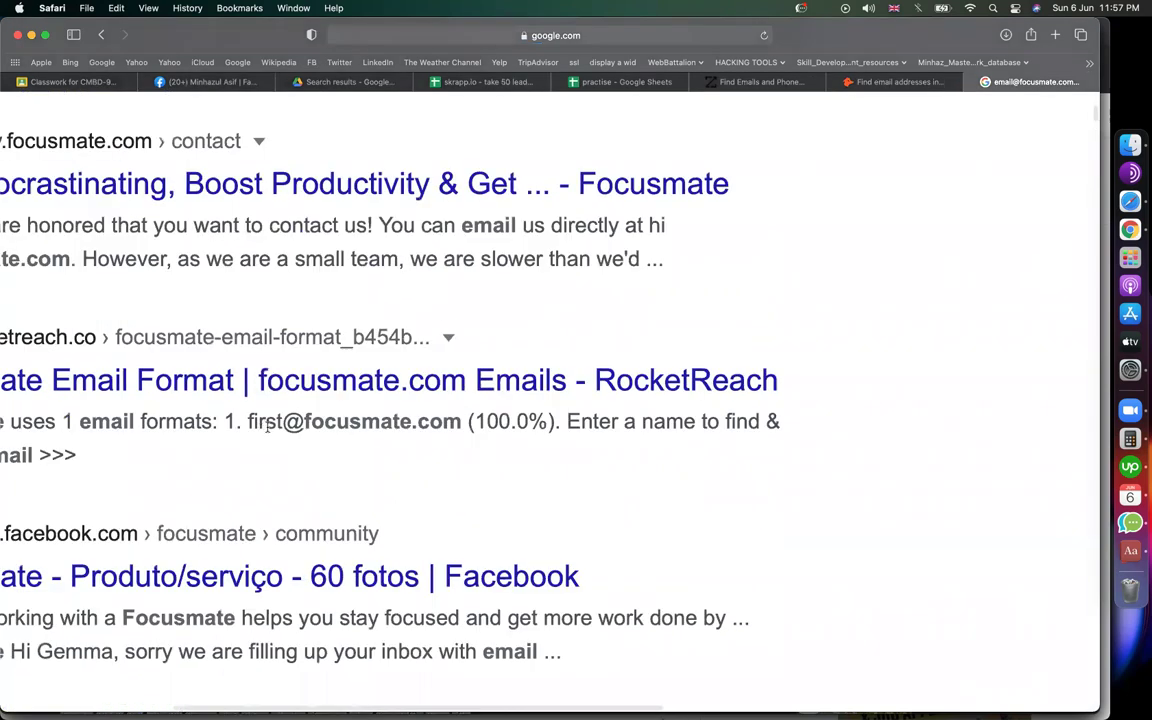
double_click(400, 421)
left_click_drag(258, 421, 247, 421)
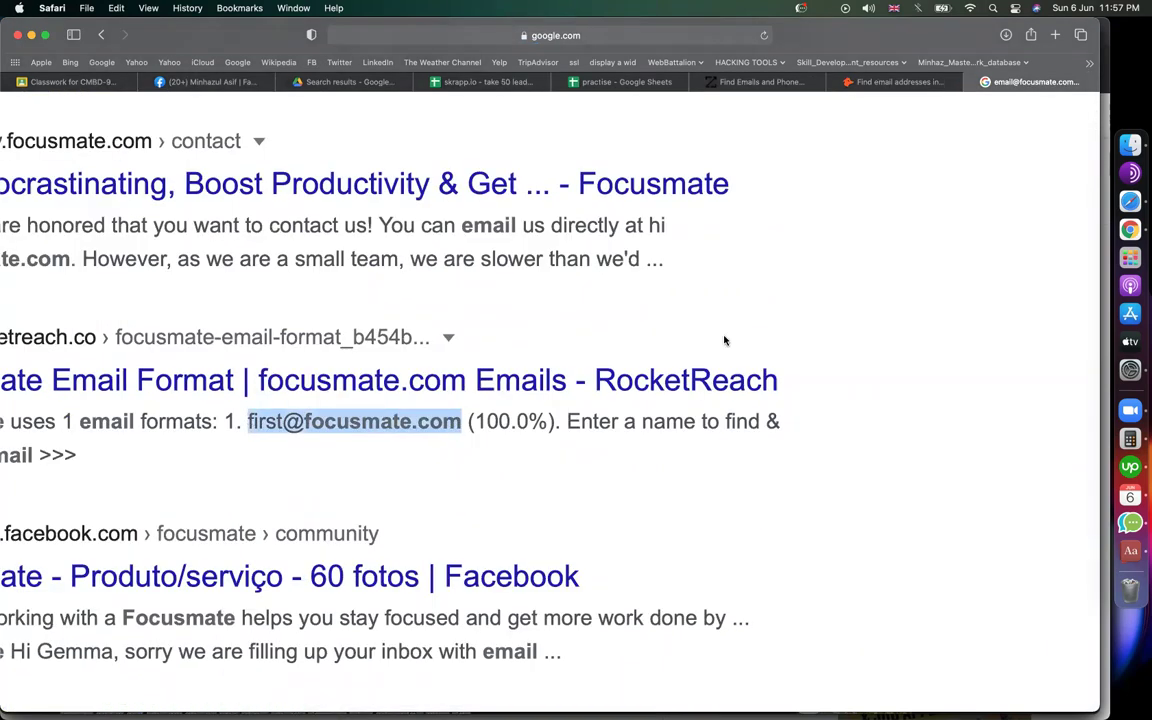
scroll(725, 341, "down", 3)
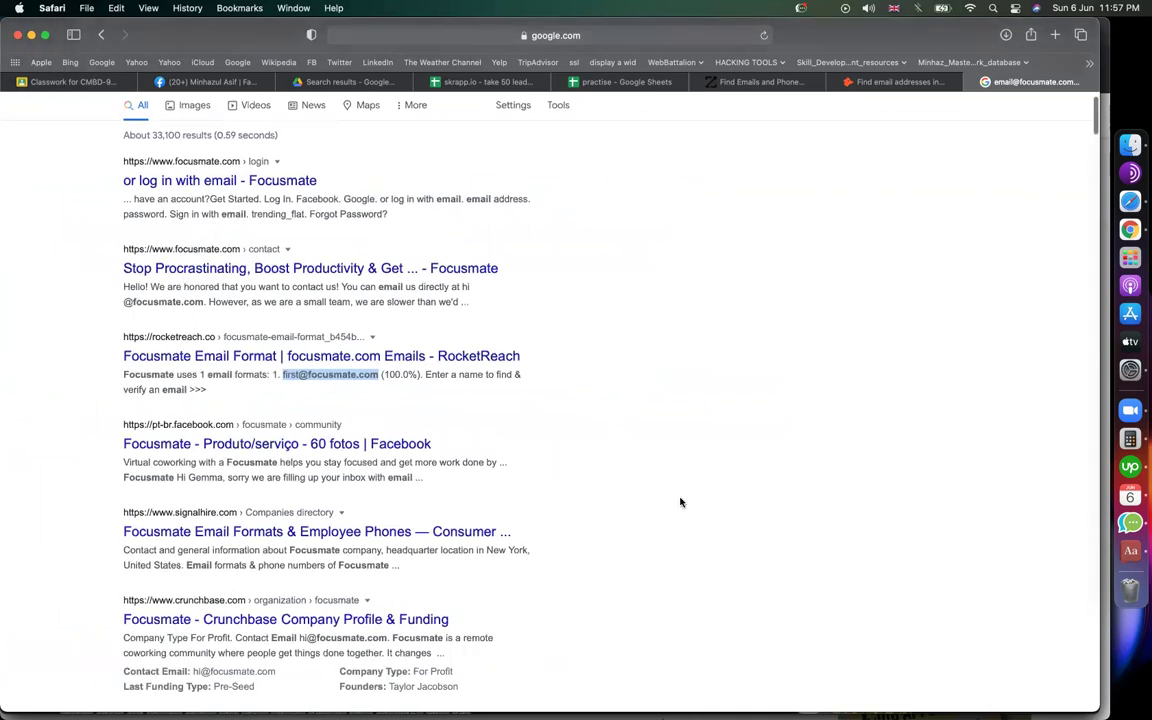
scroll(680, 502, "down", 3)
scroll(447, 420, "down", 1)
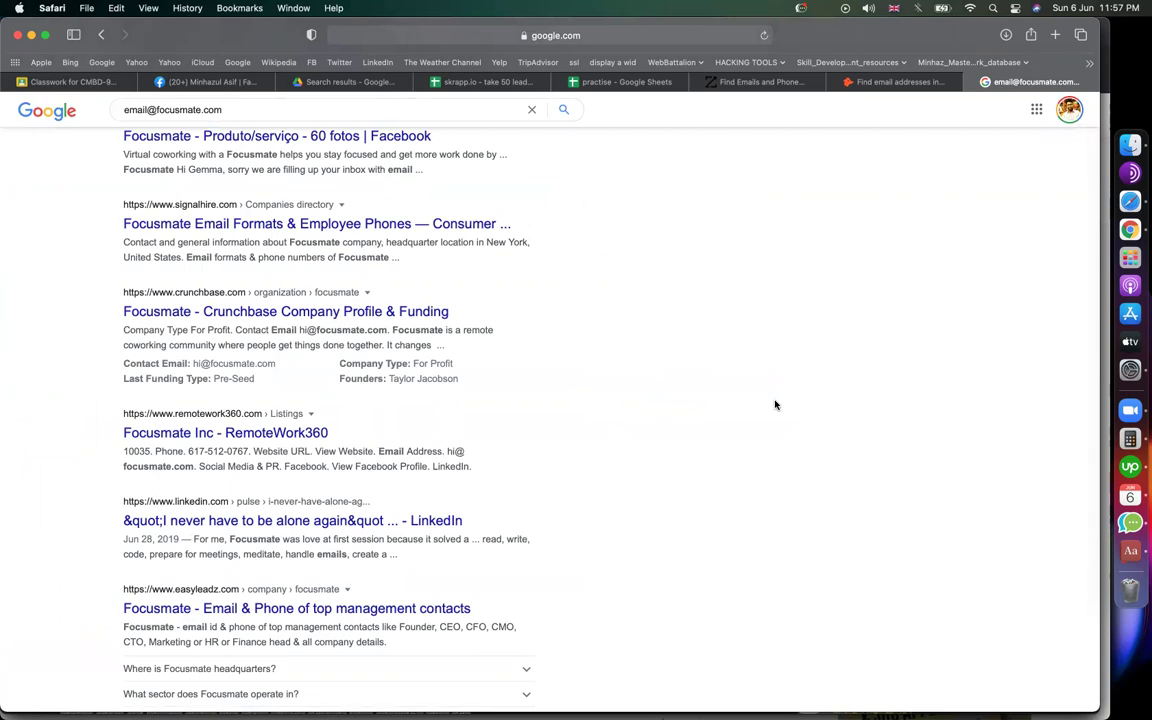
Step: Check the Hunter email finder tab, then return to the Focusmate search results
left_click(840, 82)
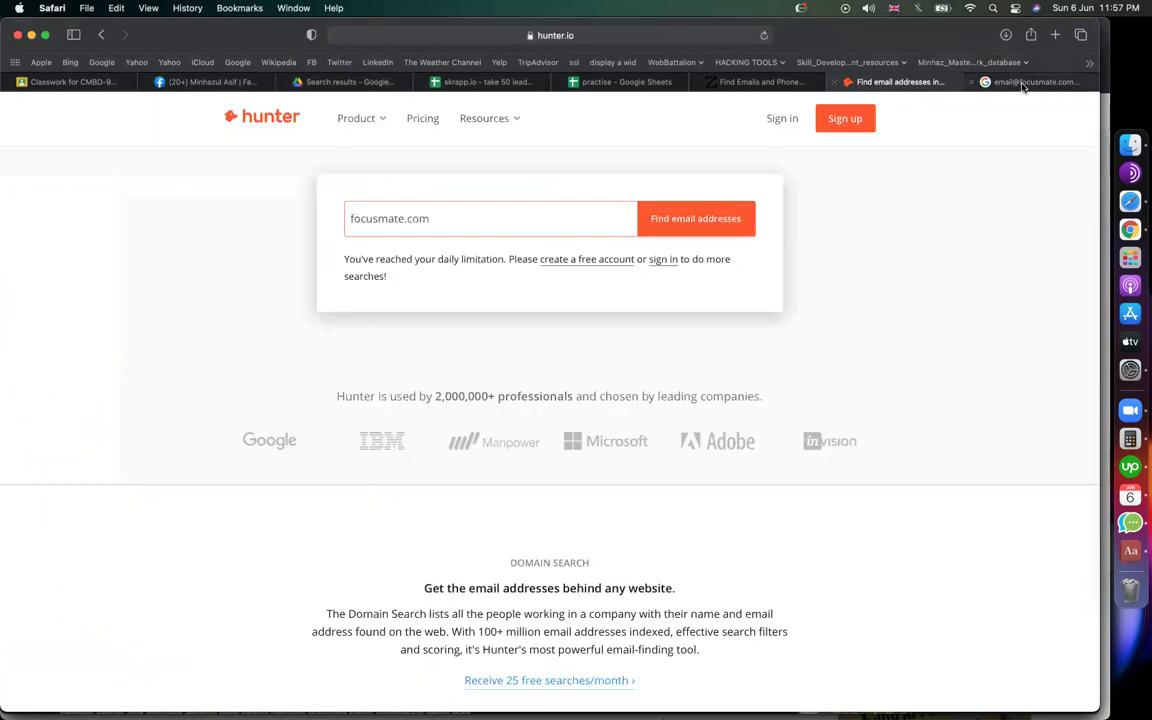
left_click(1022, 85)
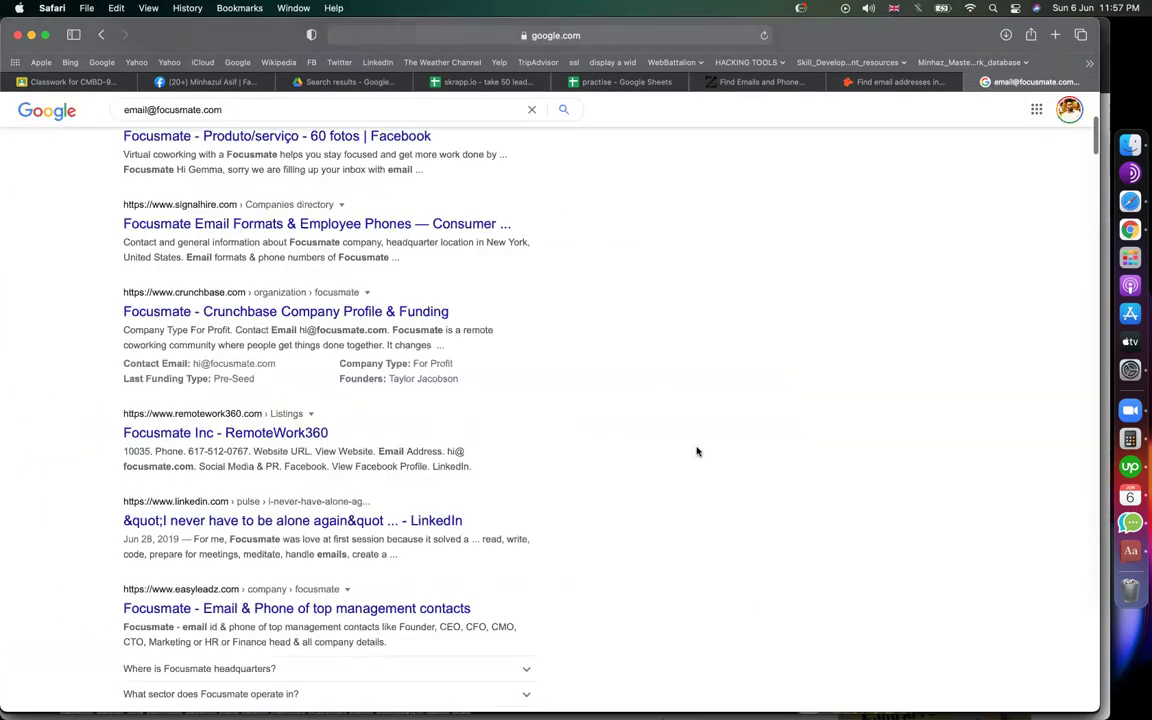
scroll(697, 451, "down", 10)
scroll(697, 451, "up", 10)
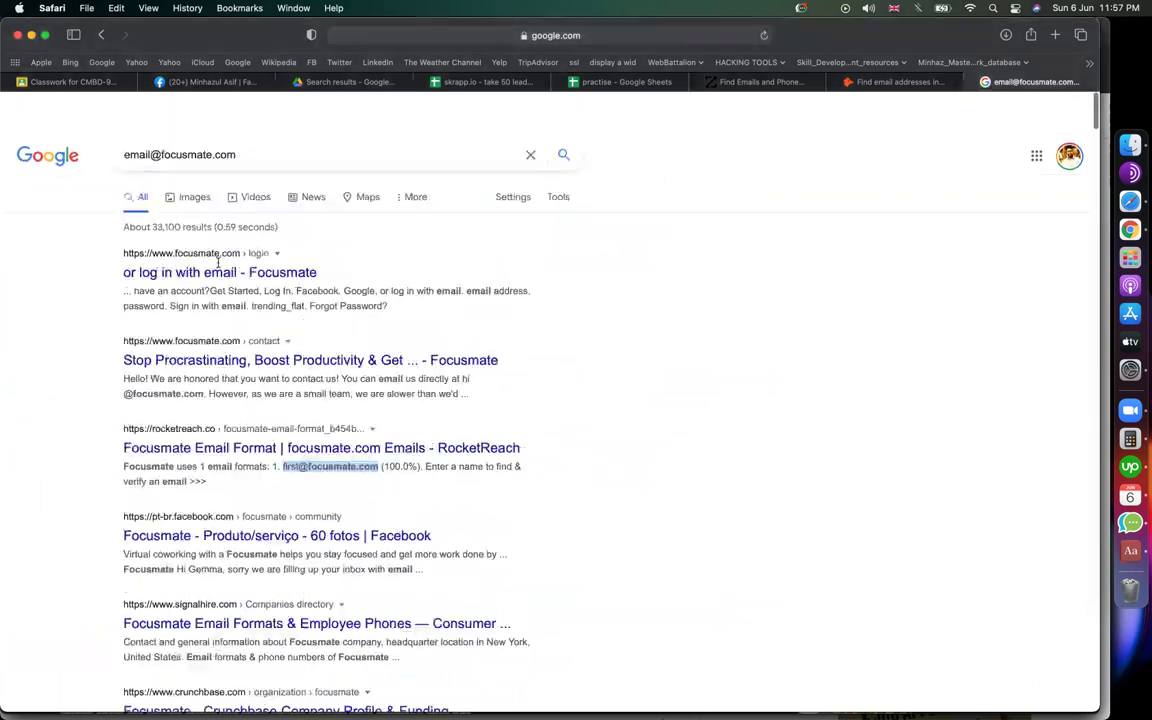
Step: Change the search query to the codemanbd.com domain, fixing the .com ending
left_click_drag(162, 124, 757, 124)
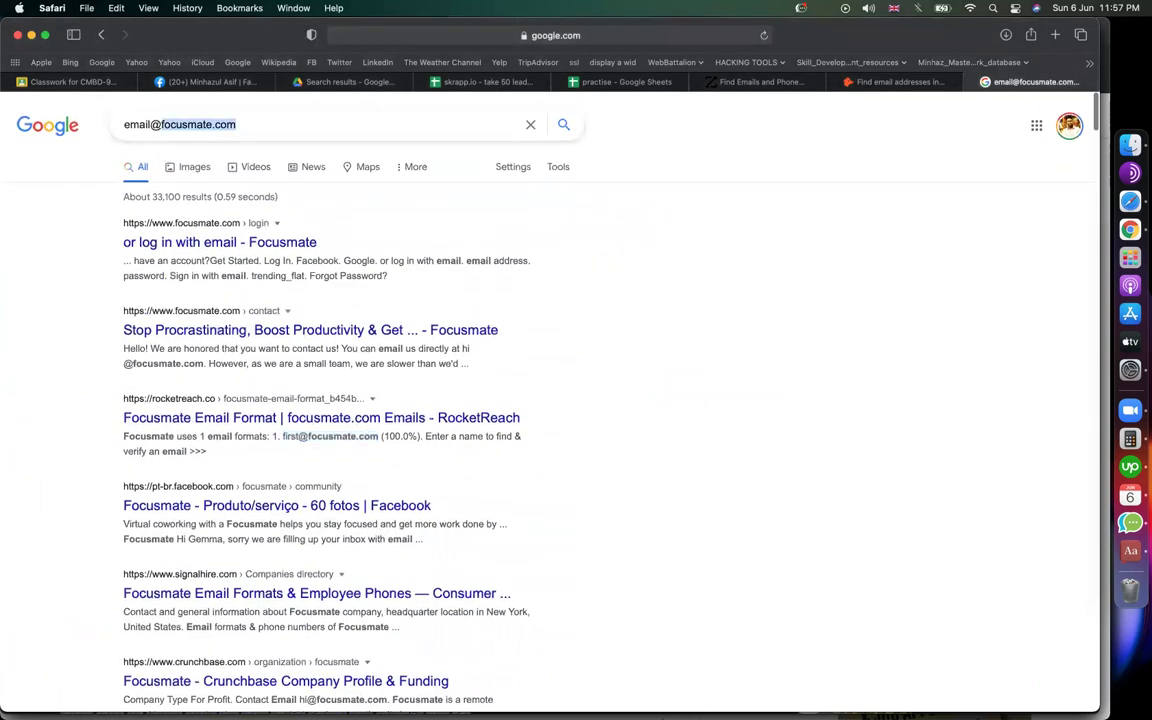
type("codemanbd")
key("Return")
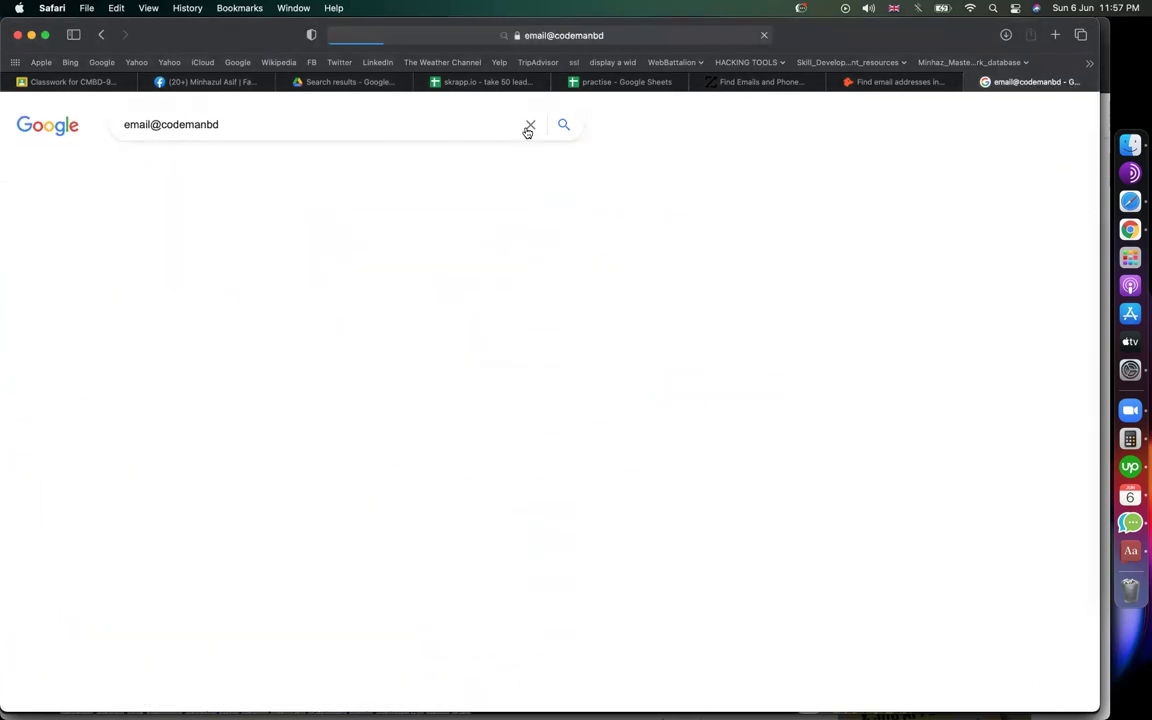
type(".")
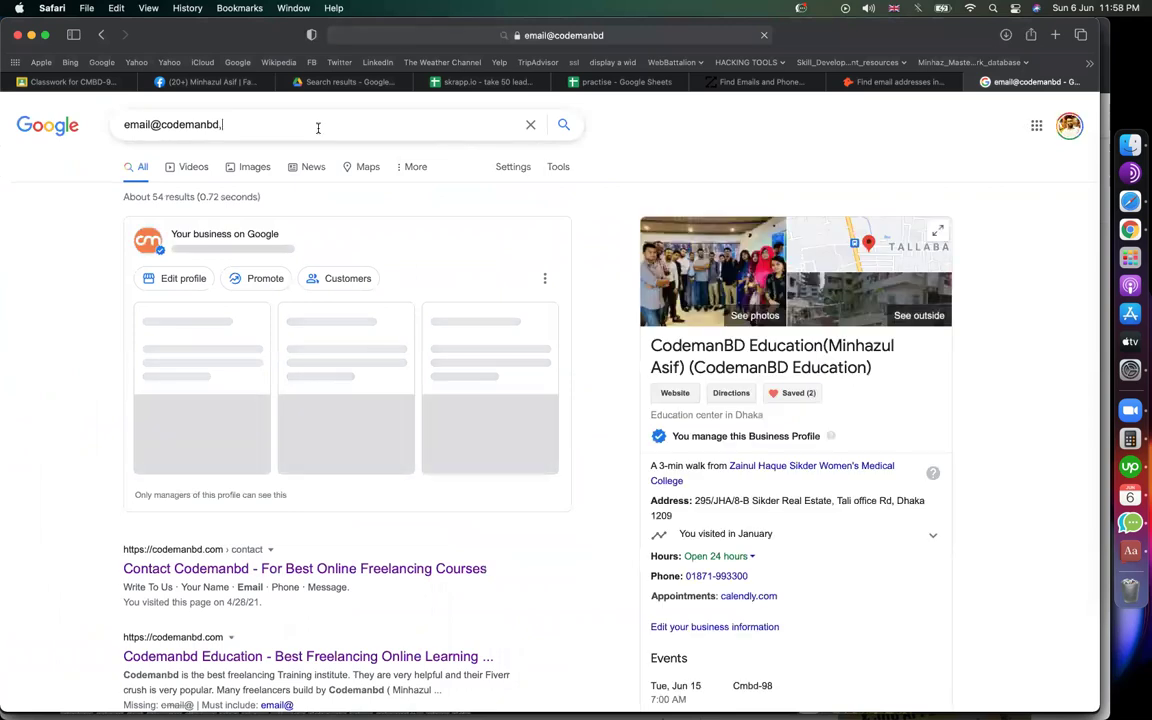
type("com")
key("Return")
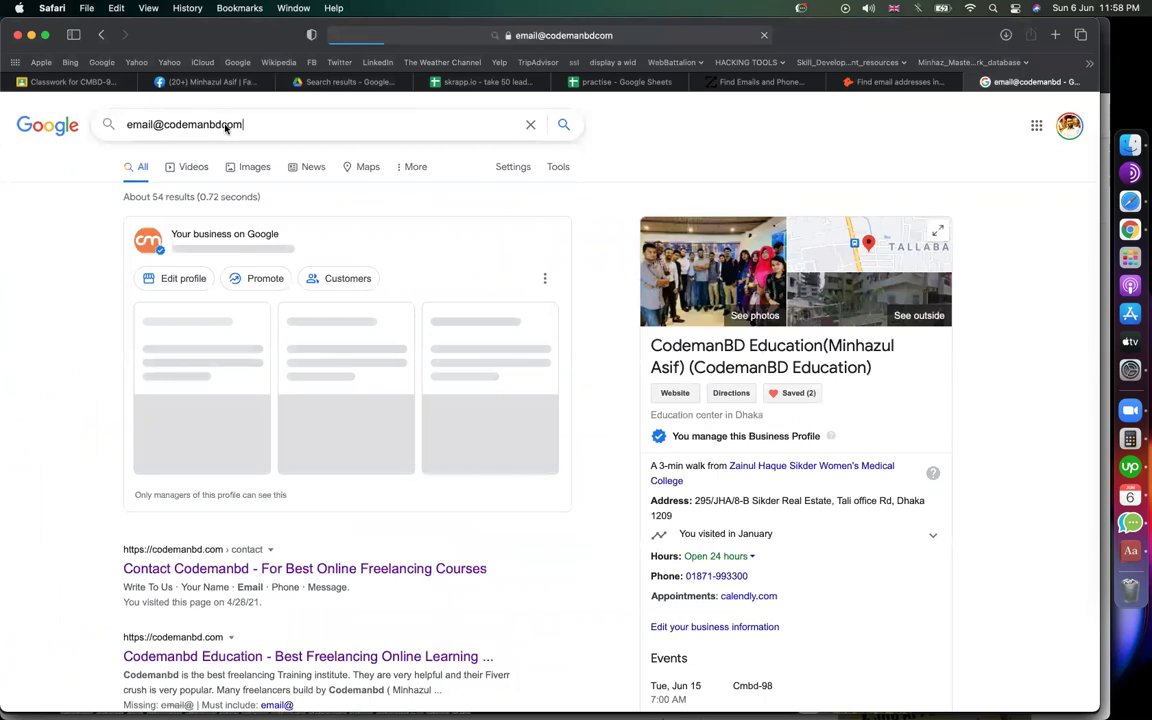
left_click(218, 127)
type(".")
key("Return")
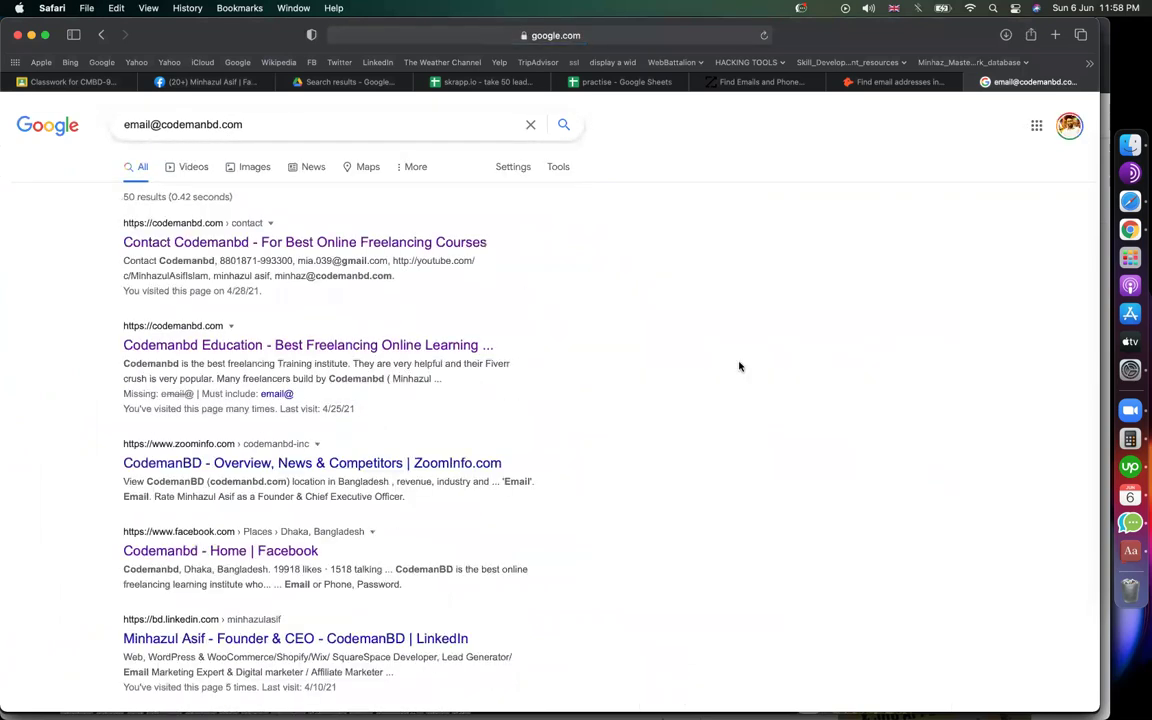
Step: Select the company contact address in the results and go back to the practise spreadsheet
scroll(738, 365, "down", 1)
scroll(393, 327, "up", 1)
scroll(390, 324, "up", 5)
scroll(167, 321, "left", 5)
left_click_drag(453, 234, 705, 243)
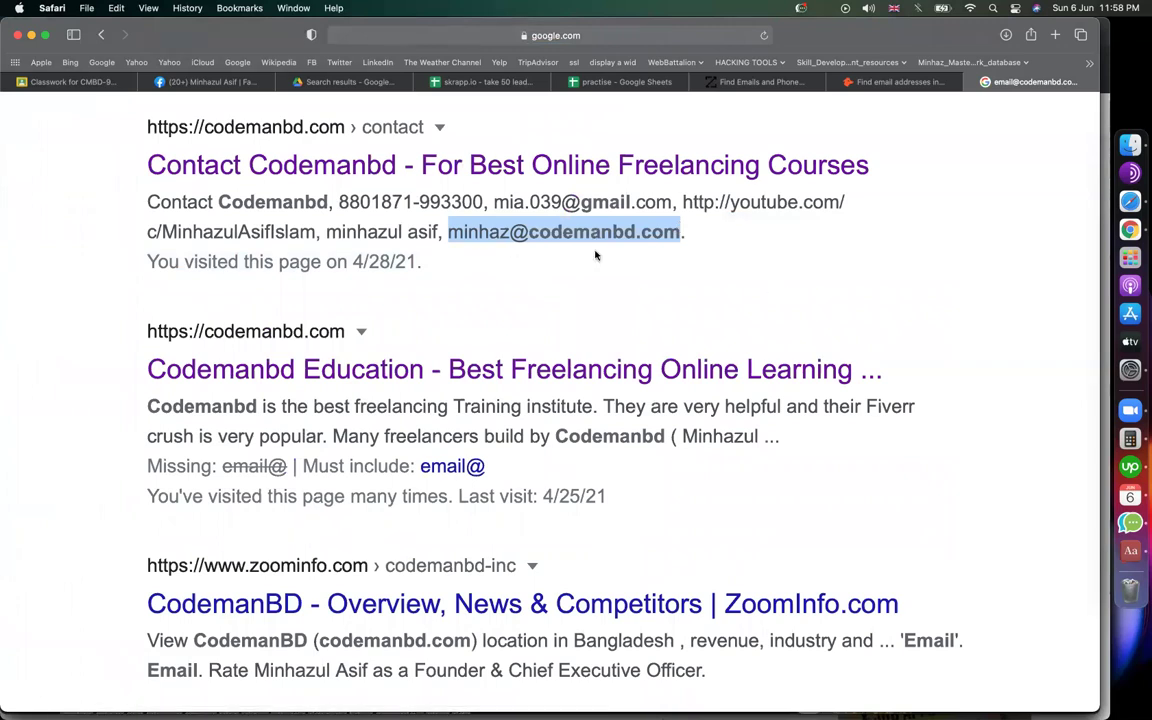
scroll(594, 252, "up", 1)
scroll(594, 265, "down", 5)
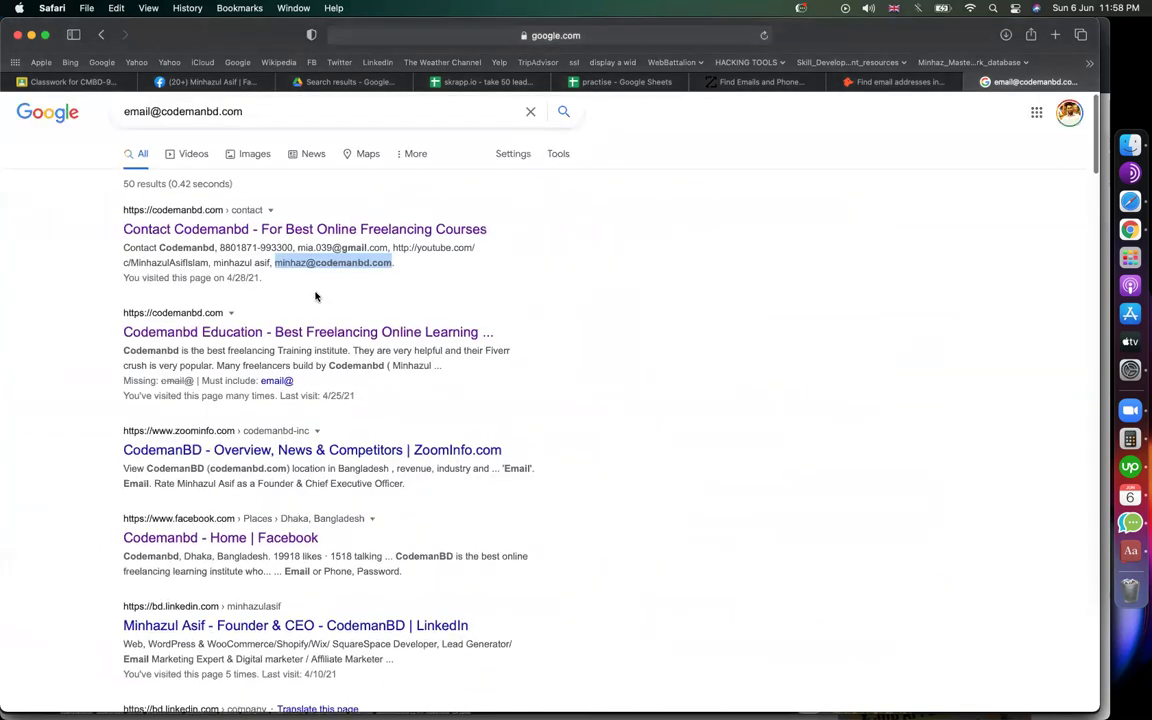
left_click(582, 81)
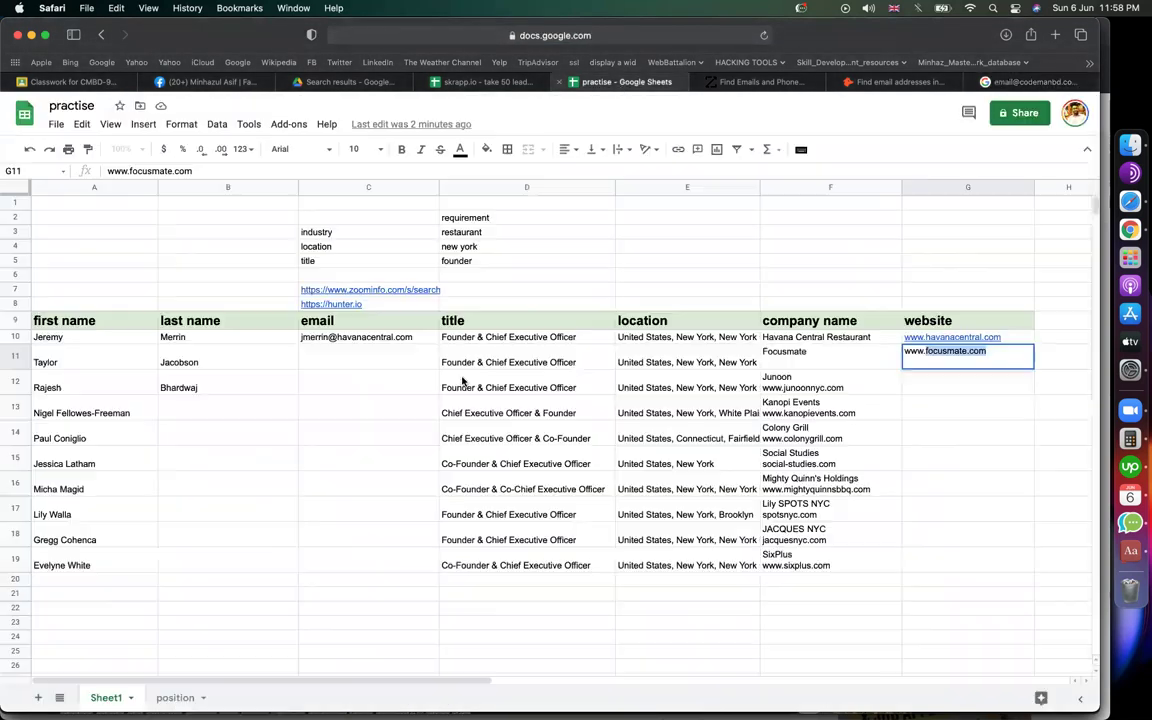
left_click(67, 372)
double_click(346, 364)
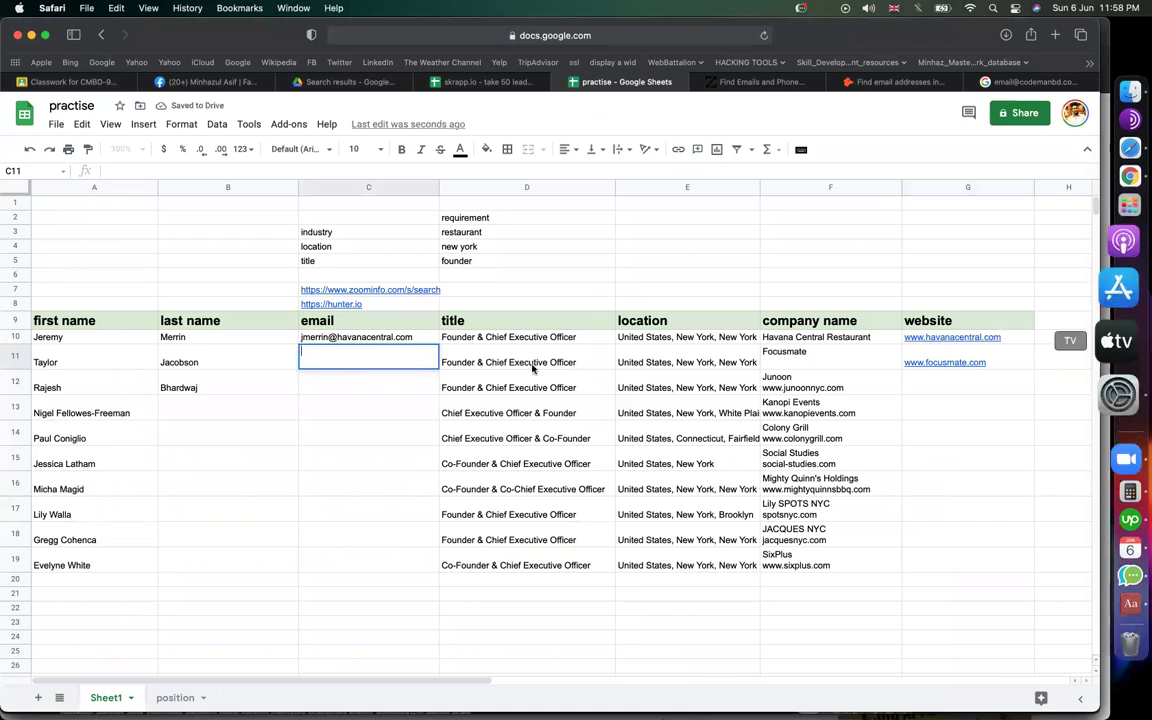
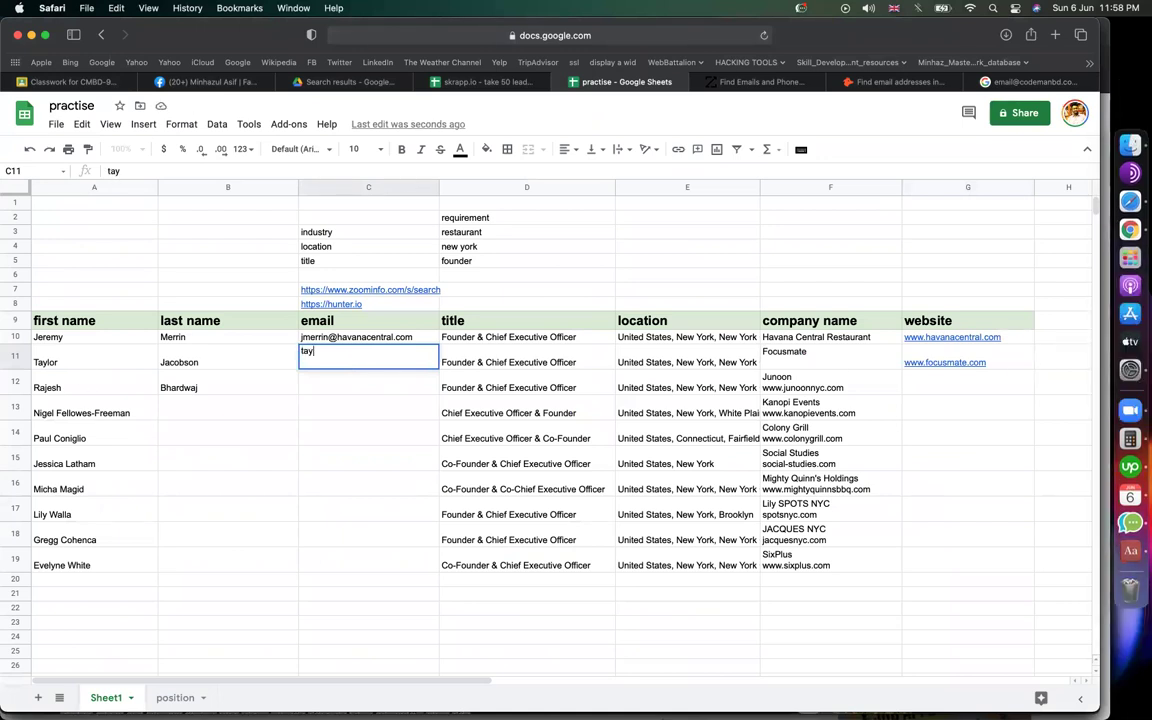
left_click(386, 416)
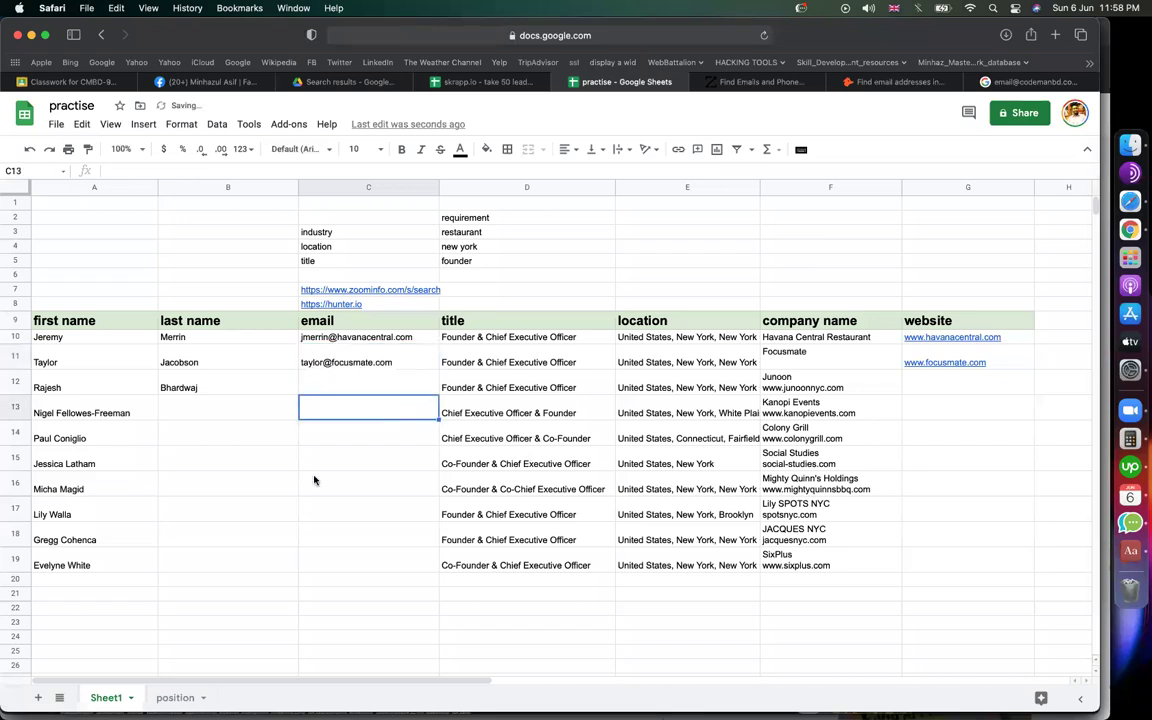
left_click(951, 488)
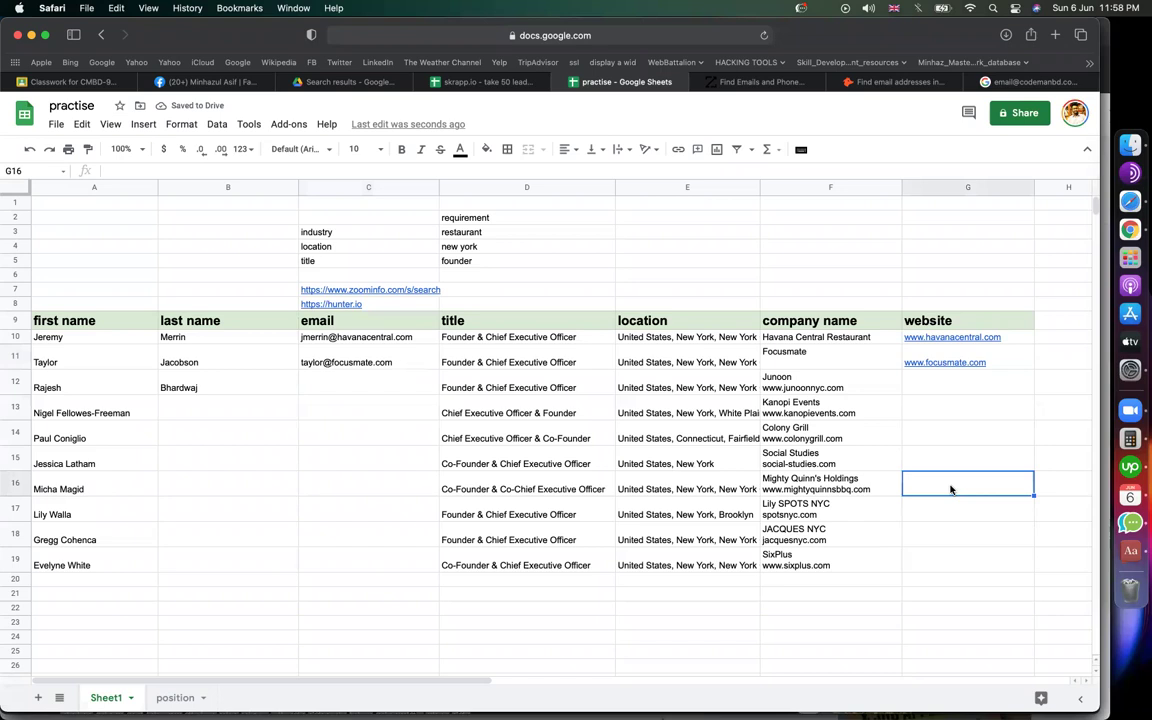
left_click(400, 463)
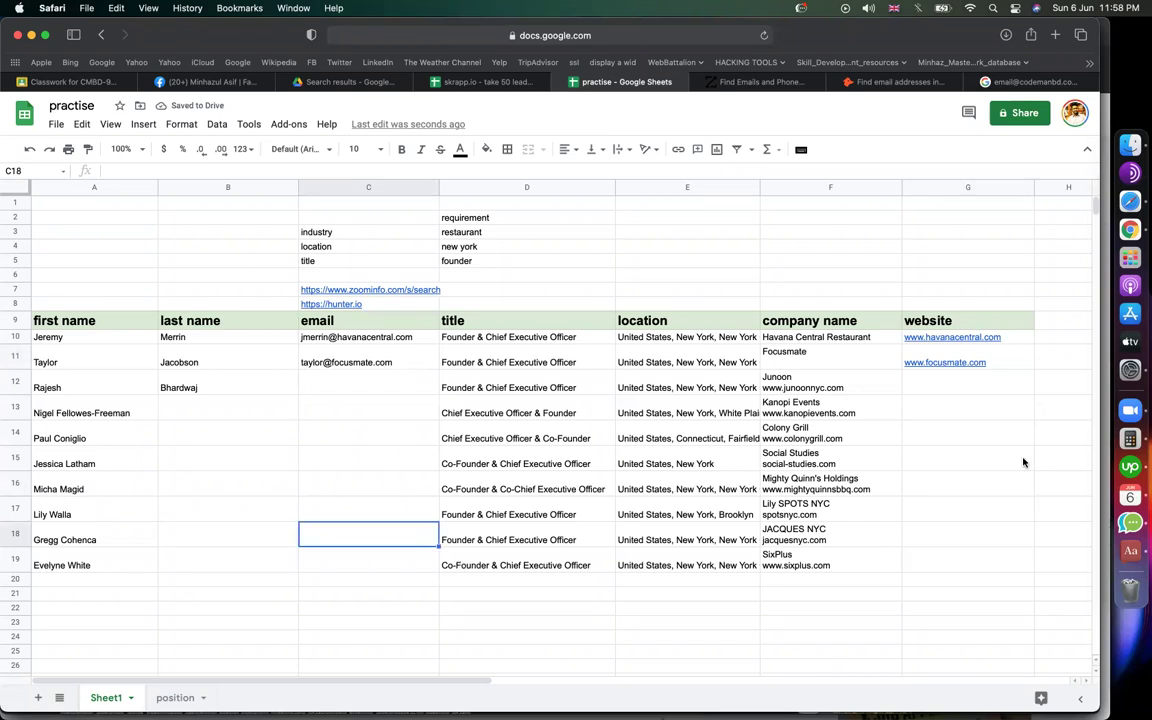
left_click(950, 460)
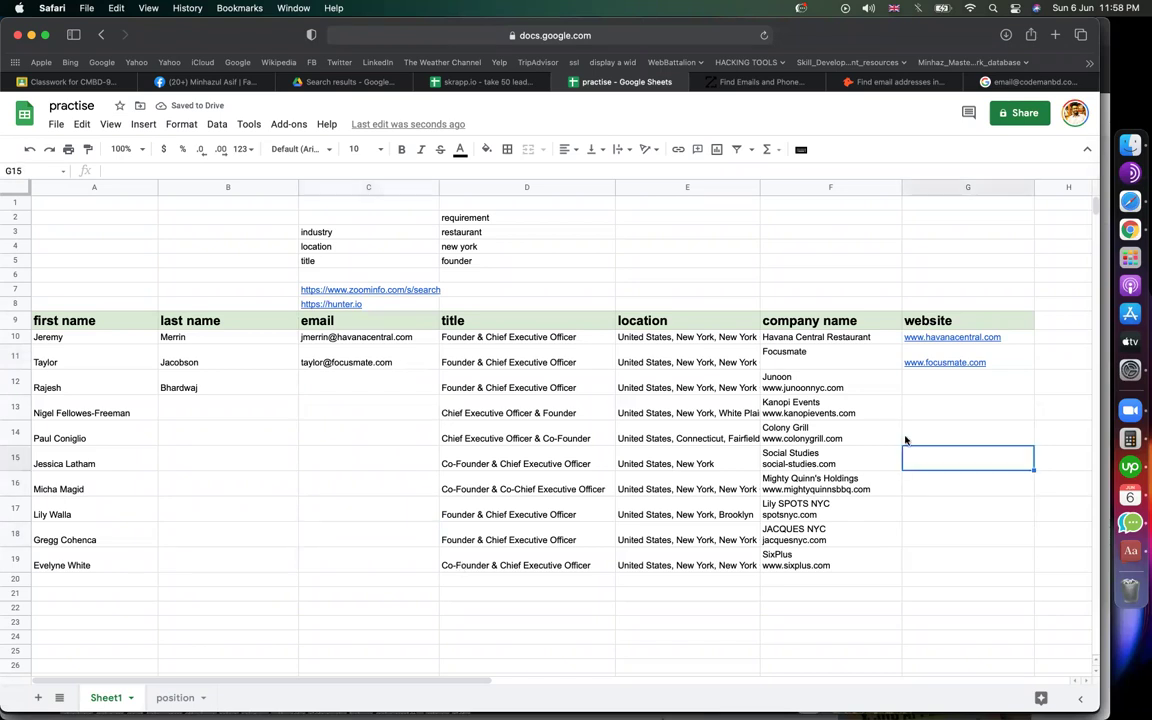
Step: Walk through the lead table's column headings, then open the sheet's sharing settings
left_click(85, 320)
left_click(257, 321)
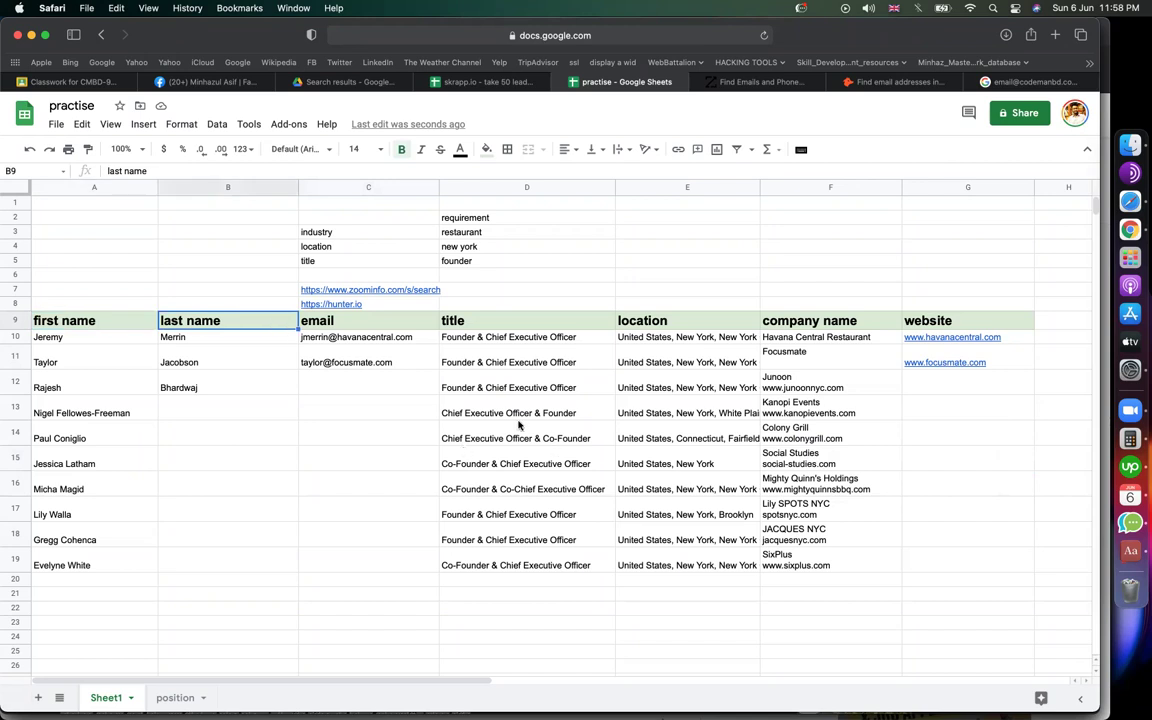
left_click(386, 321)
left_click(527, 321)
left_click(758, 323)
left_click(884, 327)
left_click(944, 327)
left_click(957, 467)
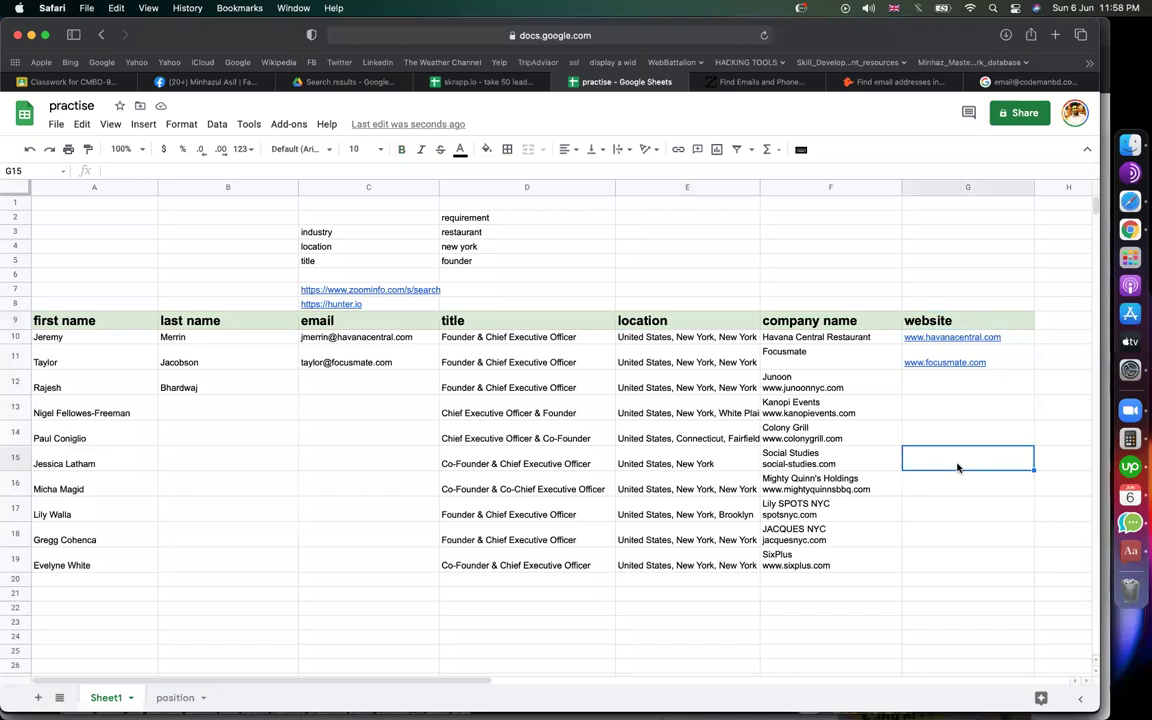
left_click(750, 274)
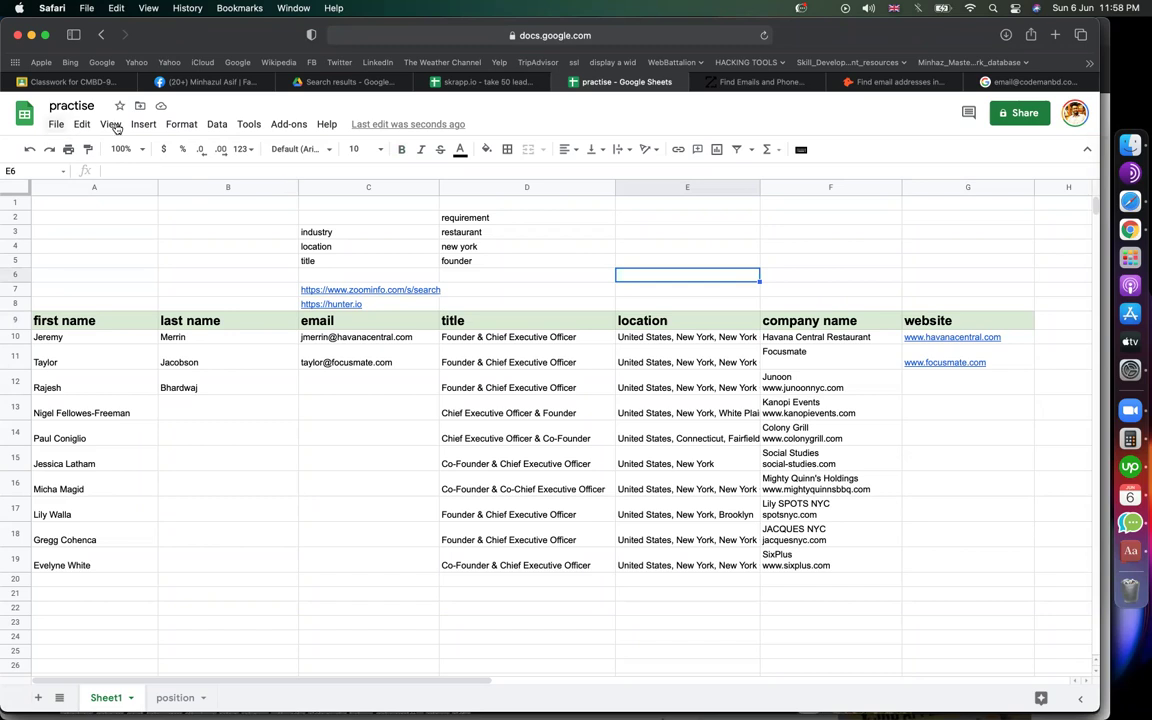
left_click(1022, 116)
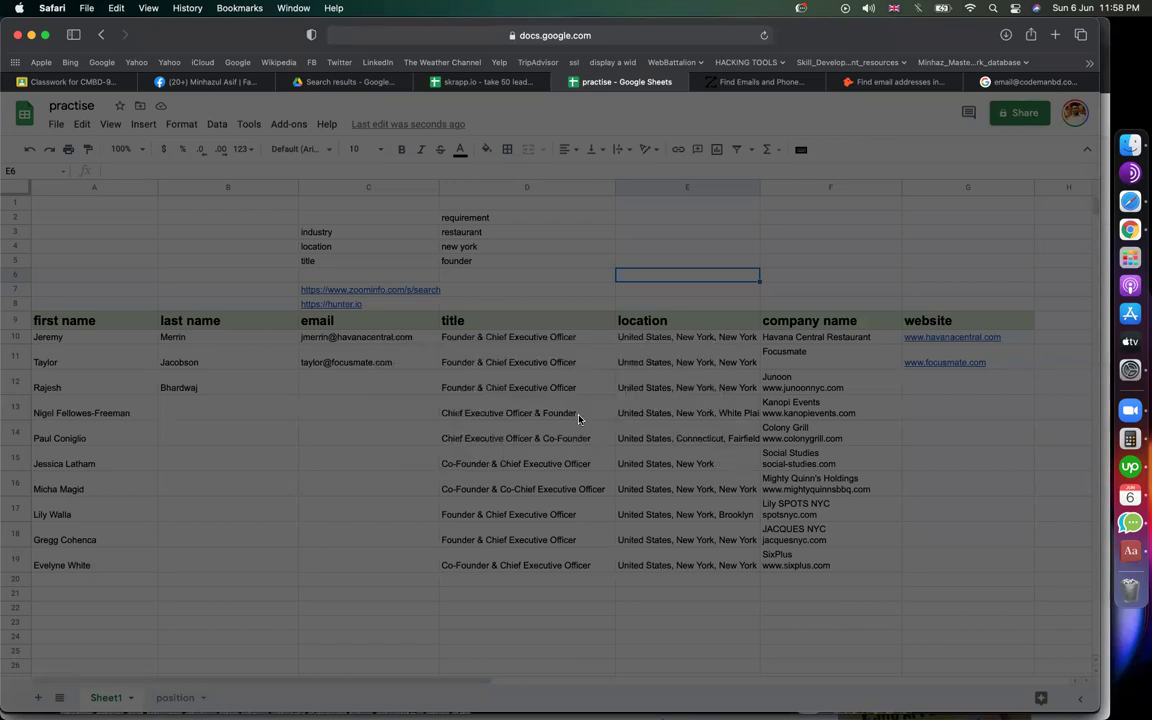
Step: Make the sheet viewable by anyone with the link, copy the link, and return to Google Classroom
left_click(413, 516)
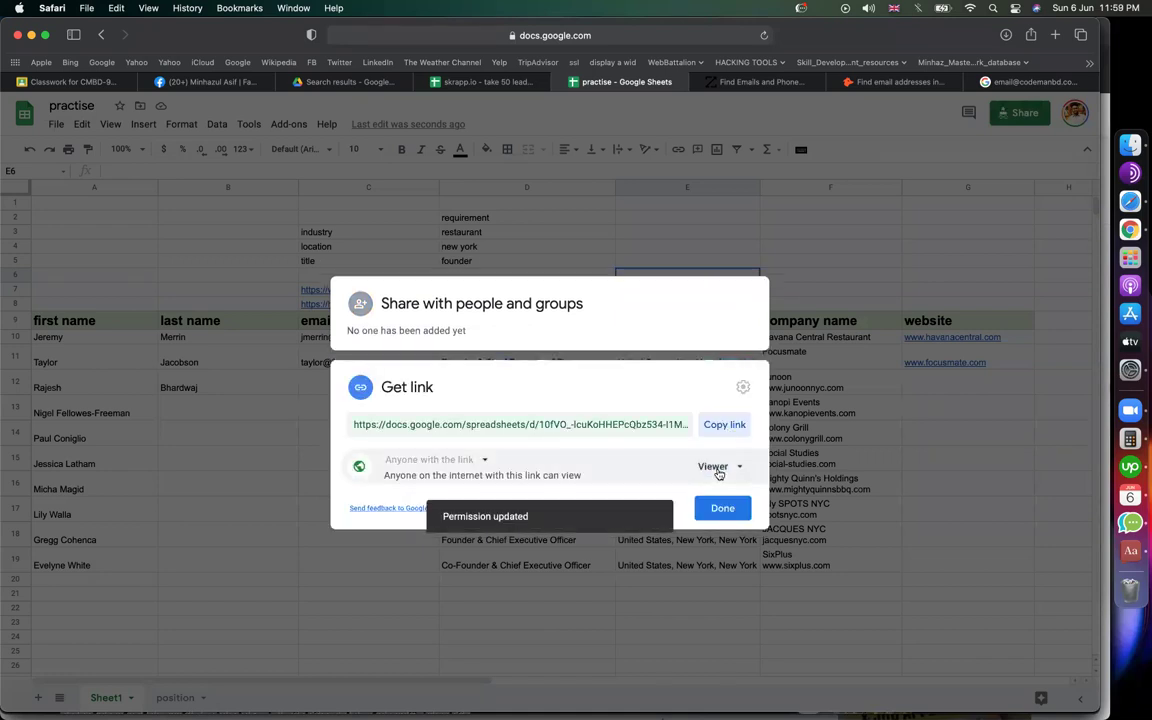
left_click(727, 435)
left_click(720, 508)
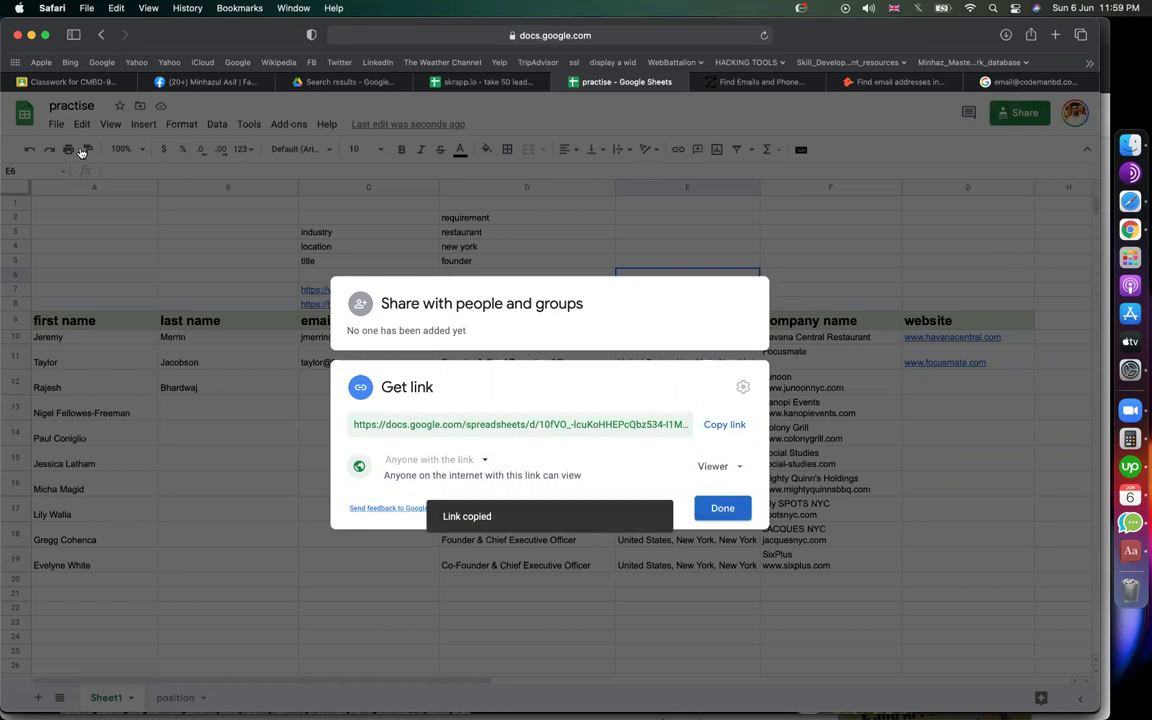
left_click(70, 82)
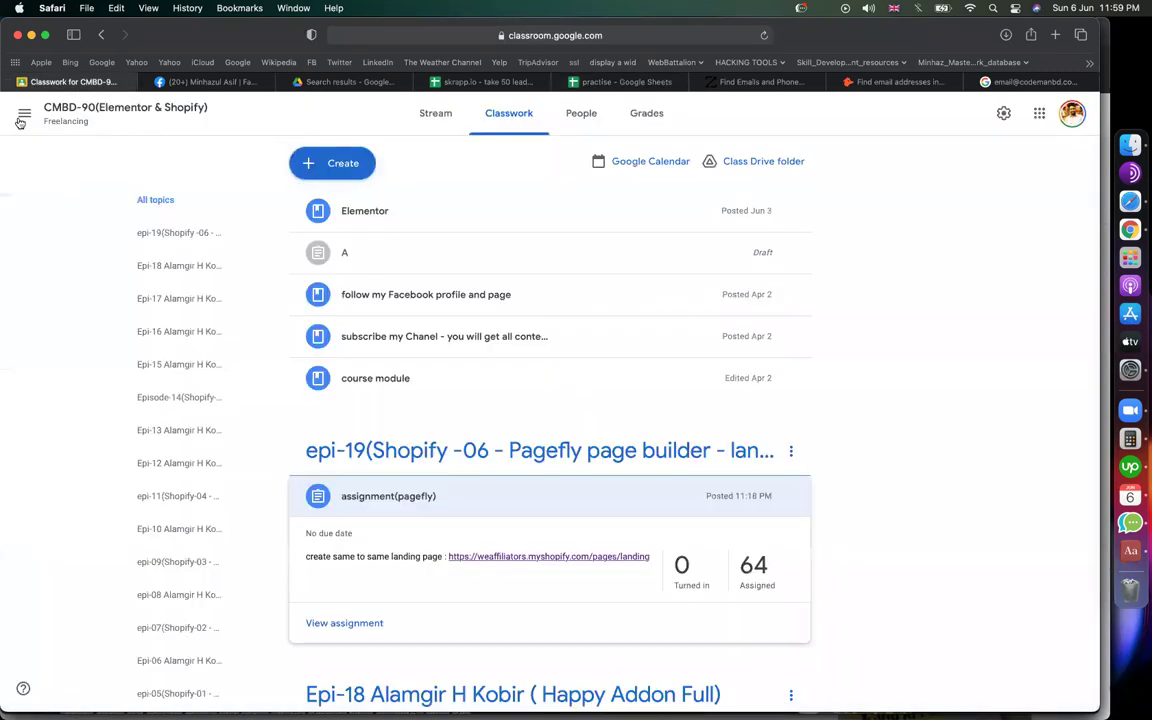
Step: In CMBD-96(Lead Generation) classwork, create the topic epi-03(zoominfo)
left_click(23, 114)
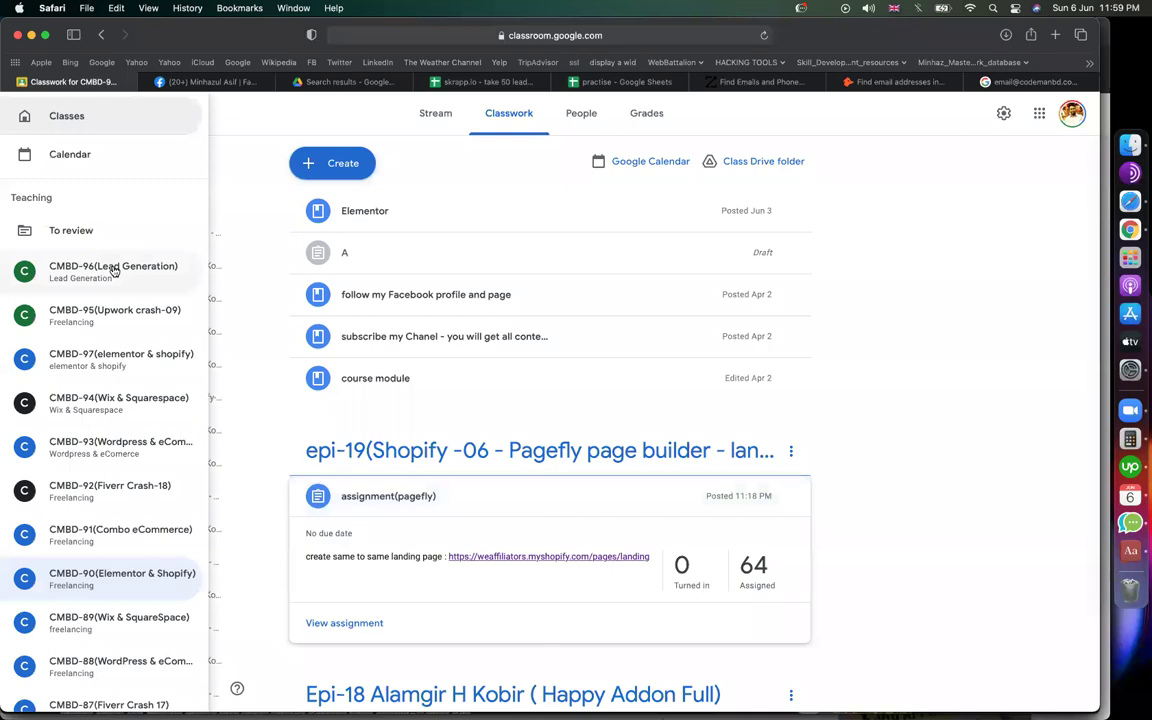
left_click(113, 270)
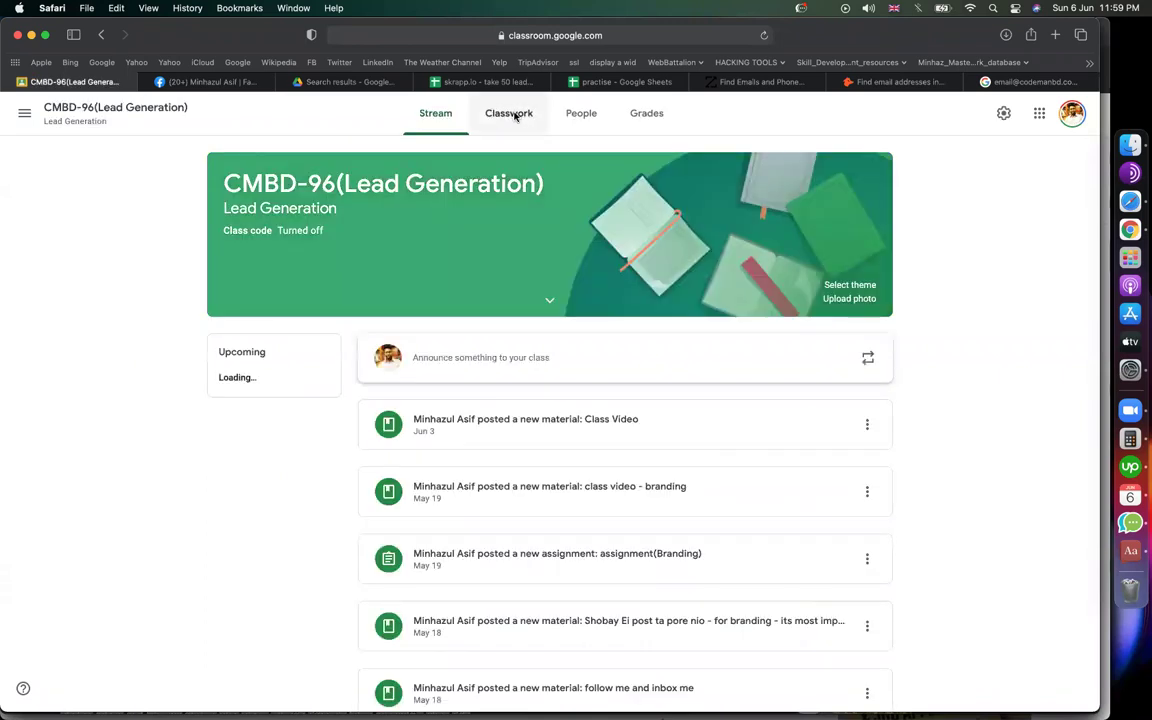
left_click(513, 115)
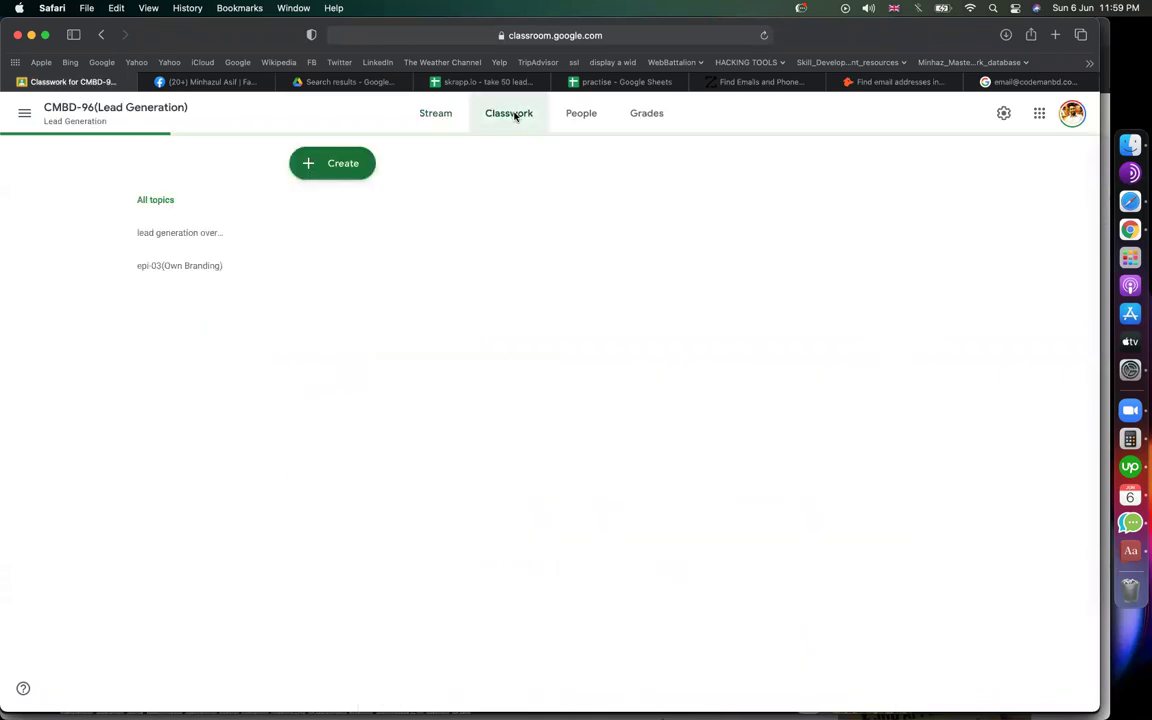
left_click(347, 168)
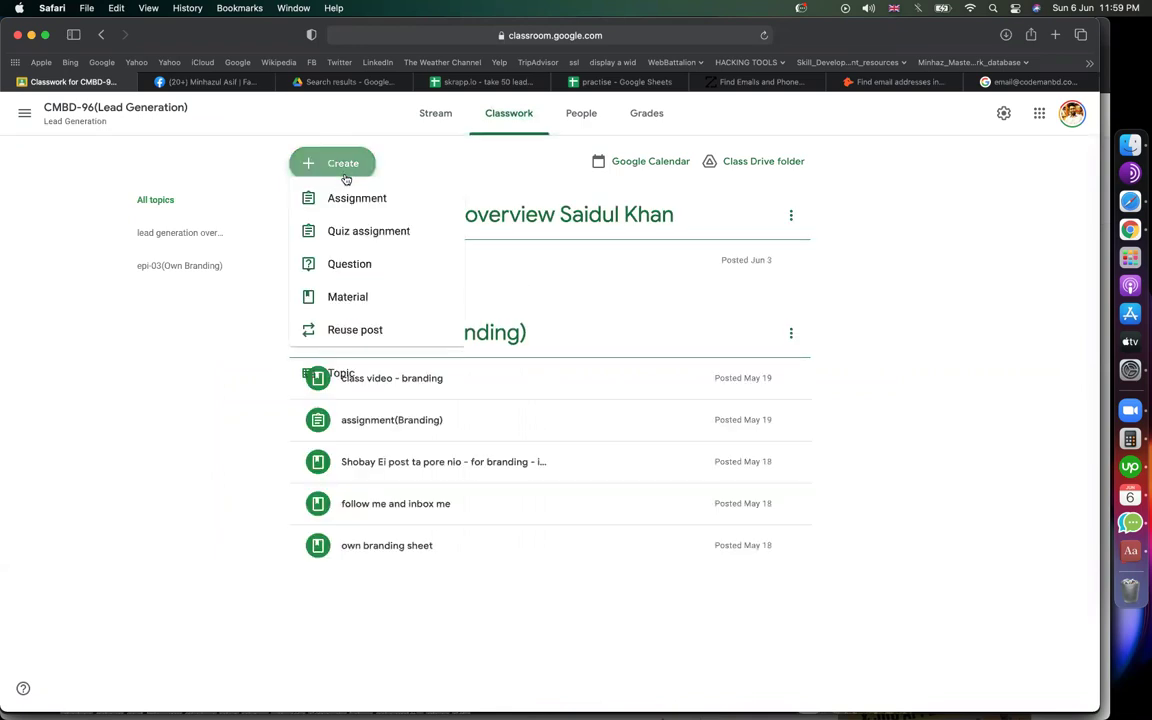
left_click(352, 382)
type("epis")
key("BackSpace")
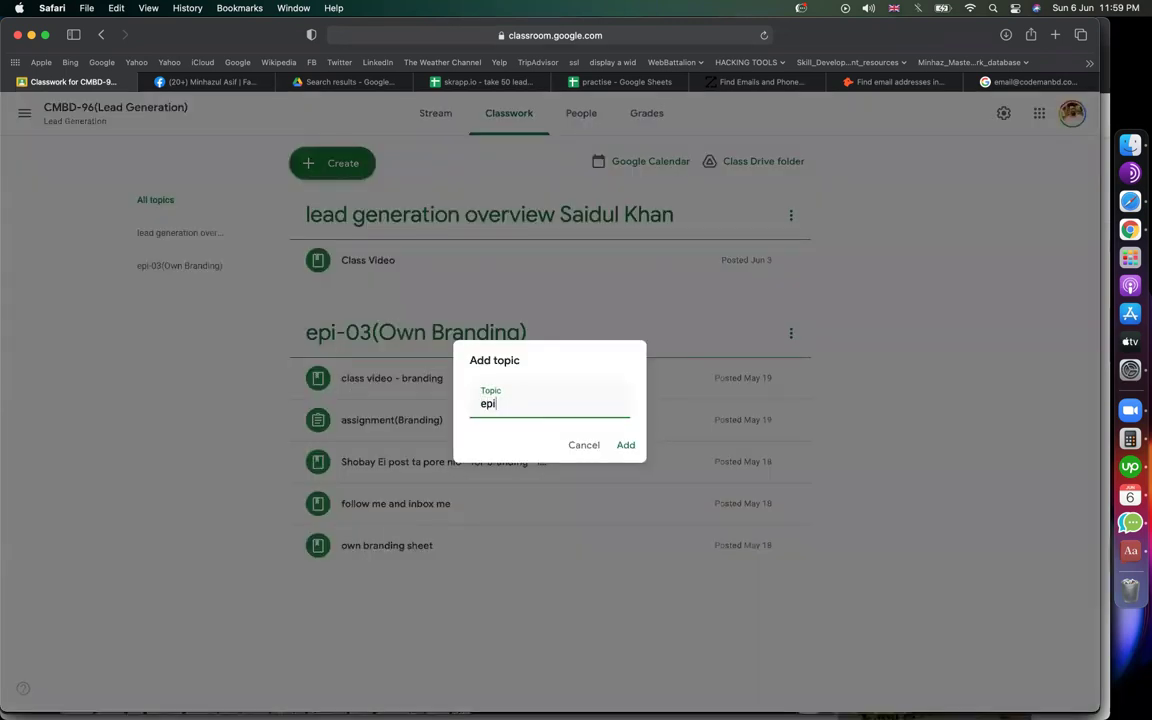
type("-03(zoominfo)")
key("Return")
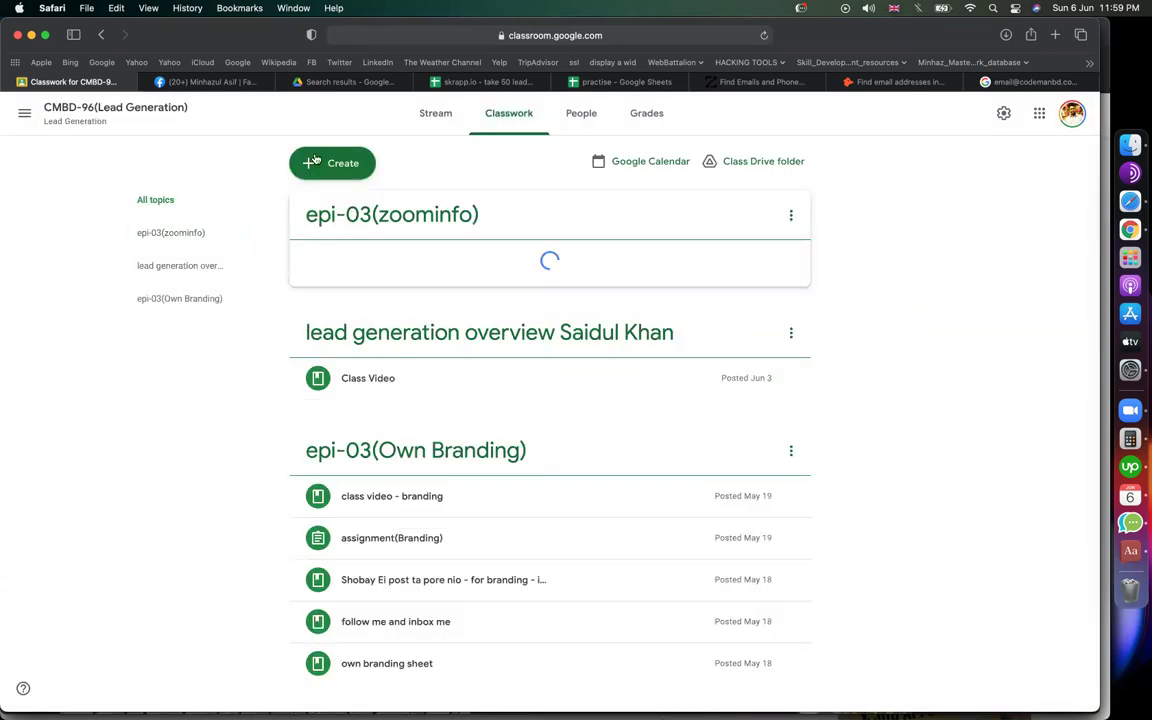
left_click(316, 170)
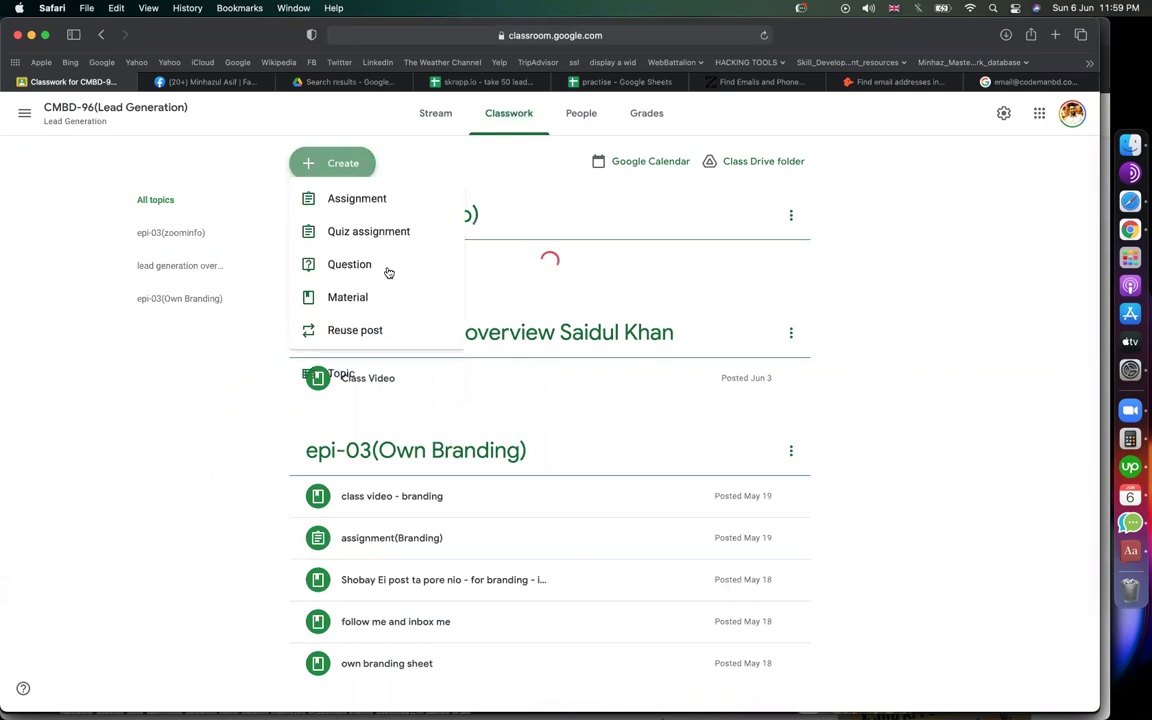
Step: Start a new assignment titled assignment(ZOOMINFO), correcting the mistyped 'zooming'
left_click(353, 210)
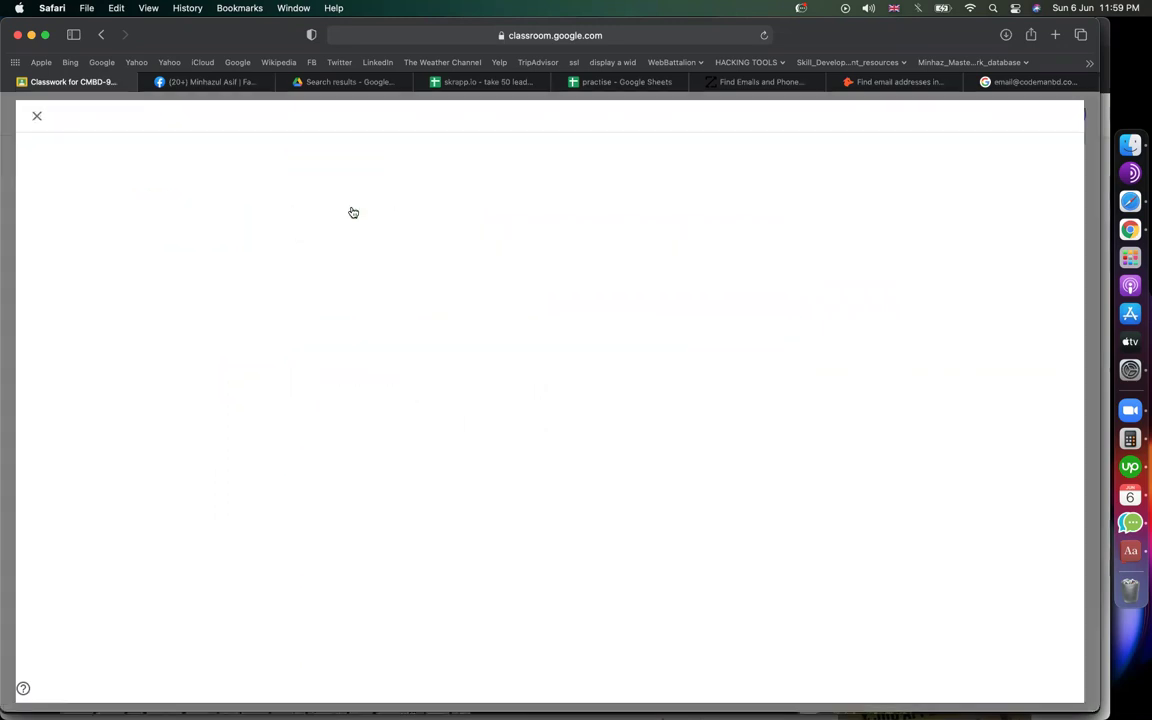
type("assignm")
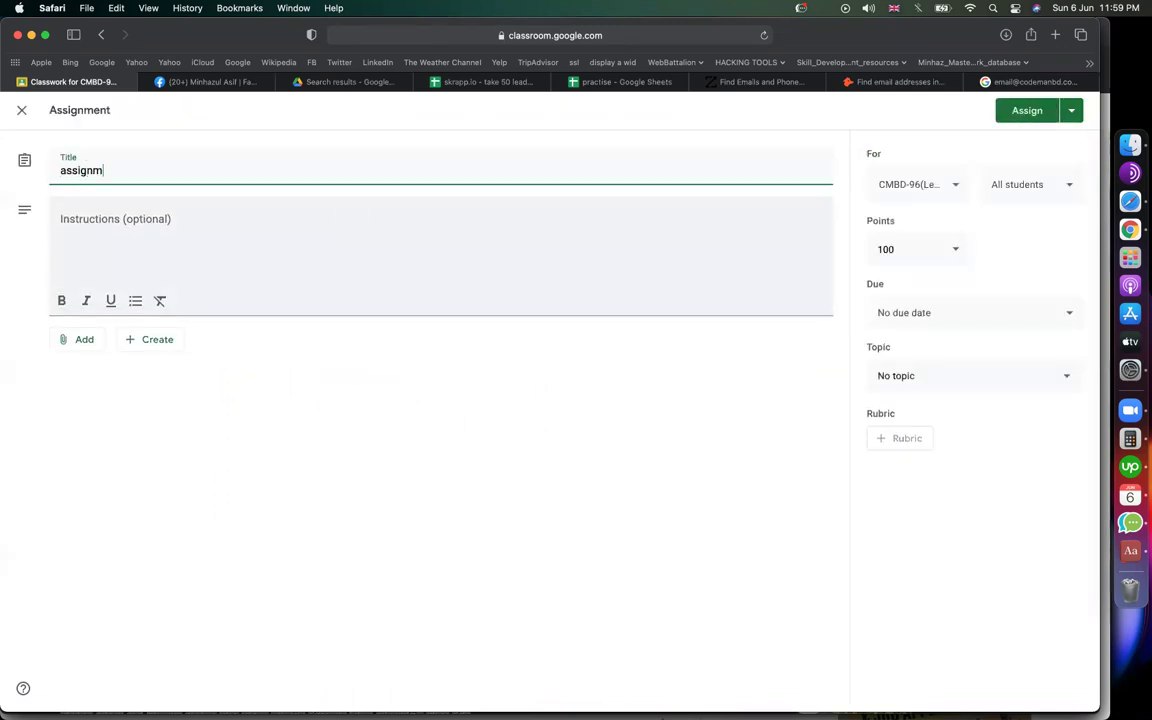
type("ent(zooming)")
left_click(303, 247)
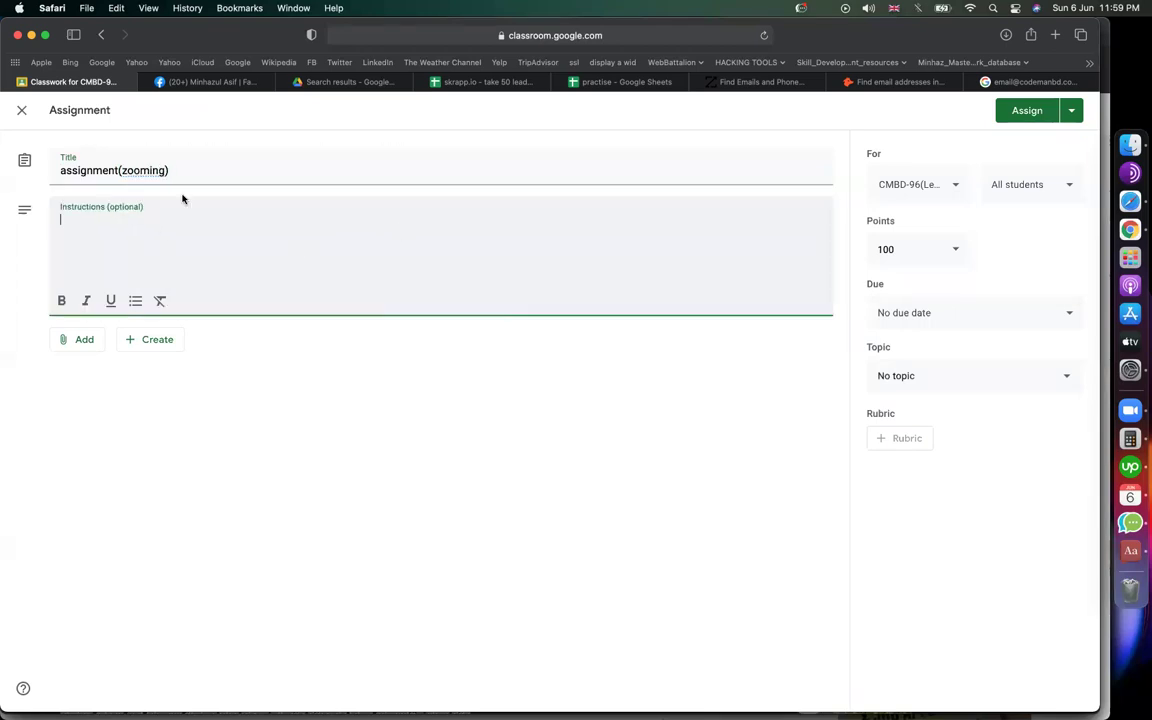
double_click(147, 171)
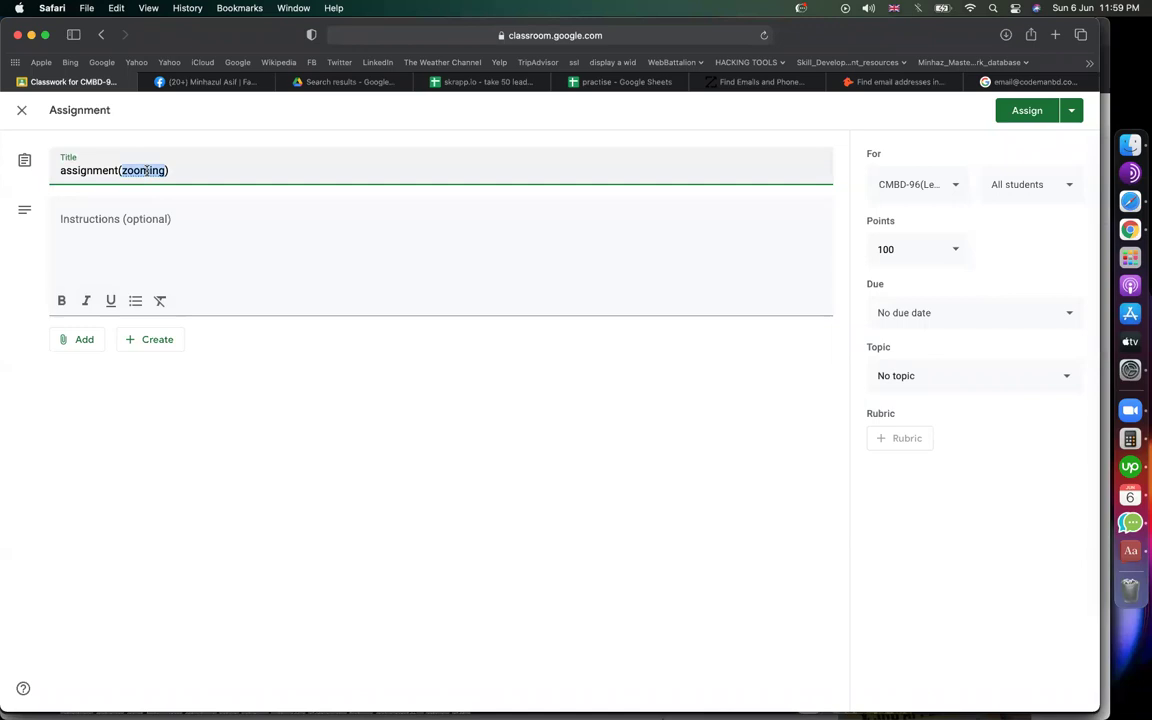
type("ZOOMINFO")
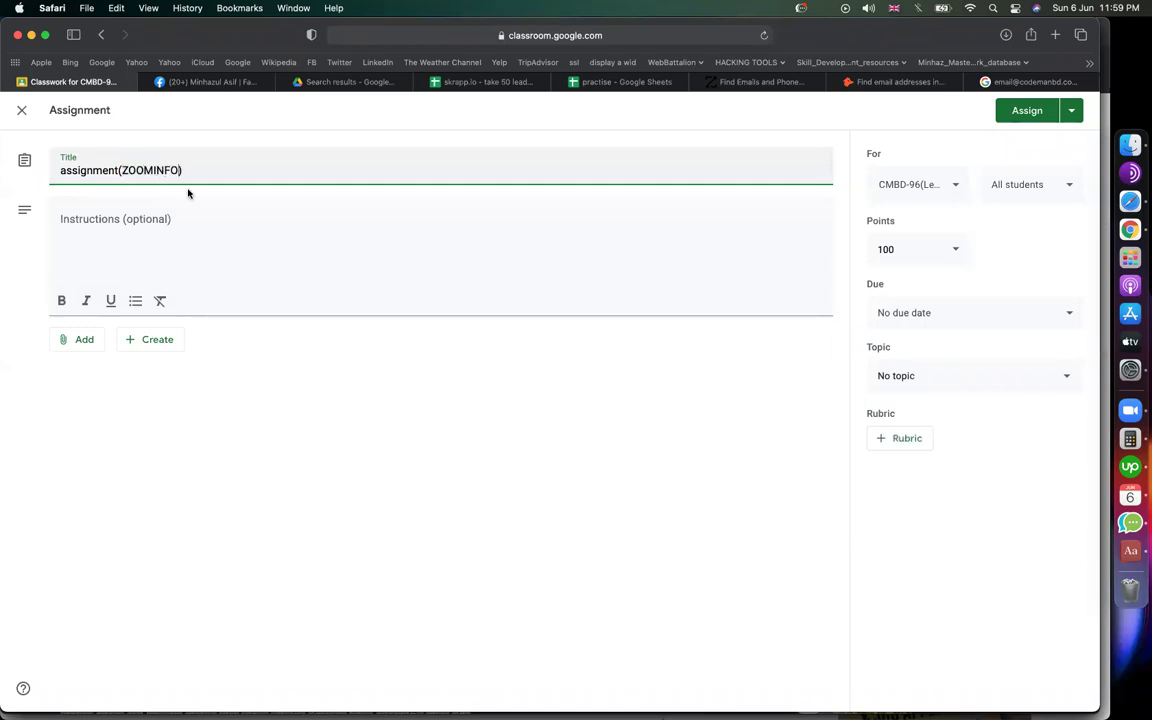
Step: Write instructions to find 10 restaurant founder leads in New York, with the pasted sheet link
left_click(153, 218)
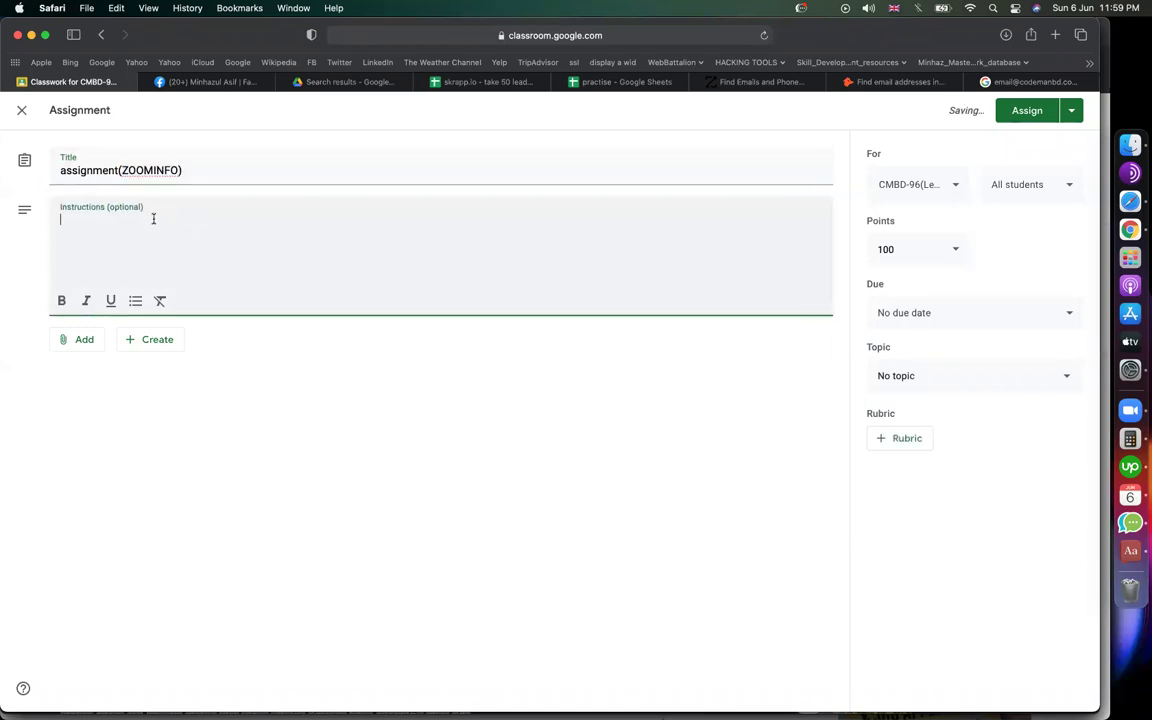
type("find 10 leads - on")
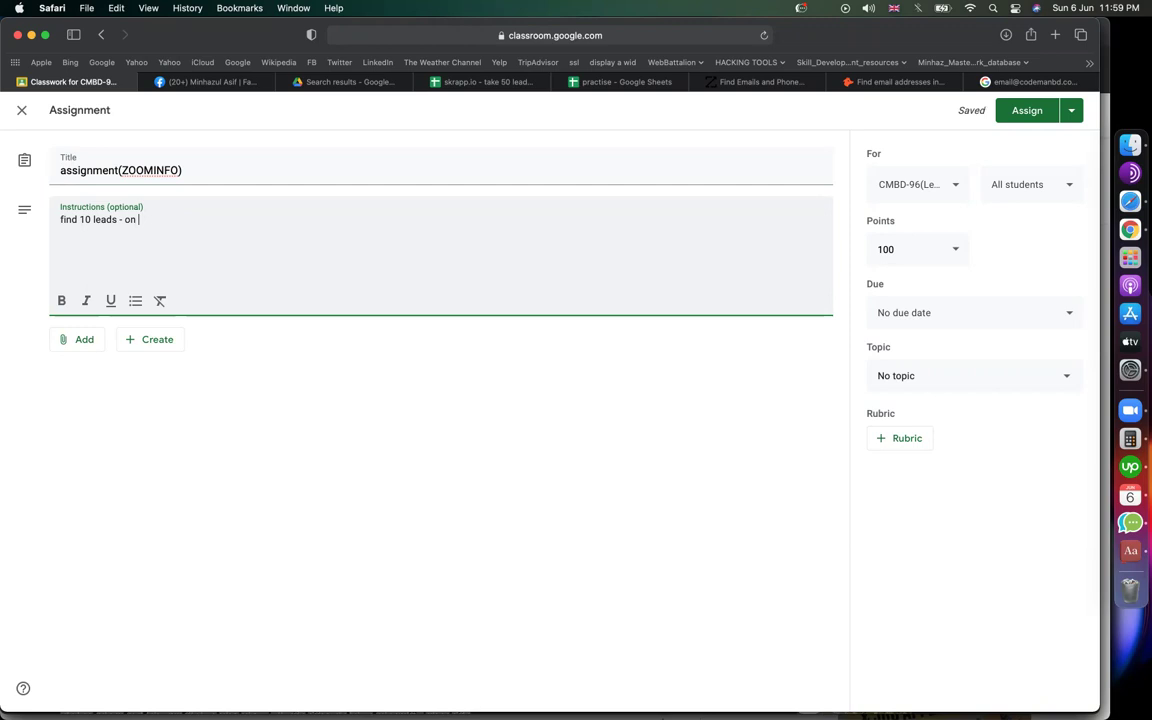
type(" below creiteria")
key("Return")
key("Return")
type("- res")
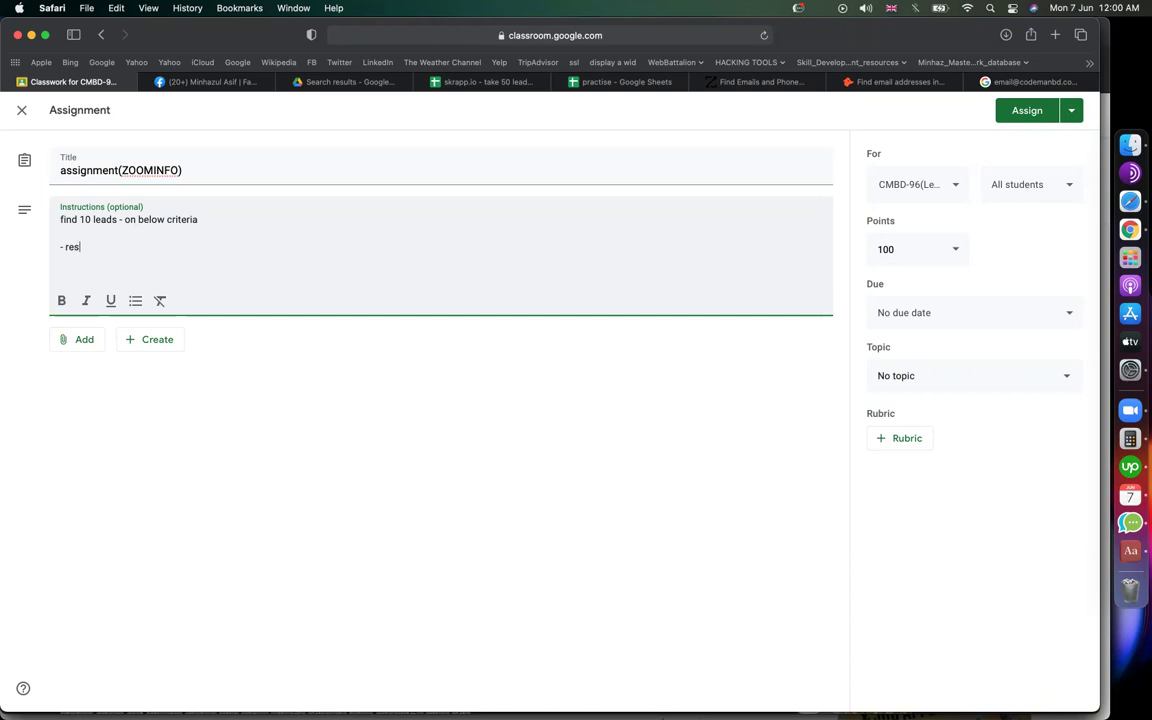
type("taurant - ")
type("founder")
key("Return")
type("- new york")
key("Return")
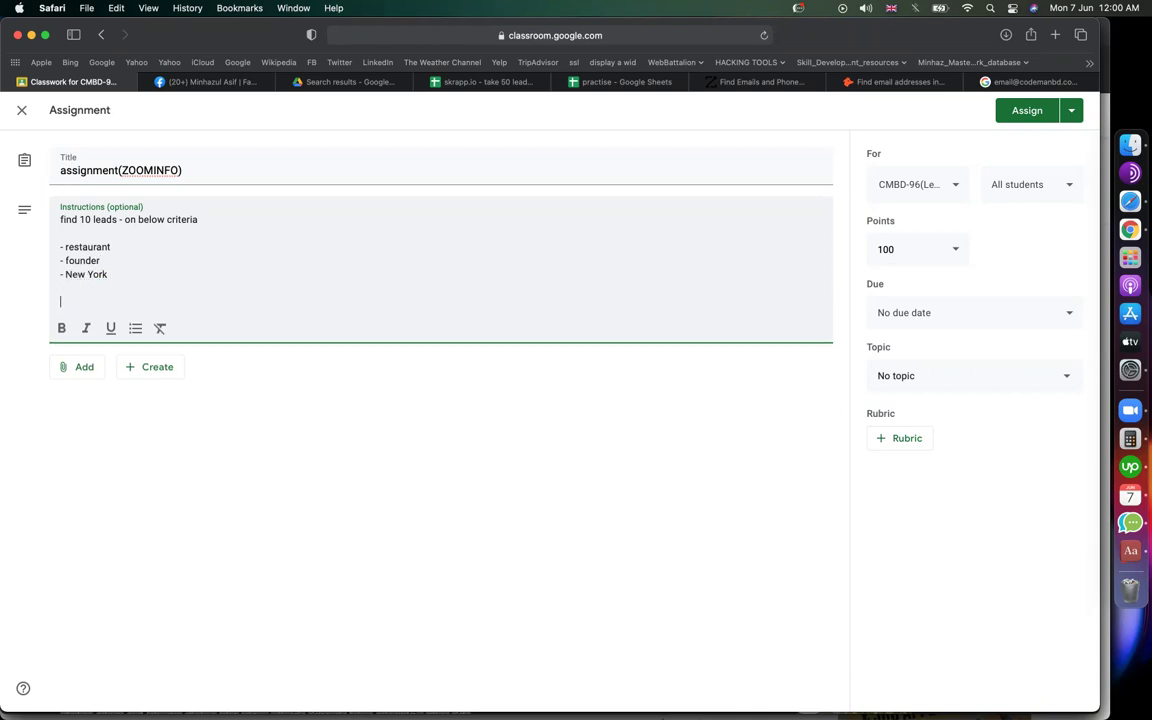
type("follow th")
type("sheet")
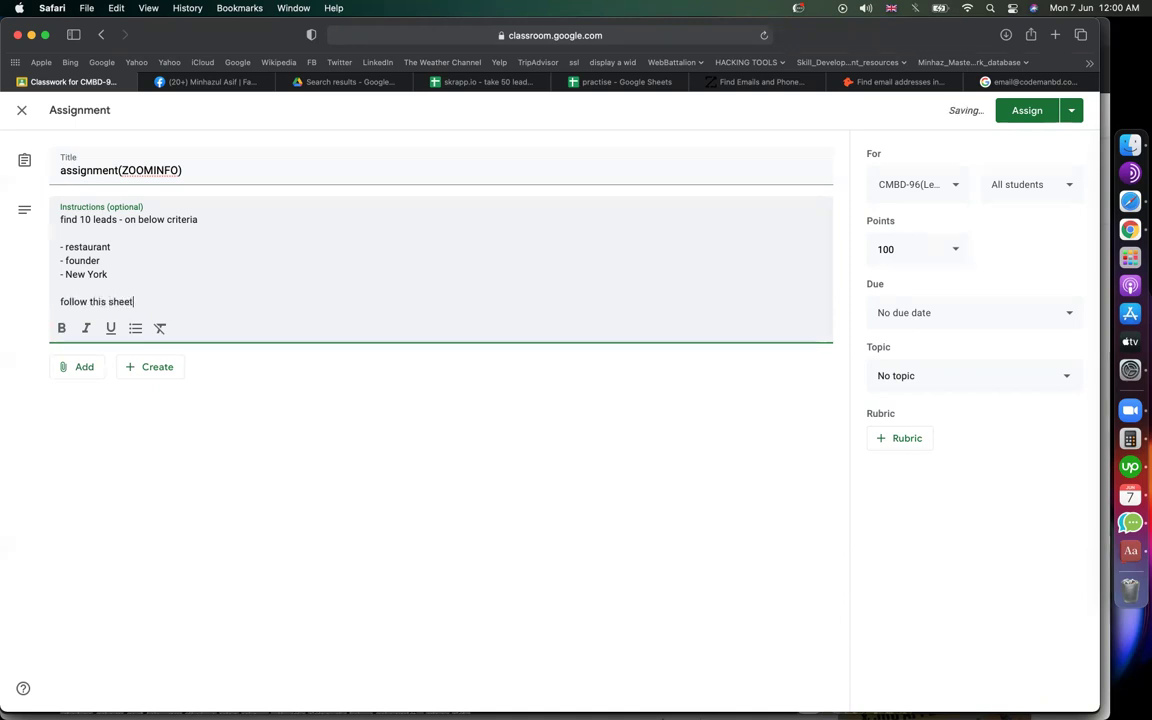
type(" :")
key("super+v")
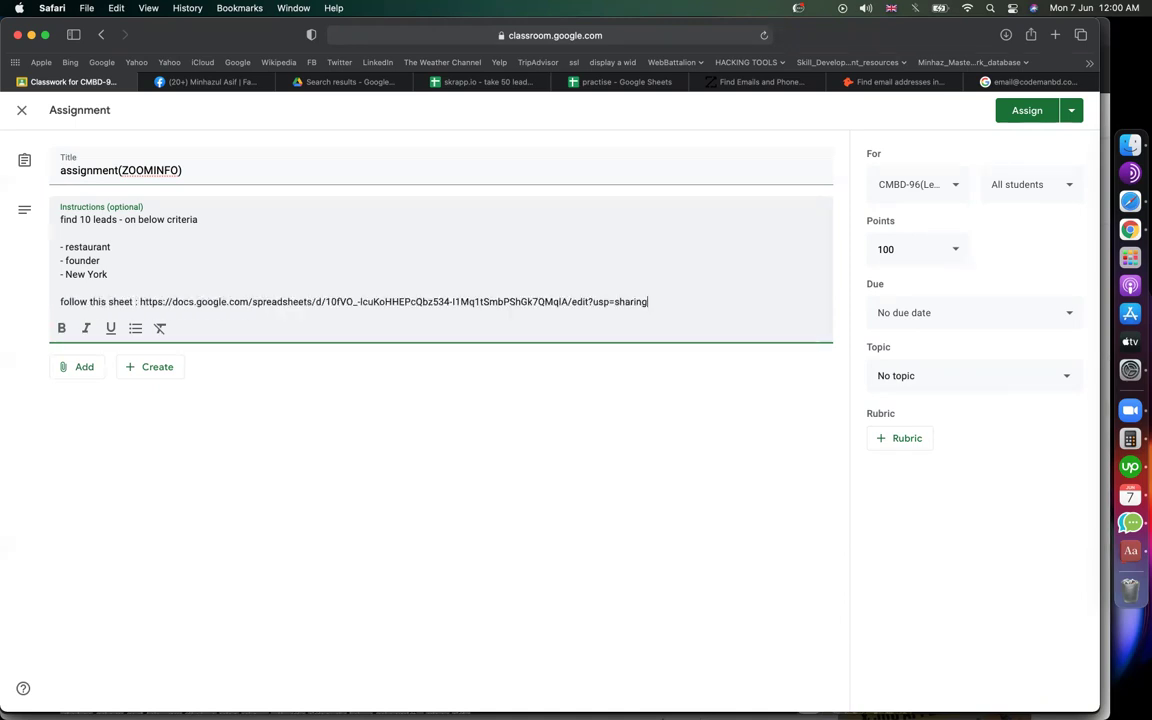
key("Return")
left_click(609, 82)
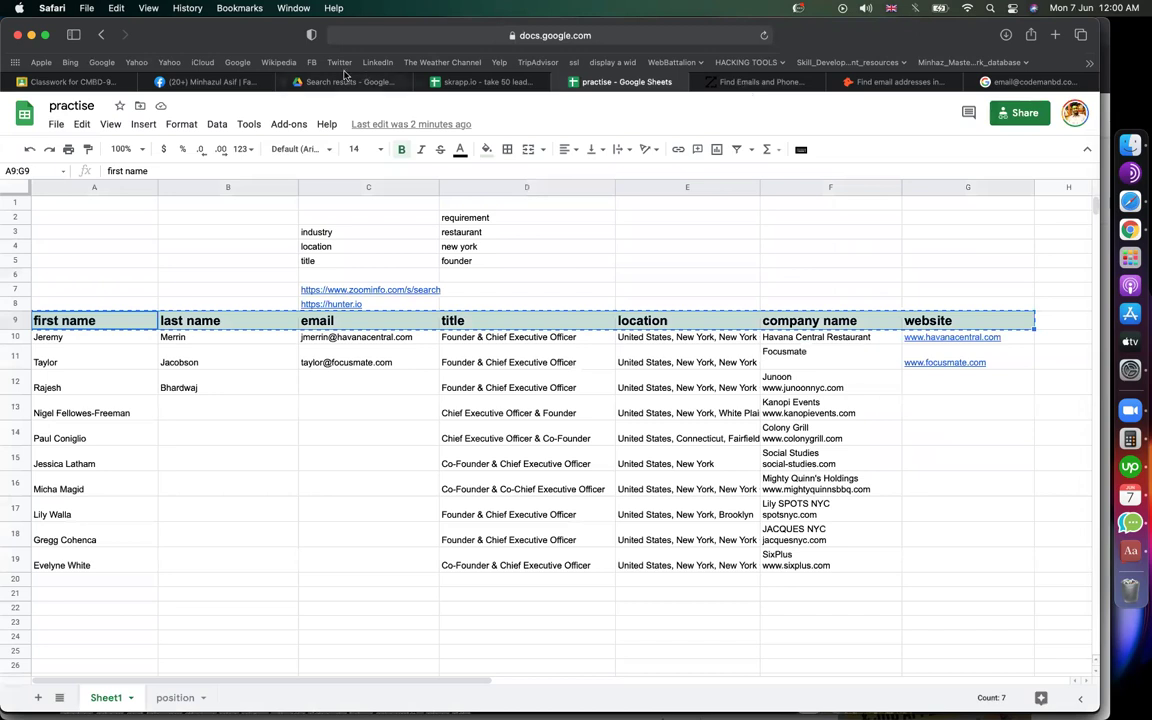
Step: Add the line 'find below contents for each lead', a '---' separator, and the pasted sheet column headers
left_click(120, 86)
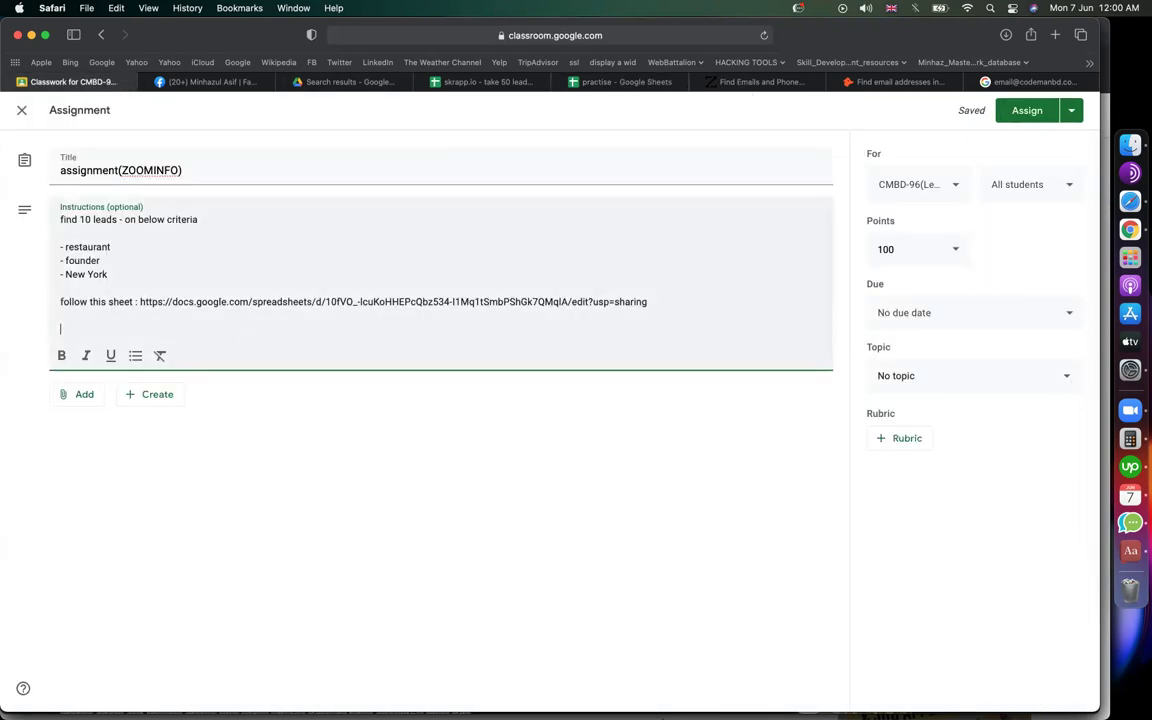
type("find below contents for each lead")
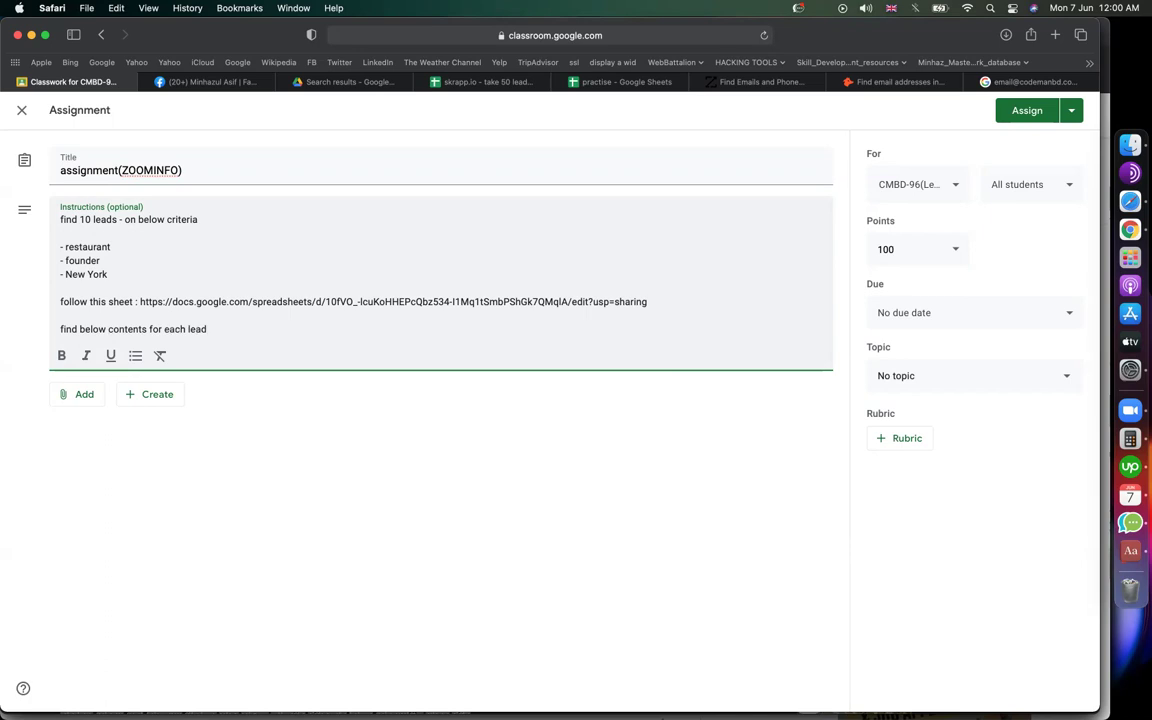
key("Return")
type("---")
key("Return")
key("Return")
type("first name last name email title location company name website")
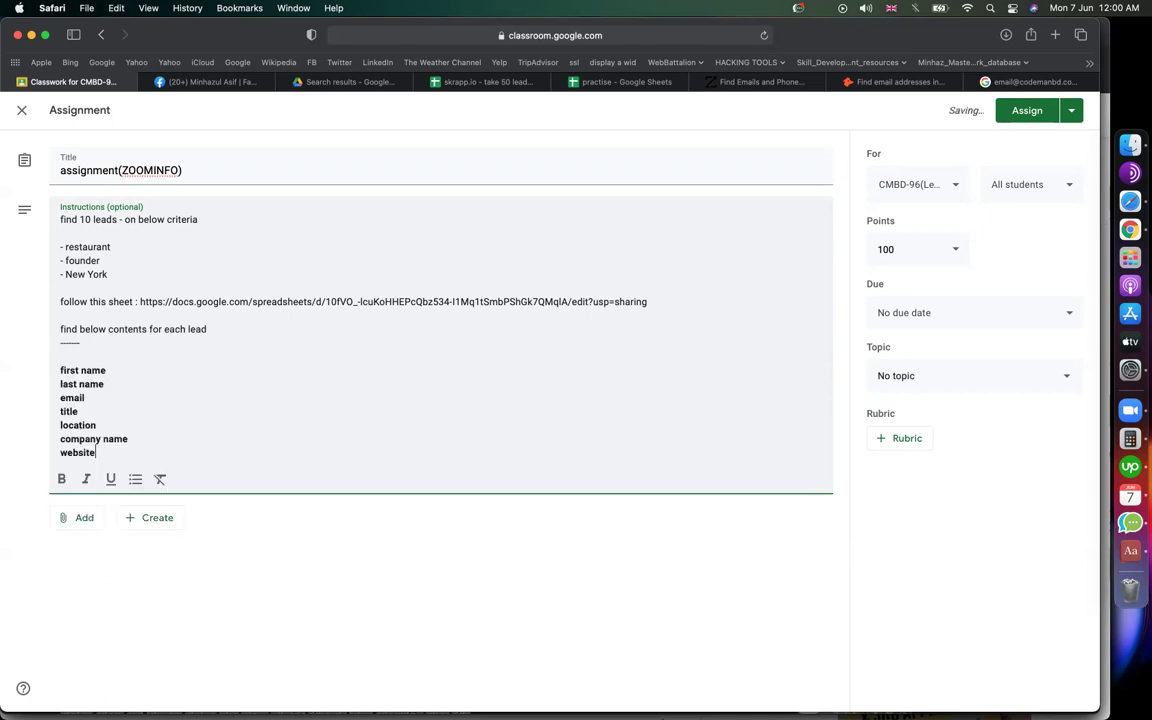
Step: Remove blank lines from the pasted field list and file the assignment under epi-03(zoominfo)
left_click(72, 352)
key("BackSpace")
left_click(164, 369)
left_click(128, 429)
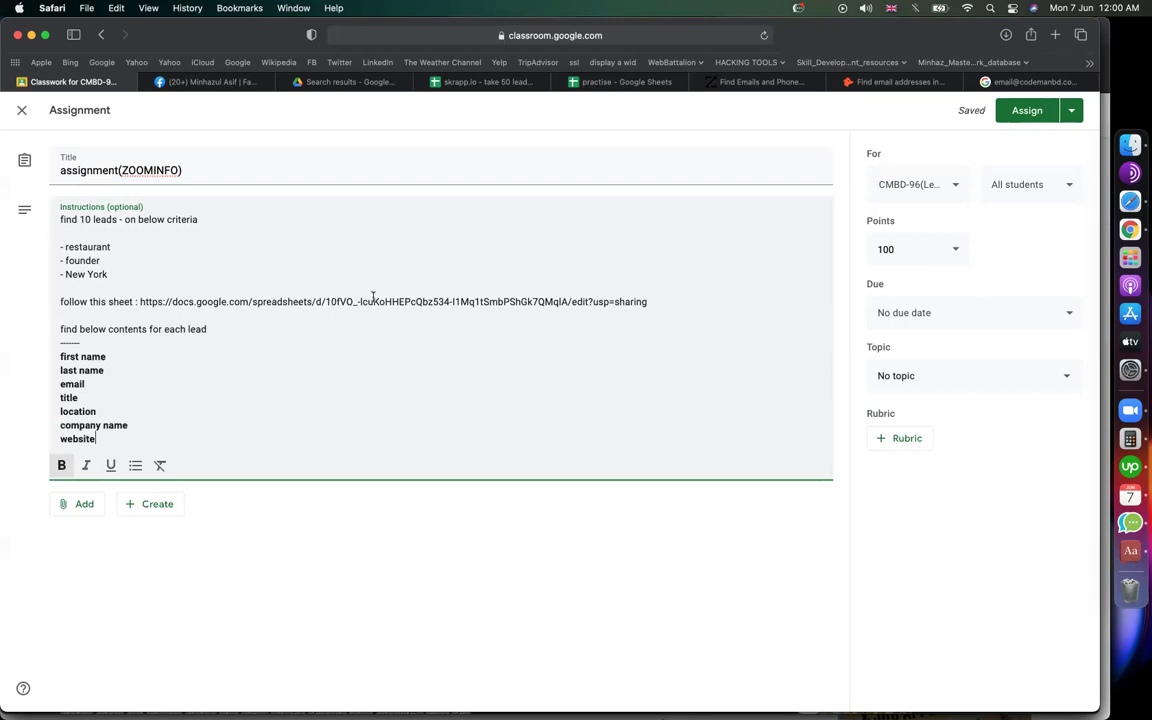
triple_click(304, 301)
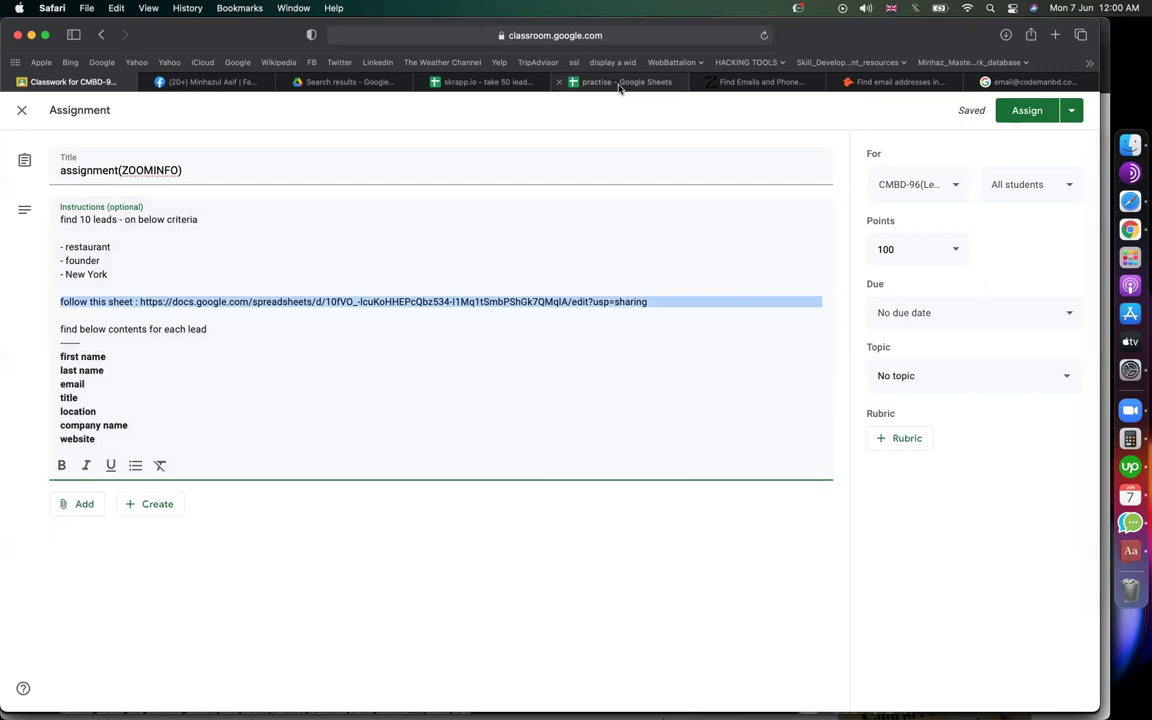
left_click(619, 83)
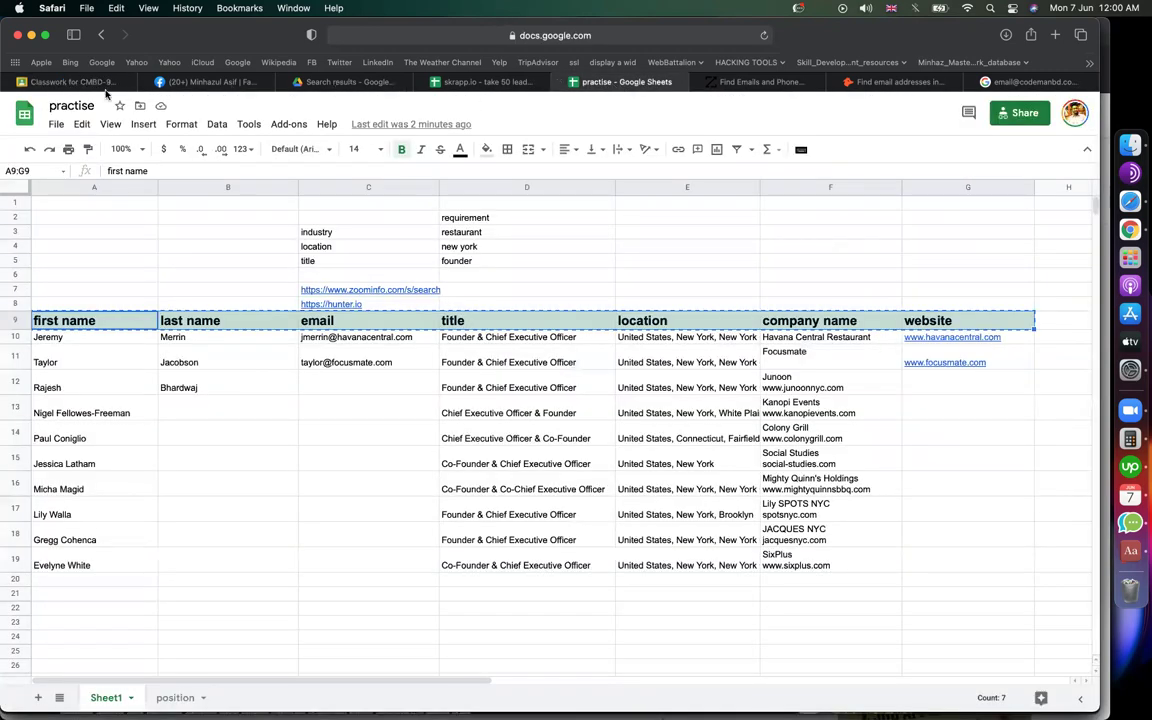
left_click(80, 84)
left_click(398, 393)
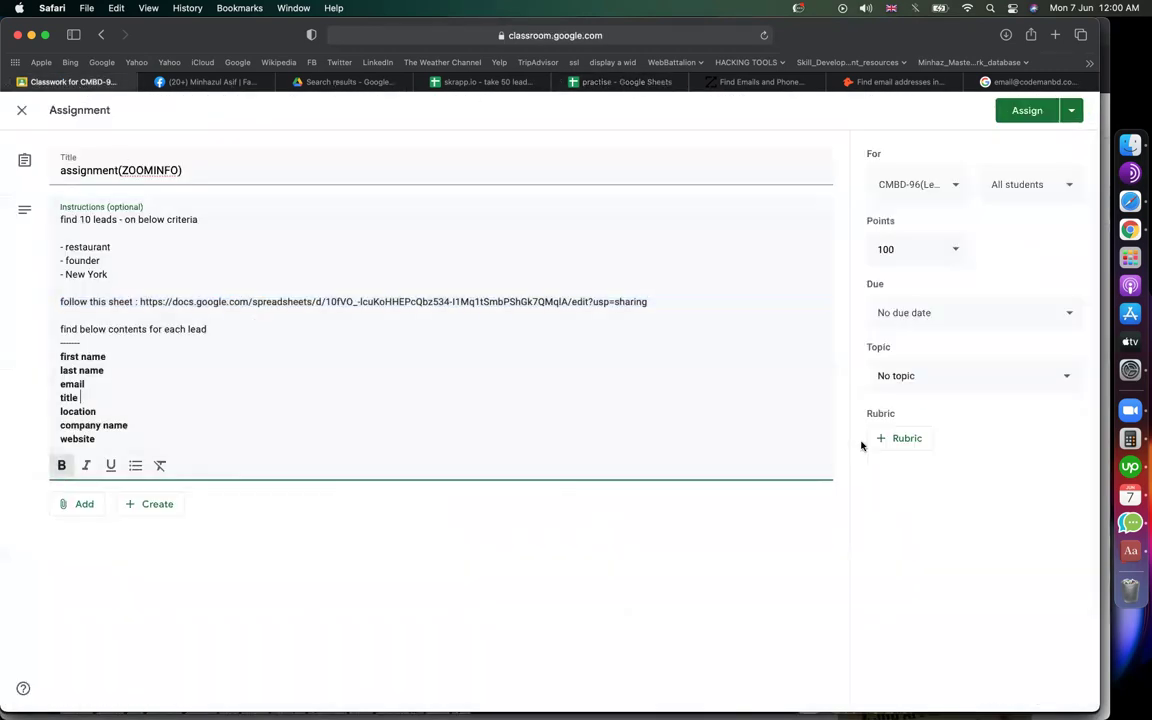
left_click(928, 394)
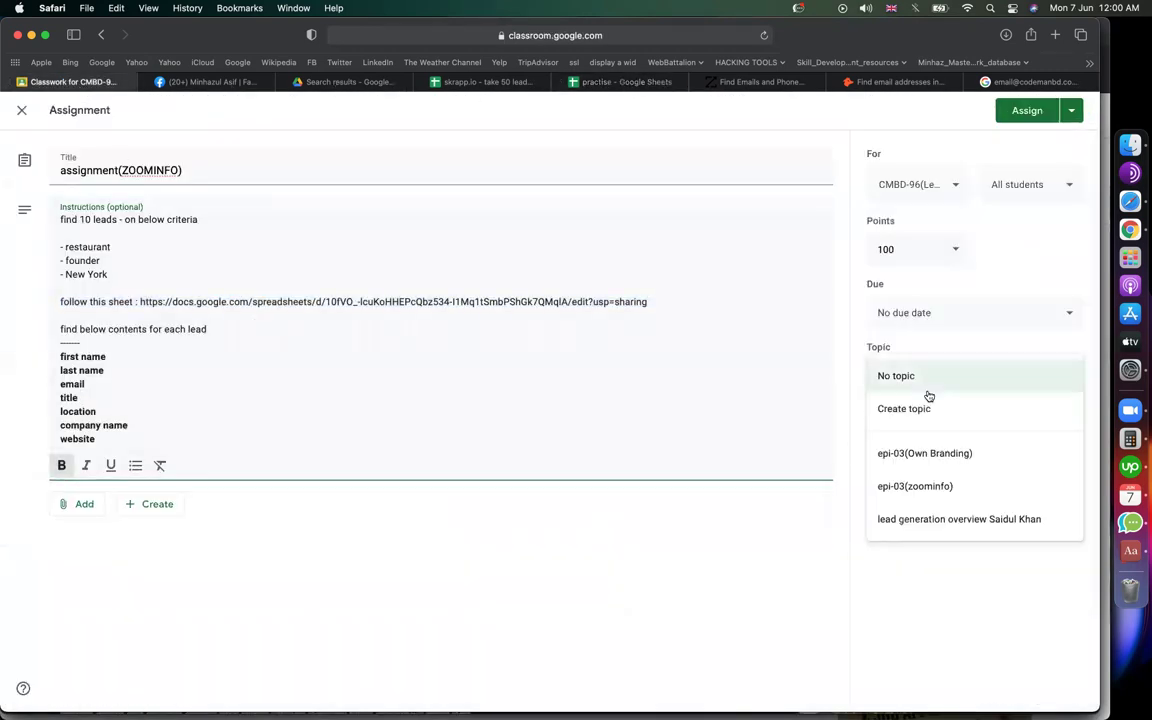
left_click(946, 486)
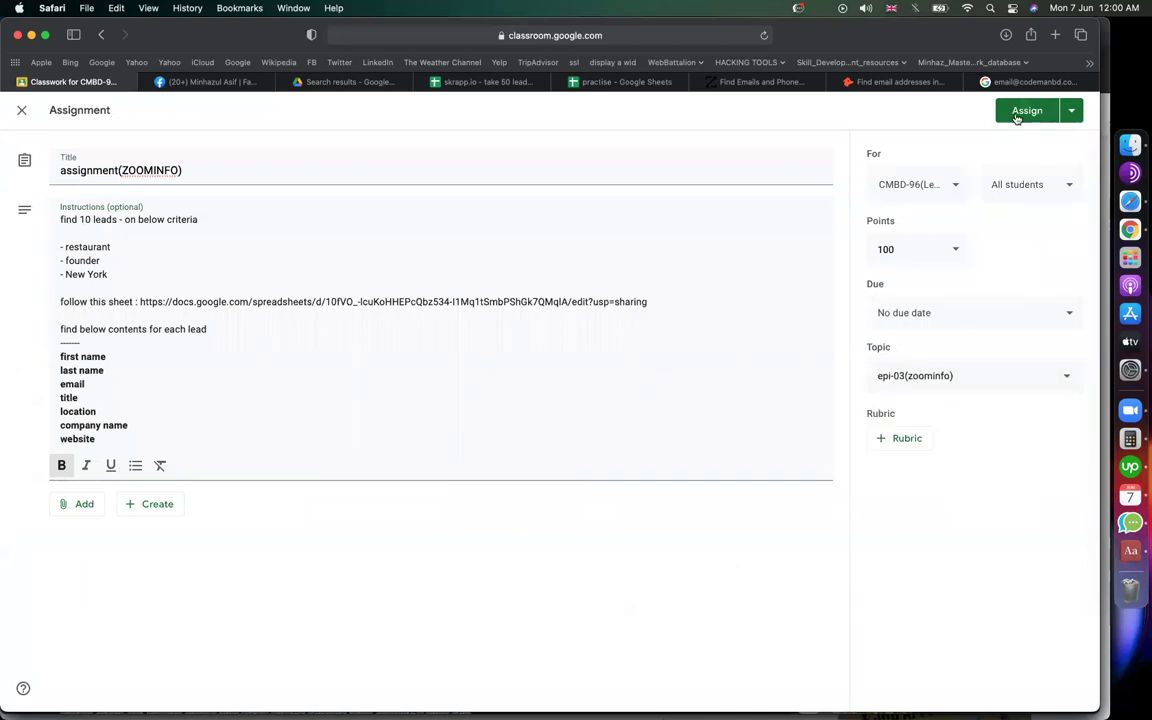